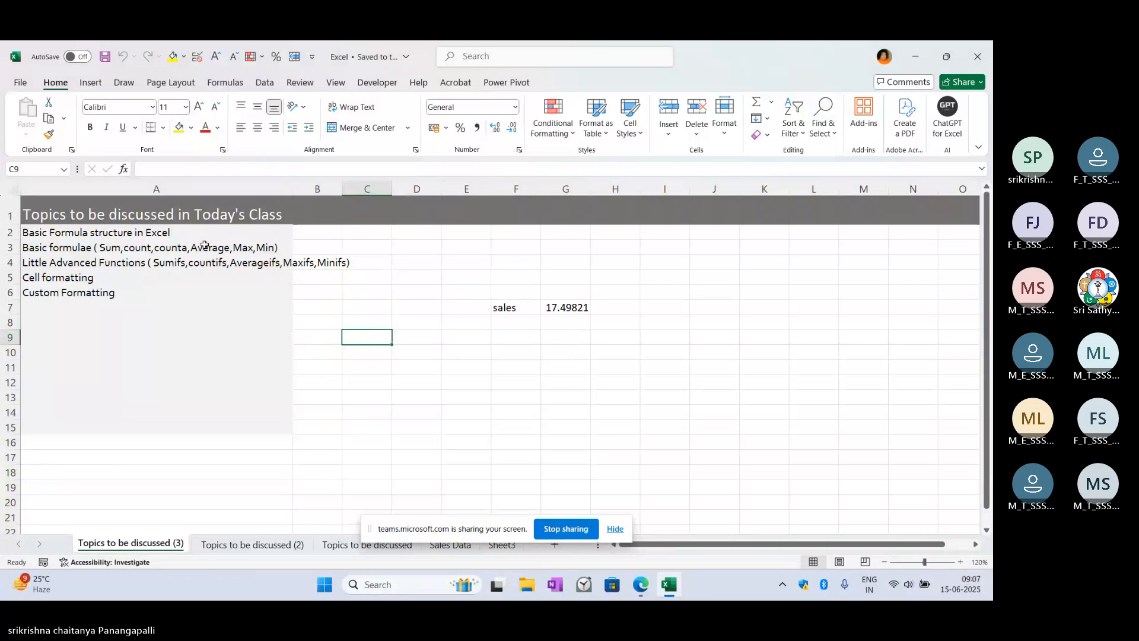
{"action": "left_click", "coordinate": [206, 233]}
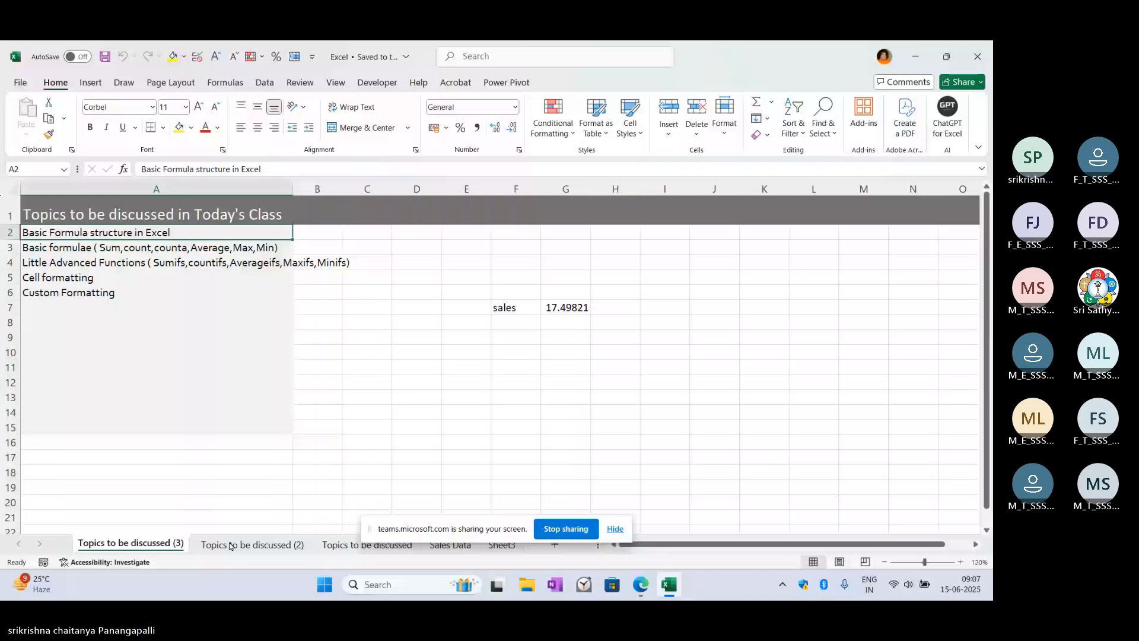
{"action": "left_click", "coordinate": [166, 250]}
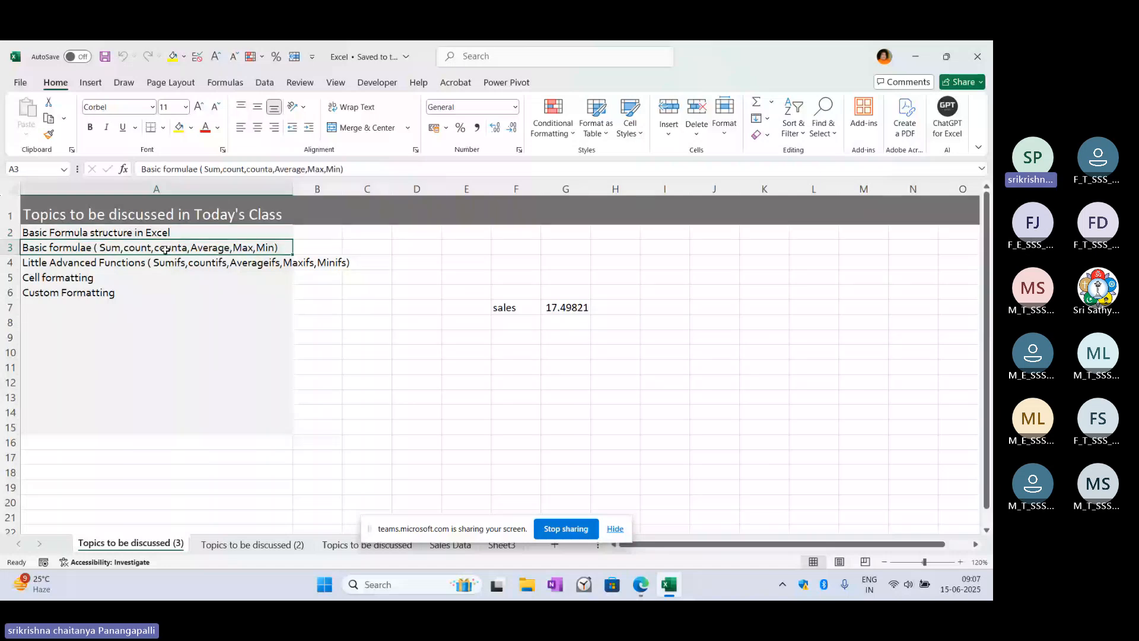
{"action": "key", "text": "Up"}
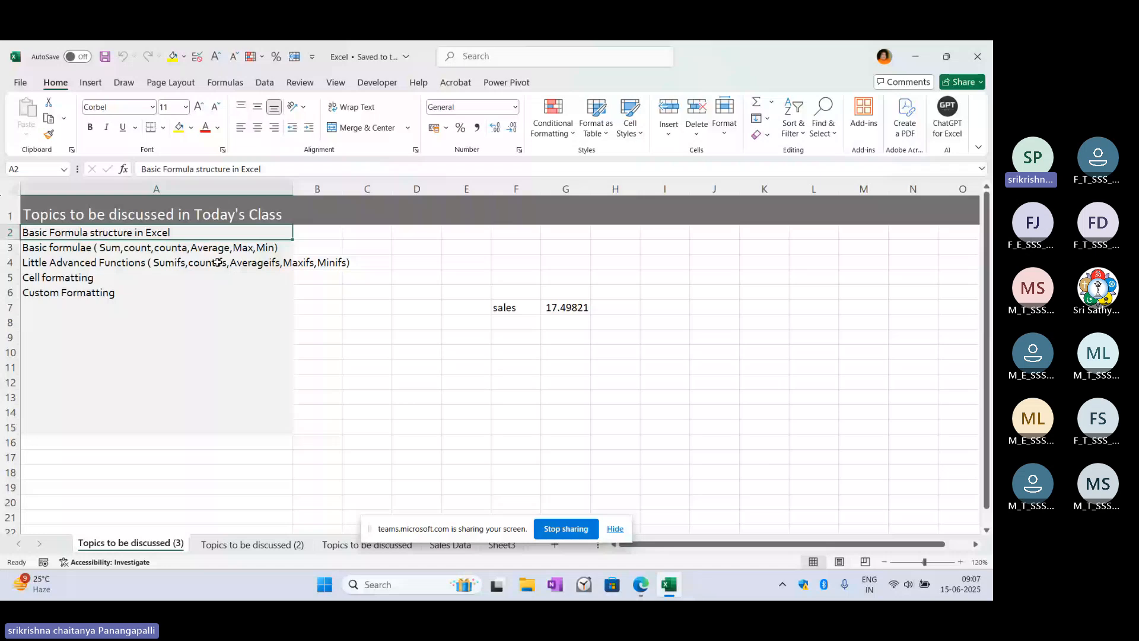
{"action": "key", "text": "Down"}
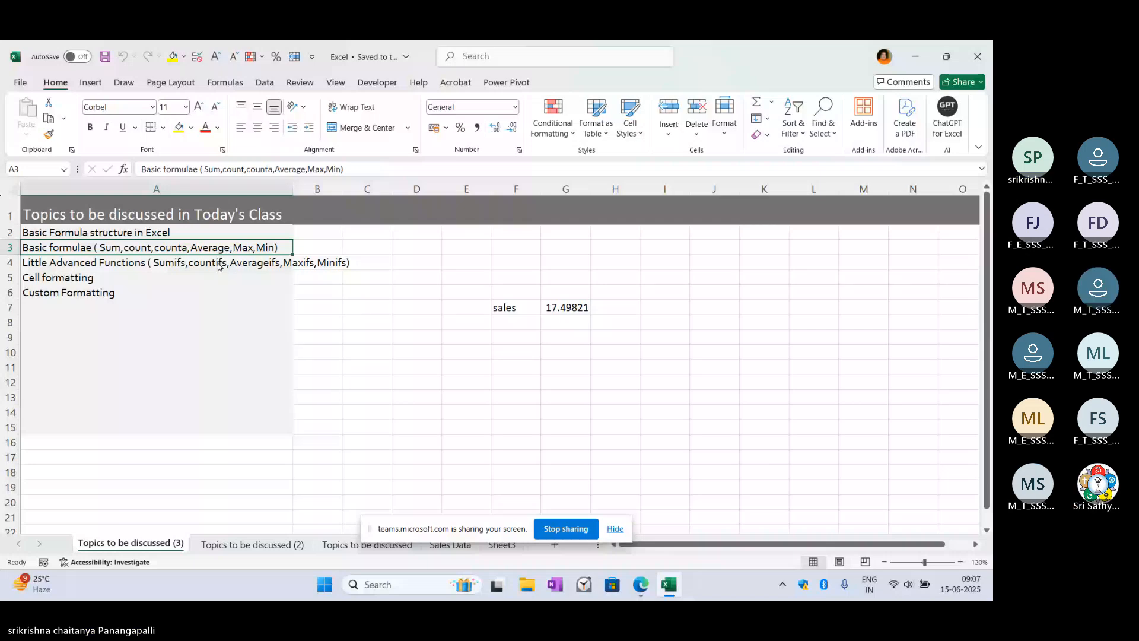
{"action": "key", "text": "alt+Tab"}
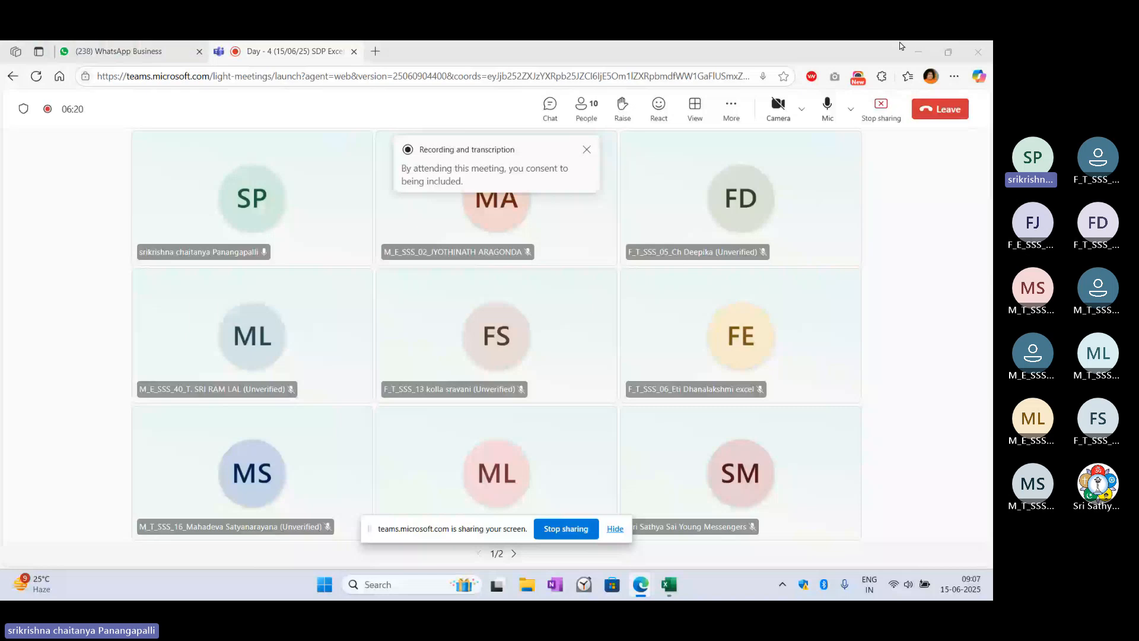
{"action": "left_click", "coordinate": [918, 52]}
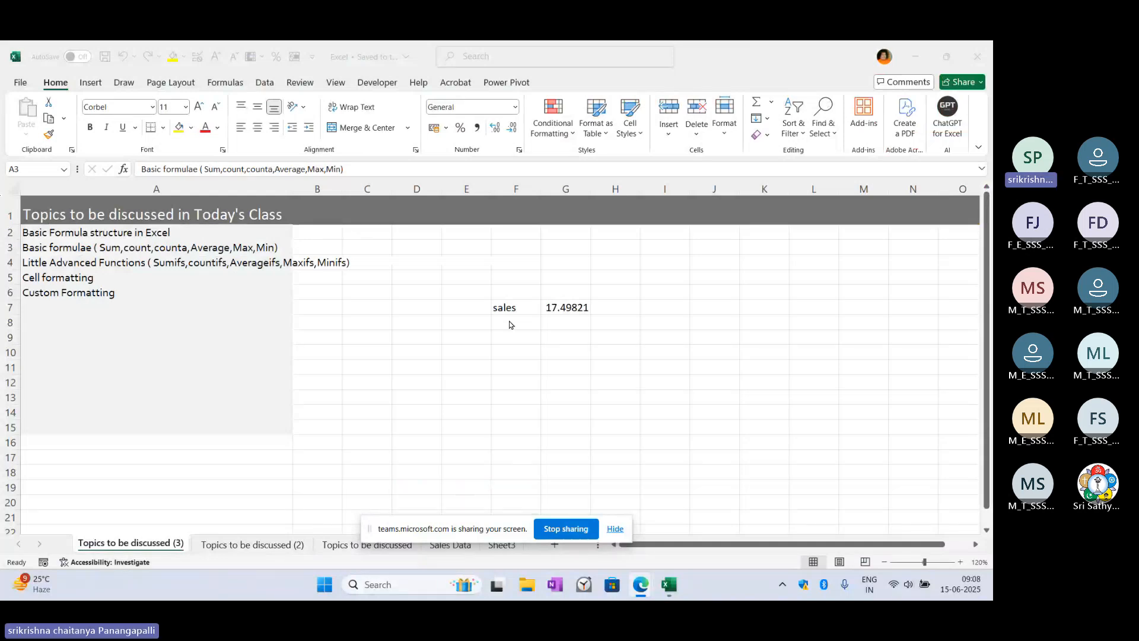
Step: Open the Sales Data sheet and move the screen-sharing bar clear of the cells
{"action": "left_click_drag", "start_coordinate": [479, 537], "coordinate": [624, 261]}
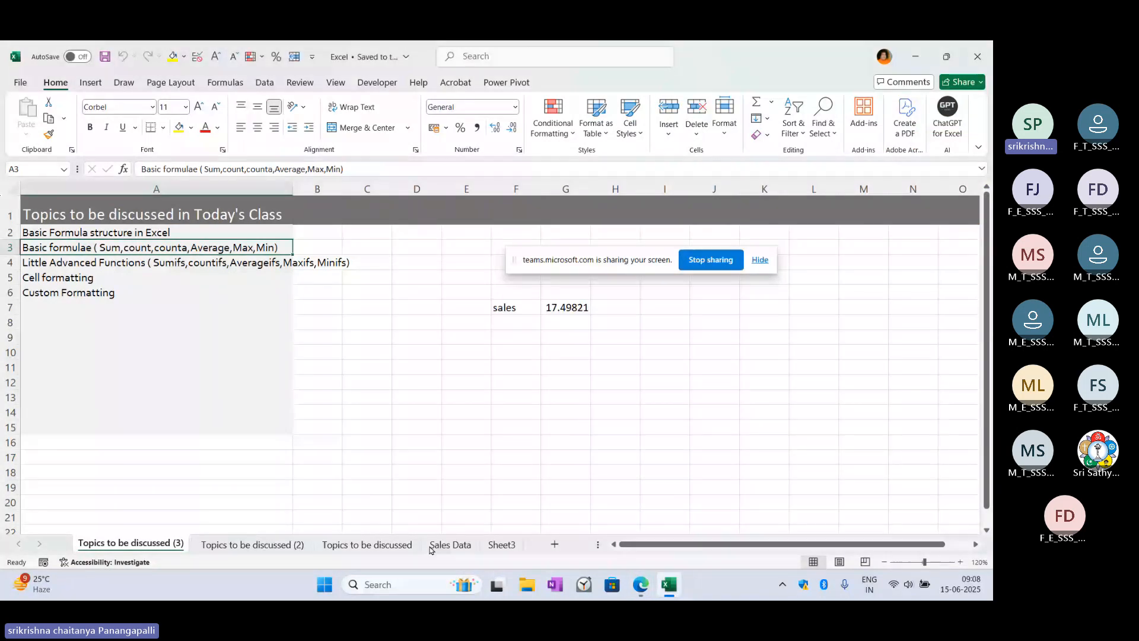
{"action": "left_click", "coordinate": [449, 545]}
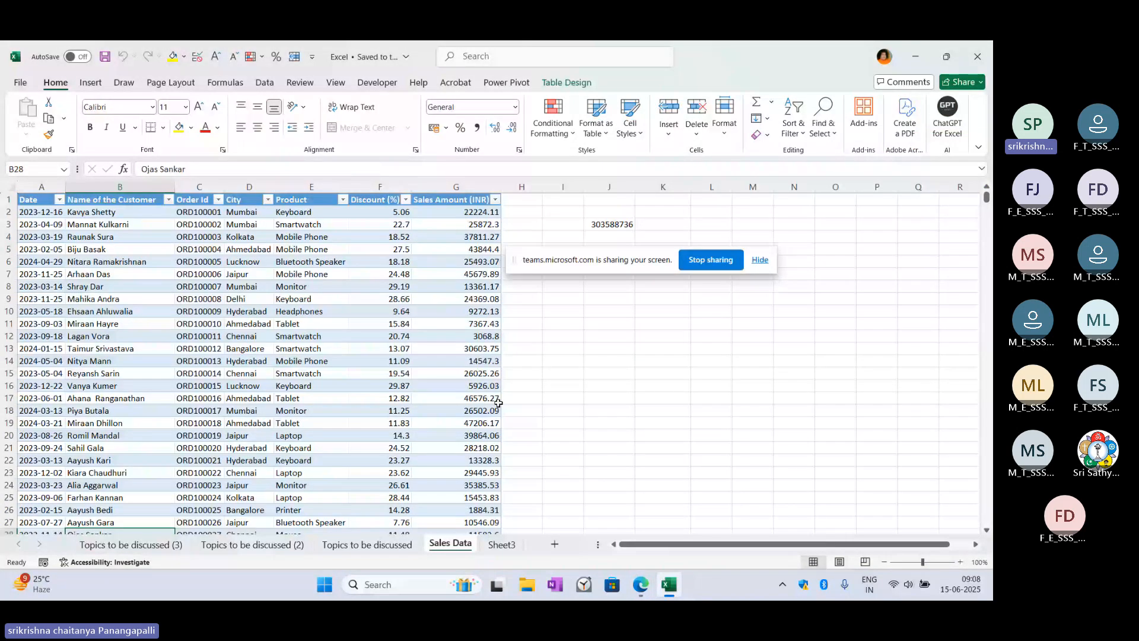
{"action": "left_click_drag", "start_coordinate": [514, 260], "coordinate": [547, 65]}
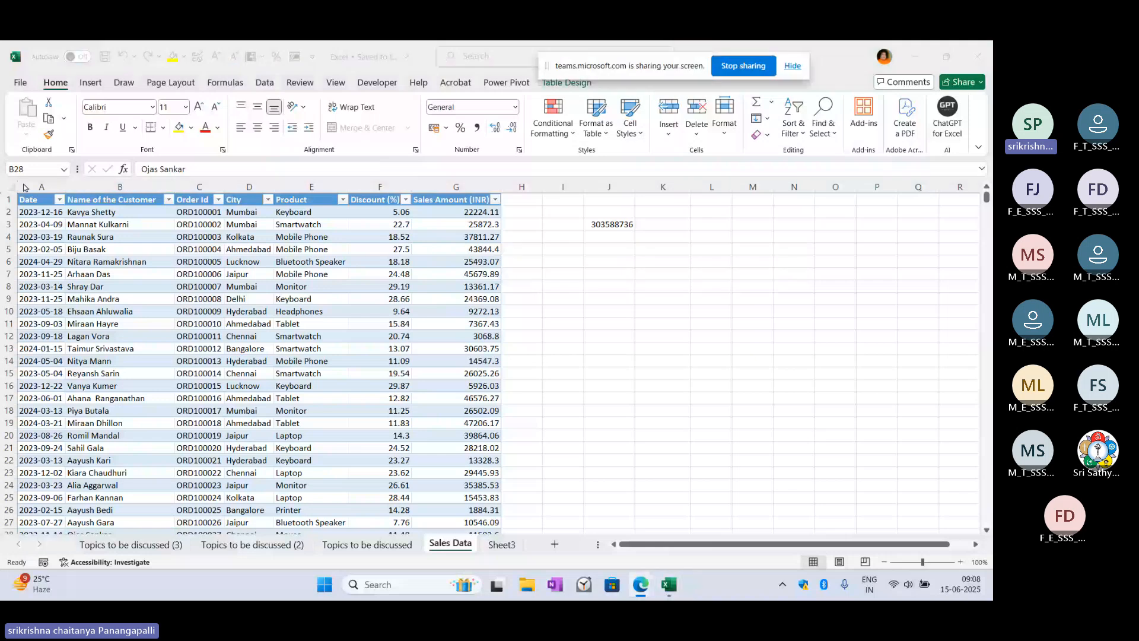
Step: Delete the total sales formula from cell J3 of the Sales Data sheet
{"action": "left_click", "coordinate": [617, 225]}
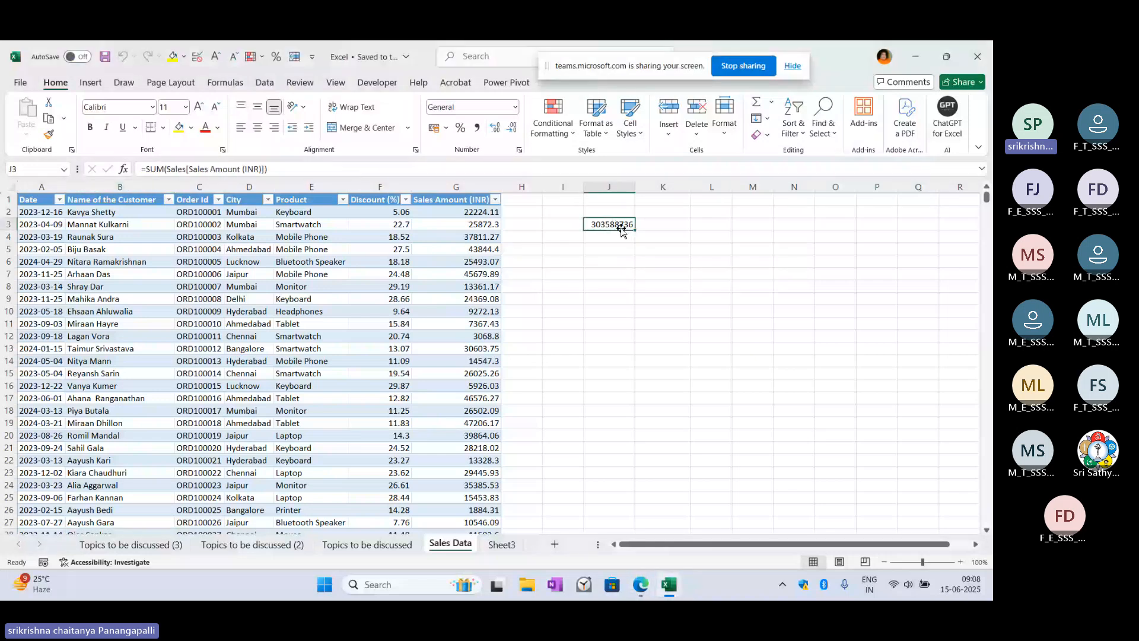
{"action": "key", "text": "Delete"}
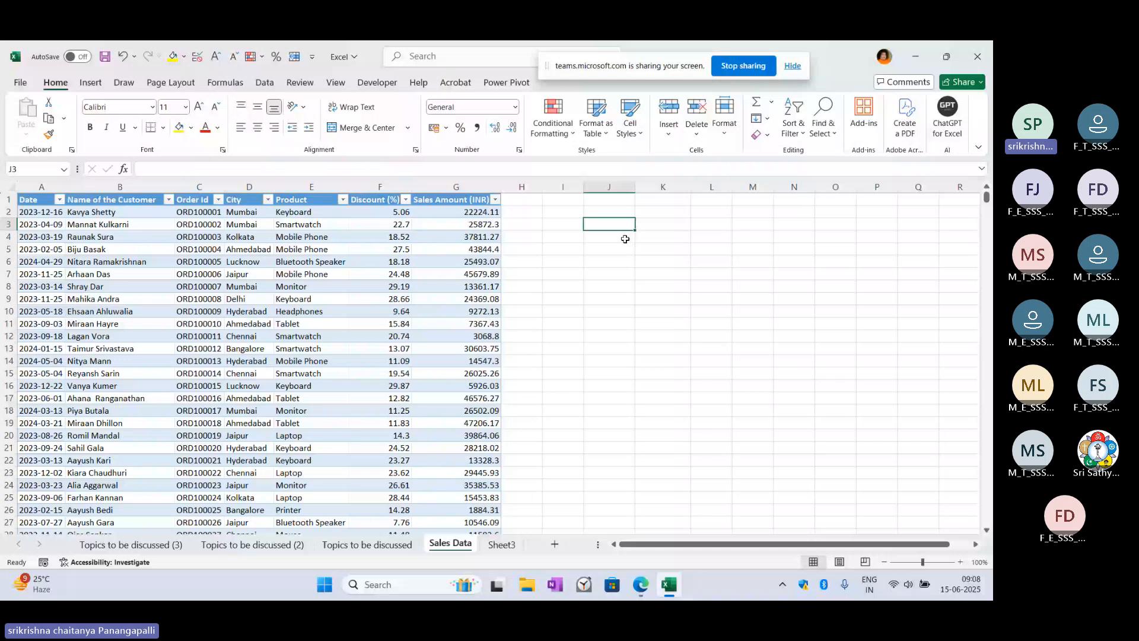
{"action": "key", "text": "ctrl+z"}
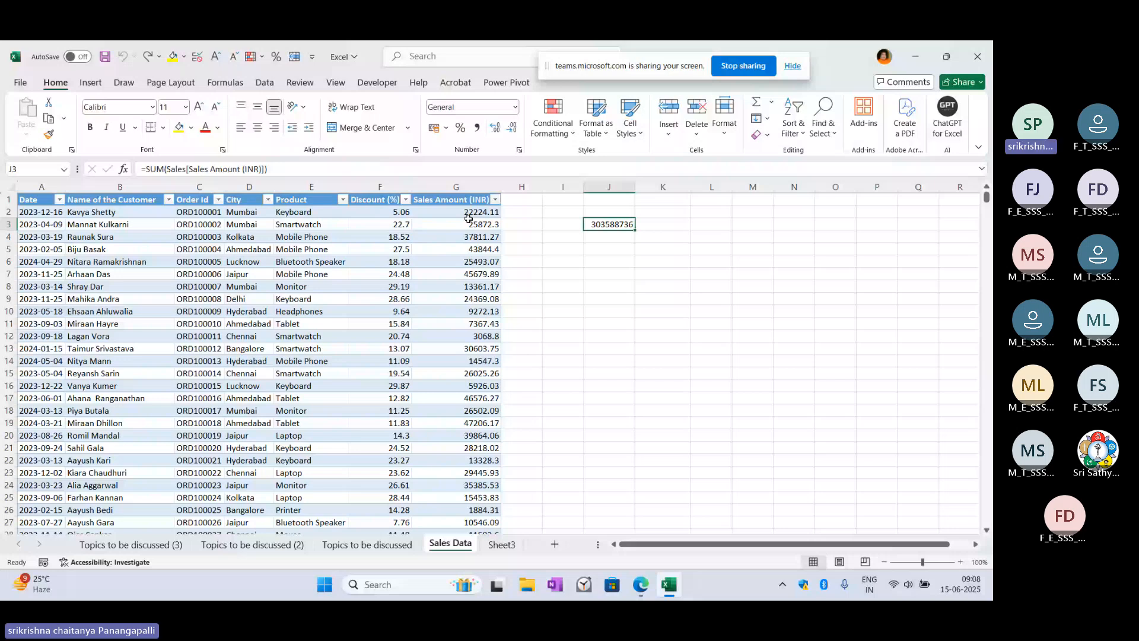
{"action": "key", "text": "Delete"}
{"action": "key", "text": "Return"}
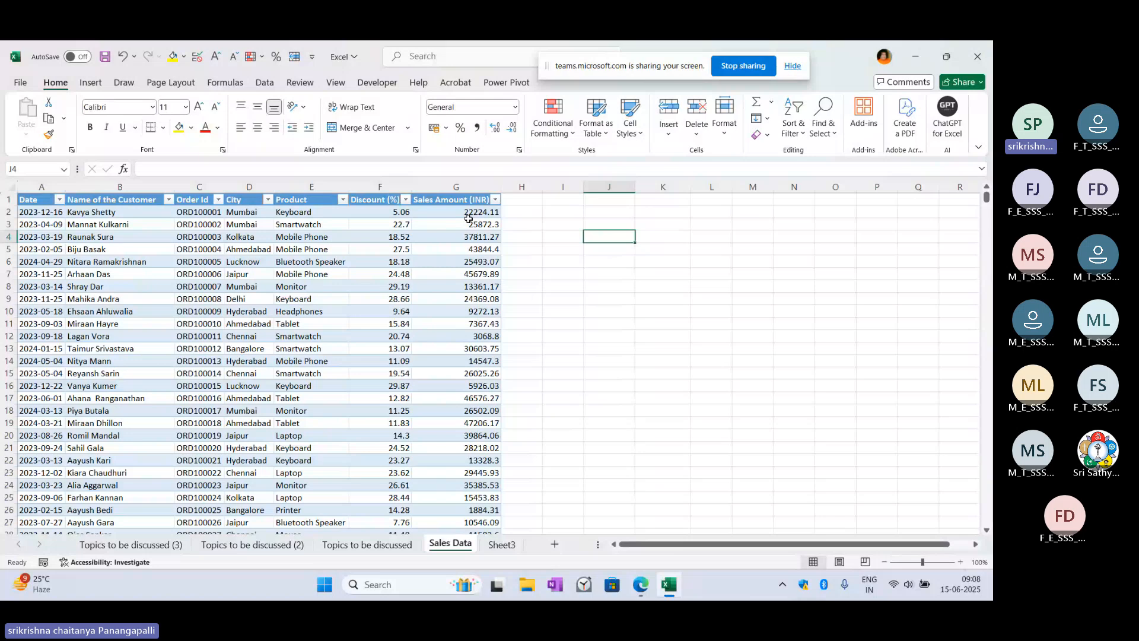
Step: Copy the city names Mumbai, Kolkata and Delhi from the City column into cells K7, K8 and K9
{"action": "left_click", "coordinate": [243, 215]}
{"action": "key", "text": "ctrl+c"}
{"action": "left_click", "coordinate": [667, 279]}
{"action": "key", "text": "ctrl+v"}
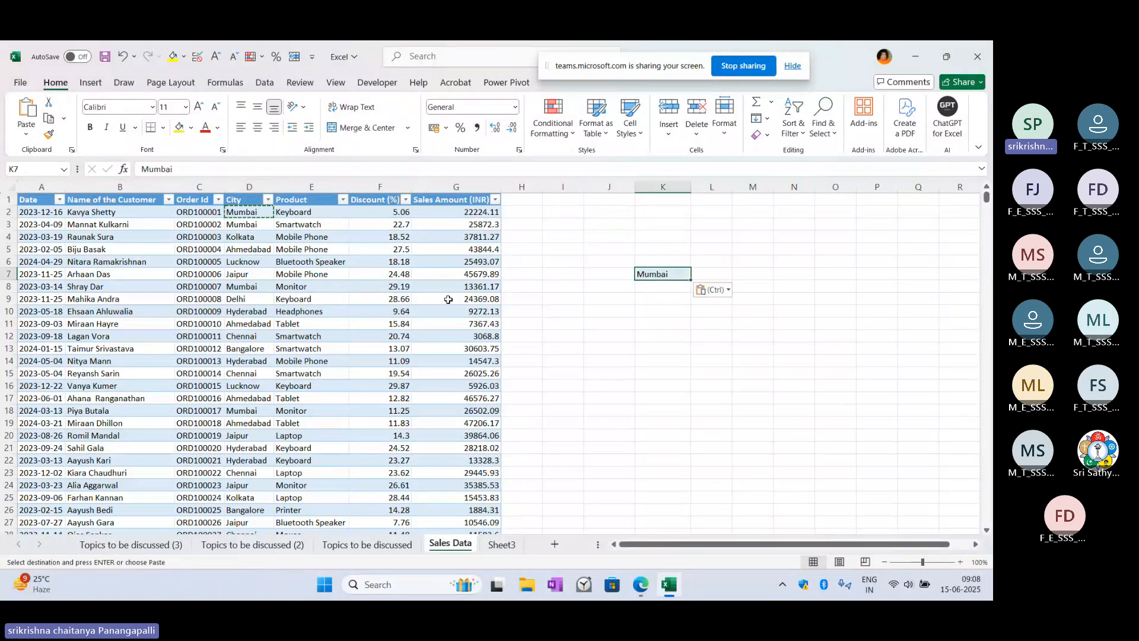
{"action": "left_click", "coordinate": [254, 243]}
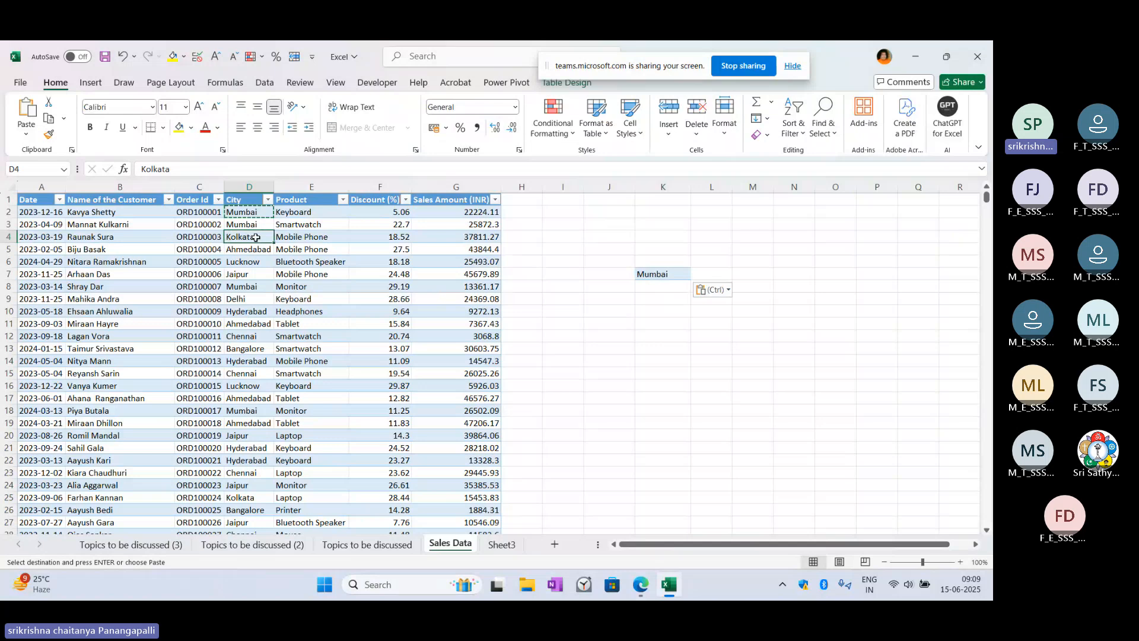
{"action": "key", "text": "ctrl+c"}
{"action": "left_click", "coordinate": [671, 289]}
{"action": "key", "text": "ctrl+v"}
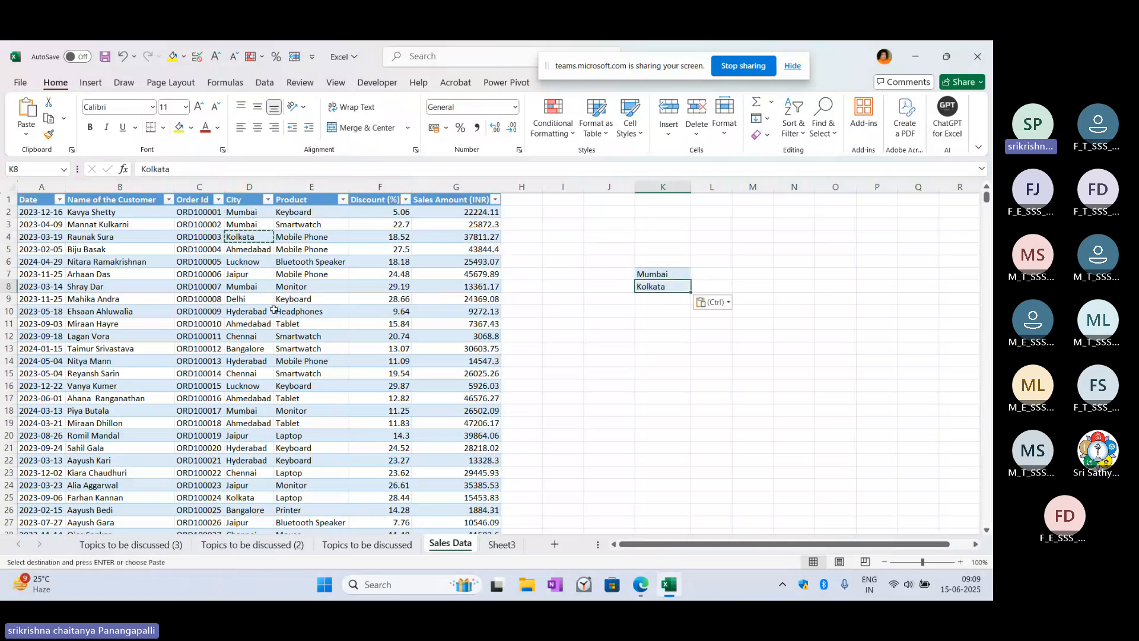
{"action": "left_click", "coordinate": [254, 302]}
{"action": "key", "text": "ctrl+c"}
{"action": "left_click", "coordinate": [657, 299]}
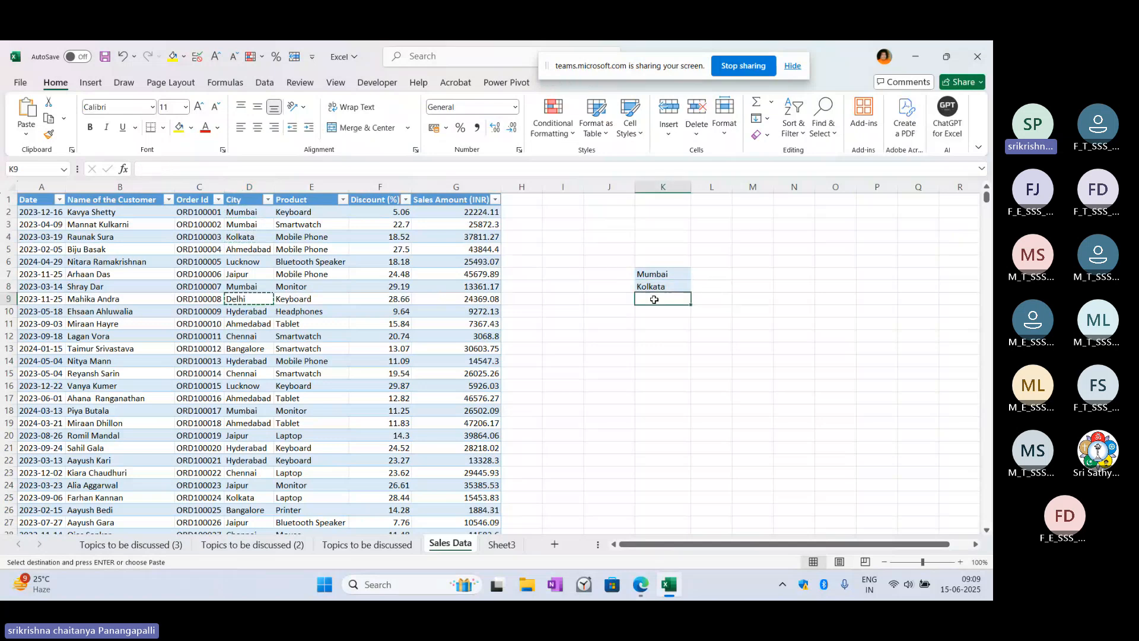
{"action": "key", "text": "ctrl+v"}
Step: Clear the copied city names and their cell formatting from K7:K9
{"action": "scroll", "coordinate": [624, 366], "scroll_direction": "down", "scroll_amount": 1}
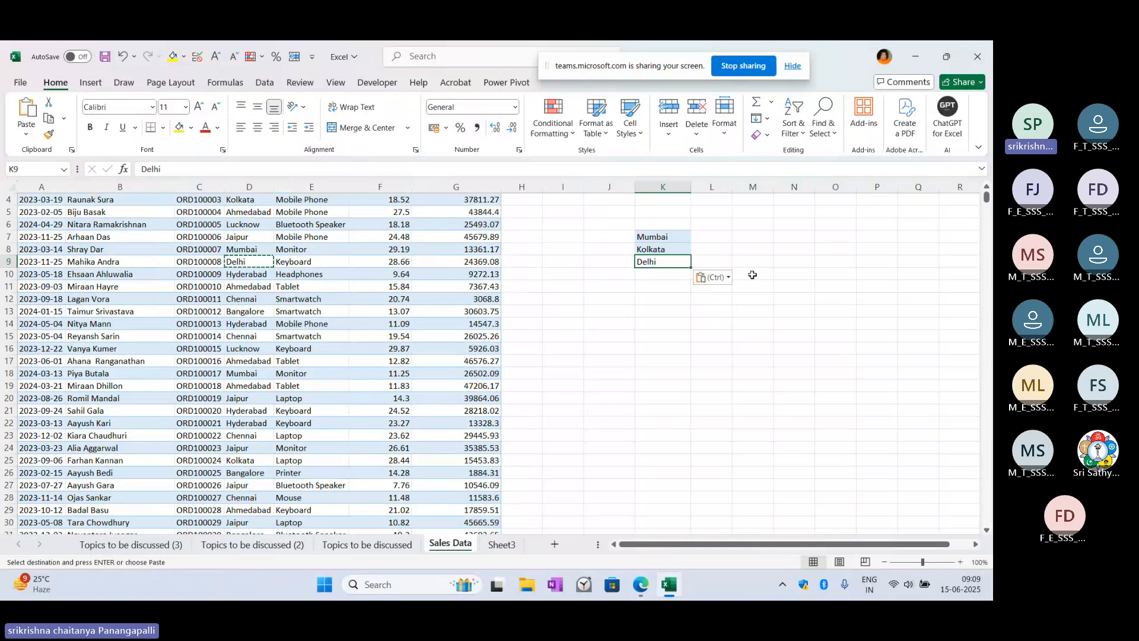
{"action": "left_click_drag", "start_coordinate": [656, 237], "coordinate": [667, 267]}
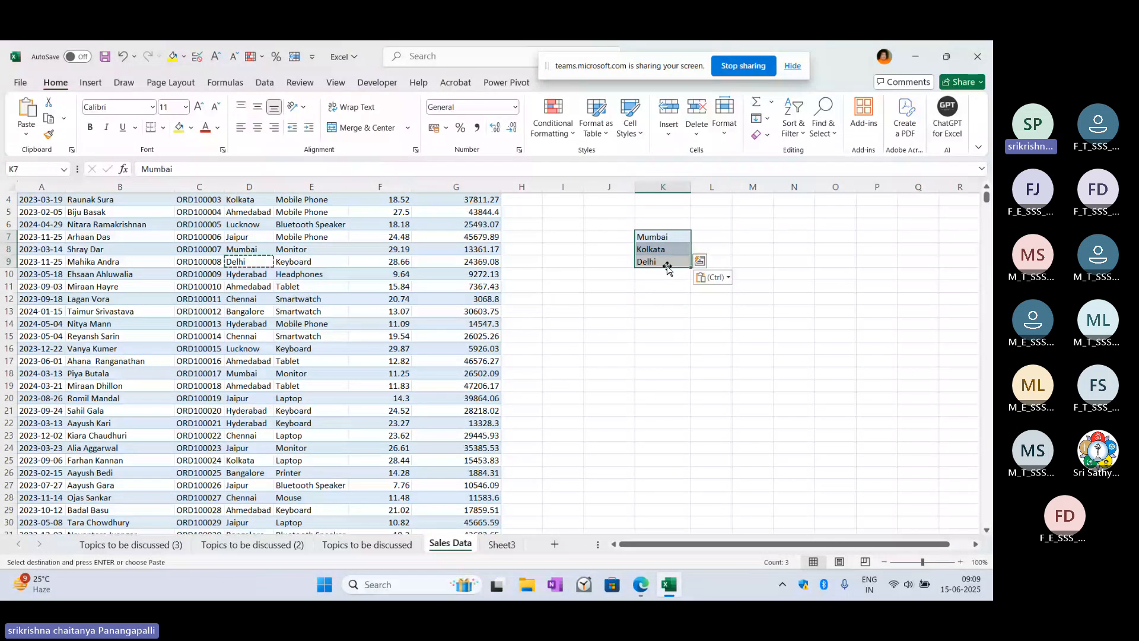
{"action": "key", "text": "Delete"}
{"action": "scroll", "coordinate": [355, 281], "scroll_direction": "up", "scroll_amount": 1}
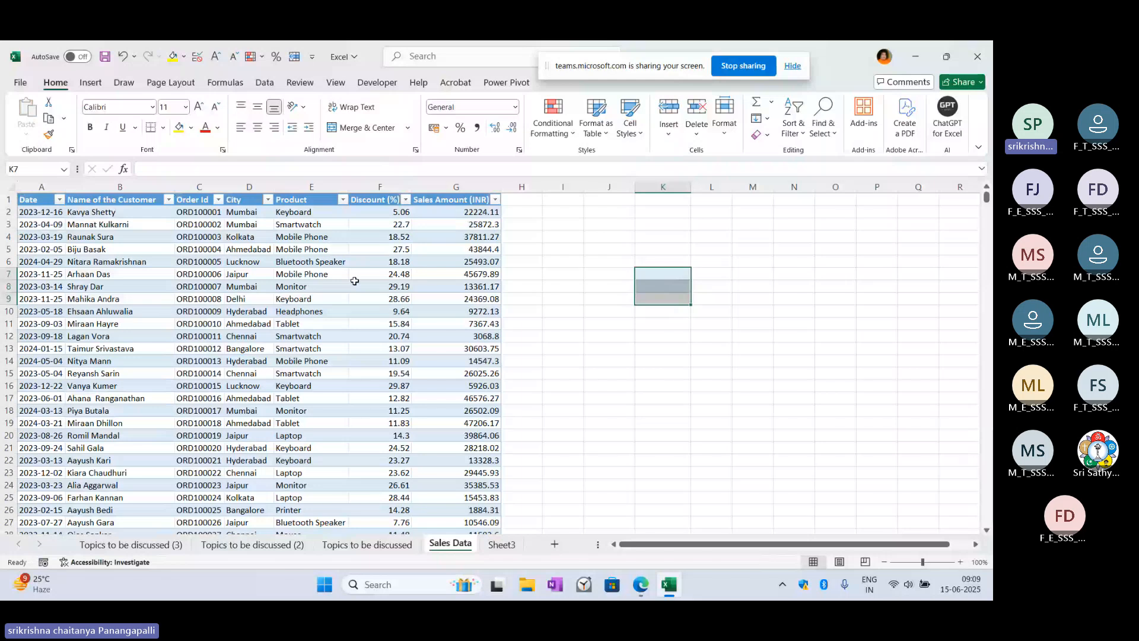
{"action": "key", "text": "alt+Tab"}
{"action": "left_click_drag", "start_coordinate": [805, 61], "coordinate": [549, 61]}
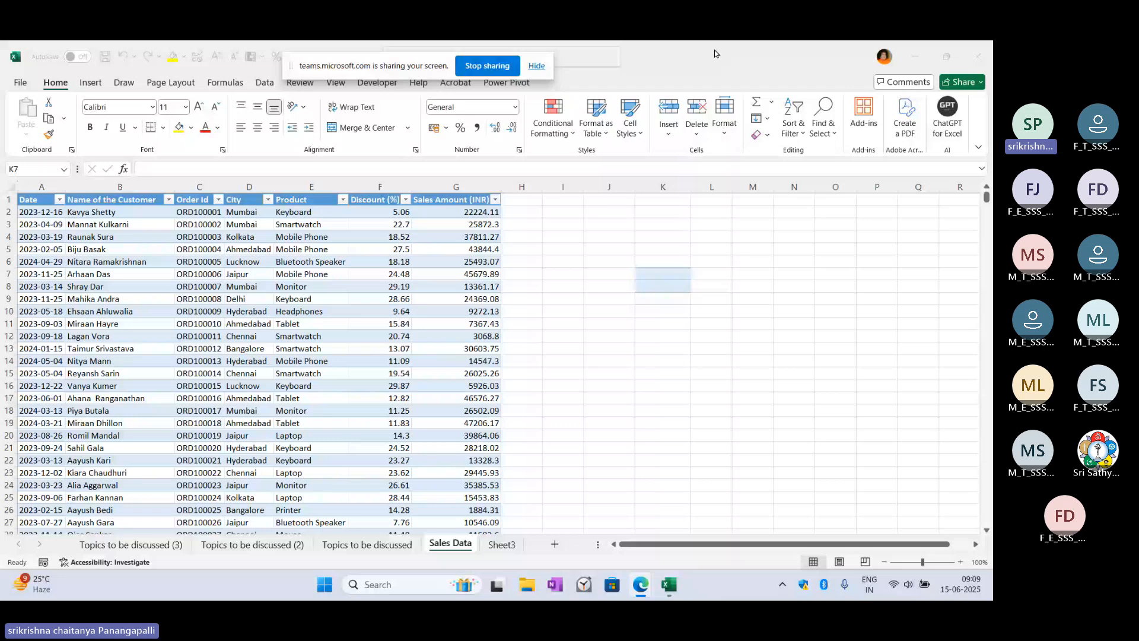
{"action": "left_click", "coordinate": [767, 136]}
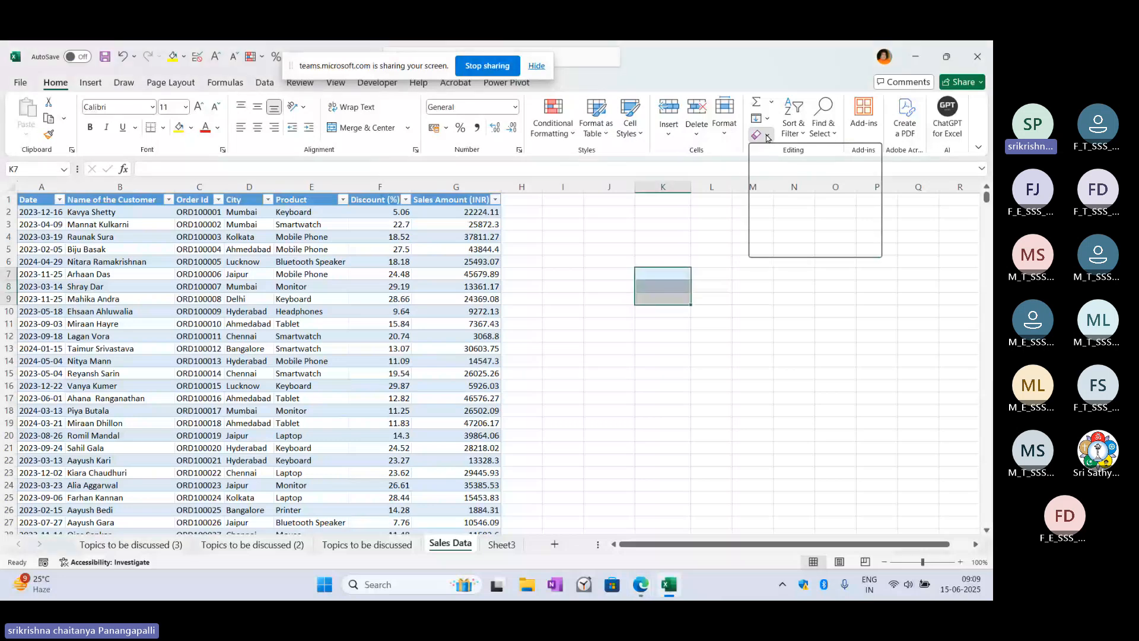
{"action": "left_click", "coordinate": [777, 150]}
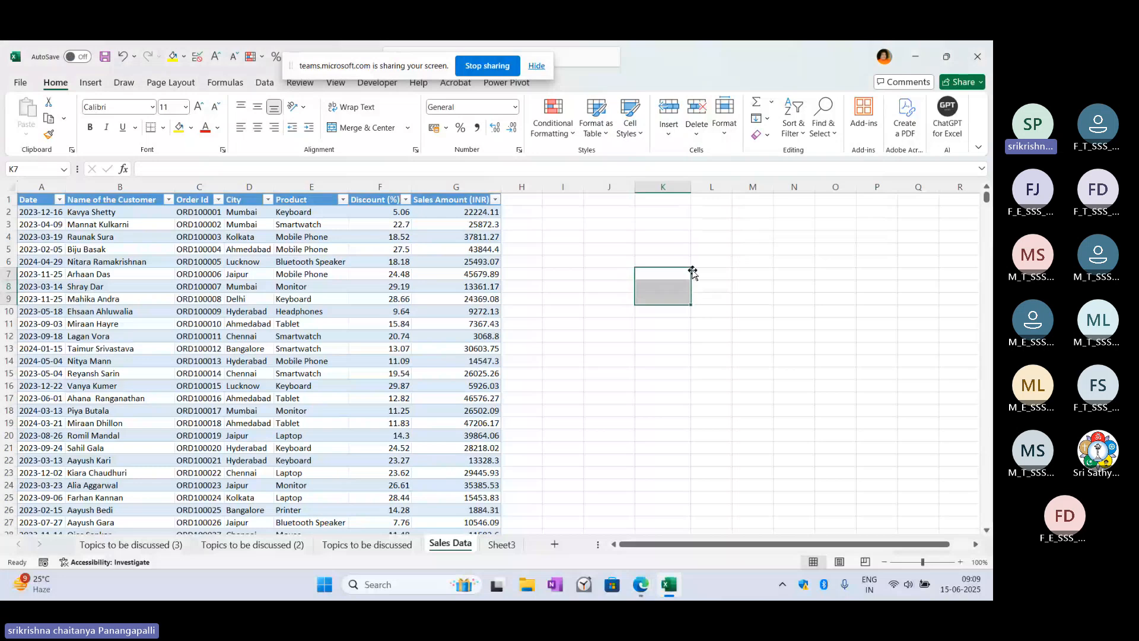
Step: Enter =UNIQUE(B:B) in cell K7 to list the distinct customer names from column B
{"action": "left_click", "coordinate": [653, 277]}
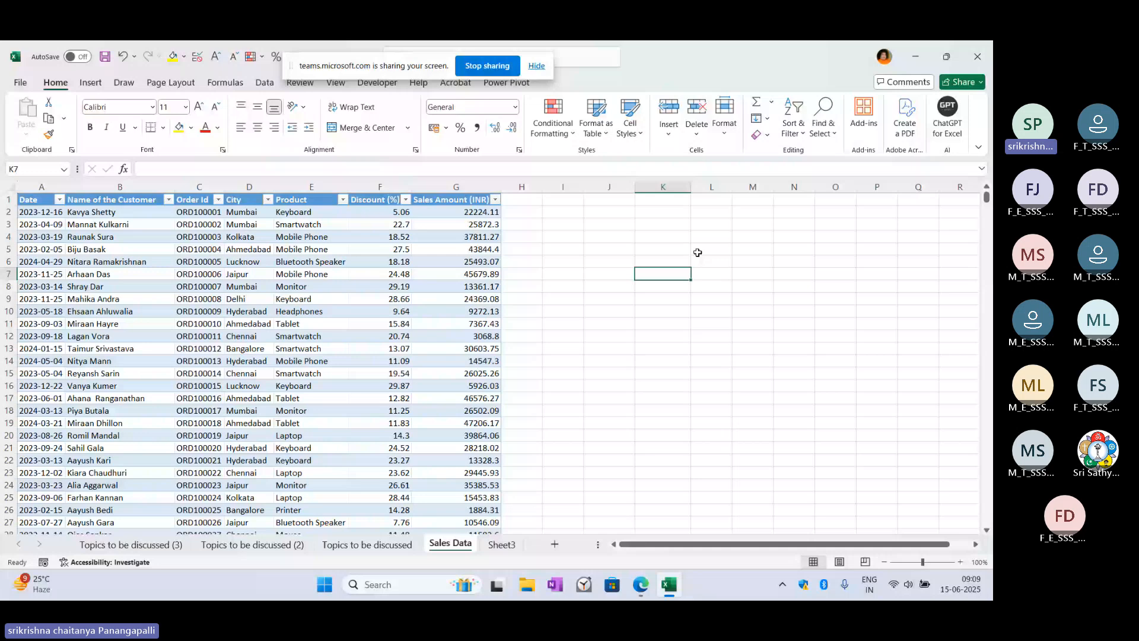
{"action": "type", "text": "="}
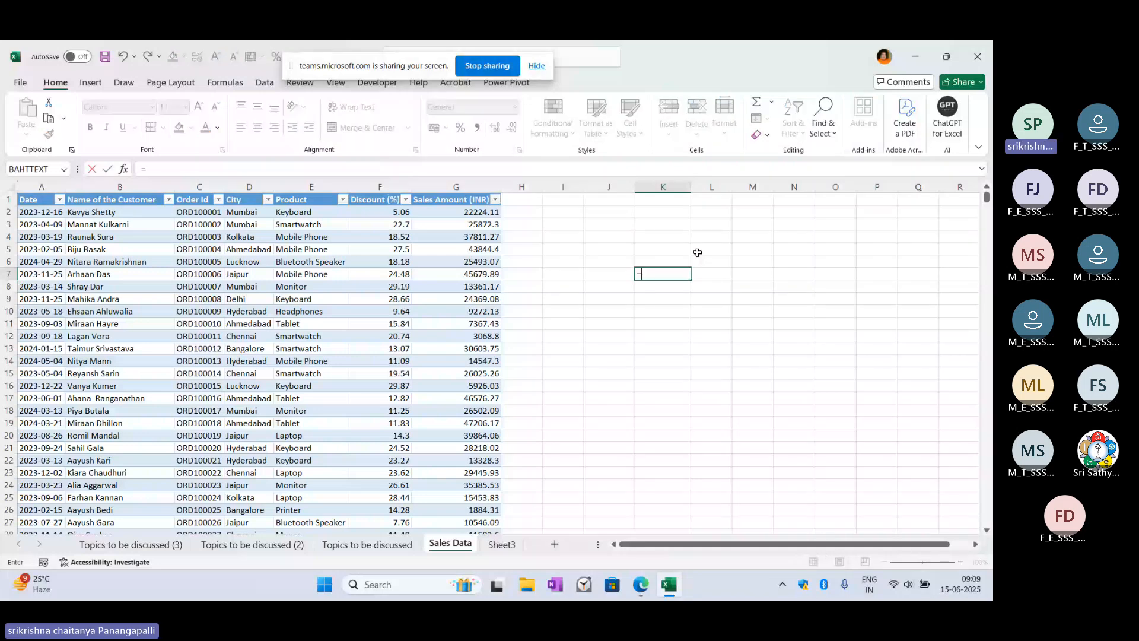
{"action": "type", "text": "uni"}
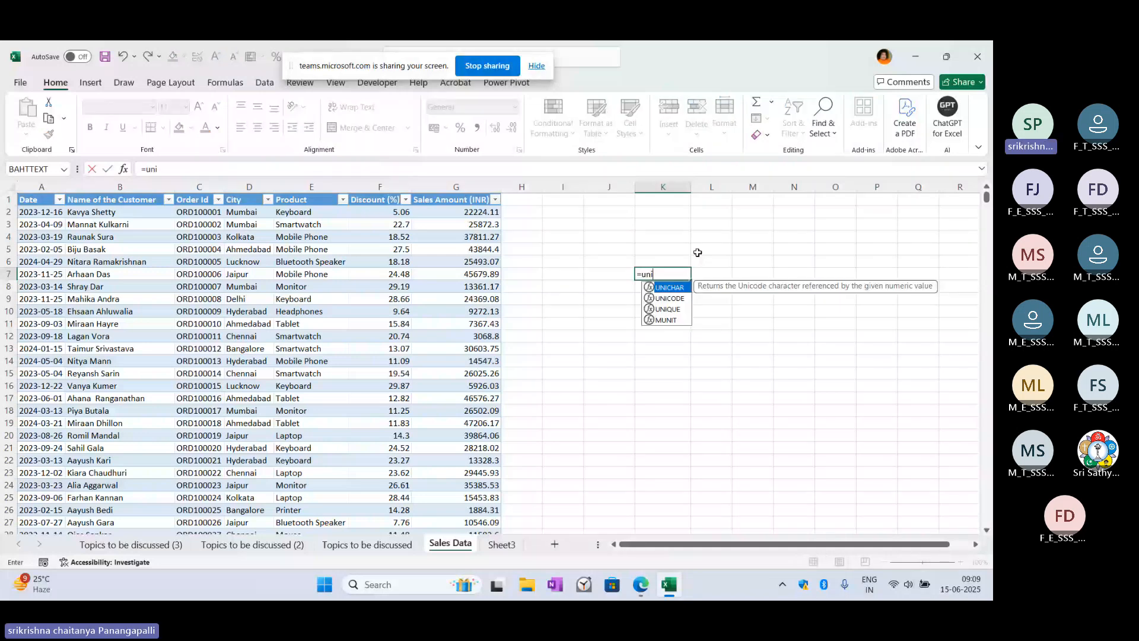
{"action": "type", "text": "que("}
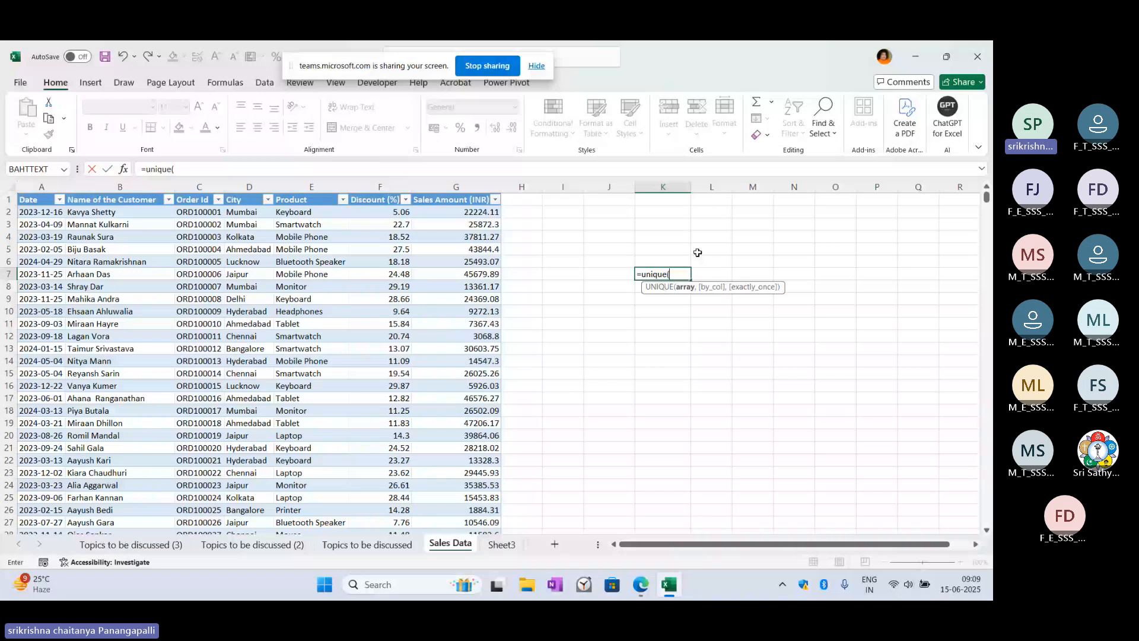
{"action": "left_click", "coordinate": [128, 189]}
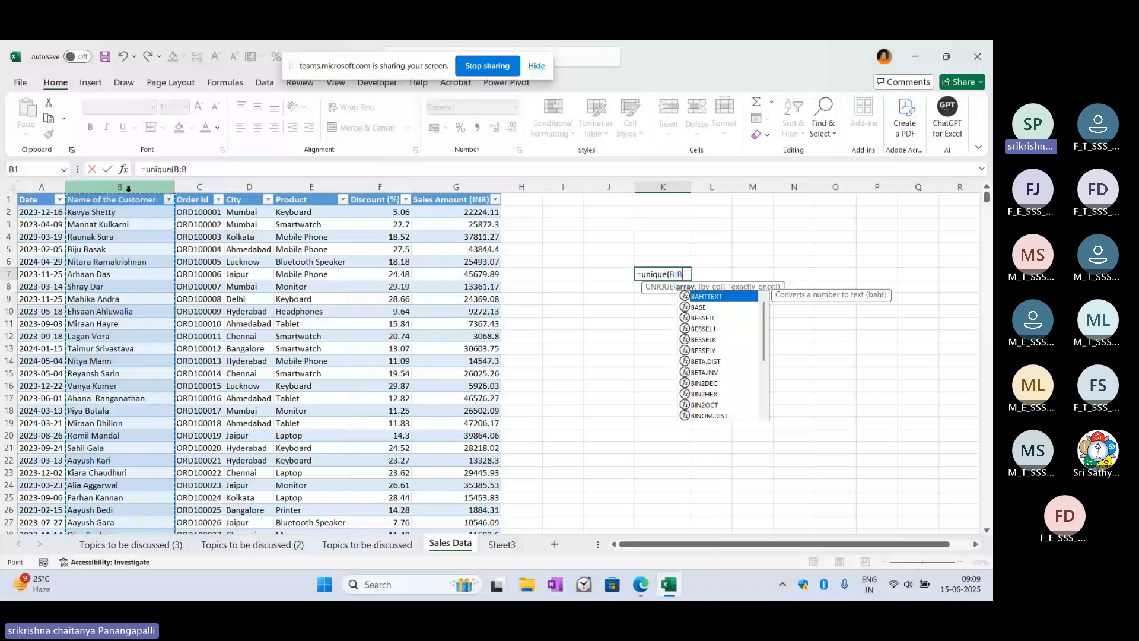
{"action": "type", "text": ")"}
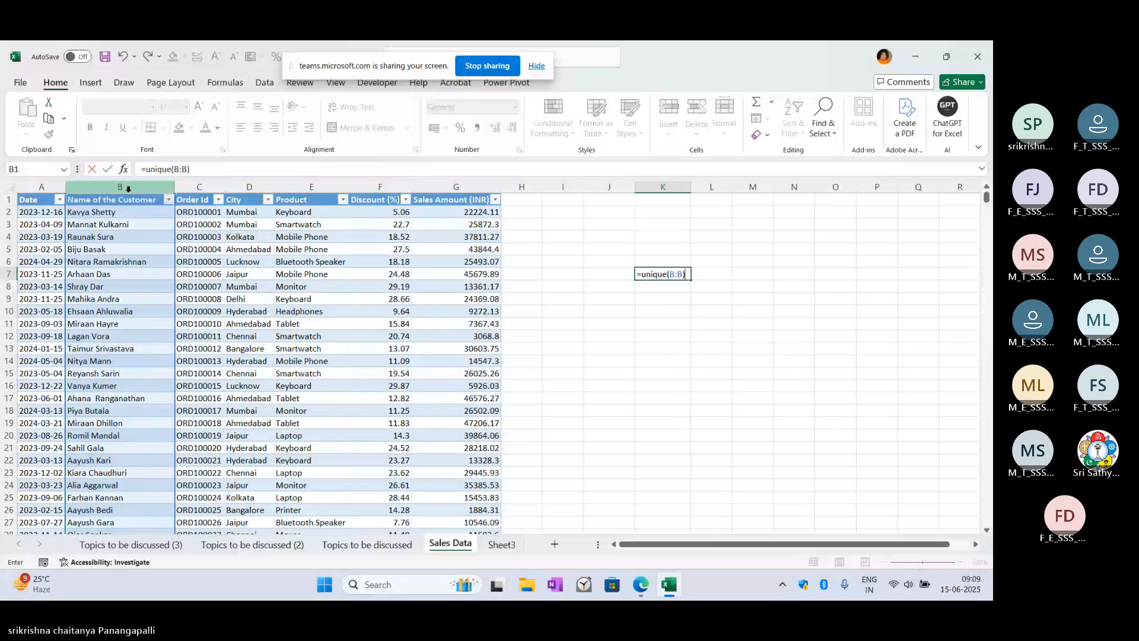
{"action": "key", "text": "Return"}
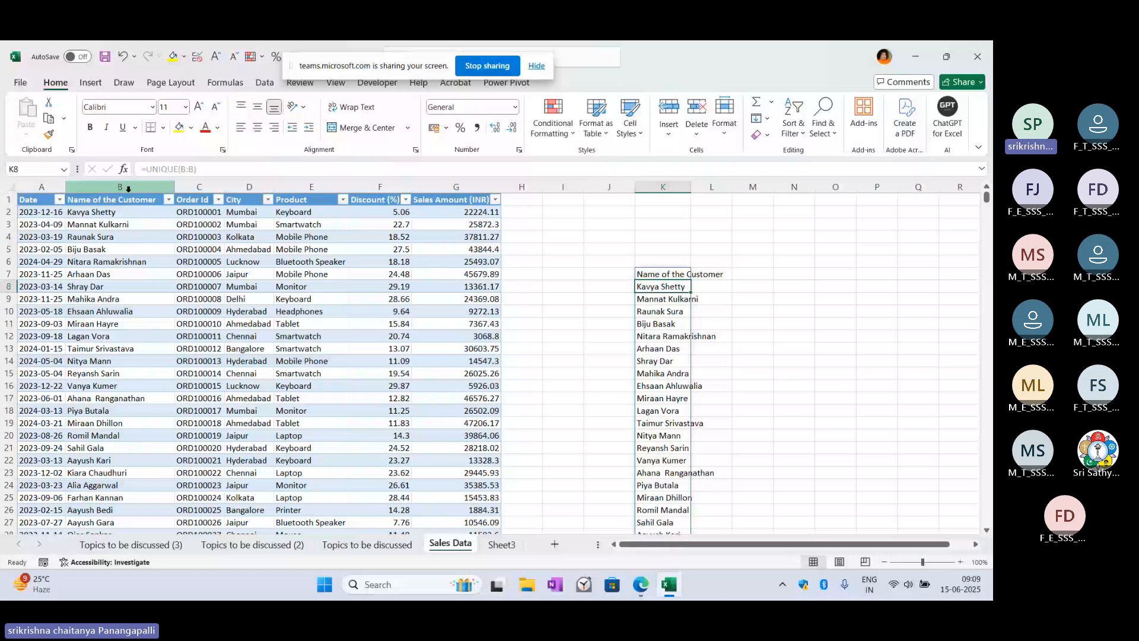
Step: Select the distinct customer names down to the last one to check their count, and return to cell M7 beside the list's heading
{"action": "key", "text": "ctrl+shift+Down"}
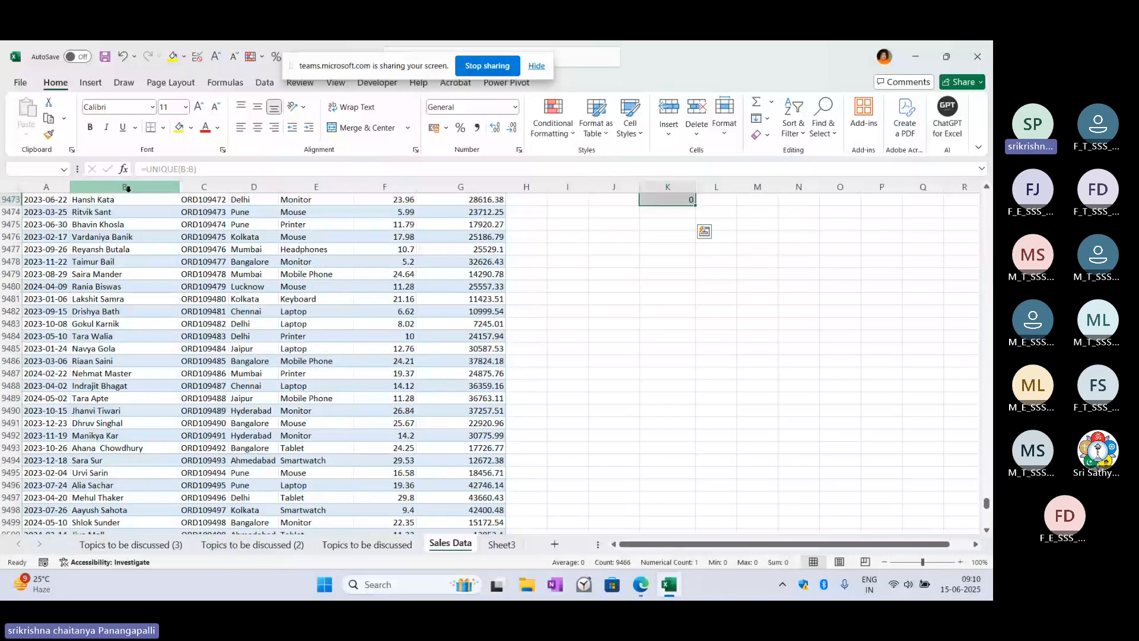
{"action": "key", "text": "shift+Up"}
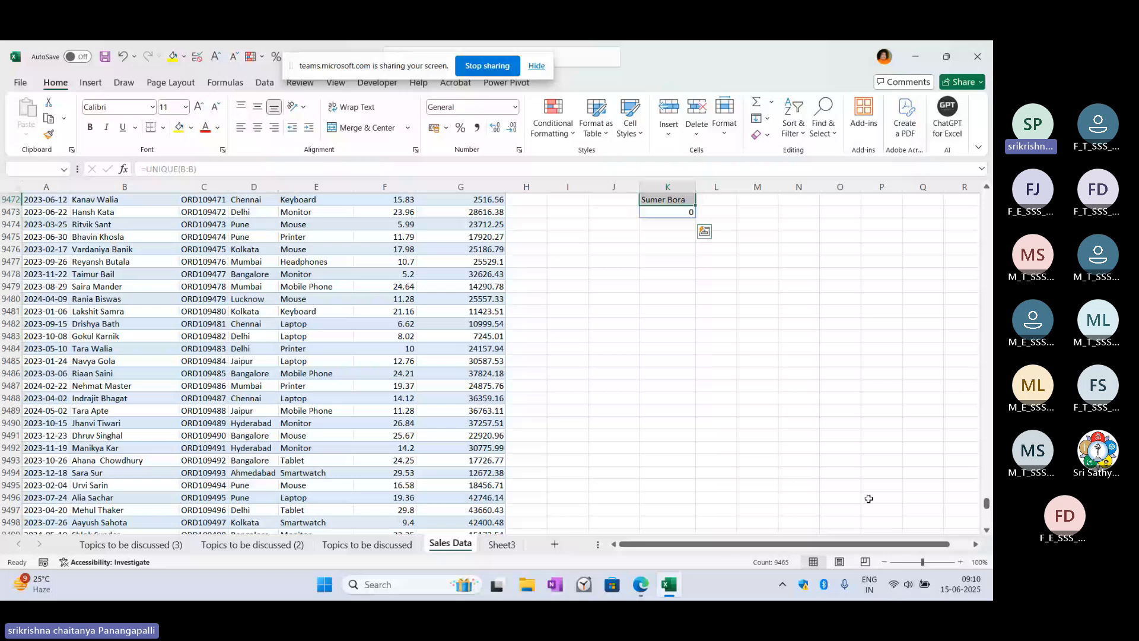
{"action": "key", "text": "ctrl+Up"}
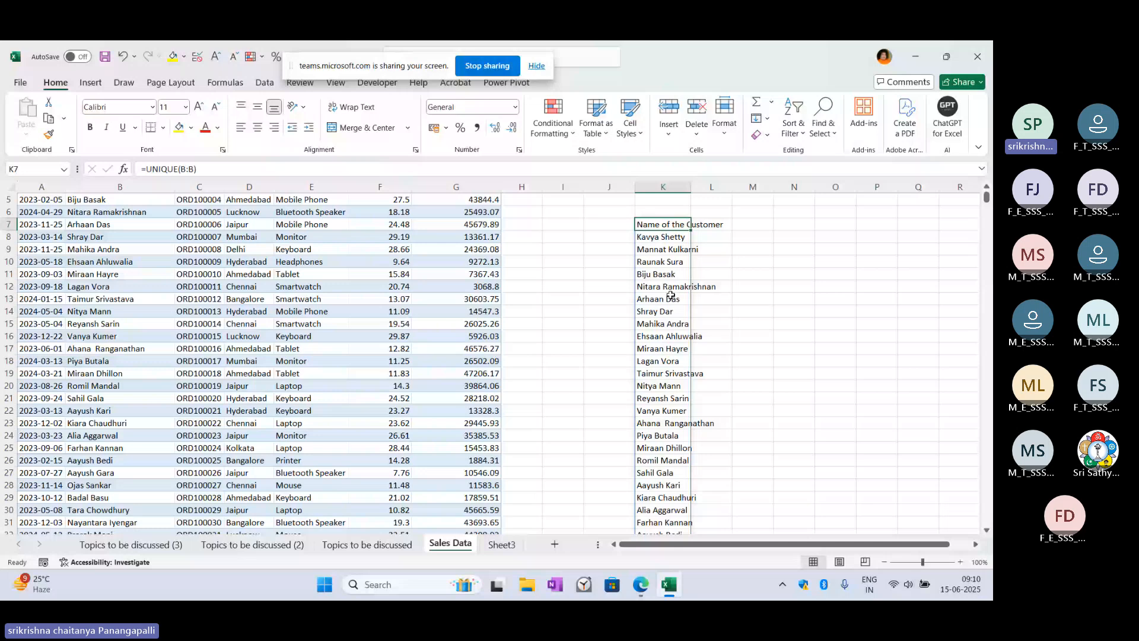
{"action": "scroll", "coordinate": [784, 343], "scroll_direction": "up", "scroll_amount": 2}
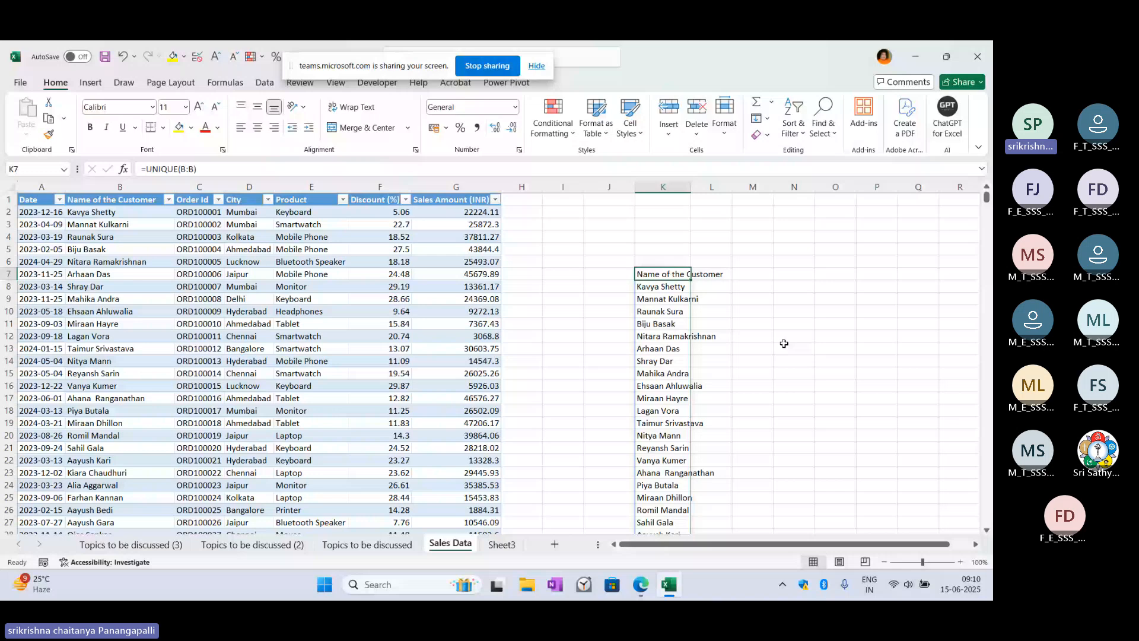
{"action": "left_click", "coordinate": [752, 274]}
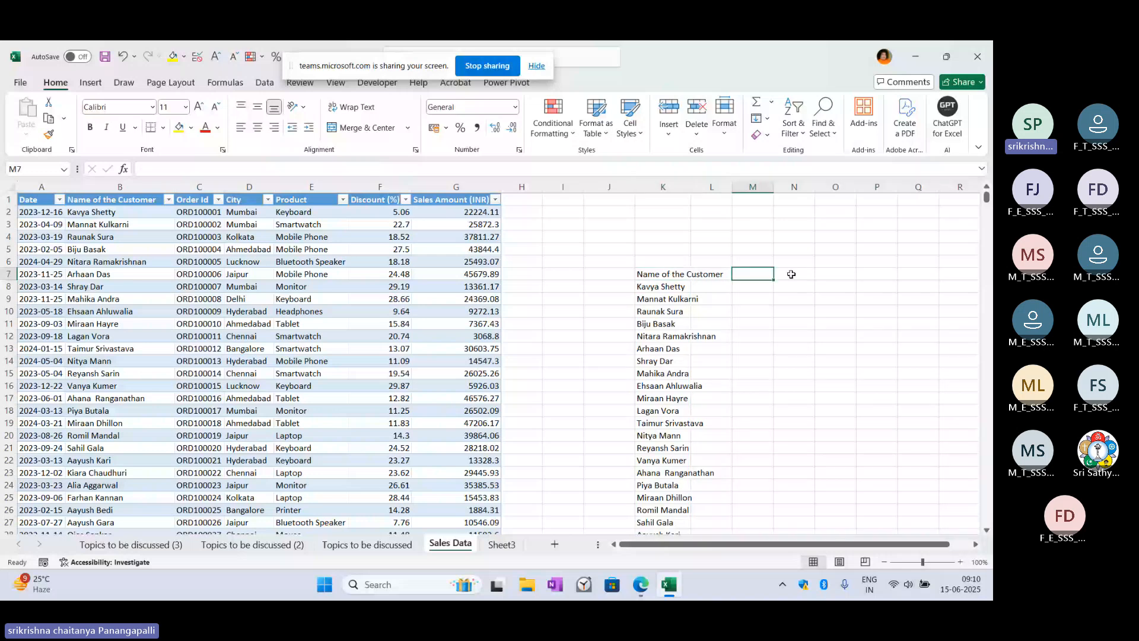
Step: Start a UNIQUE formula in cell M7 with all the table's Product data cells as its array, checking the range's last row
{"action": "type", "text": "=unique("}
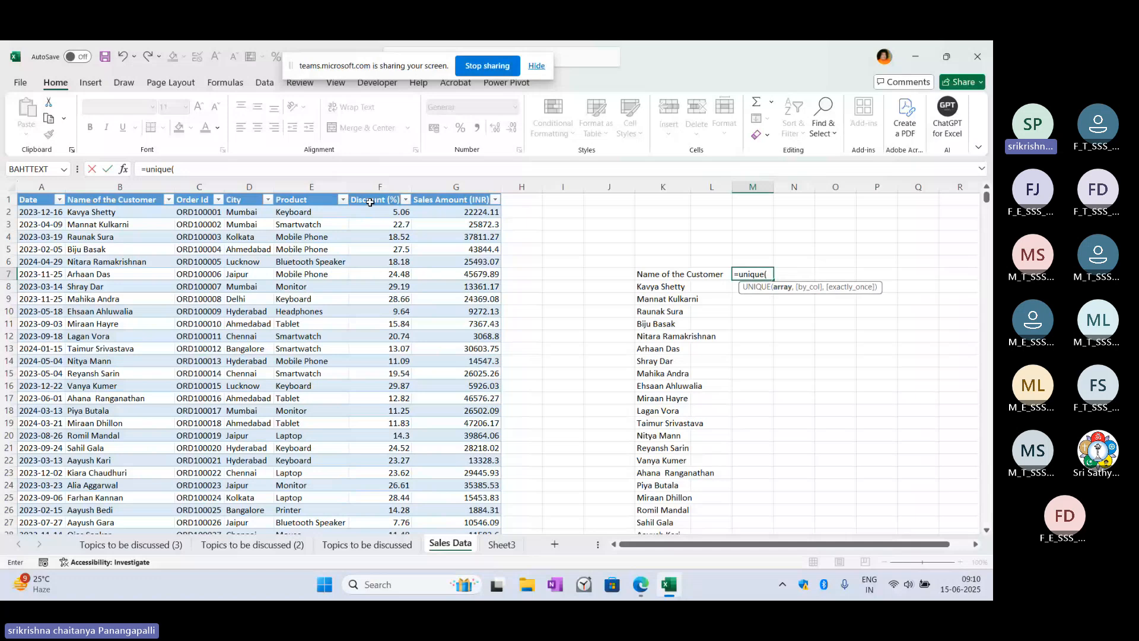
{"action": "left_click", "coordinate": [310, 213]}
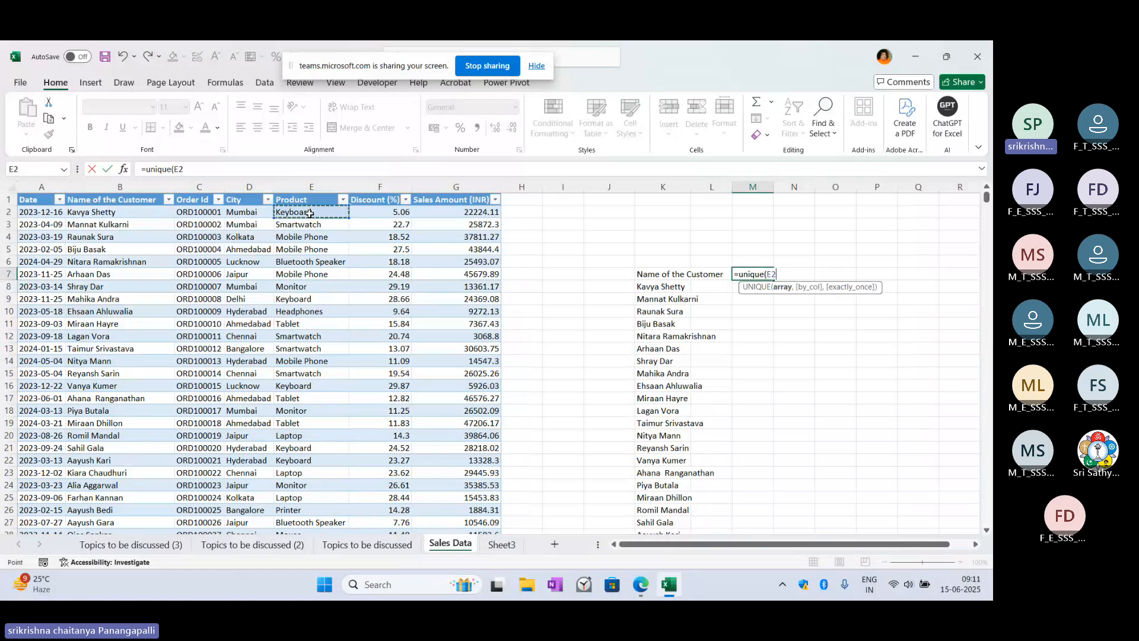
{"action": "key", "text": "ctrl+shift+Down"}
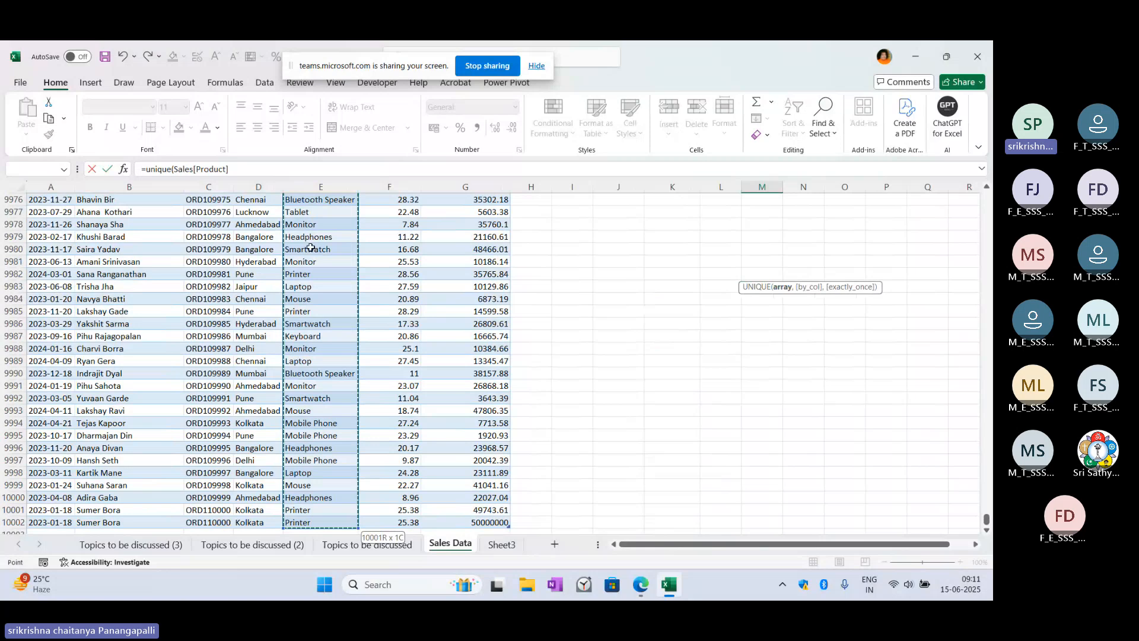
{"action": "scroll", "coordinate": [364, 350], "scroll_direction": "down", "scroll_amount": 3}
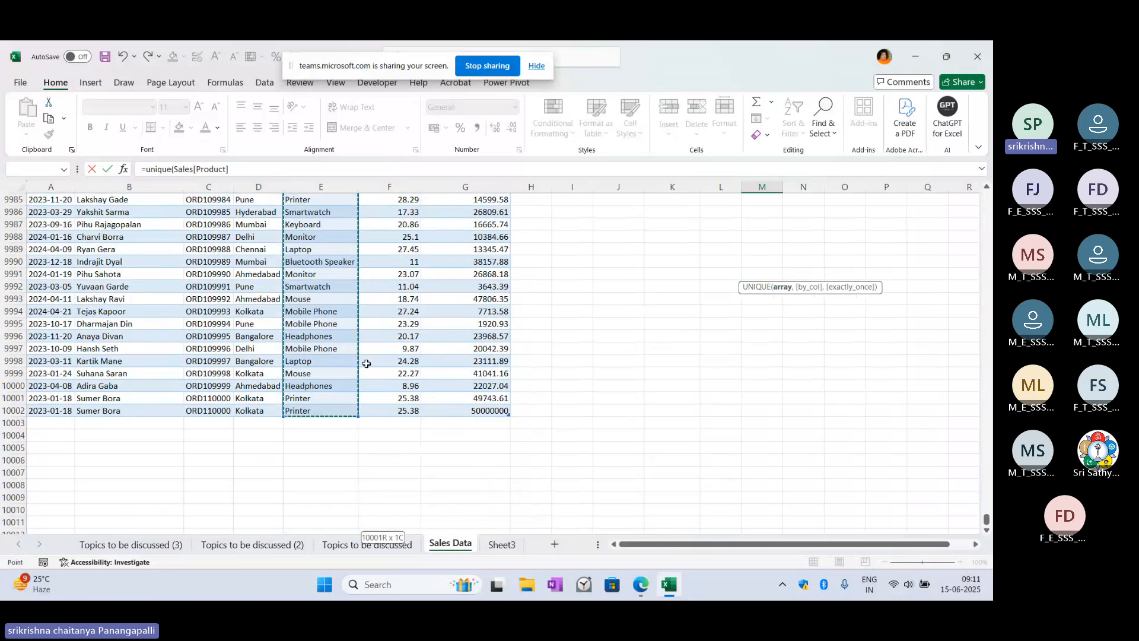
{"action": "scroll", "coordinate": [367, 364], "scroll_direction": "up", "scroll_amount": 12}
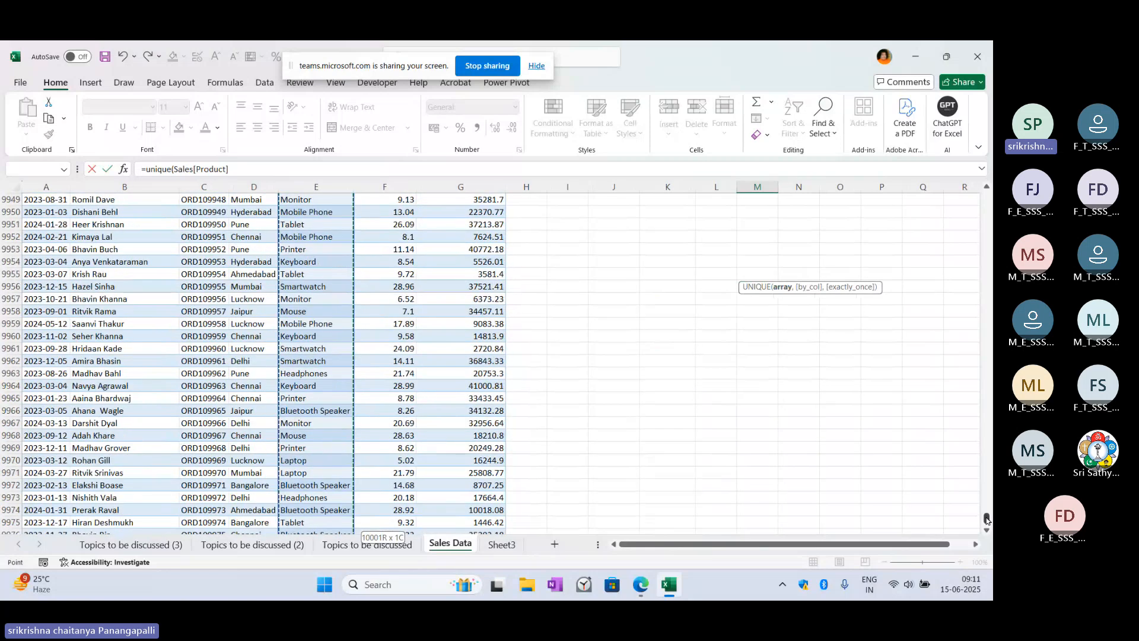
{"action": "scroll", "coordinate": [987, 519], "scroll_direction": "down", "scroll_amount": 13}
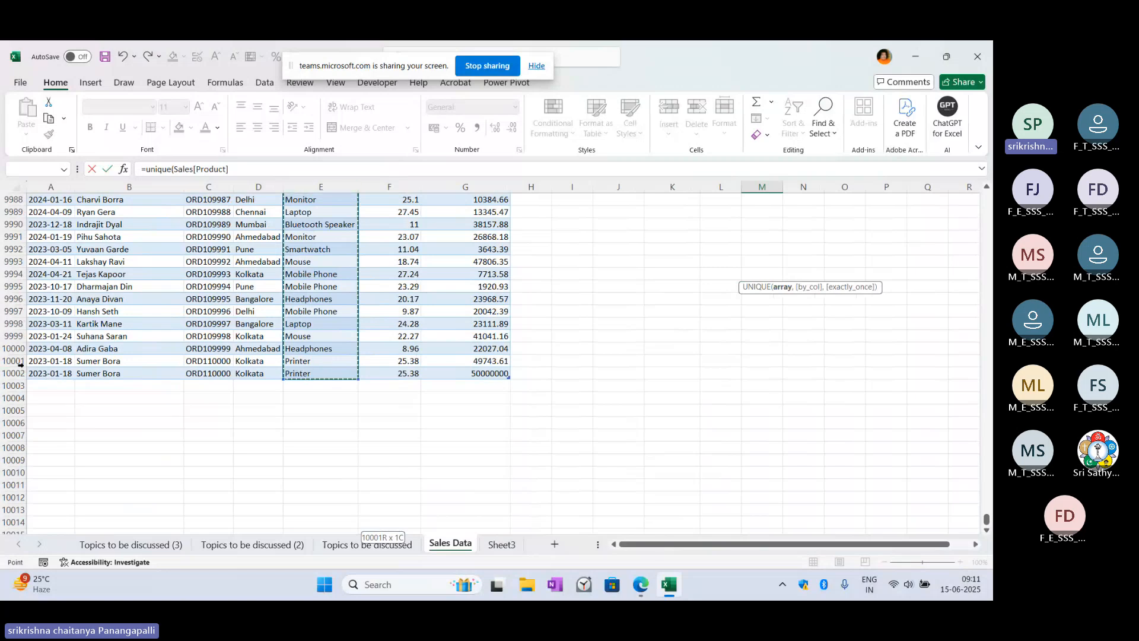
{"action": "left_click_drag", "start_coordinate": [987, 520], "coordinate": [986, 196]}
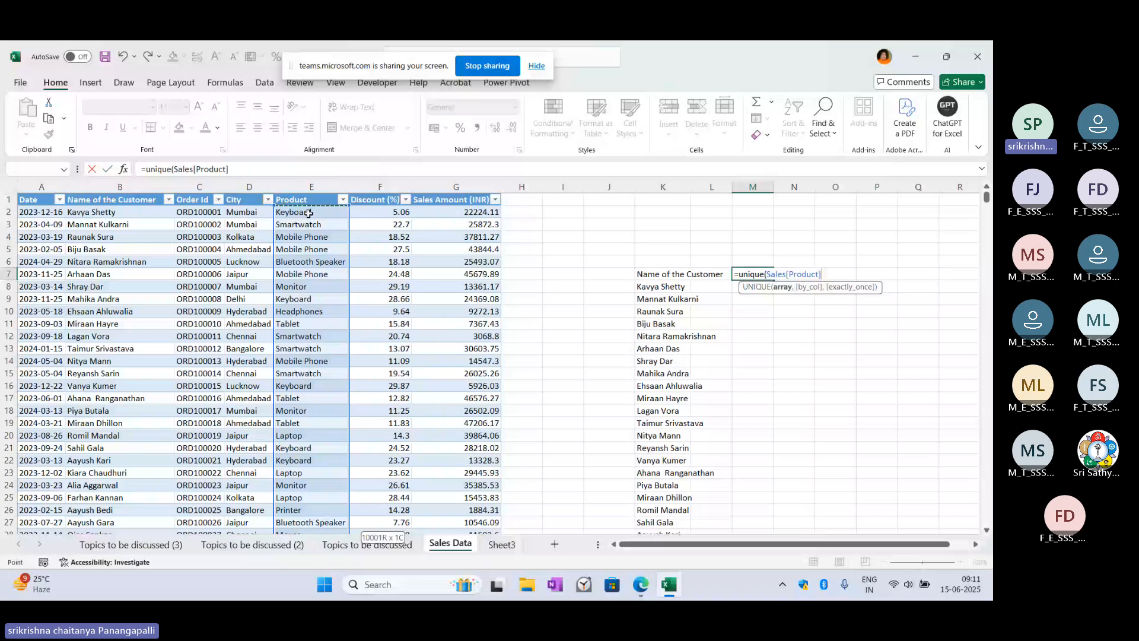
Step: Replace the table reference with the whole Product column so that cell M7 holds =UNIQUE(E:E)
{"action": "key", "text": "BackSpace"}
{"action": "key", "text": "BackSpace"}
{"action": "key", "text": "BackSpace"}
{"action": "key", "text": "BackSpace"}
{"action": "key", "text": "BackSpace"}
{"action": "key", "text": "BackSpace"}
{"action": "key", "text": "BackSpace"}
{"action": "key", "text": "BackSpace"}
{"action": "key", "text": "BackSpace"}
{"action": "key", "text": "BackSpace"}
{"action": "key", "text": "BackSpace"}
{"action": "key", "text": "BackSpace"}
{"action": "key", "text": "BackSpace"}
{"action": "key", "text": "BackSpace"}
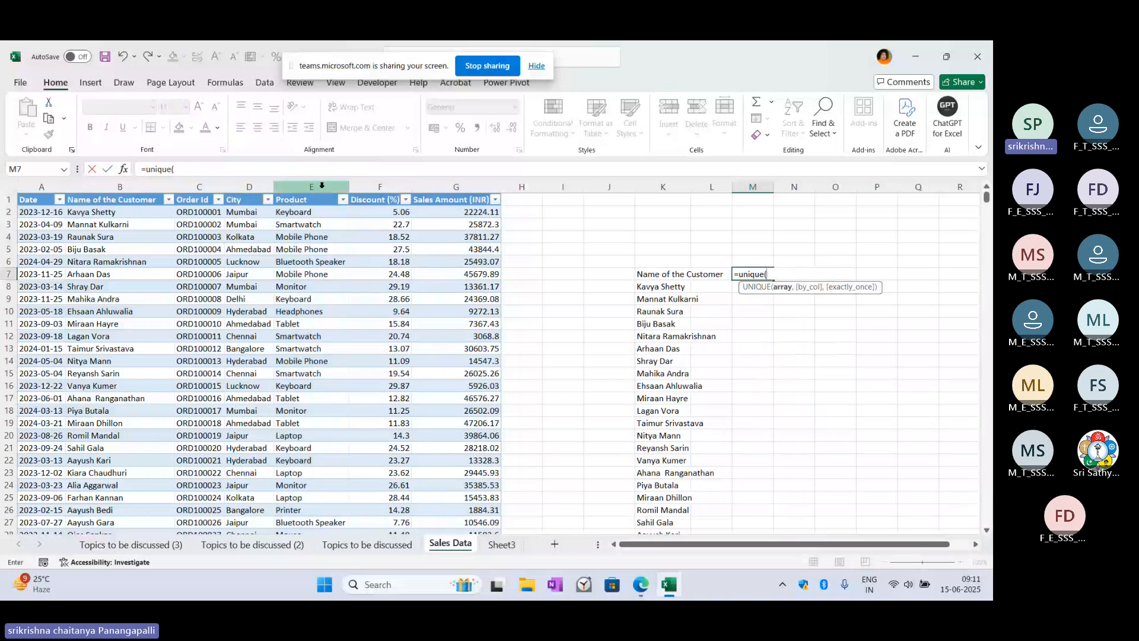
{"action": "left_click", "coordinate": [322, 186]}
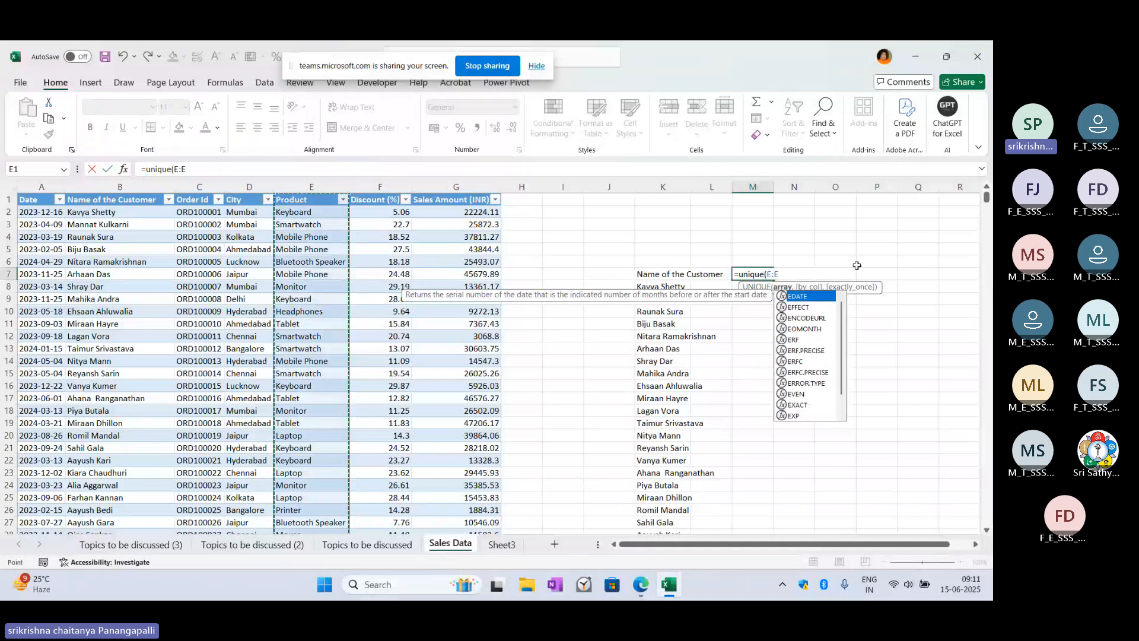
{"action": "type", "text": ")"}
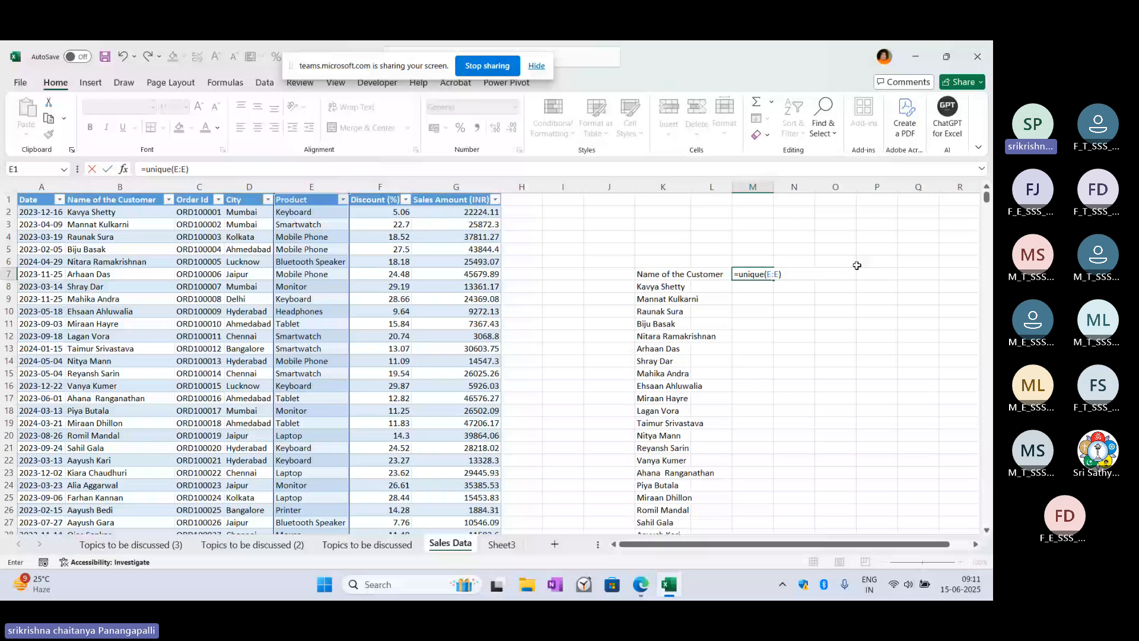
{"action": "key", "text": "Return"}
Step: Select the distinct product names in M8:M17, without the trailing zero, to check their count
{"action": "key", "text": "ctrl+shift+Down"}
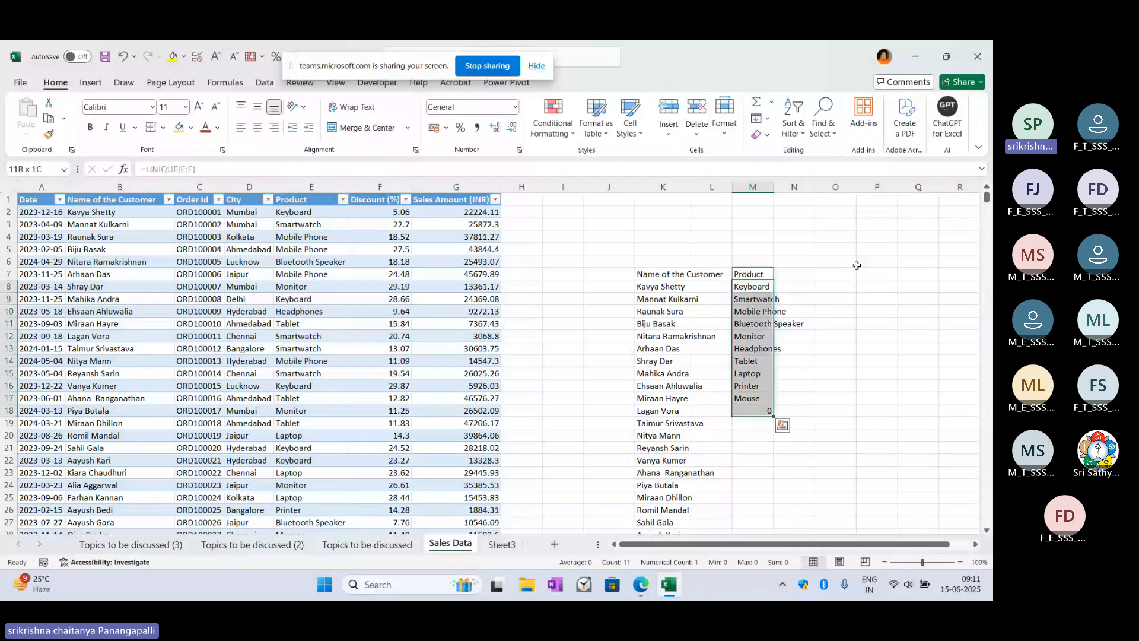
{"action": "key", "text": "shift+Up"}
{"action": "key", "text": "shift+Up"}
{"action": "key", "text": "shift+Up"}
{"action": "key", "text": "shift+Up"}
{"action": "key", "text": "shift+Up"}
{"action": "key", "text": "shift+Up"}
{"action": "key", "text": "shift+Up"}
{"action": "key", "text": "shift+Up"}
{"action": "key", "text": "shift+Up"}
{"action": "key", "text": "shift+Down"}
{"action": "key", "text": "shift+Down"}
{"action": "key", "text": "shift+Down"}
{"action": "key", "text": "shift+Down"}
{"action": "key", "text": "shift+Down"}
{"action": "key", "text": "shift+Down"}
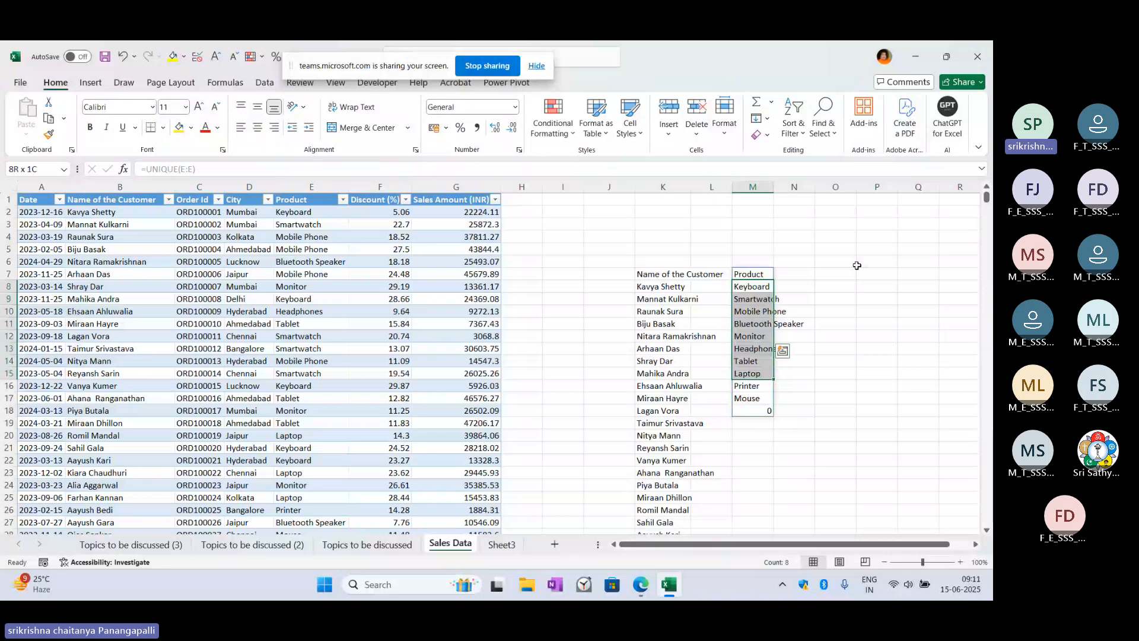
{"action": "key", "text": "shift+Down"}
{"action": "key", "text": "shift+Down"}
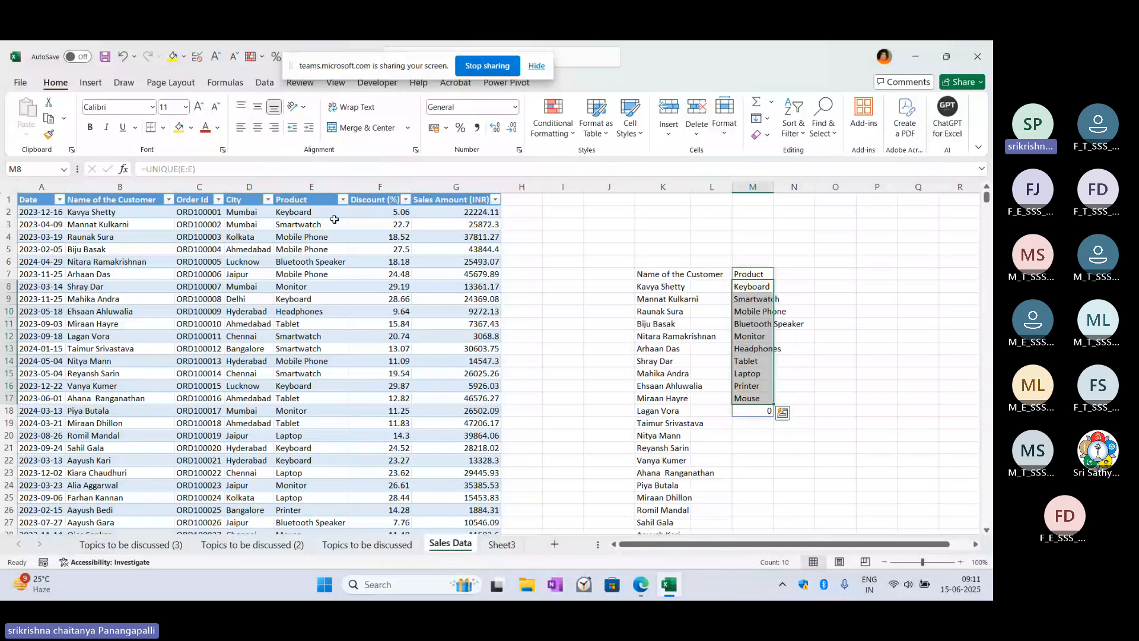
Step: Compare the entries in the table's Product column with the distinct product names in M8:M17
{"action": "left_click", "coordinate": [301, 214]}
{"action": "key", "text": "ctrl+shift+Down"}
{"action": "key", "text": "ctrl+shift+Up"}
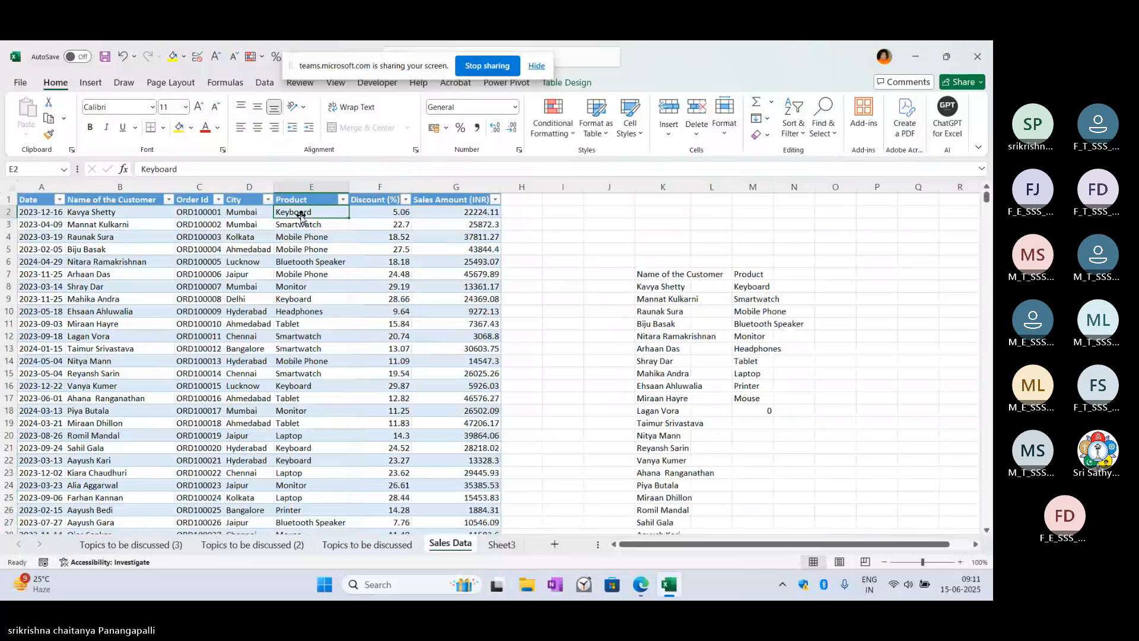
{"action": "key", "text": "Up"}
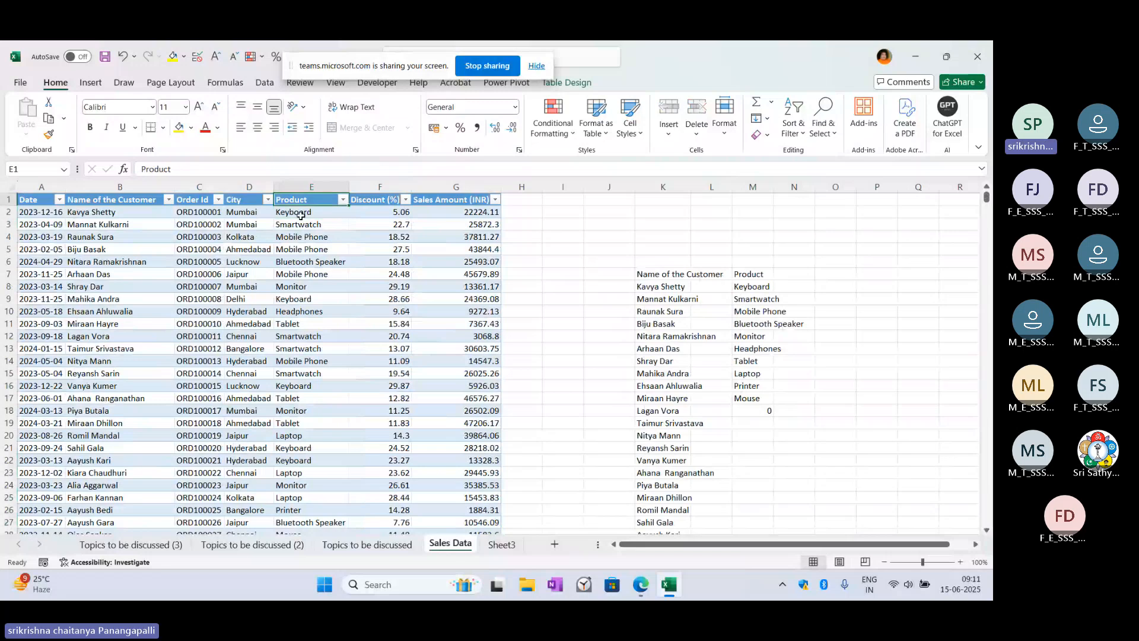
{"action": "left_click_drag", "start_coordinate": [754, 287], "coordinate": [756, 398]}
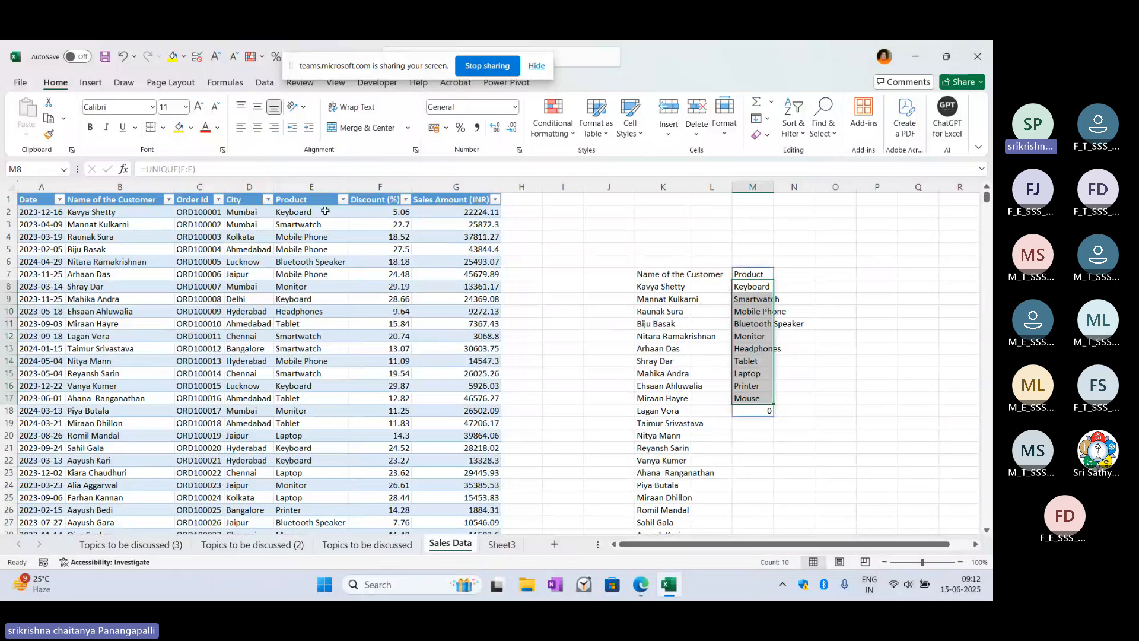
{"action": "left_click_drag", "start_coordinate": [325, 211], "coordinate": [314, 423]}
{"action": "key", "text": "shift+BackSpace"}
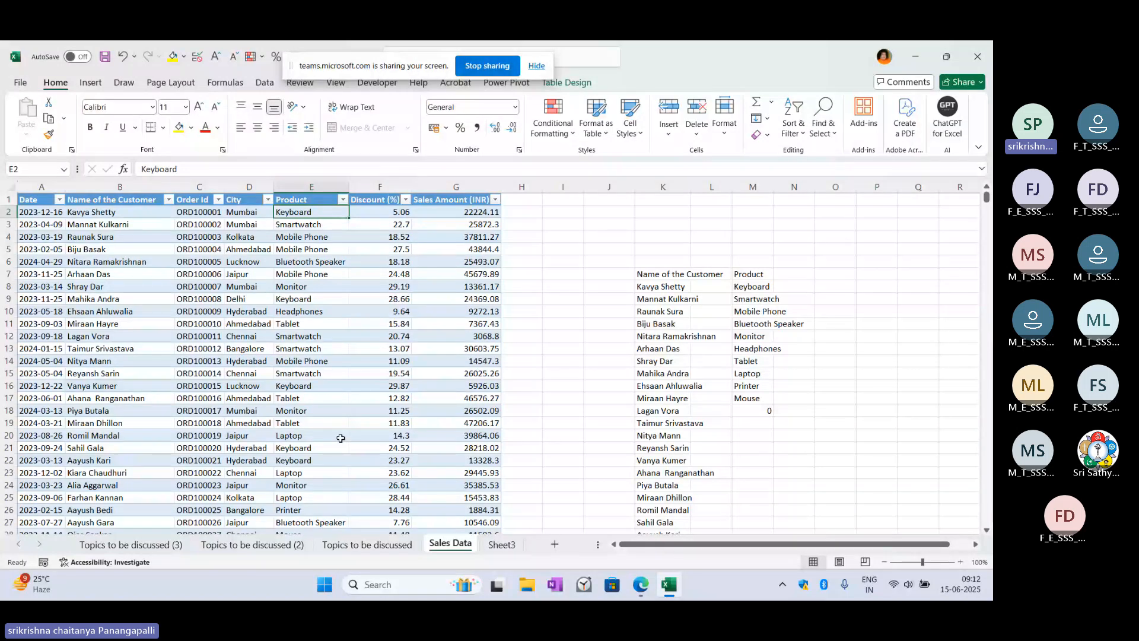
Step: Enter =UNIQUE(A:A) in cell O7 to list the distinct dates, and look over the result
{"action": "left_click", "coordinate": [836, 275]}
{"action": "type", "text": "="}
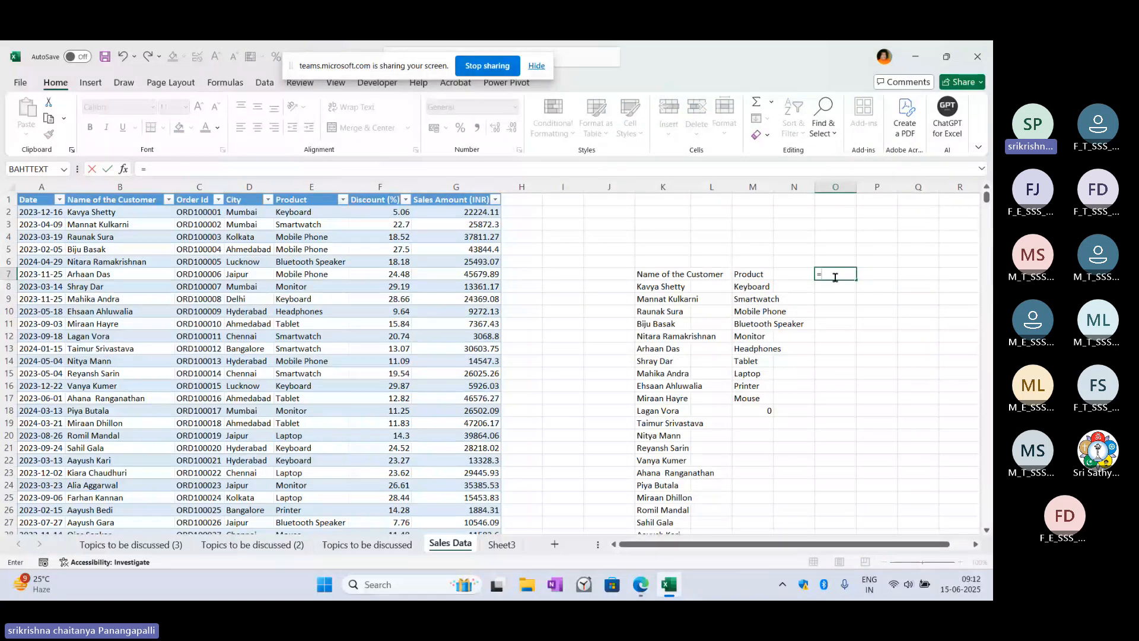
{"action": "type", "text": "u"}
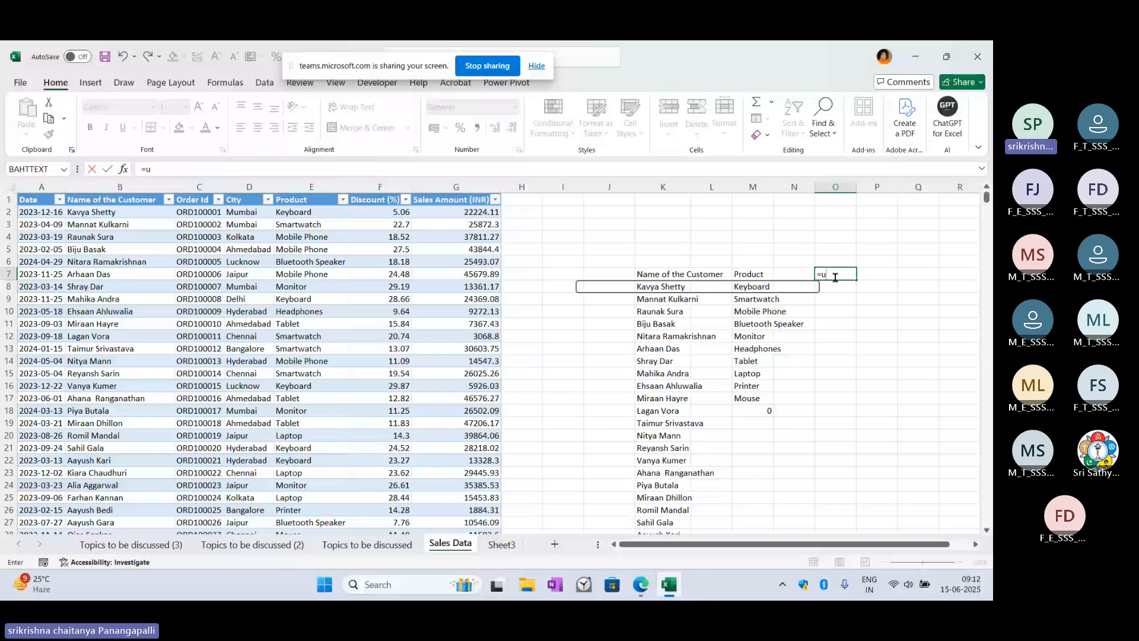
{"action": "type", "text": "nique("}
{"action": "left_click", "coordinate": [36, 188]}
{"action": "type", "text": ")"}
{"action": "key", "text": "Return"}
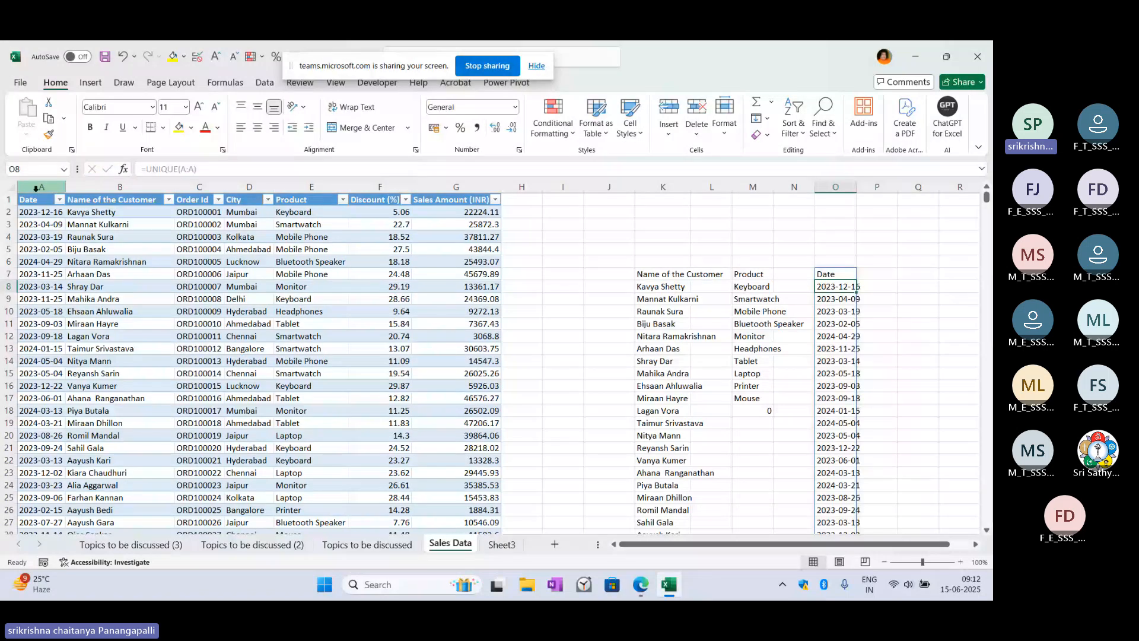
{"action": "key", "text": "Up"}
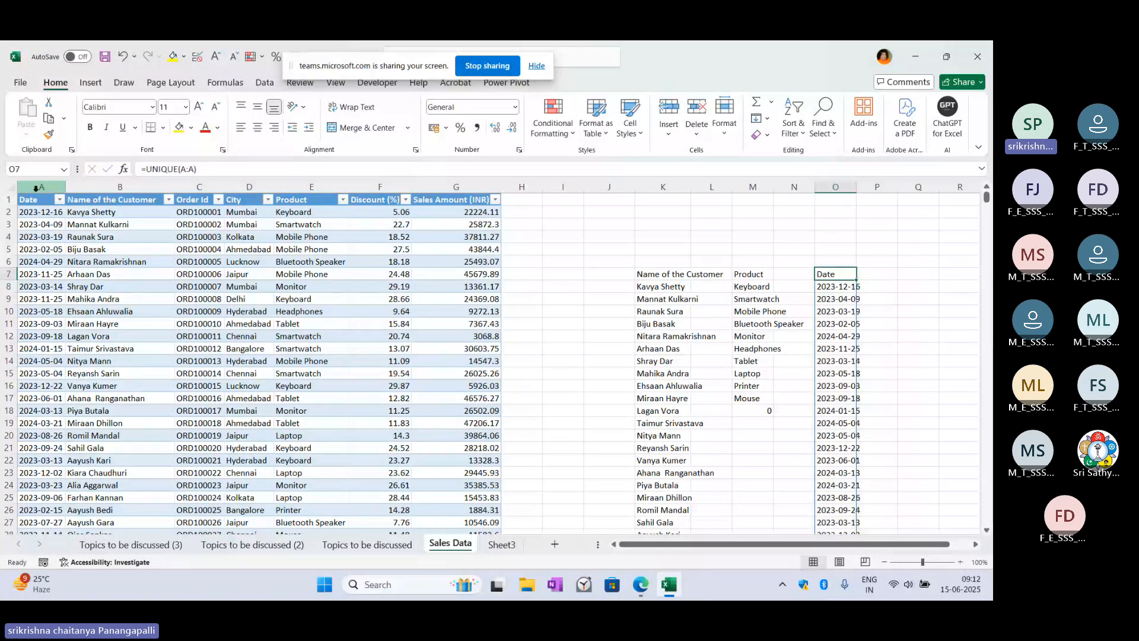
{"action": "scroll", "coordinate": [37, 188], "scroll_direction": "down", "scroll_amount": 1}
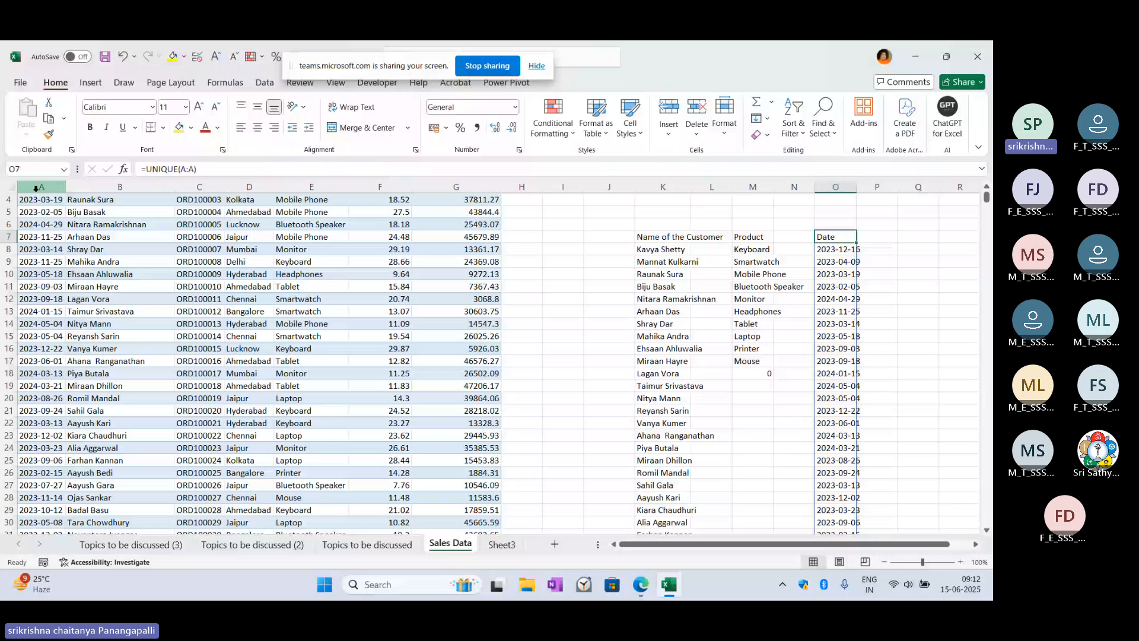
Step: Remove the date list in column O and delete column K with its customer name list
{"action": "right_click", "coordinate": [836, 187]}
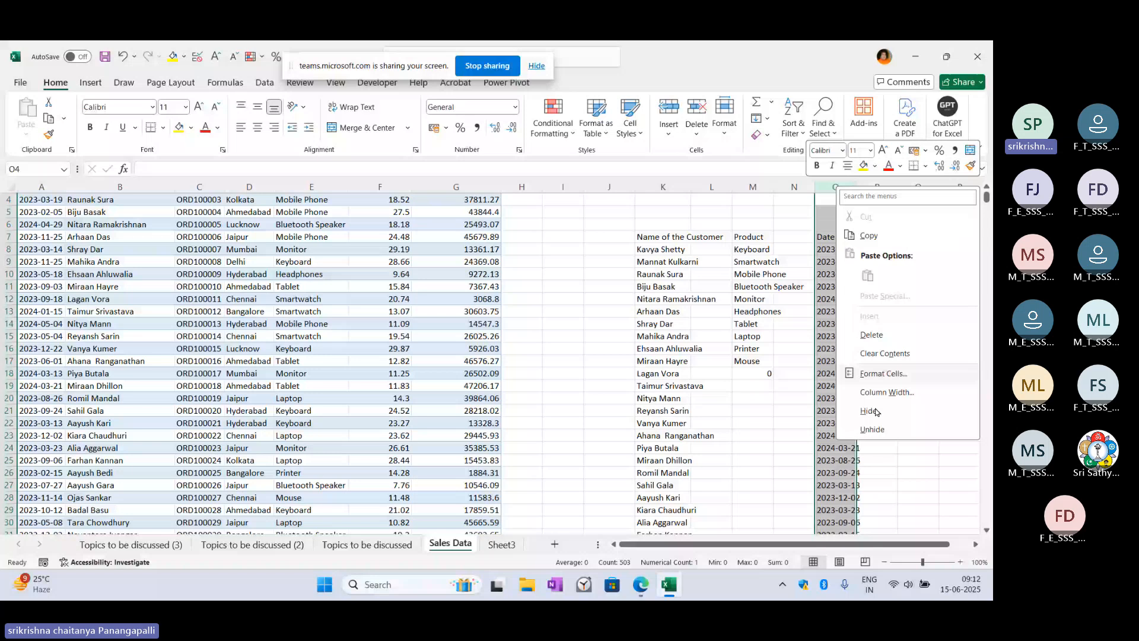
{"action": "left_click", "coordinate": [869, 411]}
{"action": "left_click", "coordinate": [665, 186]}
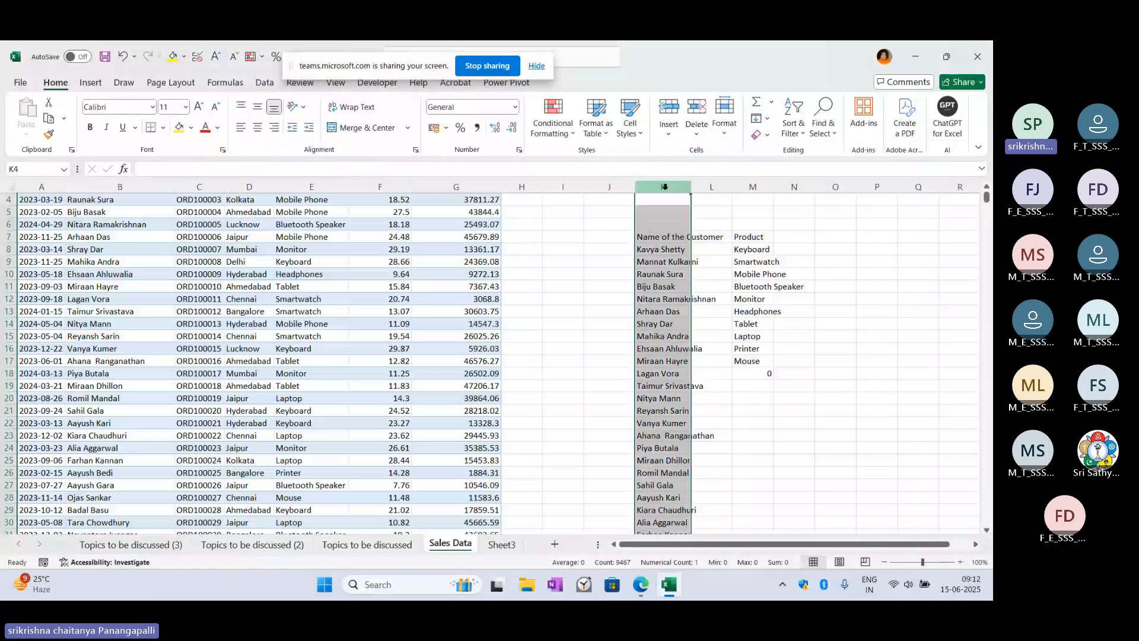
{"action": "key", "text": "ctrl+minus"}
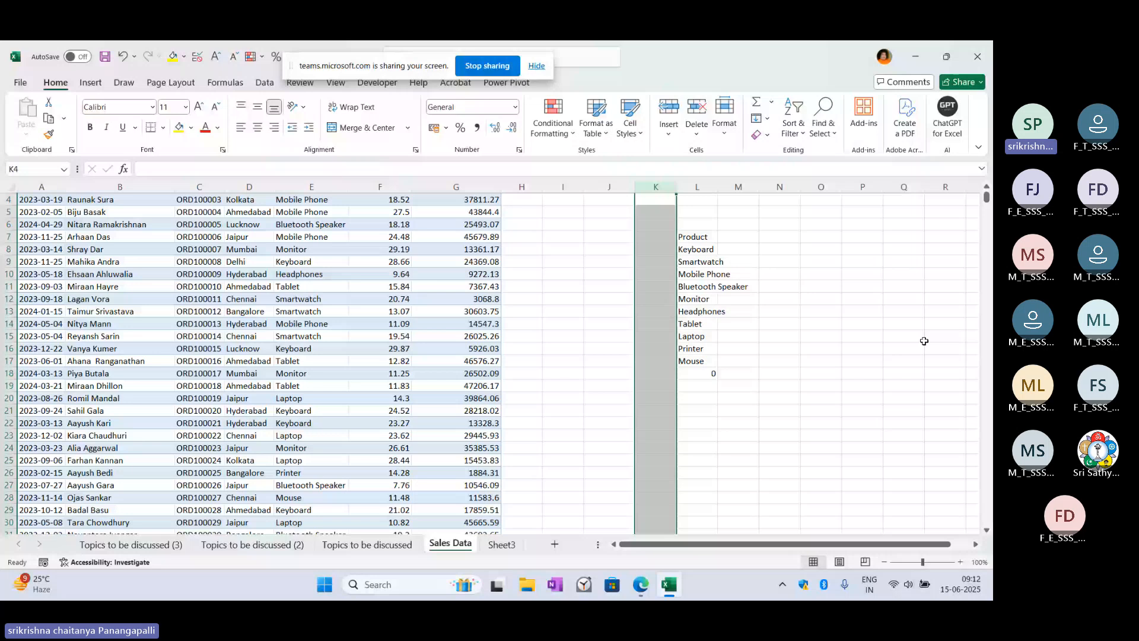
{"action": "key", "text": "ctrl+Up"}
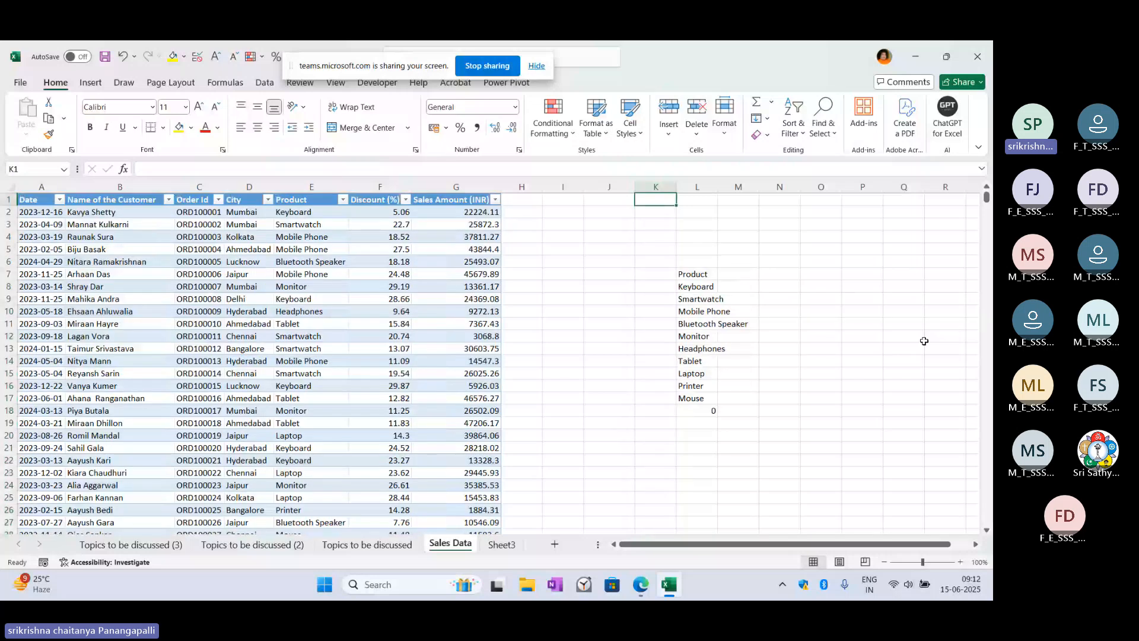
{"action": "key", "text": "Down"}
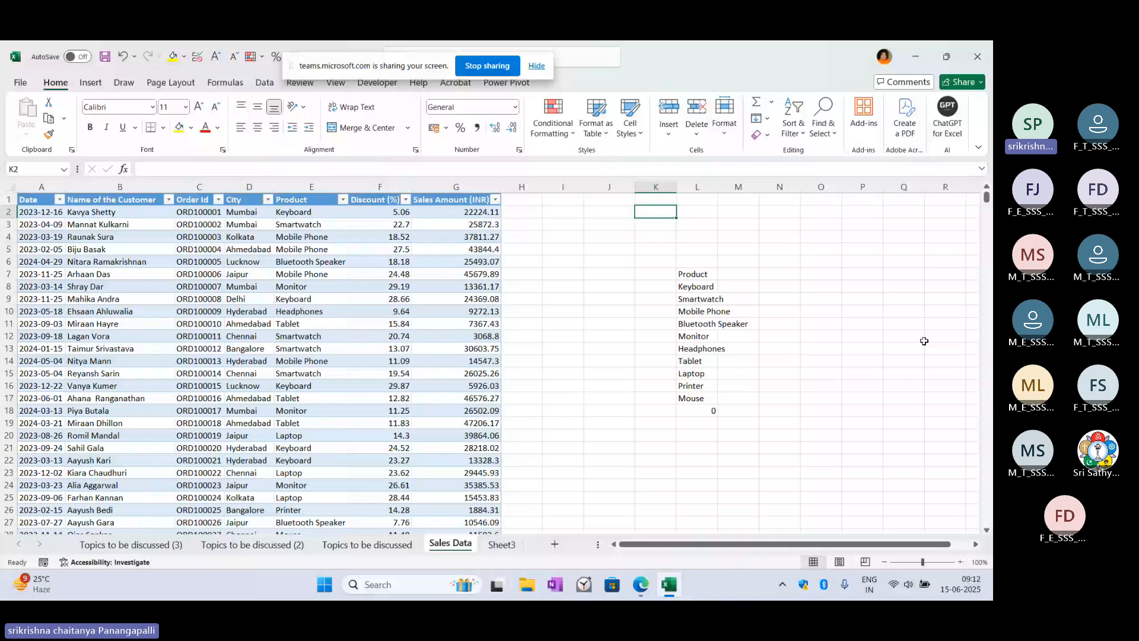
Step: Examine the entries of the distinct product list in column L, including the value at its end
{"action": "right_click", "coordinate": [698, 187]}
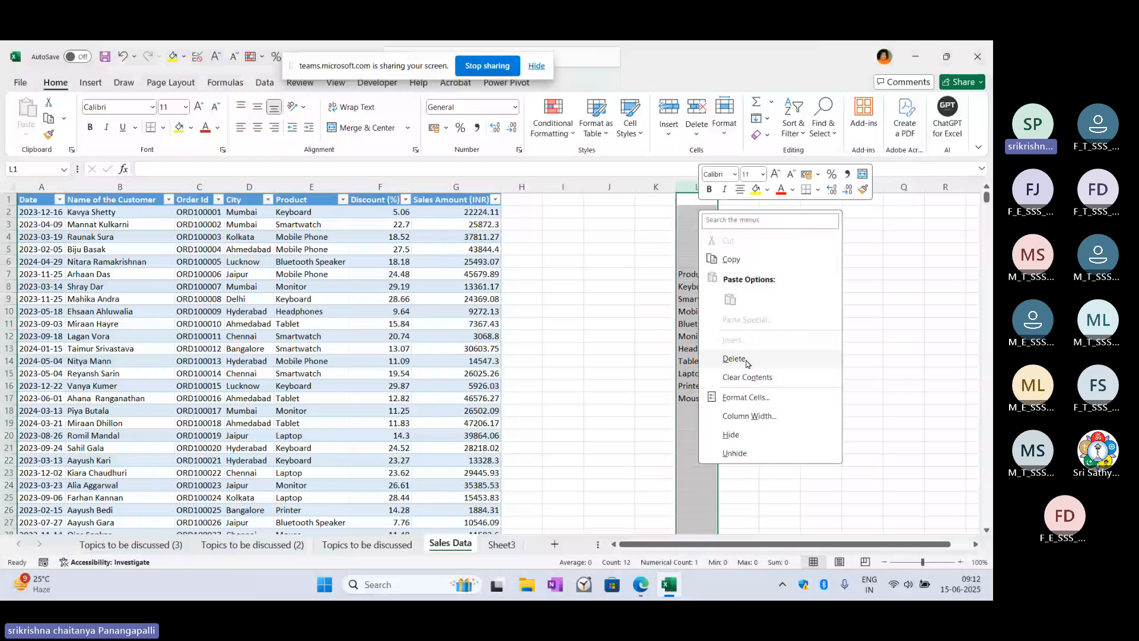
{"action": "key", "text": "Escape"}
{"action": "key", "text": "Down"}
{"action": "key", "text": "Down"}
{"action": "key", "text": "Down"}
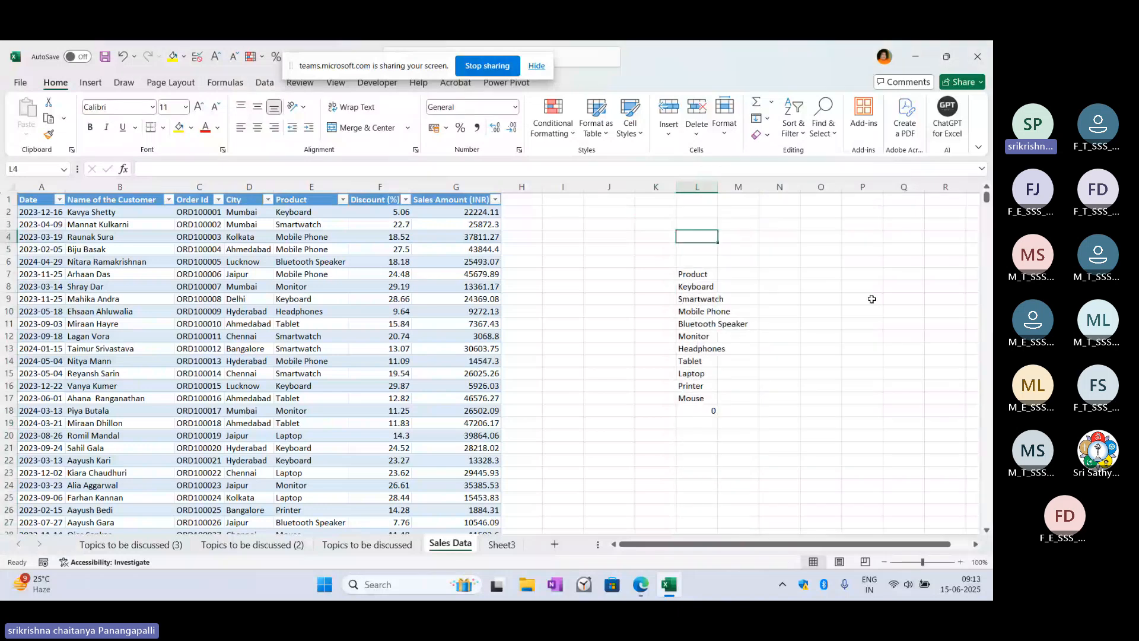
{"action": "key", "text": "Down"}
{"action": "key", "text": "Down"}
{"action": "key", "text": "Down"}
{"action": "key", "text": "Down"}
{"action": "key", "text": "Down"}
{"action": "key", "text": "Down"}
{"action": "key", "text": "Down"}
{"action": "key", "text": "Down"}
{"action": "key", "text": "Down"}
{"action": "key", "text": "Down"}
{"action": "key", "text": "Down"}
{"action": "key", "text": "Down"}
{"action": "key", "text": "Down"}
{"action": "key", "text": "Down"}
{"action": "key", "text": "Down"}
{"action": "key", "text": "Down"}
{"action": "key", "text": "Down"}
{"action": "key", "text": "Up"}
{"action": "key", "text": "Up"}
{"action": "key", "text": "Up"}
{"action": "key", "text": "Up"}
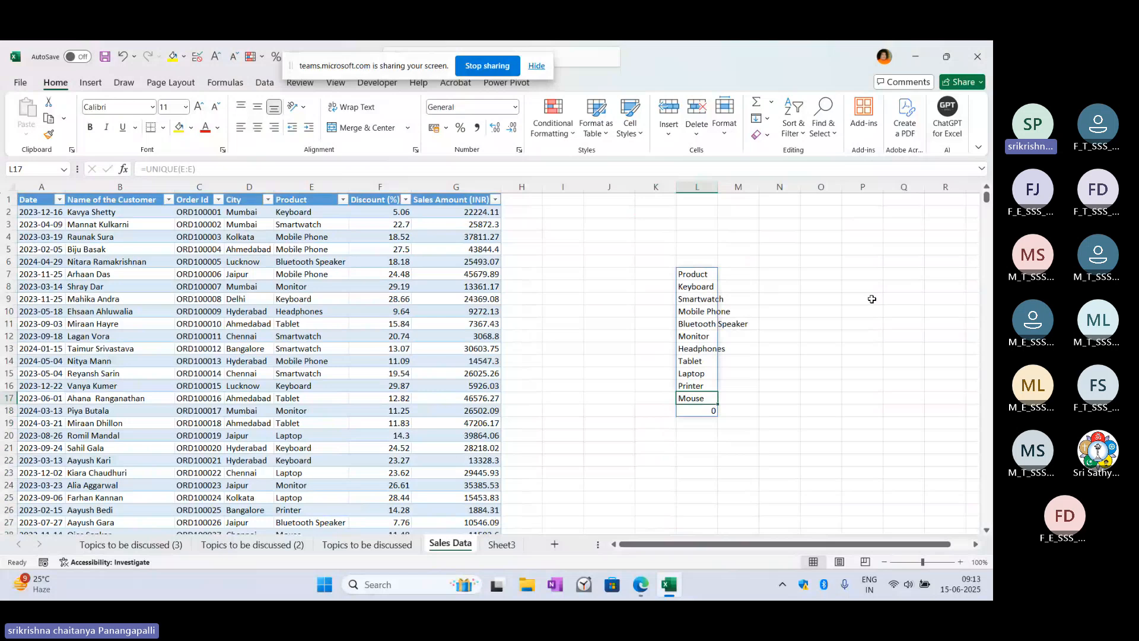
{"action": "key", "text": "Up"}
{"action": "key", "text": "Up"}
{"action": "key", "text": "Up"}
{"action": "key", "text": "Up"}
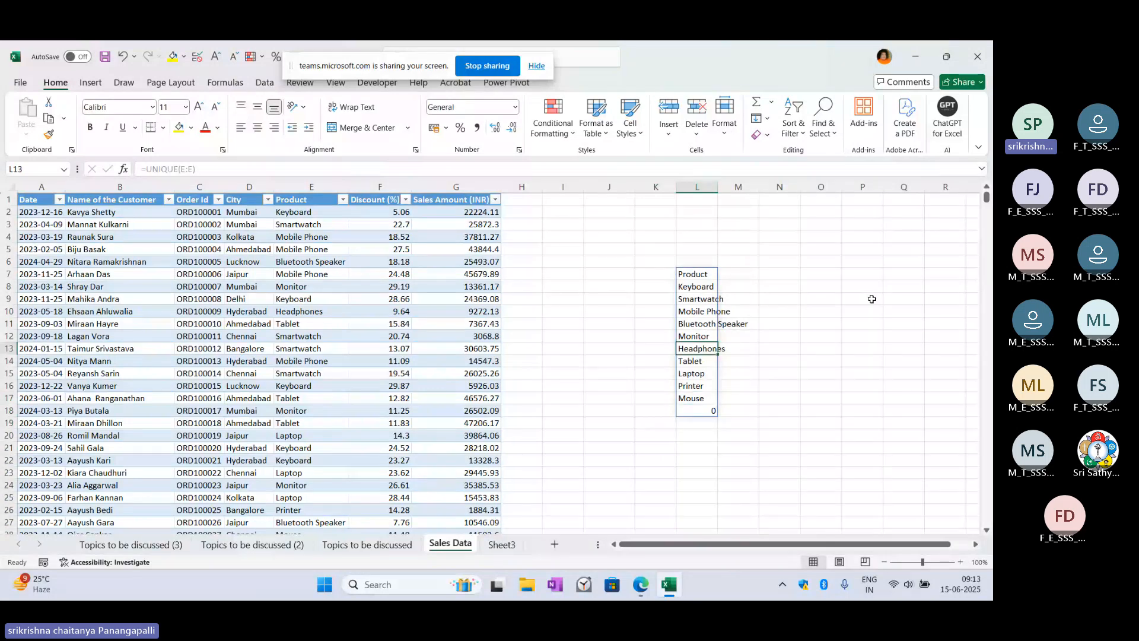
Step: Check the Product column down to the first empty cell below the table, and return to cell L2 above the distinct product list
{"action": "key", "text": "ctrl+Left"}
{"action": "key", "text": "Left"}
{"action": "key", "text": "Left"}
{"action": "key", "text": "ctrl+Down"}
{"action": "key", "text": "Down"}
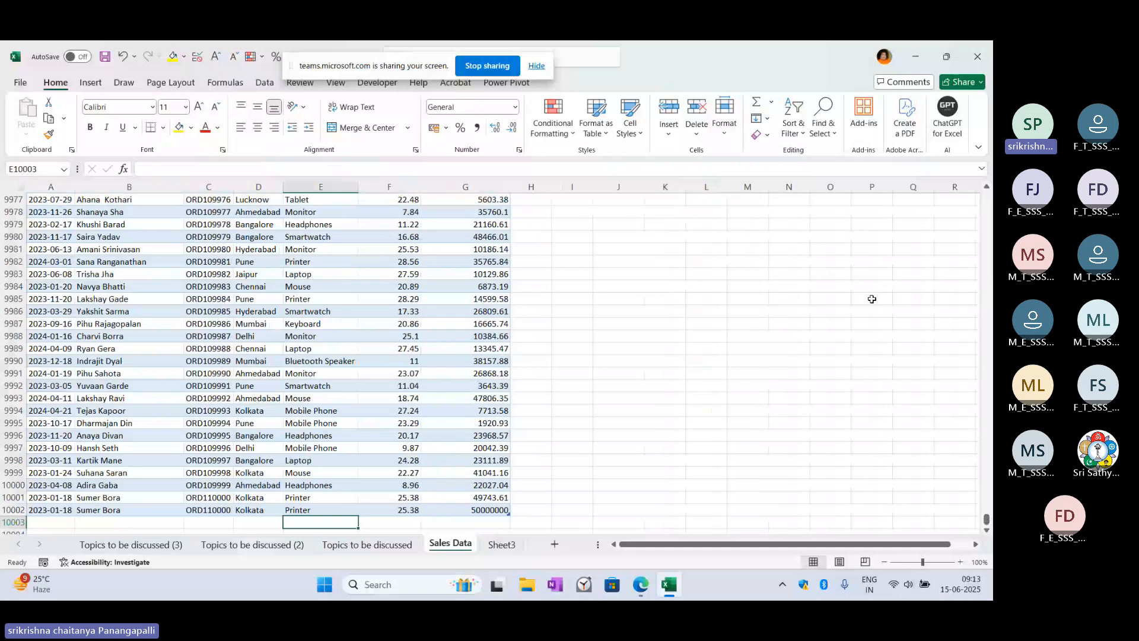
{"action": "key", "text": "ctrl+Up"}
{"action": "key", "text": "ctrl+Up"}
{"action": "key", "text": "Down"}
{"action": "key", "text": "Down"}
{"action": "key", "text": "Down"}
{"action": "key", "text": "Down"}
{"action": "key", "text": "Down"}
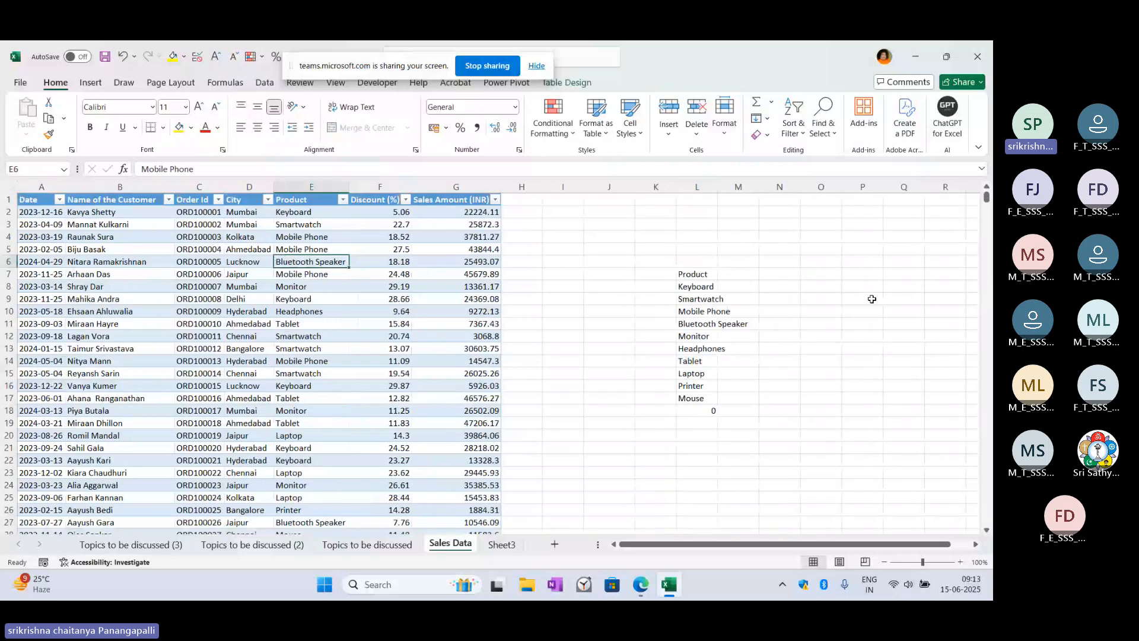
{"action": "key", "text": "ctrl+Up"}
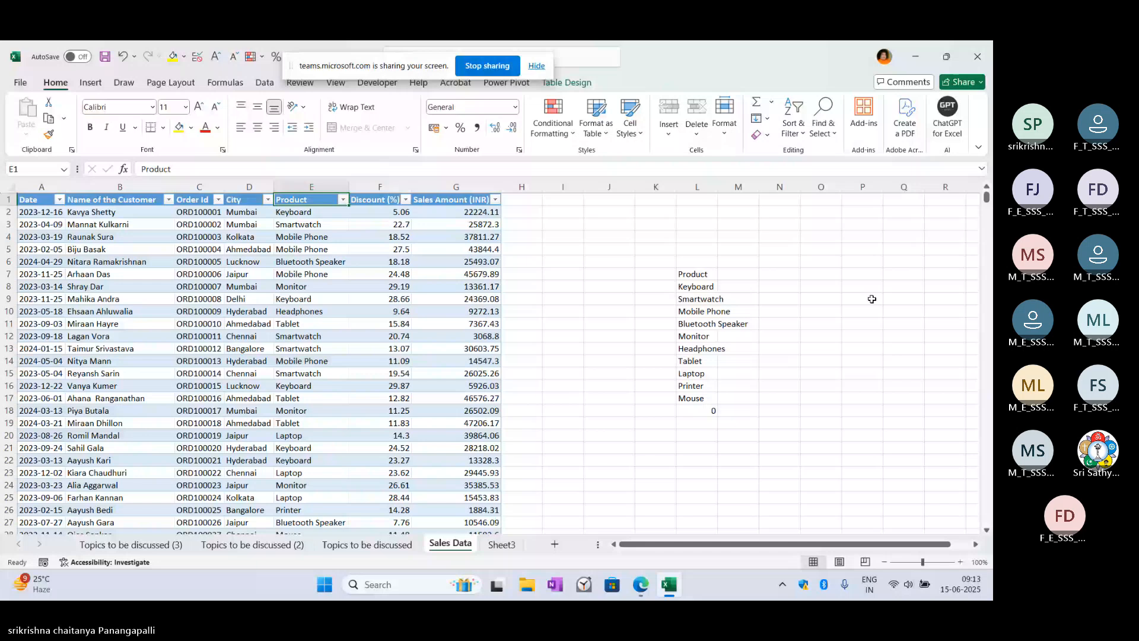
{"action": "key", "text": "Right"}
{"action": "key", "text": "Right"}
{"action": "key", "text": "Right"}
{"action": "key", "text": "Right"}
{"action": "key", "text": "Right"}
{"action": "key", "text": "Right"}
{"action": "key", "text": "Right"}
{"action": "key", "text": "Down"}
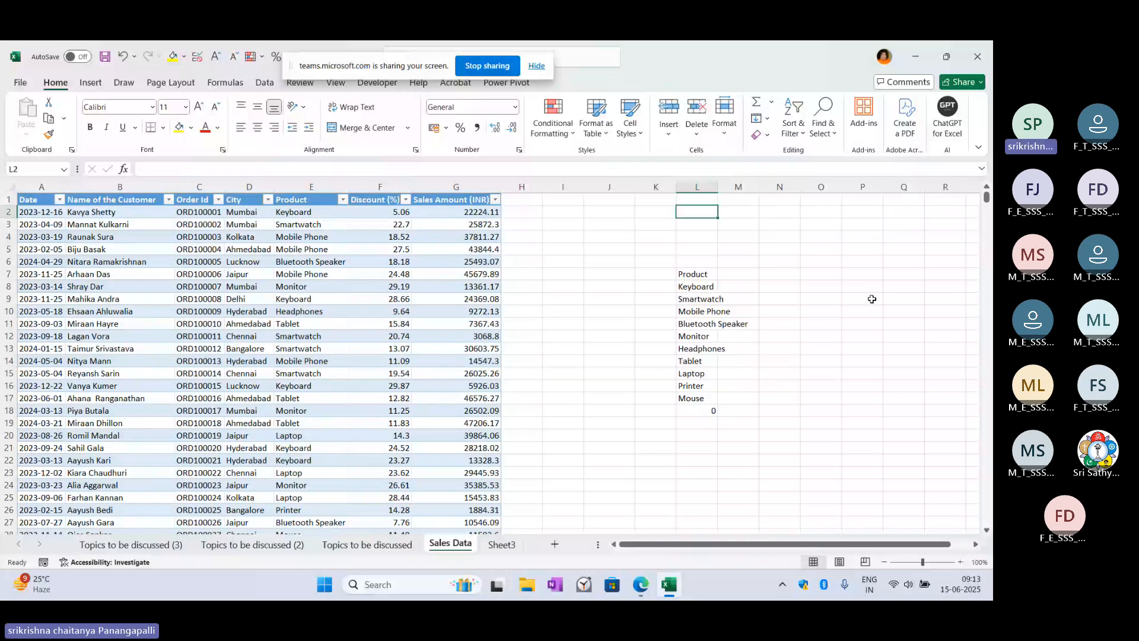
Step: Copy the table's last record in row 10002 and paste it into row 10003 directly below
{"action": "key", "text": "ctrl+Down"}
{"action": "key", "text": "ctrl+Down"}
{"action": "key", "text": "Down"}
{"action": "key", "text": "Left"}
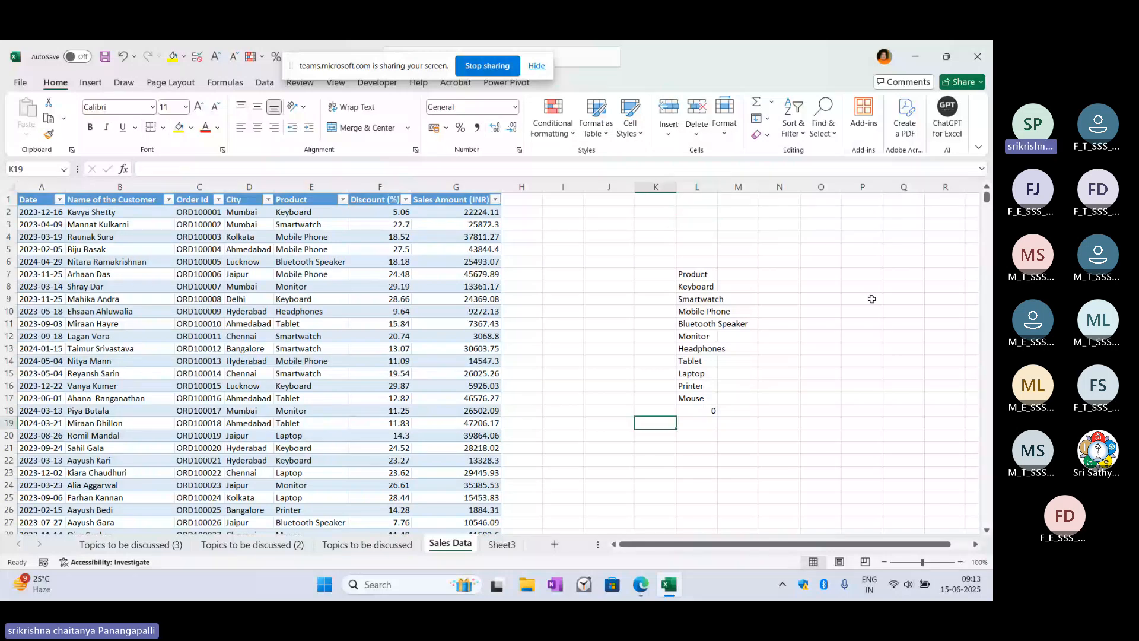
{"action": "key", "text": "ctrl+Left"}
{"action": "key", "text": "Left"}
{"action": "key", "text": "Left"}
{"action": "key", "text": "ctrl+Down"}
{"action": "key", "text": "Down"}
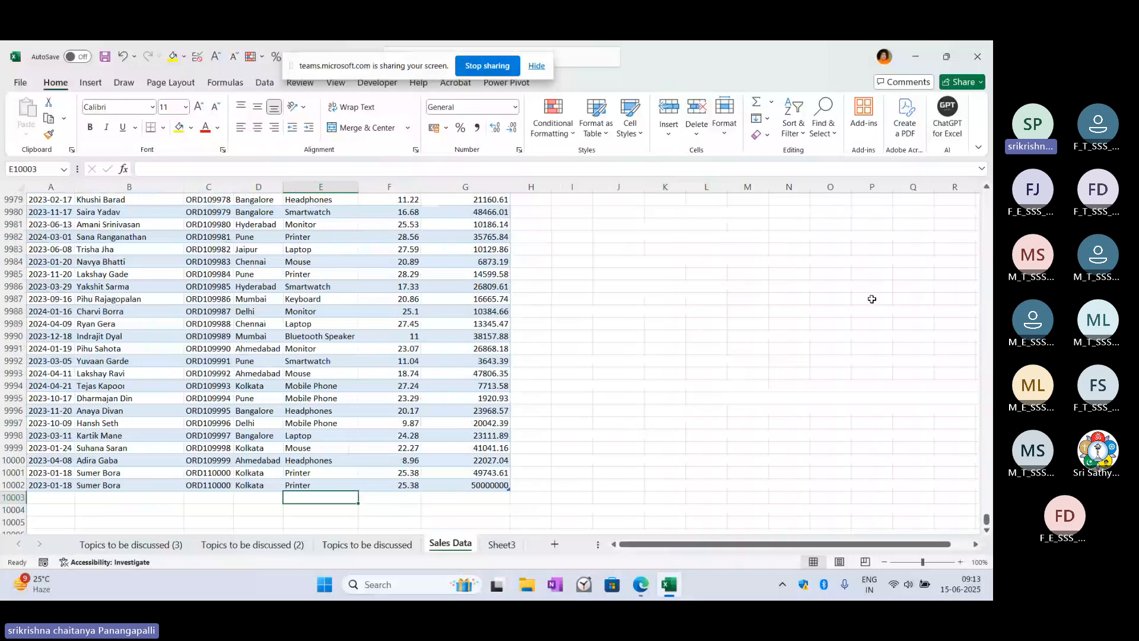
{"action": "key", "text": "Up"}
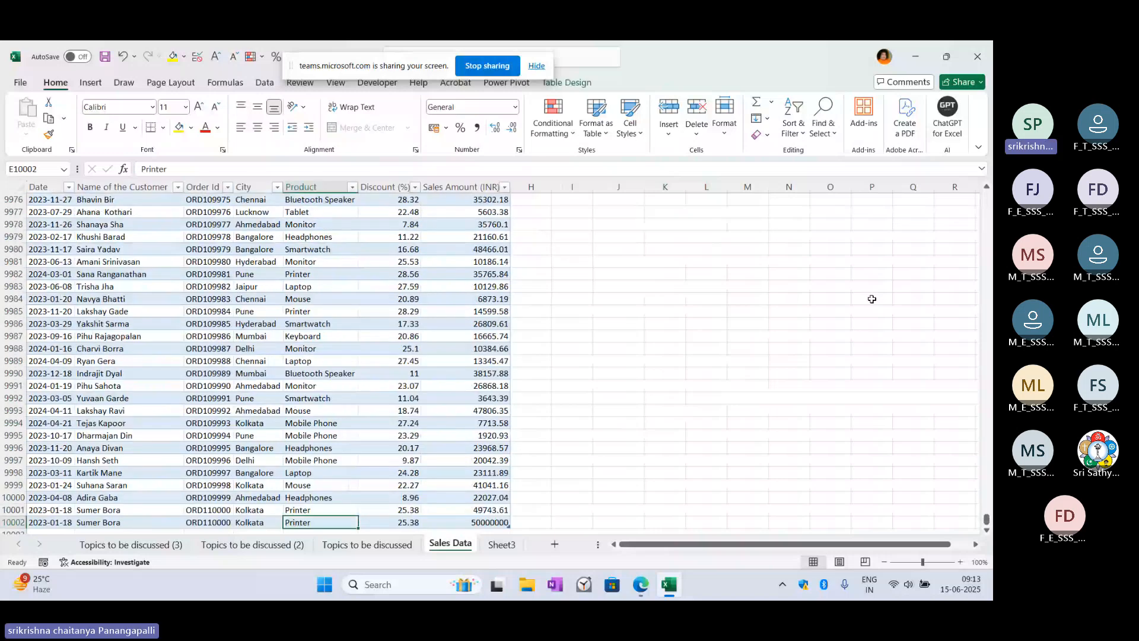
{"action": "key", "text": "Down"}
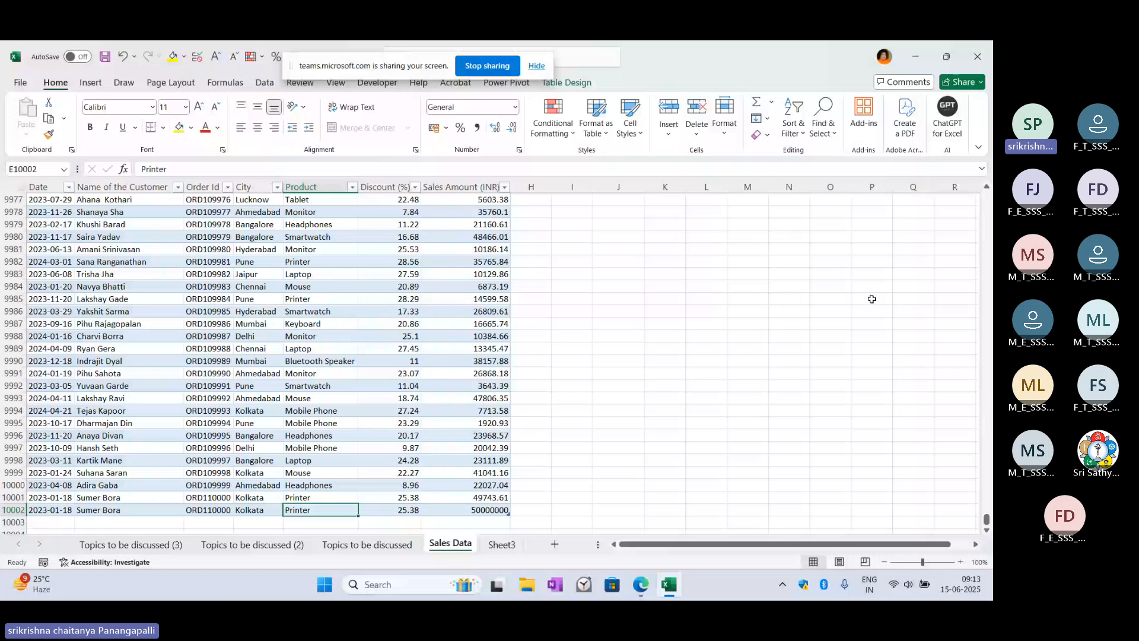
{"action": "key", "text": "shift+space"}
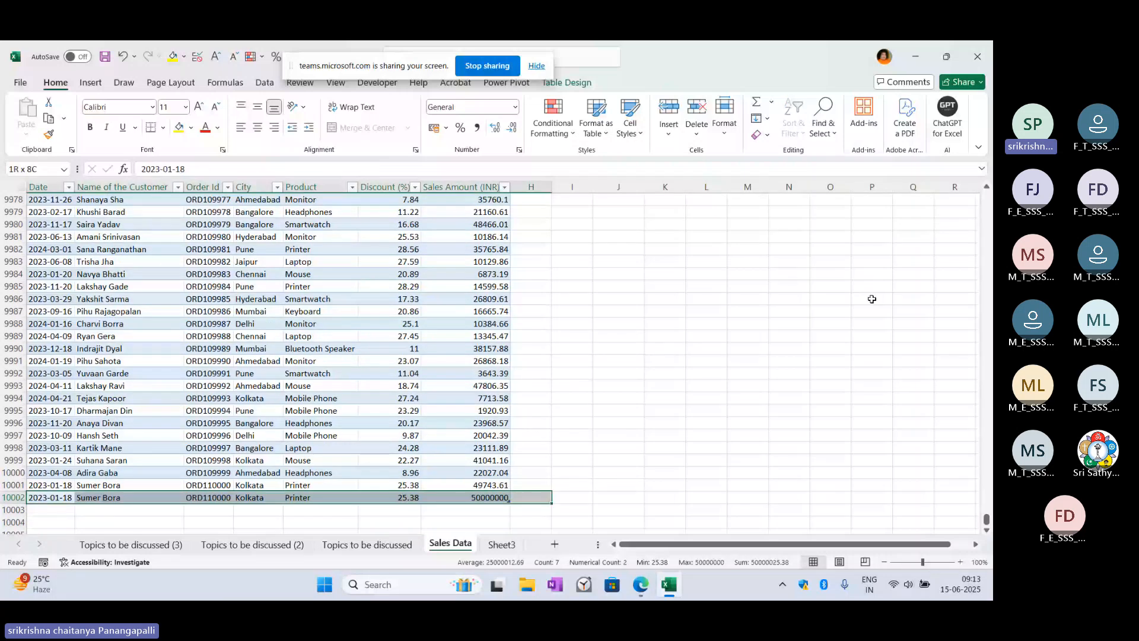
{"action": "key", "text": "ctrl+c"}
{"action": "key", "text": "Down"}
{"action": "key", "text": "ctrl+v"}
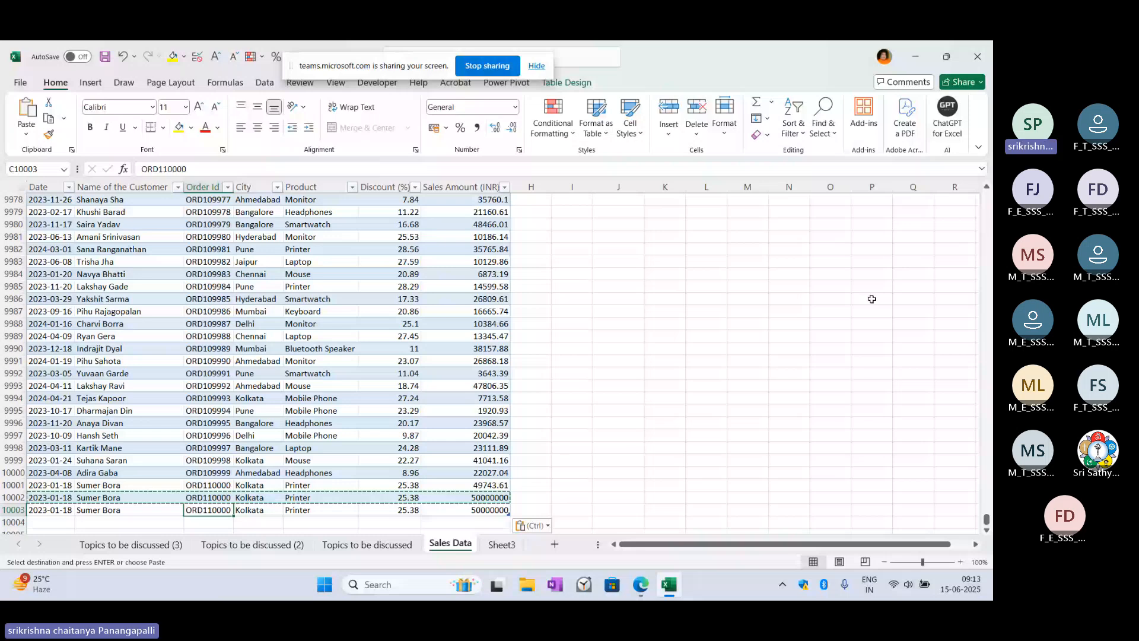
Step: Change the product of the new record in row 10003 to Rollsroyace
{"action": "key", "text": "Right"}
{"action": "key", "text": "Right"}
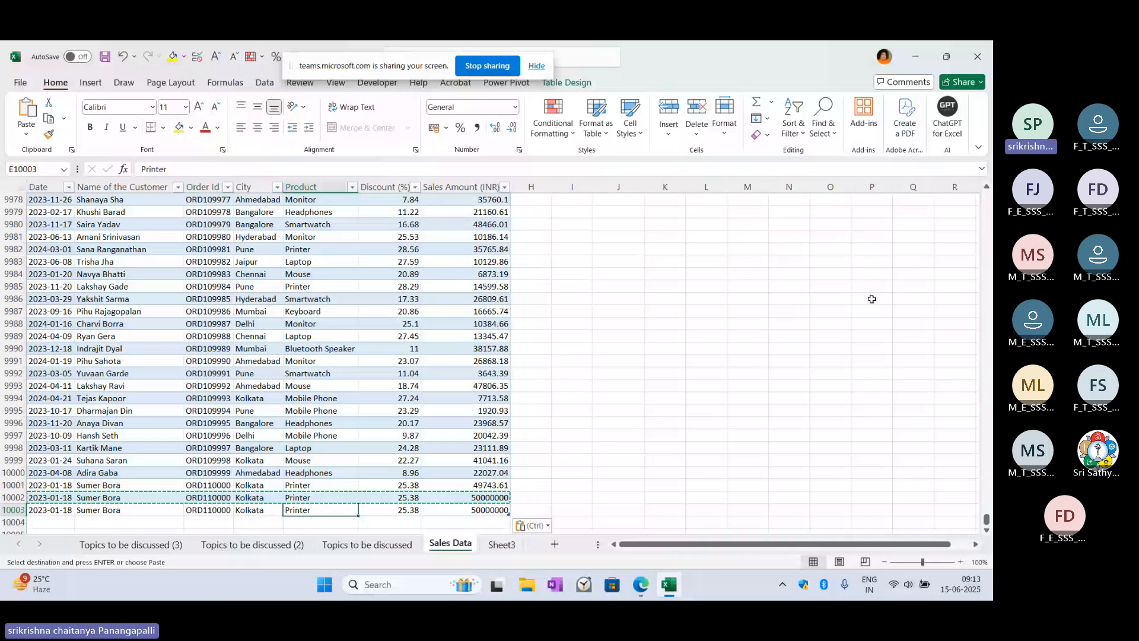
{"action": "type", "text": "Rollsroyace"}
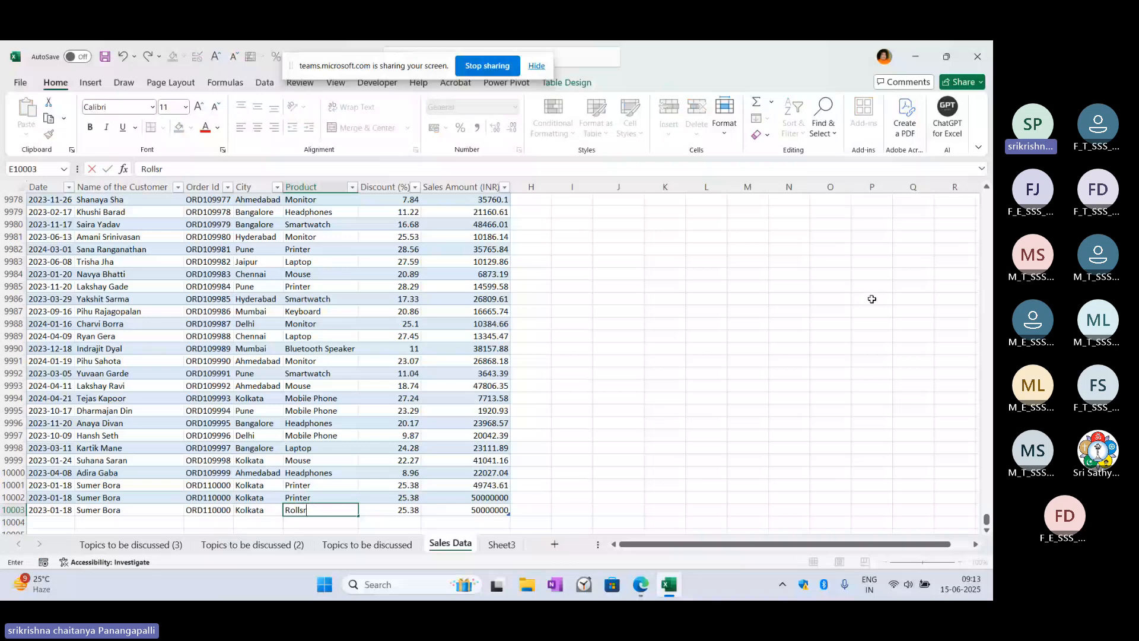
{"action": "key", "text": "Return"}
Step: Go back to the distinct product list in column L and check it for the Rollsroyace entry
{"action": "key", "text": "Up"}
{"action": "key", "text": "Up"}
{"action": "key", "text": "Right"}
{"action": "key", "text": "Right"}
{"action": "key", "text": "Right"}
{"action": "key", "text": "Right"}
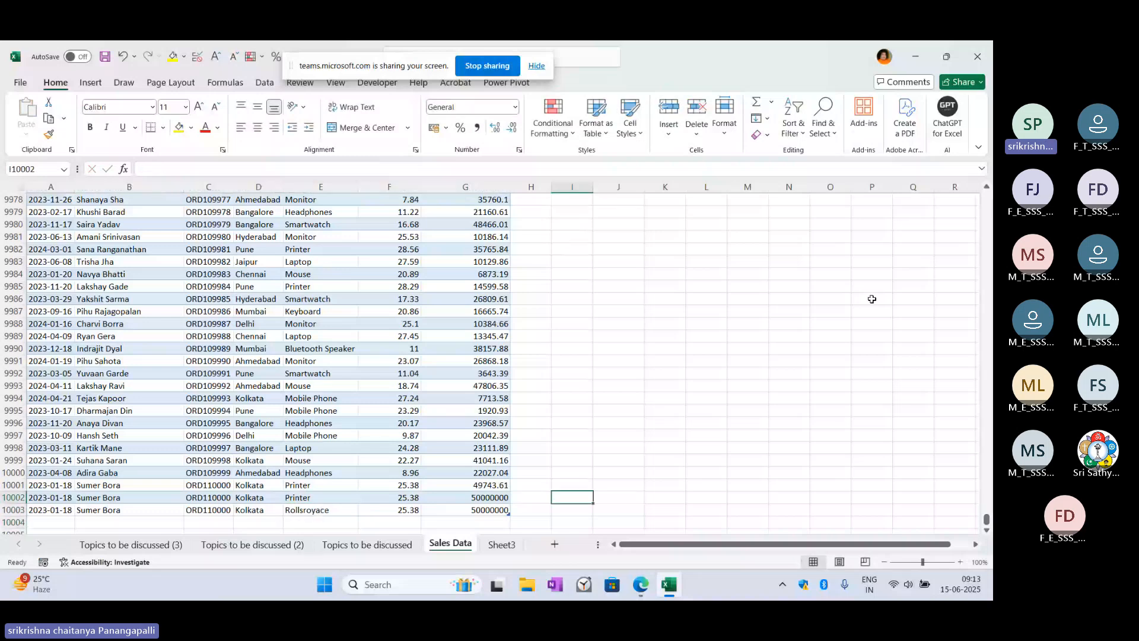
{"action": "key", "text": "ctrl+Up"}
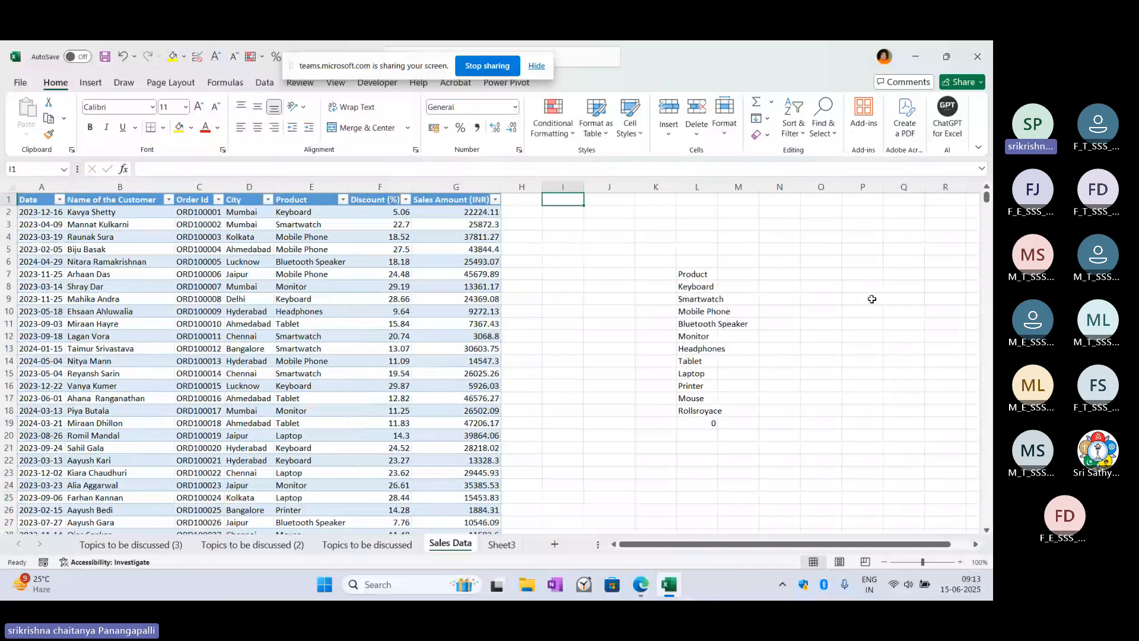
{"action": "key", "text": "Right"}
{"action": "key", "text": "Right"}
{"action": "key", "text": "Right"}
{"action": "key", "text": "Right"}
{"action": "key", "text": "Down"}
{"action": "key", "text": "Left"}
{"action": "key", "text": "Down"}
{"action": "key", "text": "Down"}
{"action": "key", "text": "Down"}
{"action": "key", "text": "Down"}
{"action": "key", "text": "Down"}
{"action": "key", "text": "Down"}
{"action": "key", "text": "Down"}
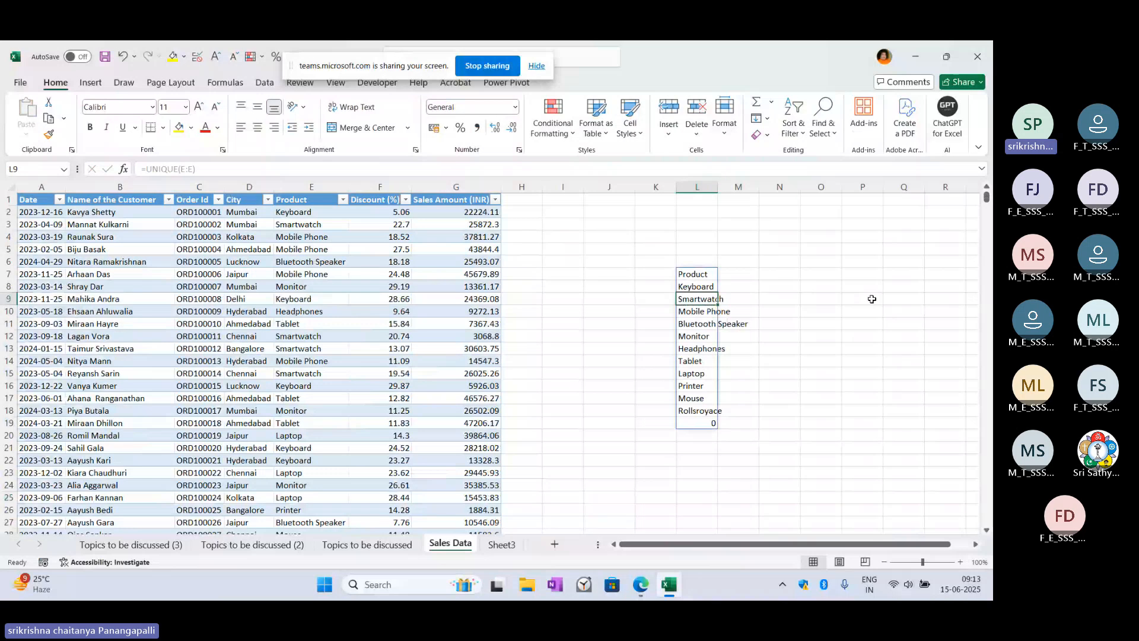
{"action": "key", "text": "Down"}
{"action": "key", "text": "Down"}
{"action": "key", "text": "Down"}
{"action": "key", "text": "Down"}
{"action": "key", "text": "Down"}
{"action": "key", "text": "Down"}
{"action": "key", "text": "Down"}
{"action": "key", "text": "Down"}
{"action": "key", "text": "Down"}
{"action": "key", "text": "Down"}
{"action": "key", "text": "Up"}
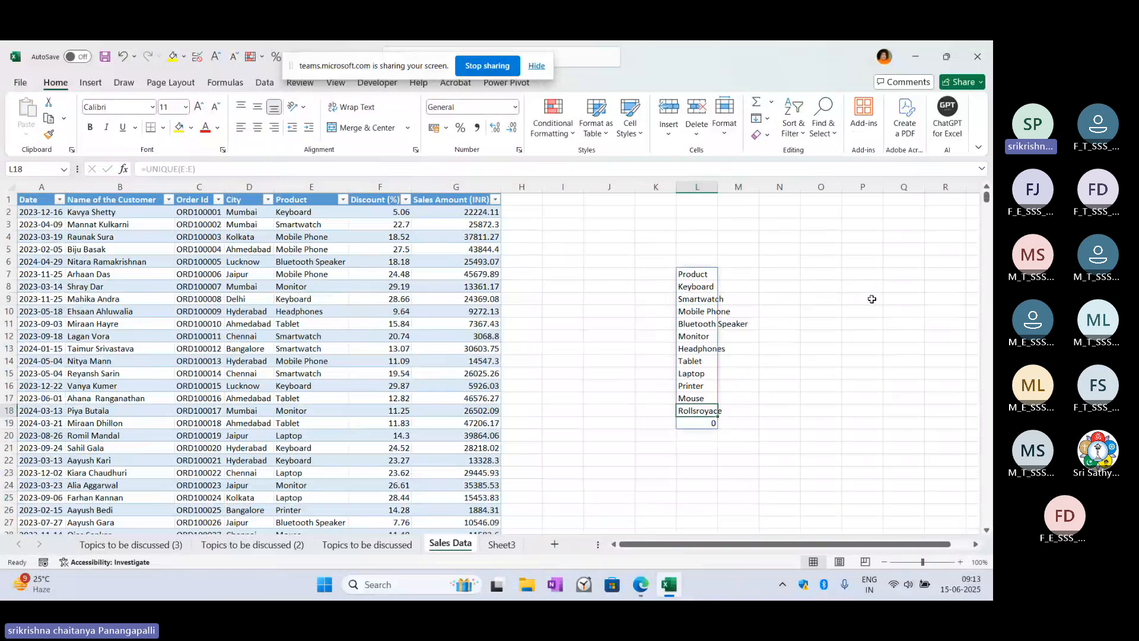
Step: Go back up through the distinct product list and select its product names in L8:L18, excluding the header and the final value
{"action": "key", "text": "Up"}
{"action": "key", "text": "Up"}
{"action": "key", "text": "Up"}
{"action": "key", "text": "Up"}
{"action": "key", "text": "Up"}
{"action": "key", "text": "Up"}
{"action": "key", "text": "Up"}
{"action": "key", "text": "Up"}
{"action": "key", "text": "Up"}
{"action": "key", "text": "Up"}
{"action": "key", "text": "Up"}
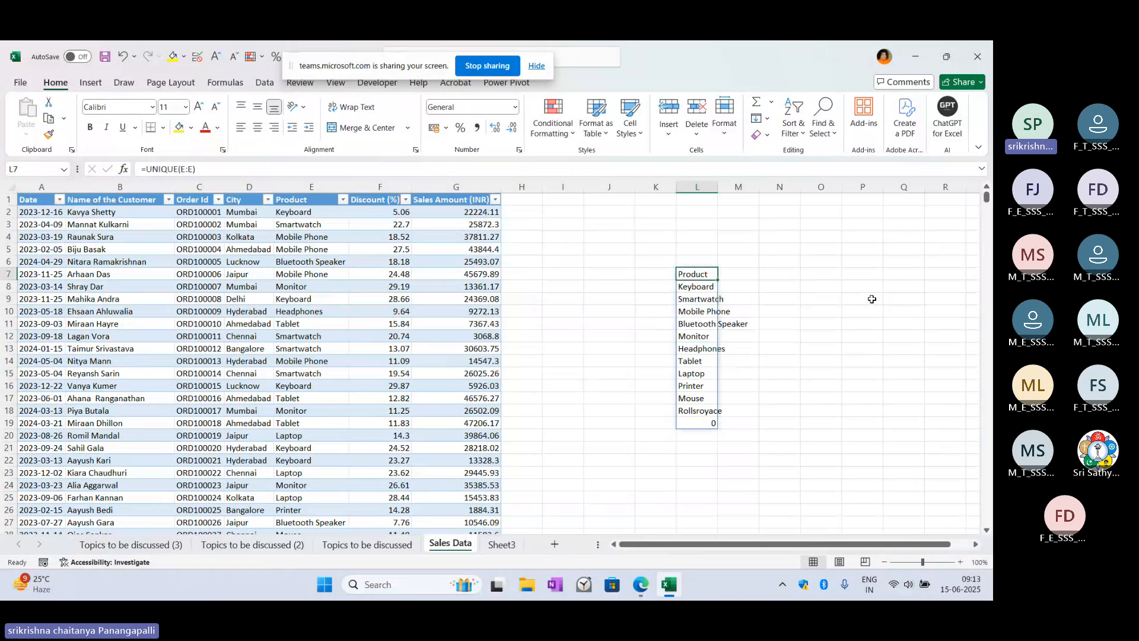
{"action": "key", "text": "ctrl+shift+Down"}
{"action": "key", "text": "shift+Up"}
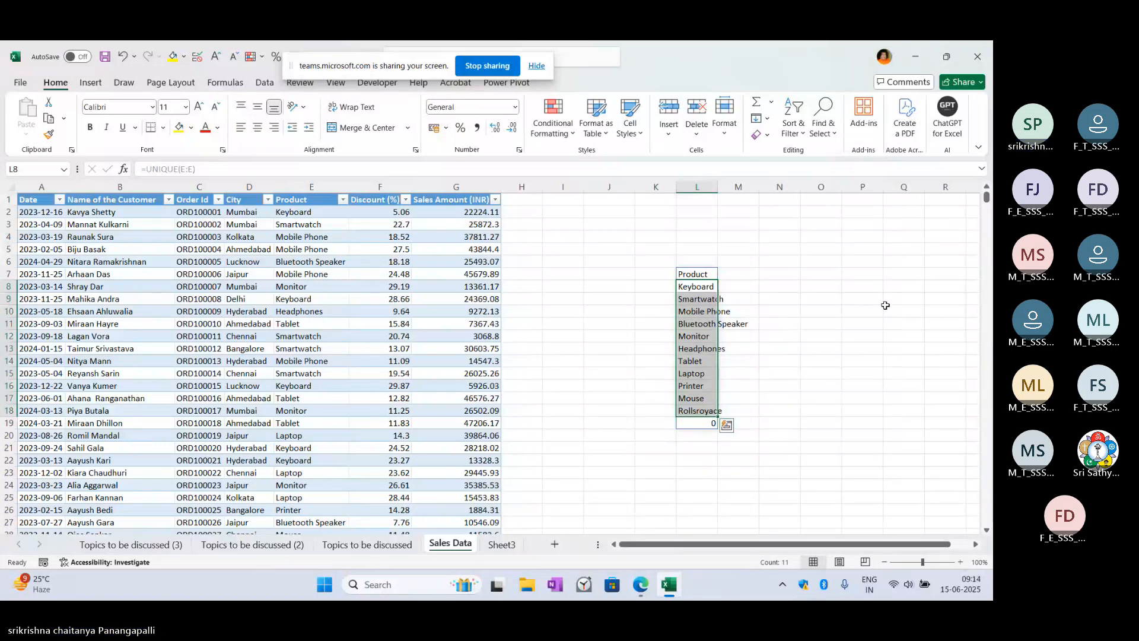
Step: Enter =UNIQUE(D:D) in cell N7 to list the distinct cities
{"action": "left_click", "coordinate": [819, 286]}
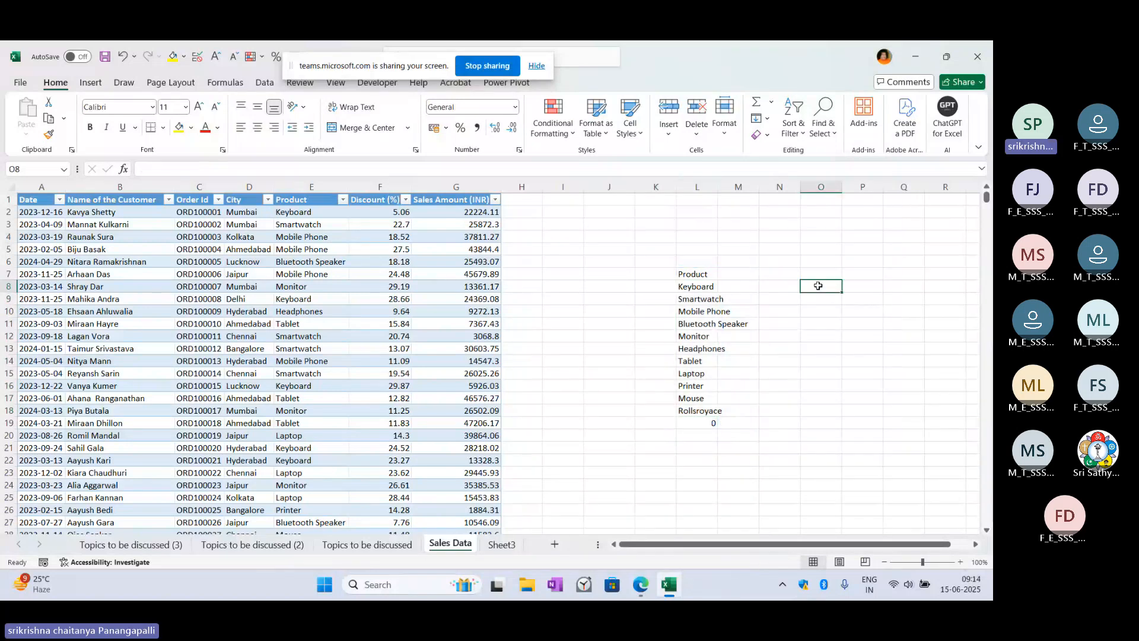
{"action": "left_click", "coordinate": [777, 274]}
{"action": "type", "text": "=unique"}
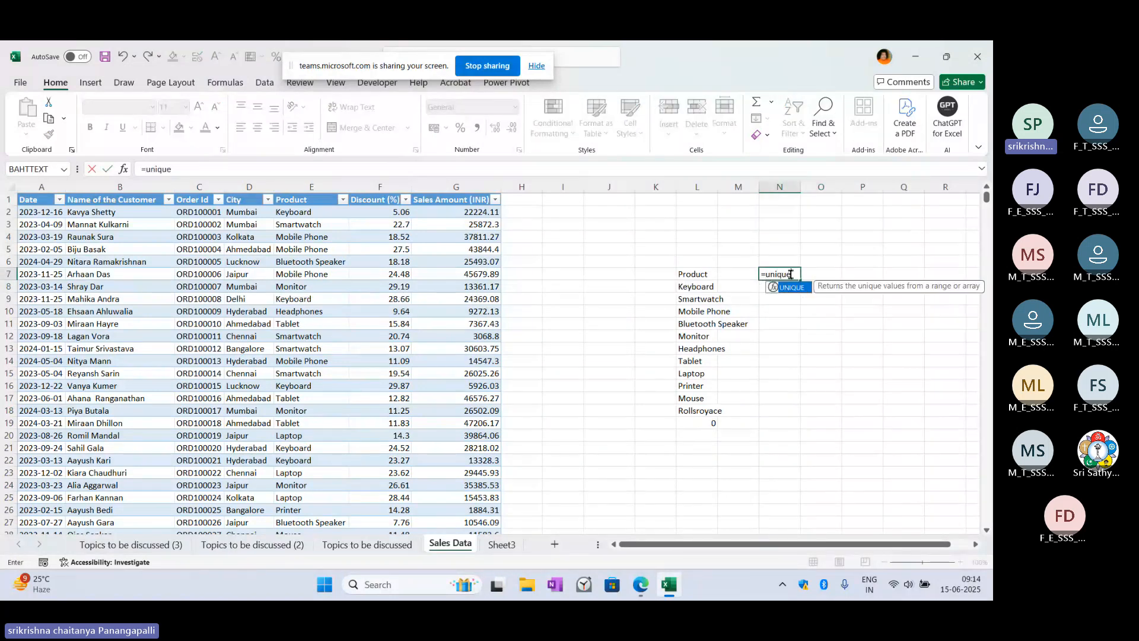
{"action": "type", "text": "("}
{"action": "left_click", "coordinate": [255, 189]}
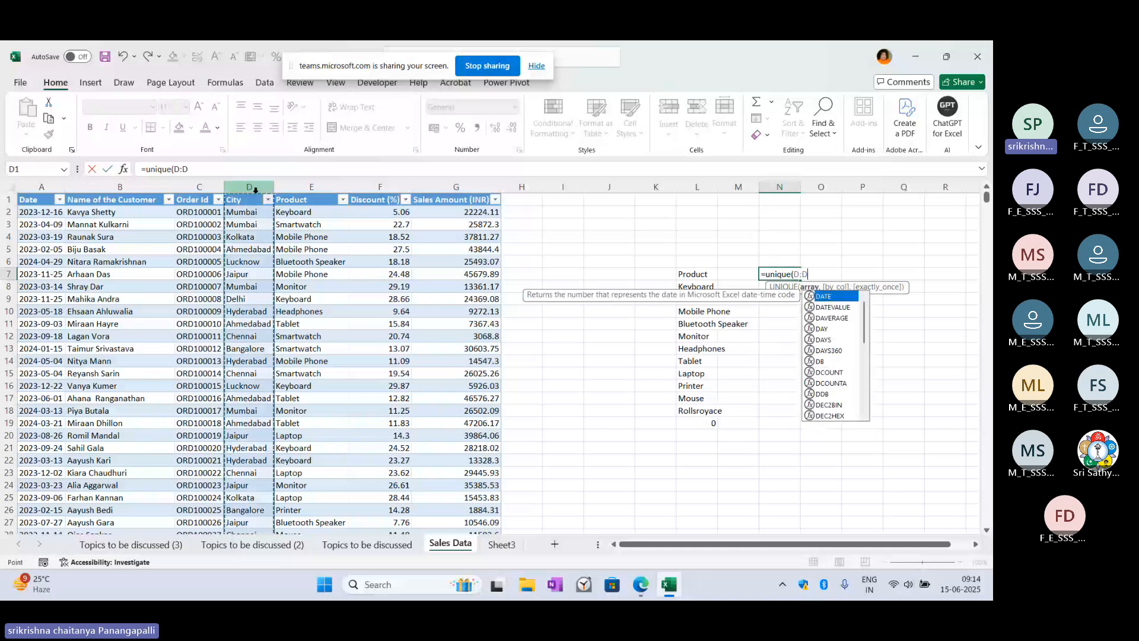
{"action": "key", "text": "Return"}
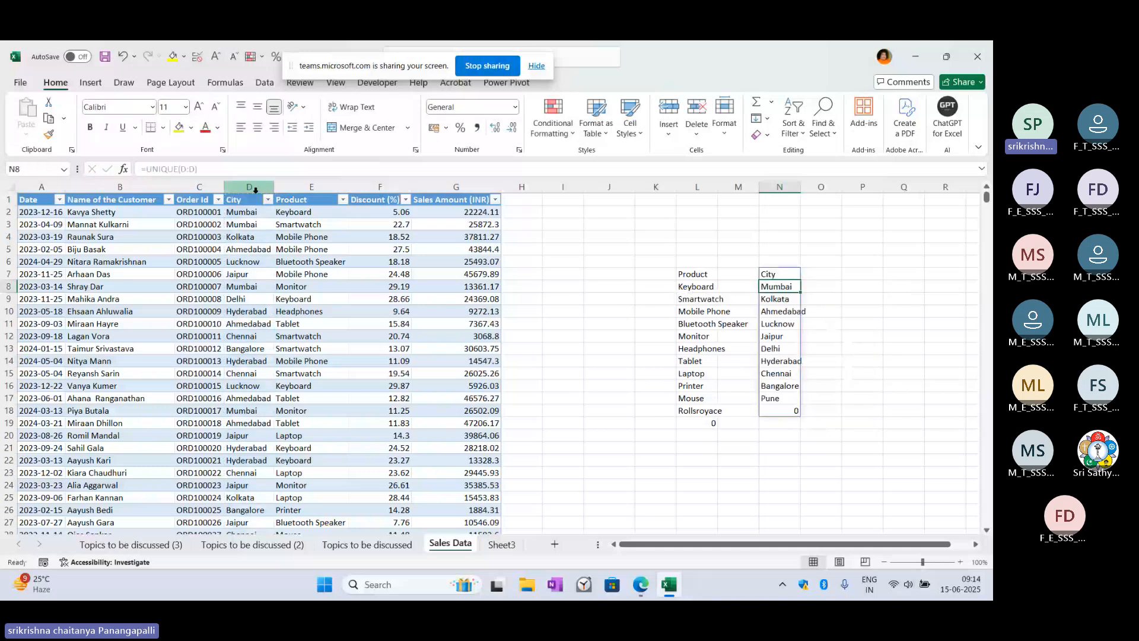
Step: Select the city names in N8:N17 to see how many distinct cities there are
{"action": "key", "text": "shift+Down"}
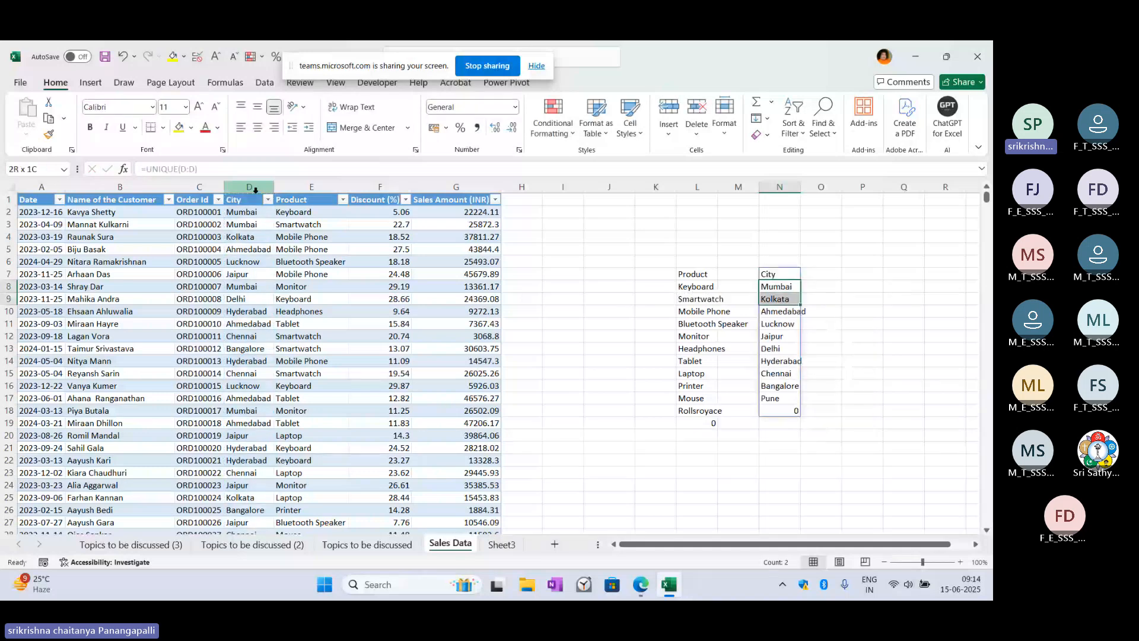
{"action": "key", "text": "shift+Down"}
{"action": "key", "text": "shift+Down"}
{"action": "key", "text": "shift+Down"}
{"action": "key", "text": "shift+Down"}
{"action": "key", "text": "shift+Down"}
{"action": "key", "text": "shift+Down"}
{"action": "key", "text": "shift+Down"}
{"action": "key", "text": "shift+Down"}
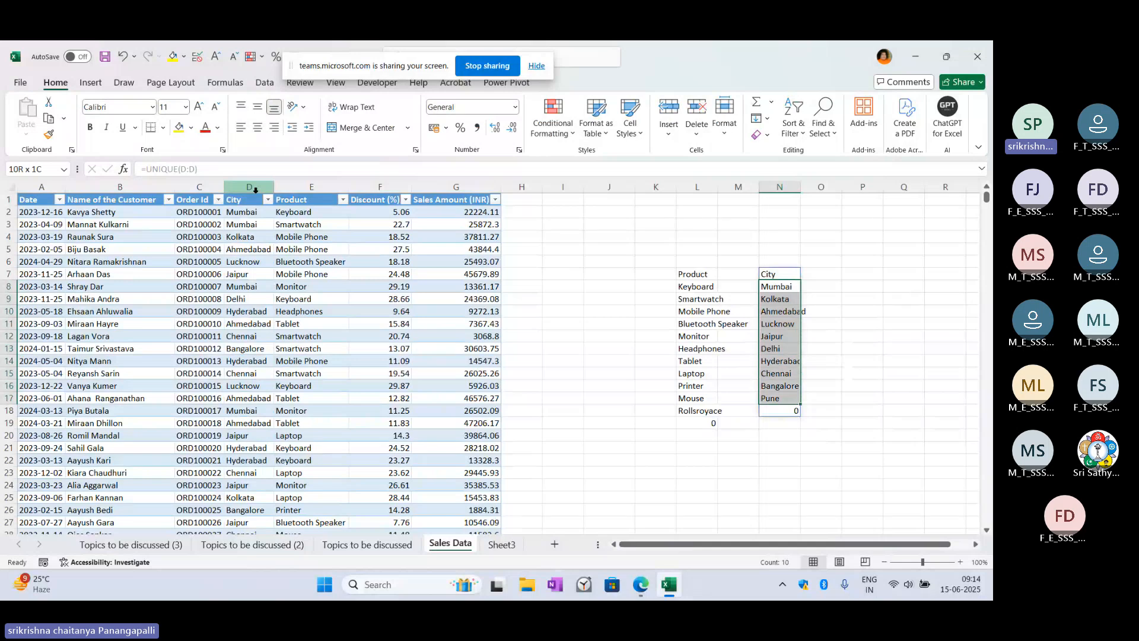
Step: Review individual entries of the distinct city list, from Mumbai down to Pune
{"action": "left_click", "coordinate": [787, 288]}
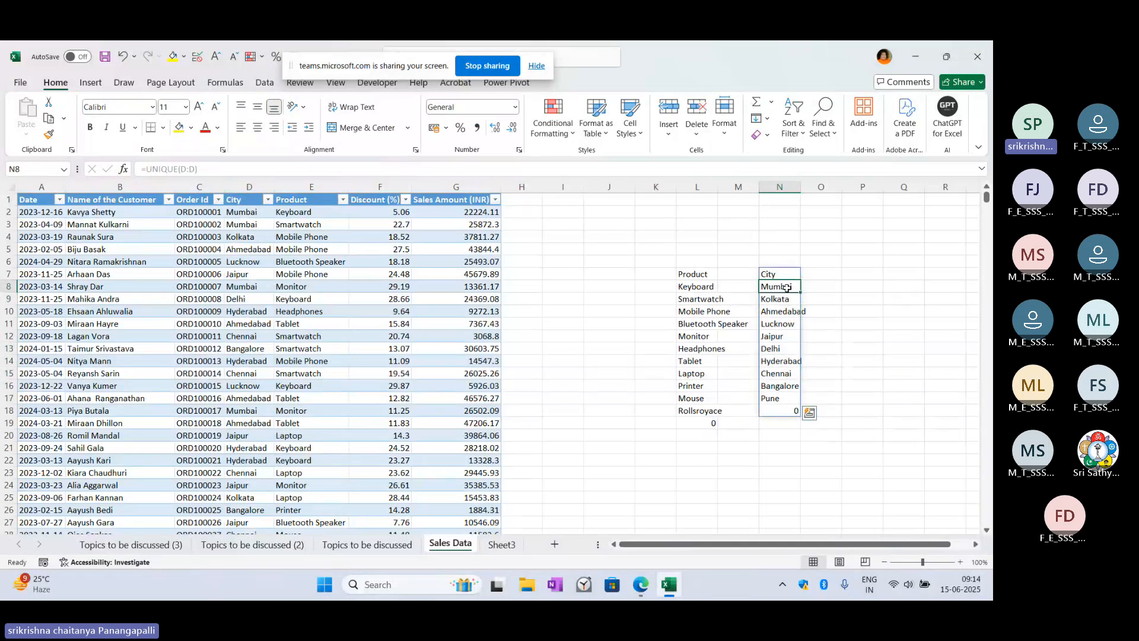
{"action": "key", "text": "Down"}
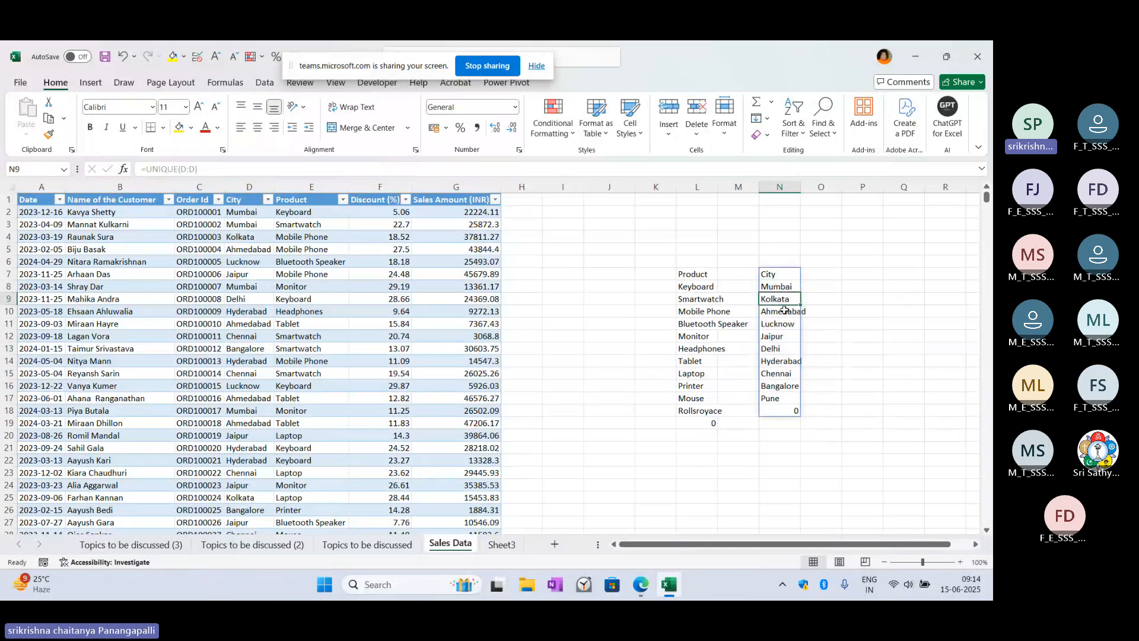
{"action": "key", "text": "Down"}
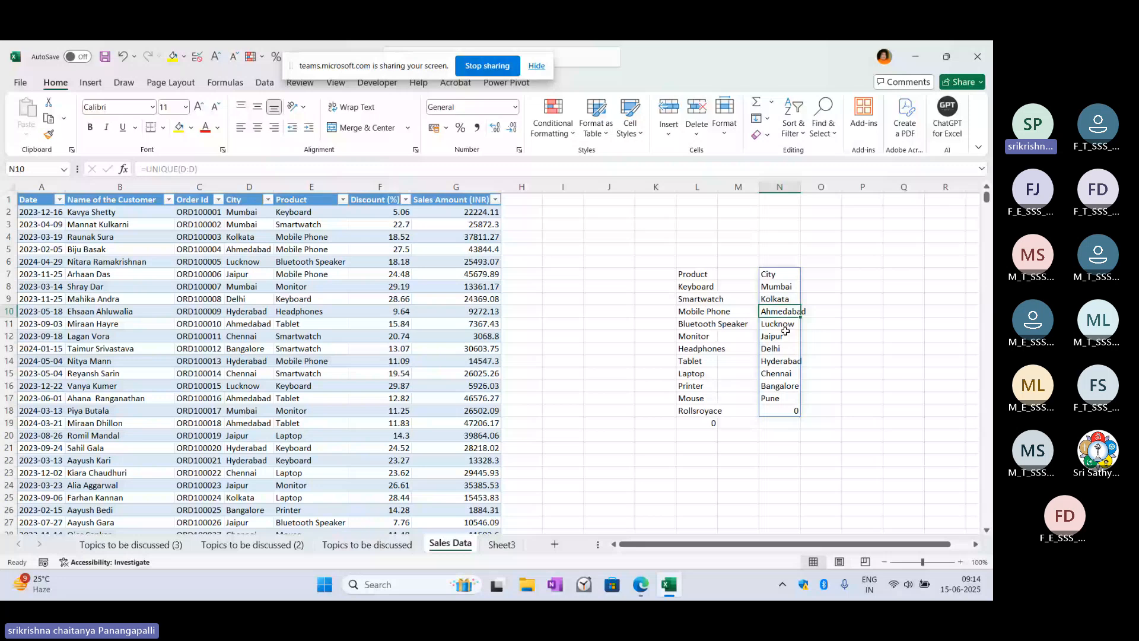
{"action": "left_click", "coordinate": [782, 361]}
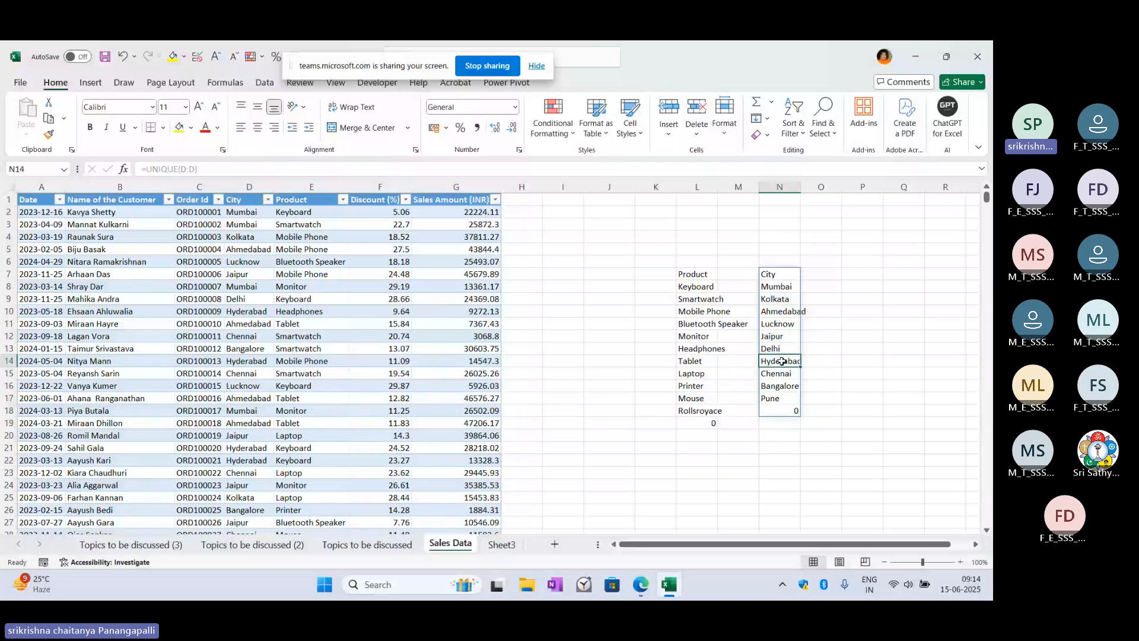
{"action": "key", "text": "Down"}
{"action": "key", "text": "Down"}
{"action": "key", "text": "Down"}
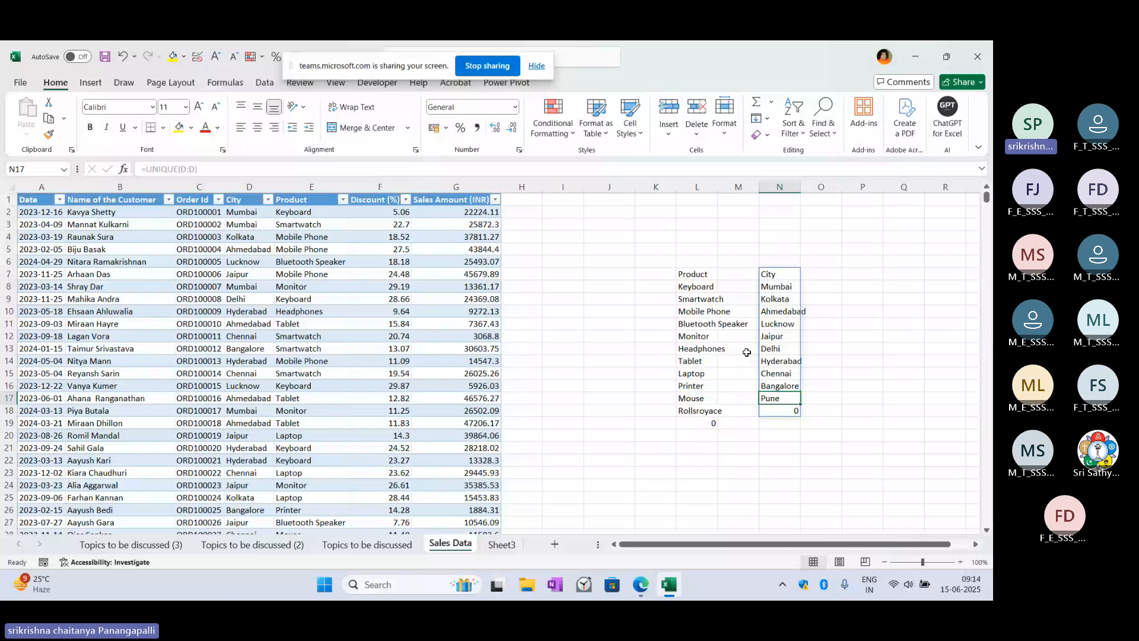
Step: Enter the label Sales in cell L3 above the distinct product list
{"action": "left_click", "coordinate": [710, 229]}
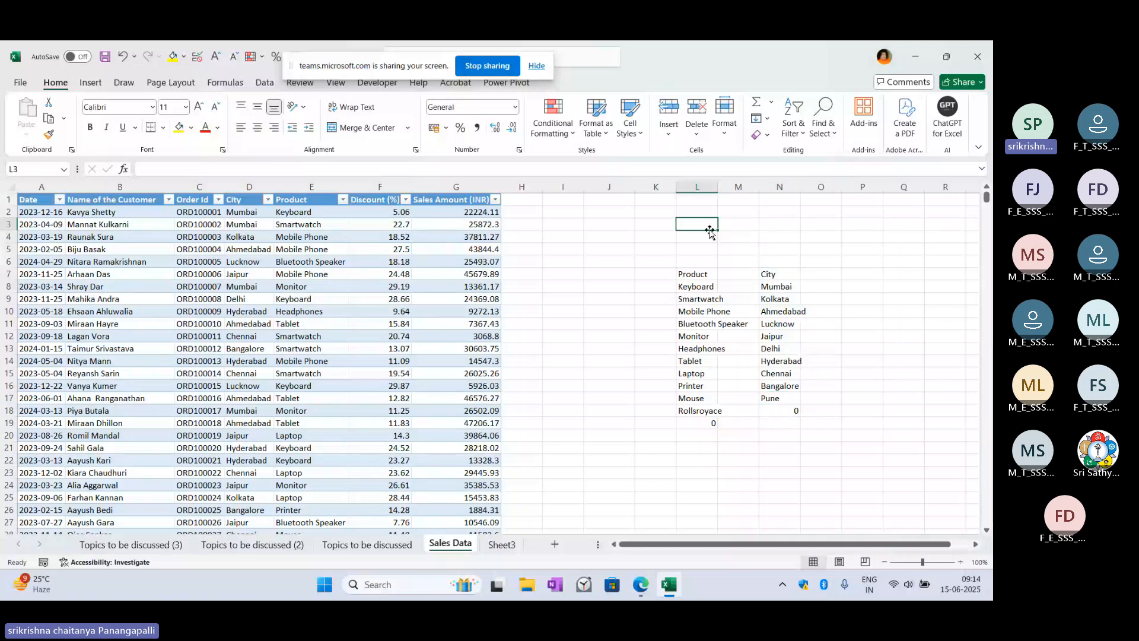
{"action": "key", "text": "F2"}
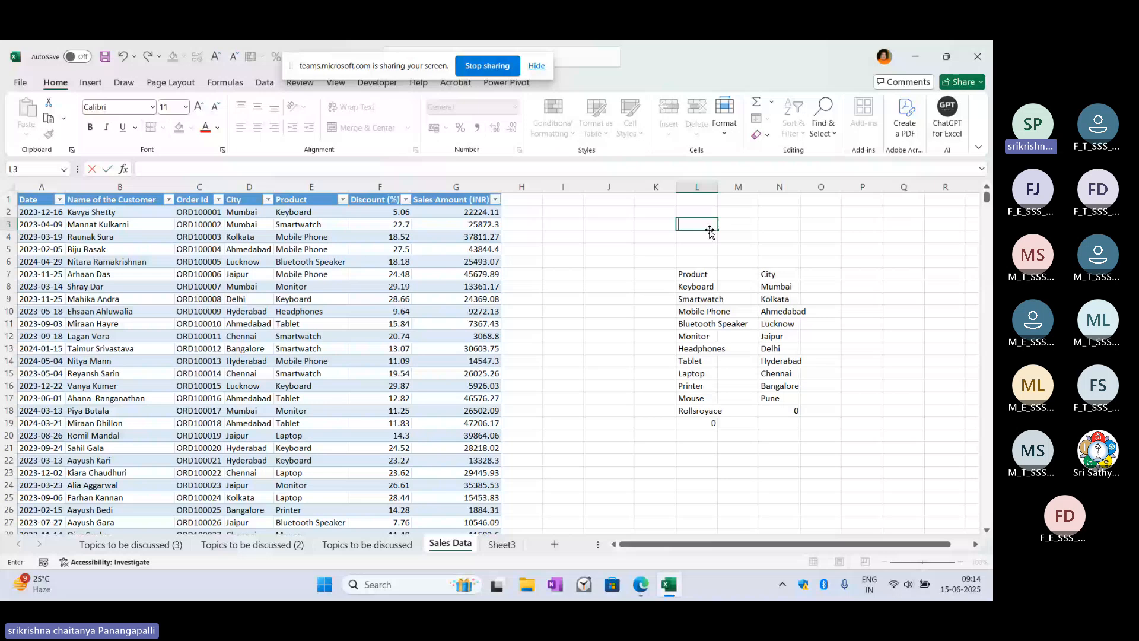
{"action": "type", "text": "Sales"}
{"action": "key", "text": "Tab"}
Step: Enter =SUM(Sales) in cell M3 and check the data table's name in its properties
{"action": "type", "text": "=sum("}
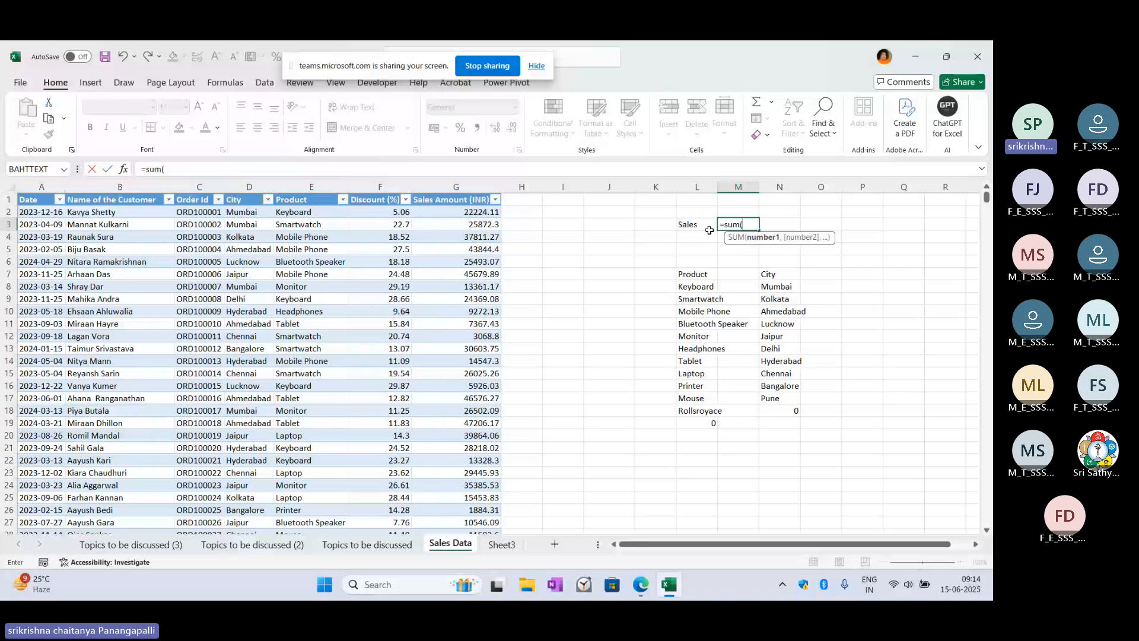
{"action": "type", "text": "sales"}
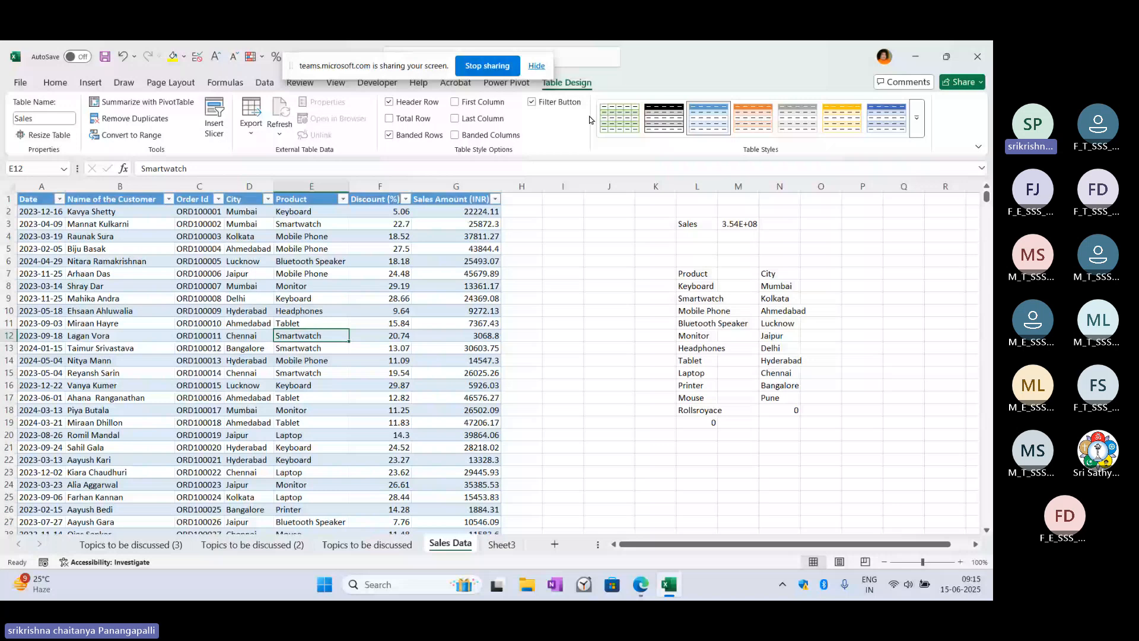
{"action": "left_click", "coordinate": [45, 117]}
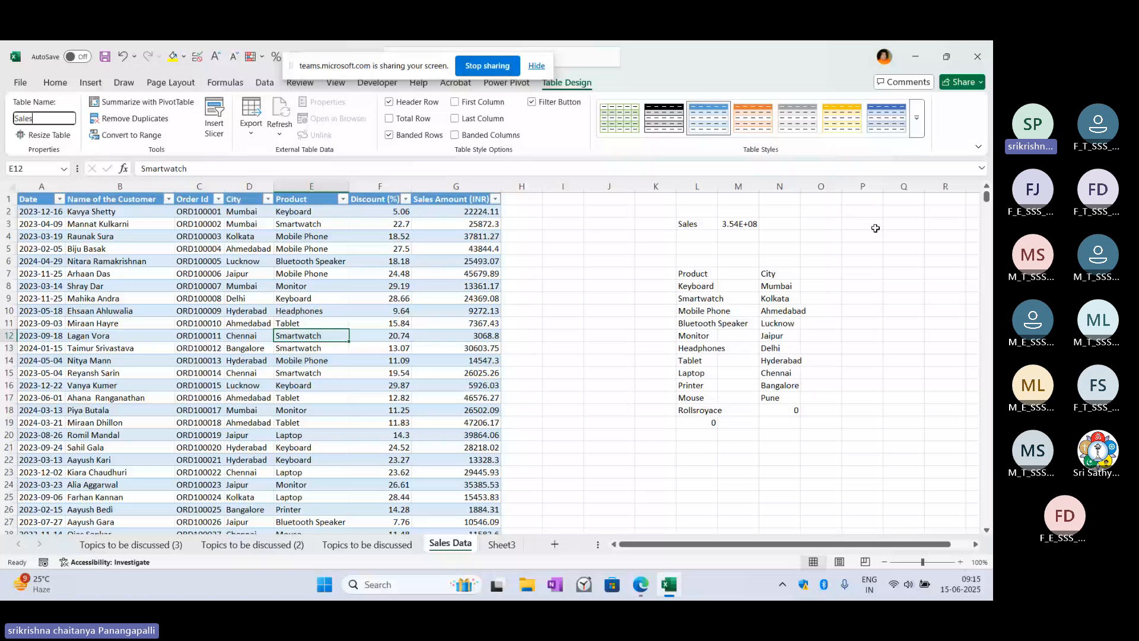
Step: Clear the existing total formula from cell M3 and begin a new formula there
{"action": "left_click", "coordinate": [738, 224]}
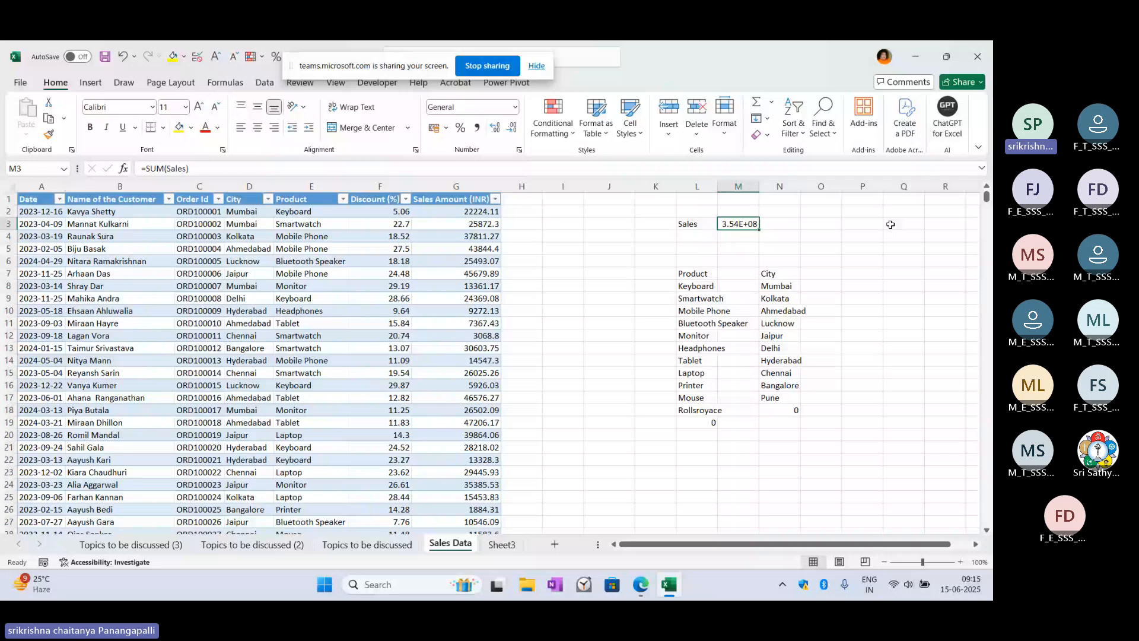
{"action": "key", "text": "BackSpace"}
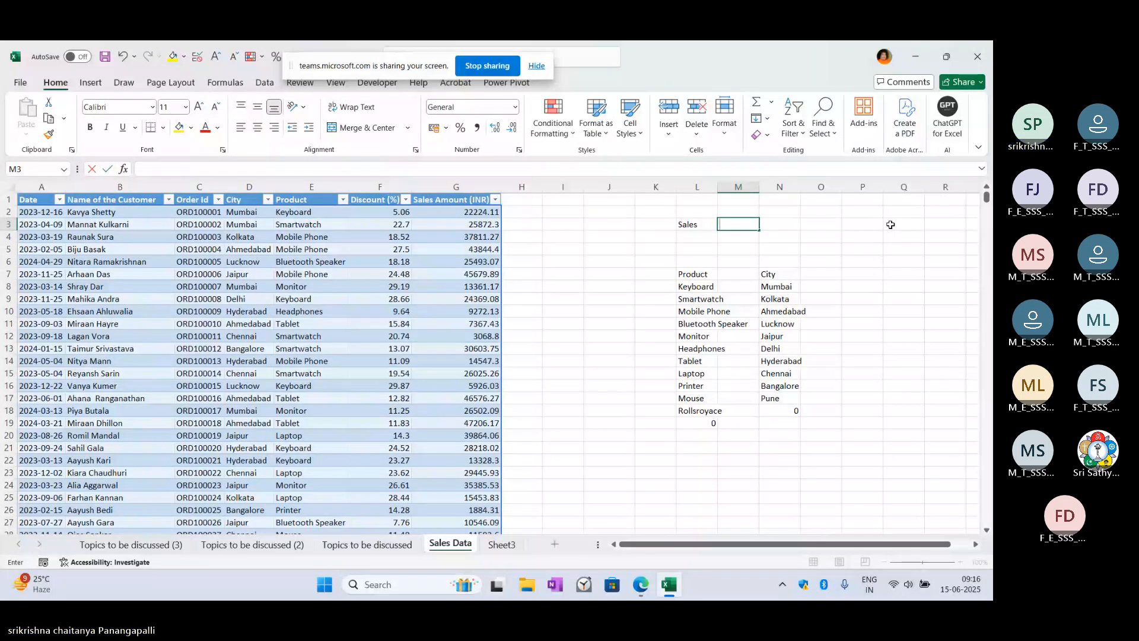
{"action": "type", "text": "=sum("}
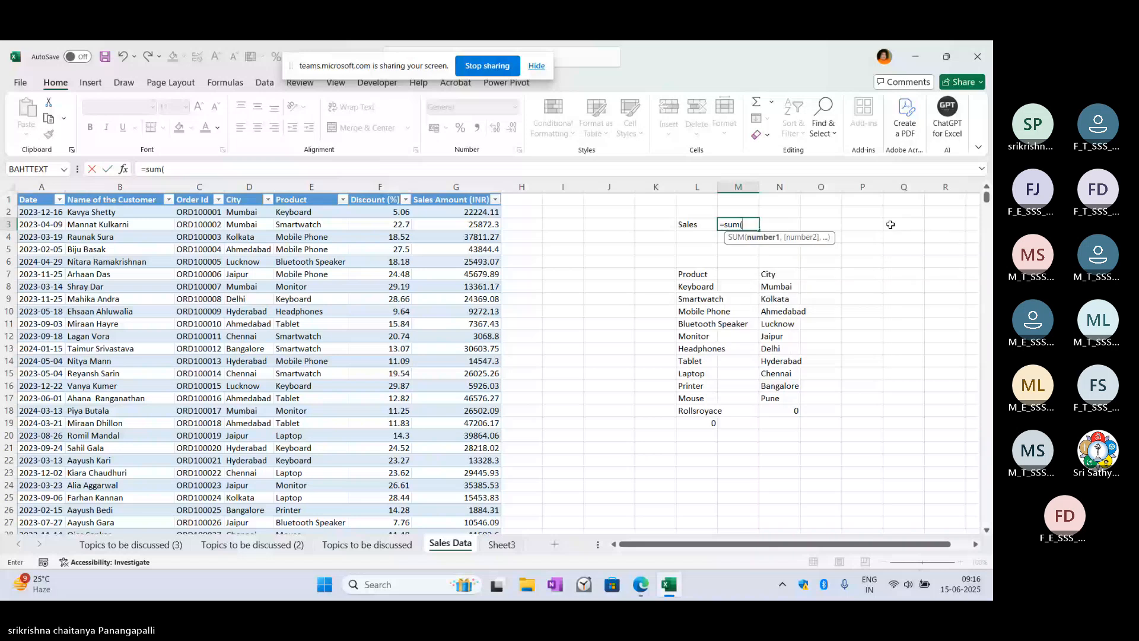
{"action": "type", "text": "sal"}
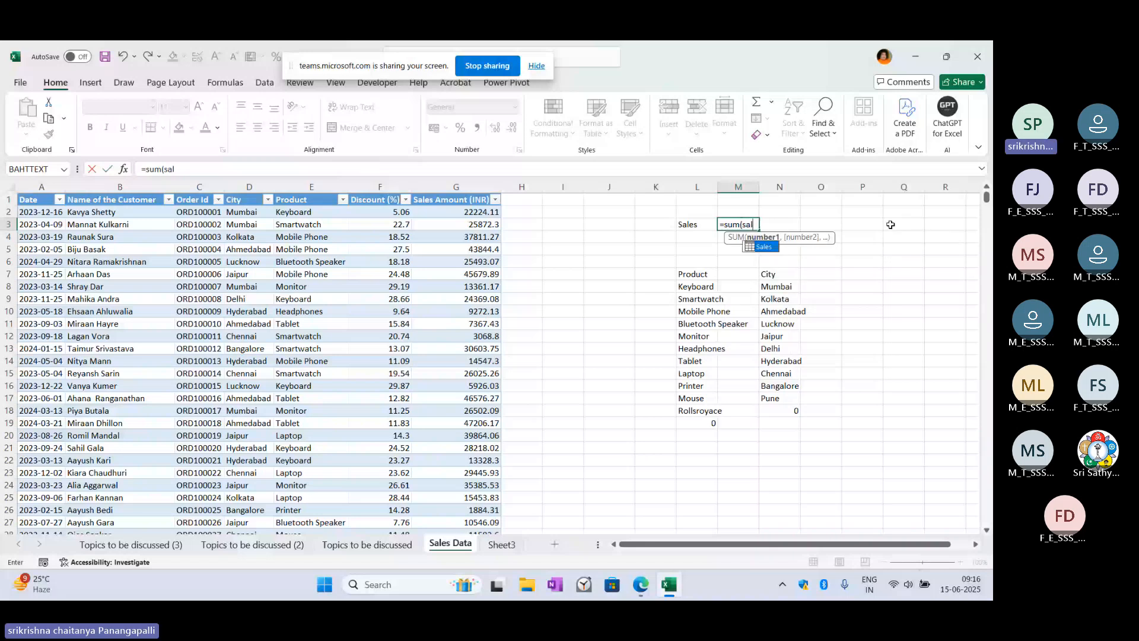
{"action": "type", "text": "es"}
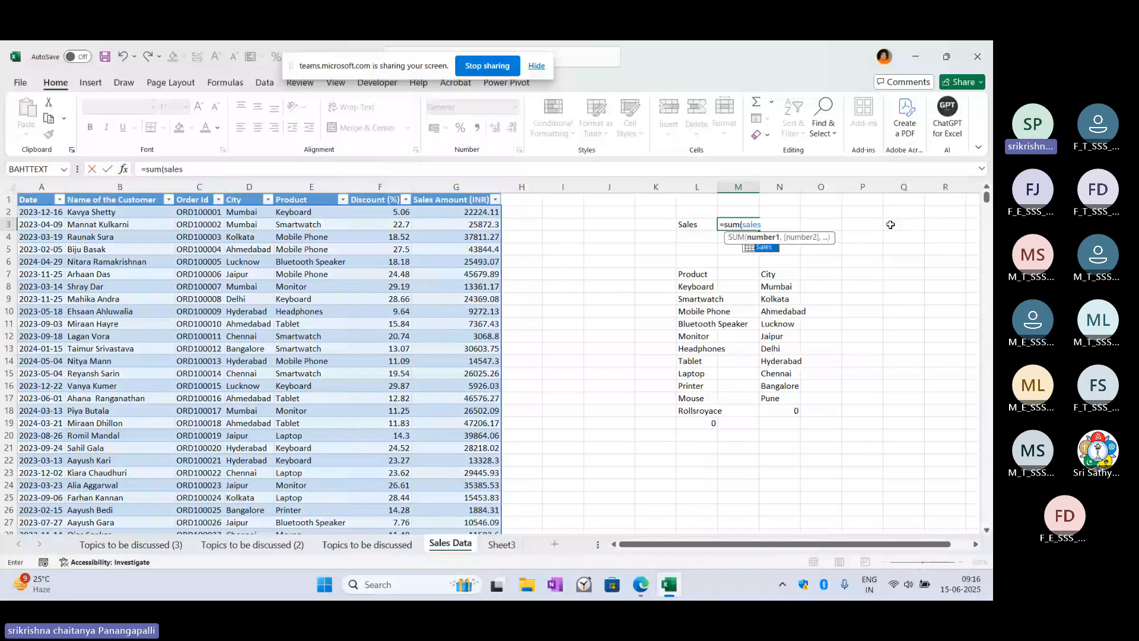
{"action": "key", "text": "BackSpace"}
{"action": "key", "text": "BackSpace"}
{"action": "key", "text": "BackSpace"}
{"action": "key", "text": "BackSpace"}
{"action": "key", "text": "BackSpace"}
{"action": "key", "text": "BackSpace"}
{"action": "key", "text": "BackSpace"}
{"action": "key", "text": "BackSpace"}
{"action": "key", "text": "BackSpace"}
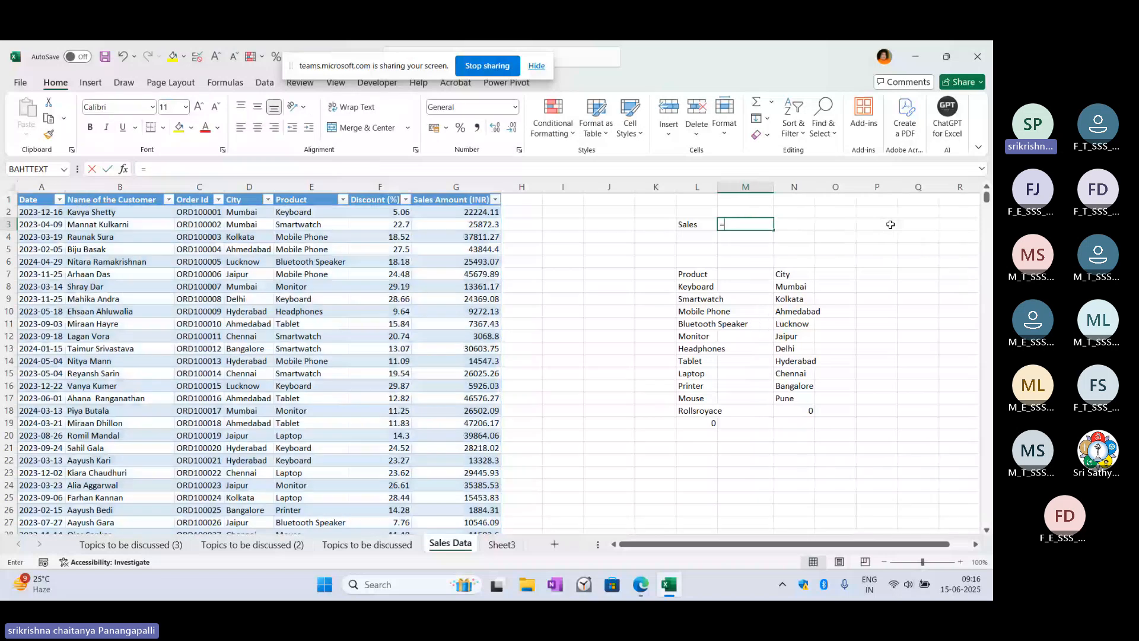
Step: Complete the formula =SUM(Sales[Sales Amount (INR)]) in cell M3 to total only the sales amount column
{"action": "type", "text": "sum(sales"}
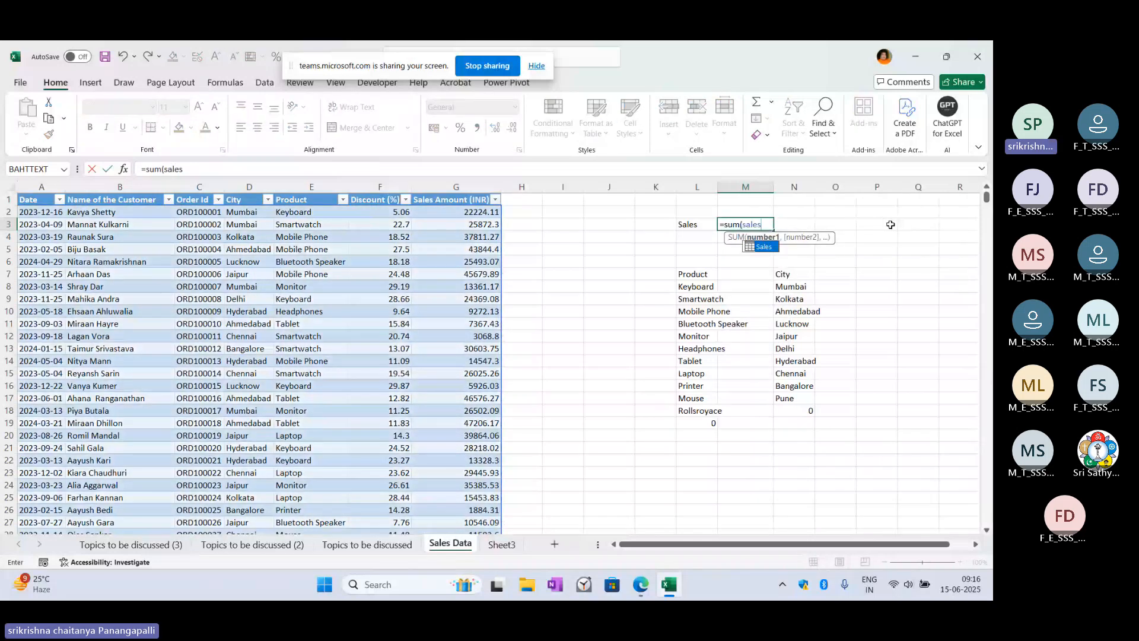
{"action": "key", "text": "Tab"}
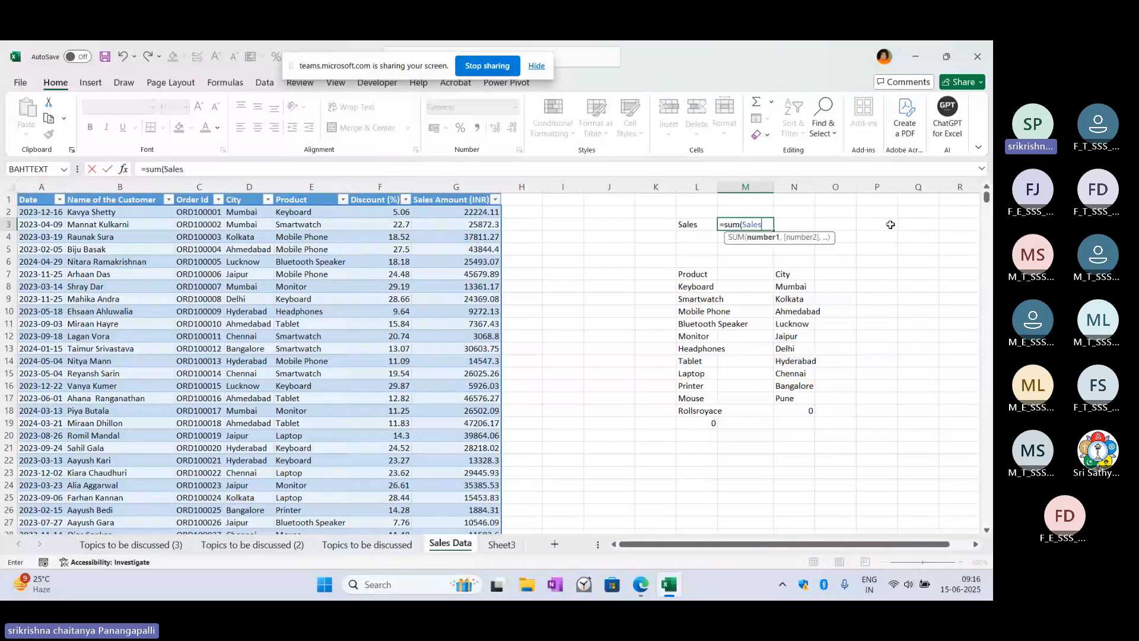
{"action": "type", "text": "["}
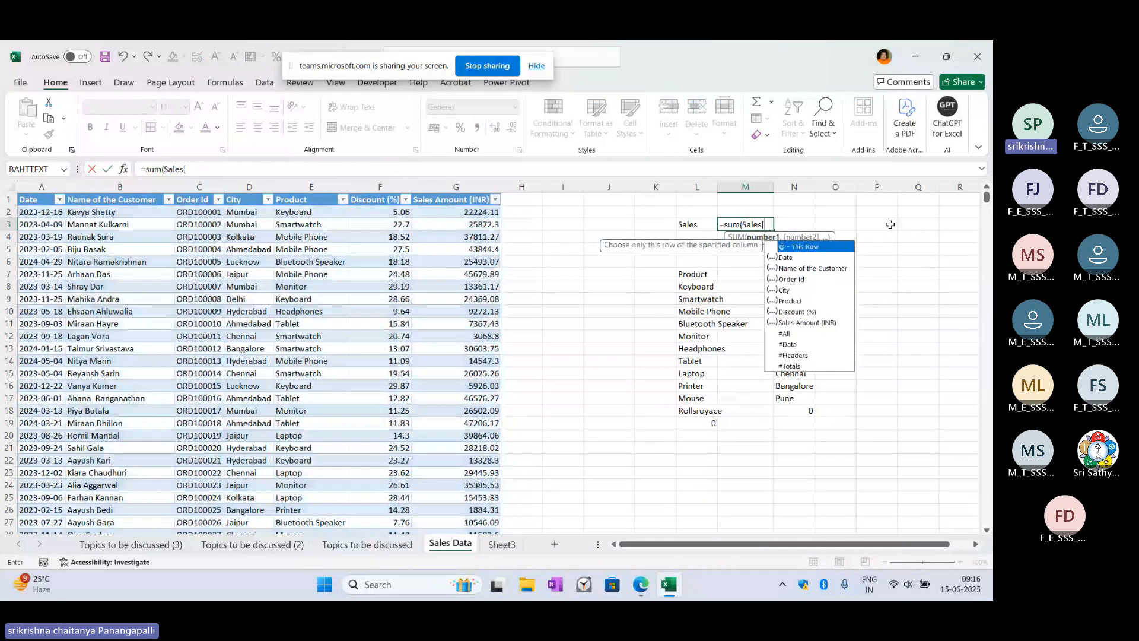
{"action": "key", "text": "Down"}
{"action": "key", "text": "Down"}
{"action": "key", "text": "Down"}
{"action": "key", "text": "Down"}
{"action": "key", "text": "Down"}
{"action": "key", "text": "Down"}
{"action": "key", "text": "Down"}
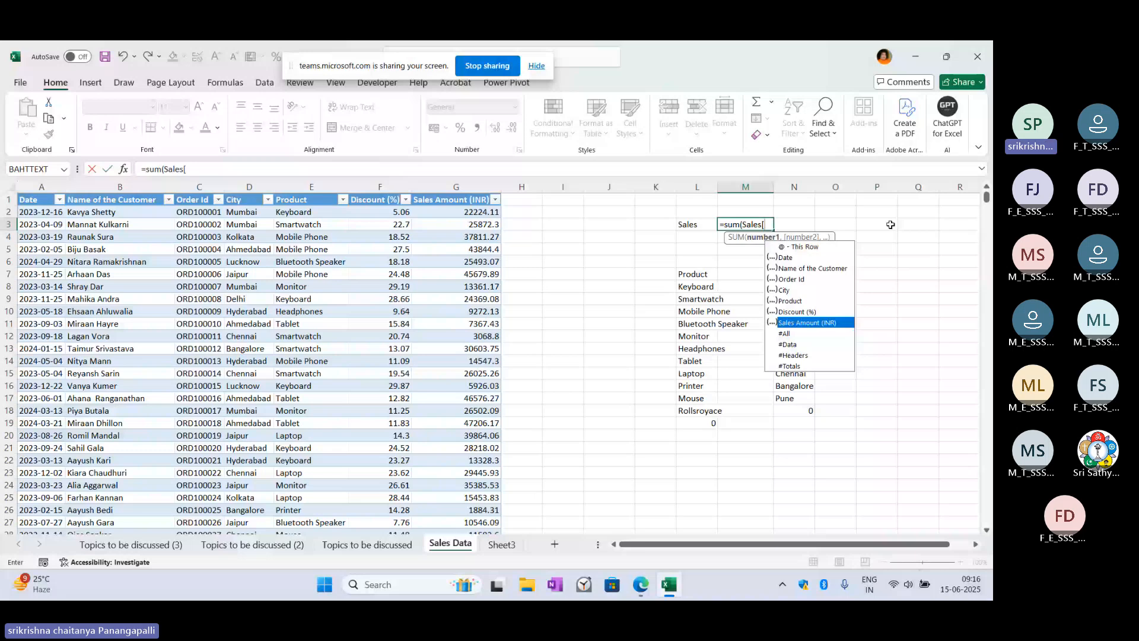
{"action": "key", "text": "Tab"}
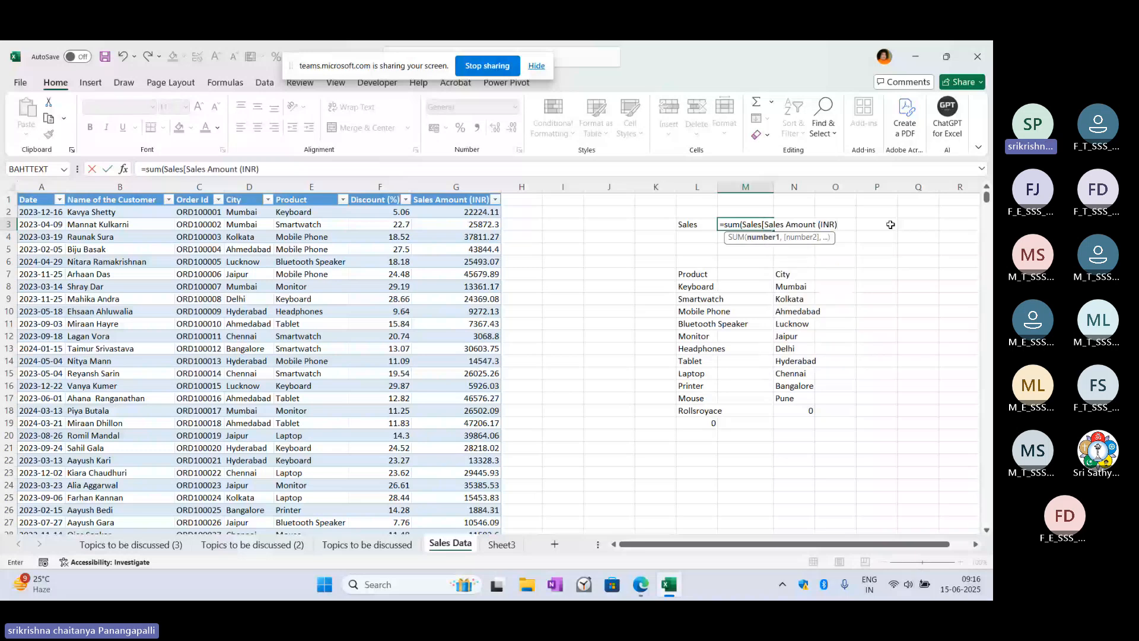
{"action": "type", "text": "]"}
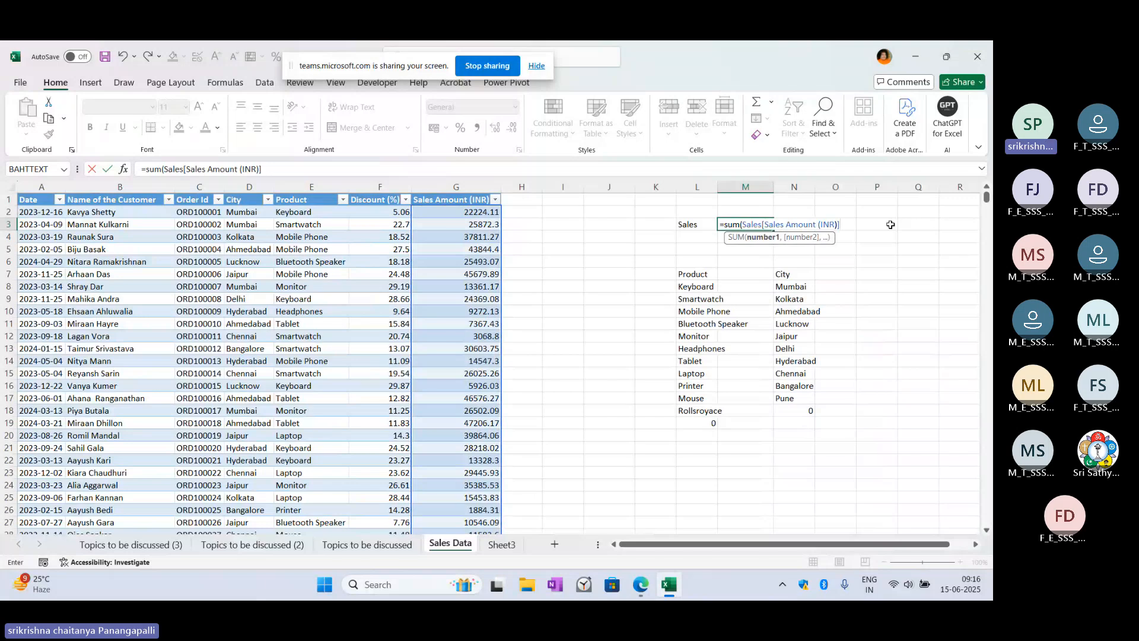
{"action": "type", "text": ")"}
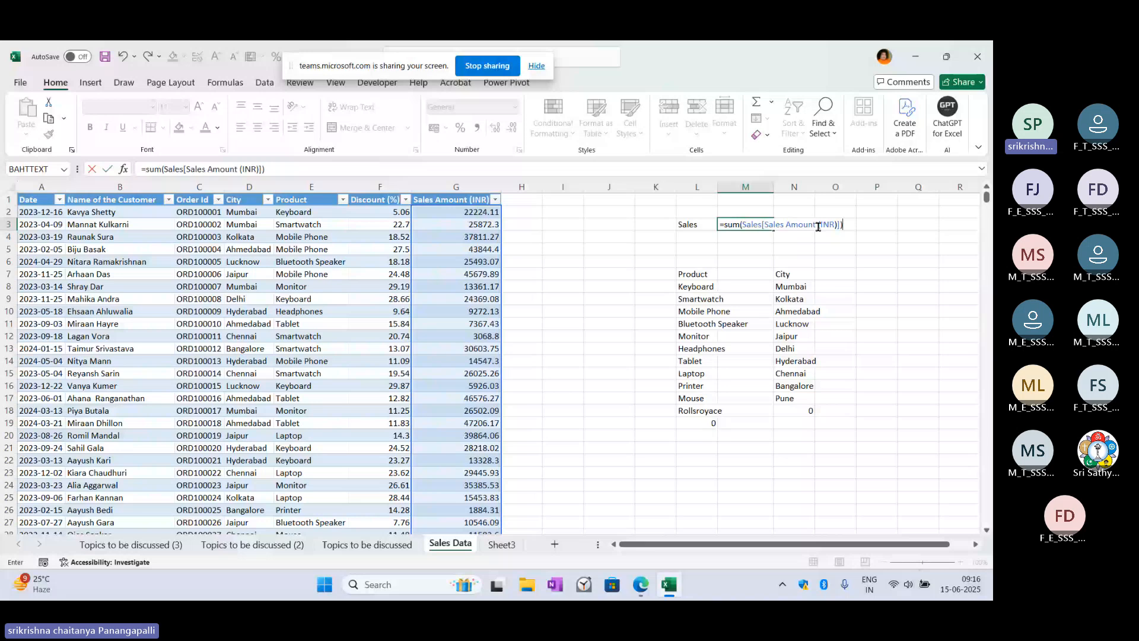
{"action": "key", "text": "ctrl+Return"}
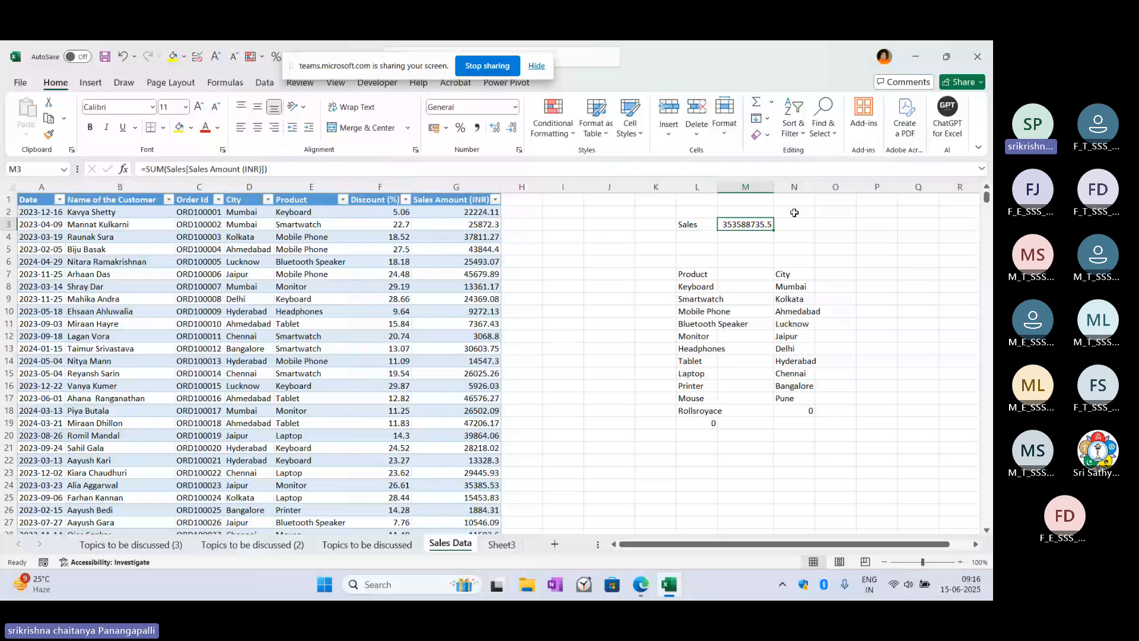
Step: Look through individual entries of the distinct city list, including Kolkata, Delhi and Ahmedabad
{"action": "left_click", "coordinate": [795, 298]}
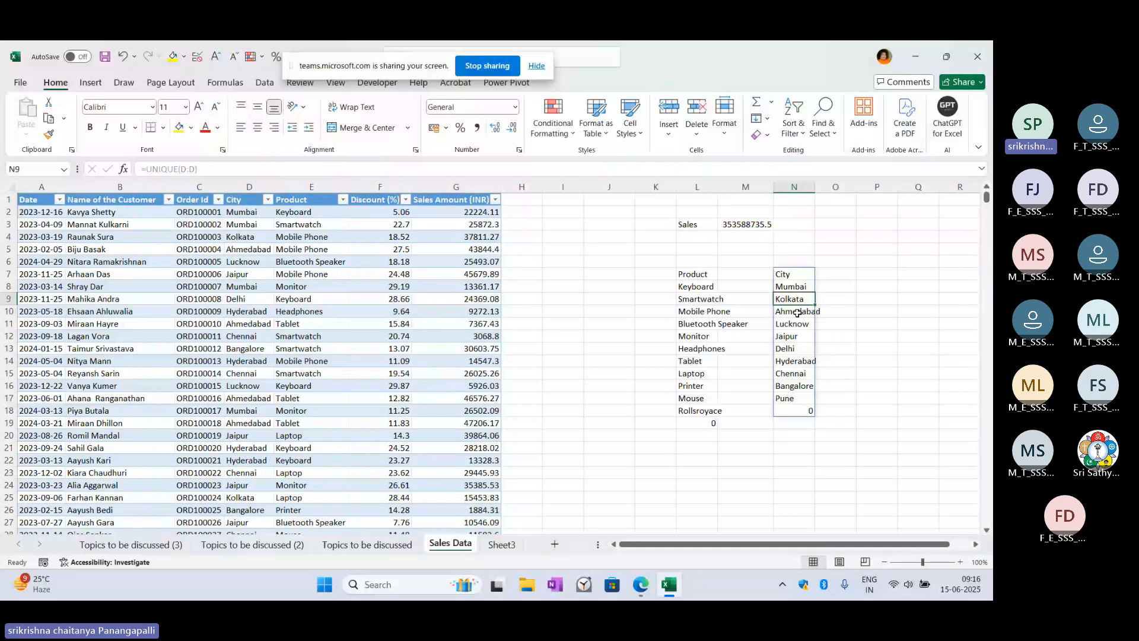
{"action": "left_click", "coordinate": [792, 350]}
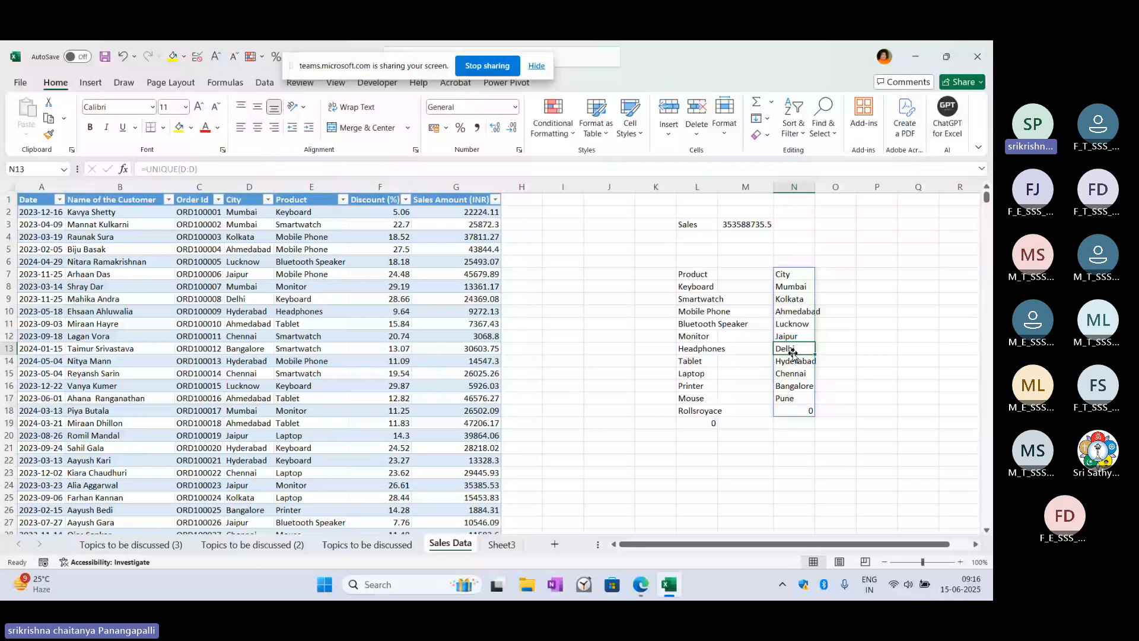
{"action": "key", "text": "Up"}
{"action": "key", "text": "Up"}
{"action": "key", "text": "Up"}
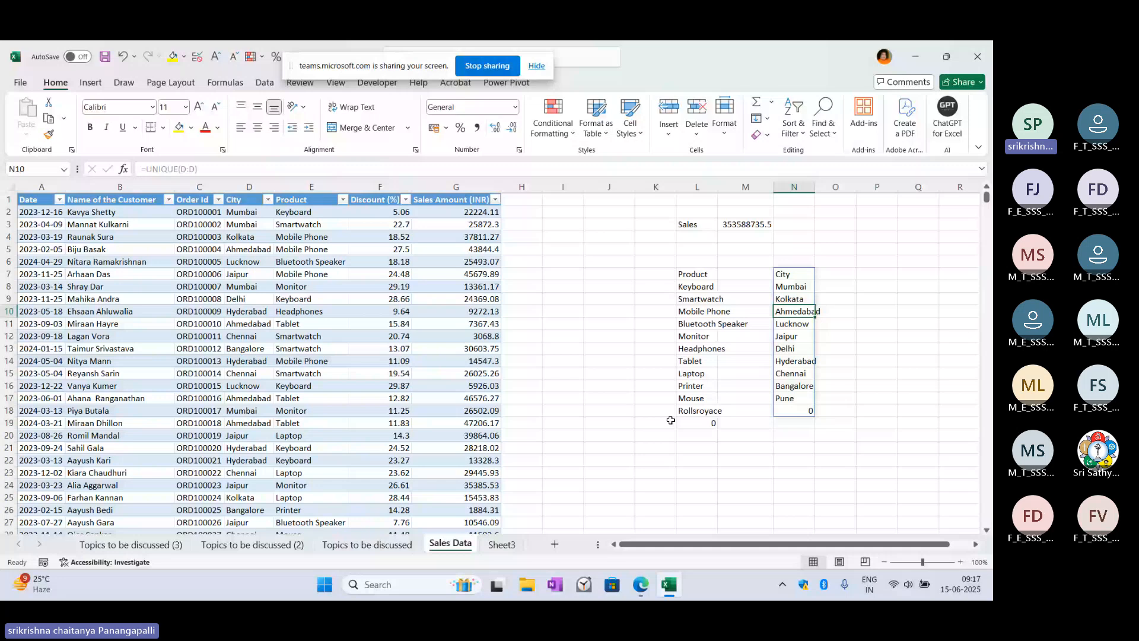
Step: Filter the Sales table's City column to show only Ahmedabad
{"action": "left_click", "coordinate": [269, 200]}
{"action": "mouse_move", "coordinate": [153, 334]}
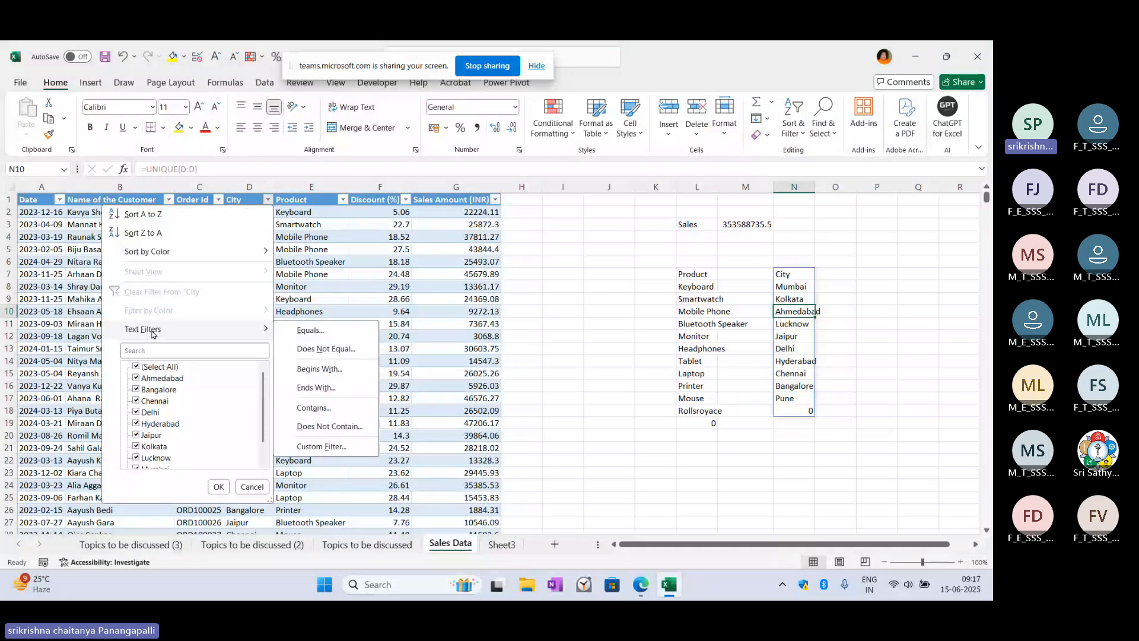
{"action": "left_click", "coordinate": [137, 367]}
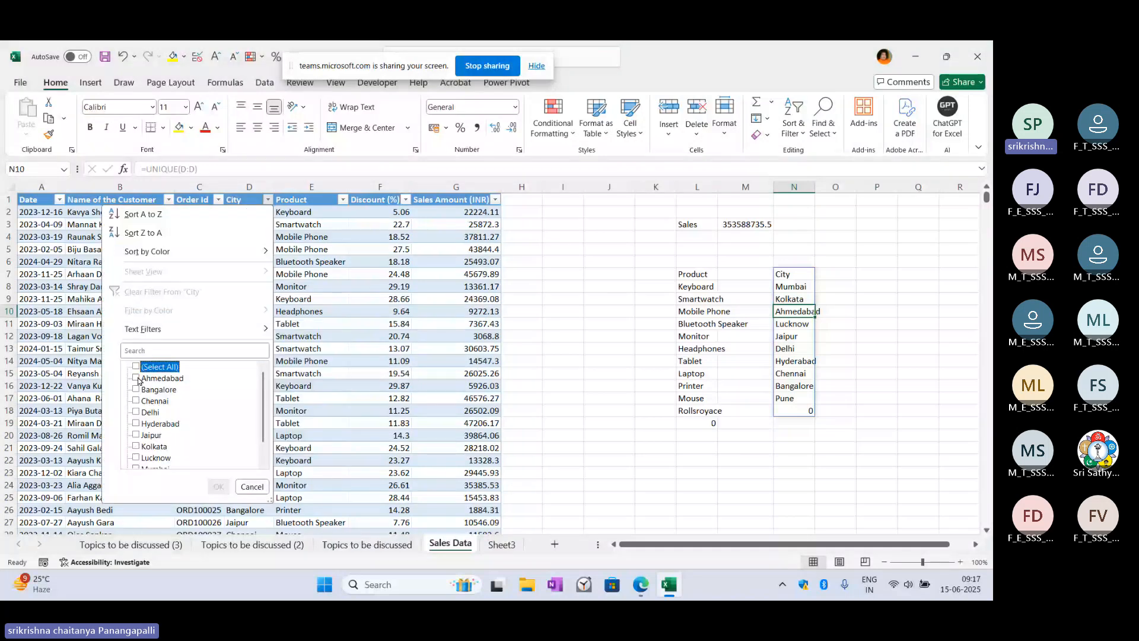
{"action": "left_click", "coordinate": [137, 378]}
{"action": "key", "text": "Return"}
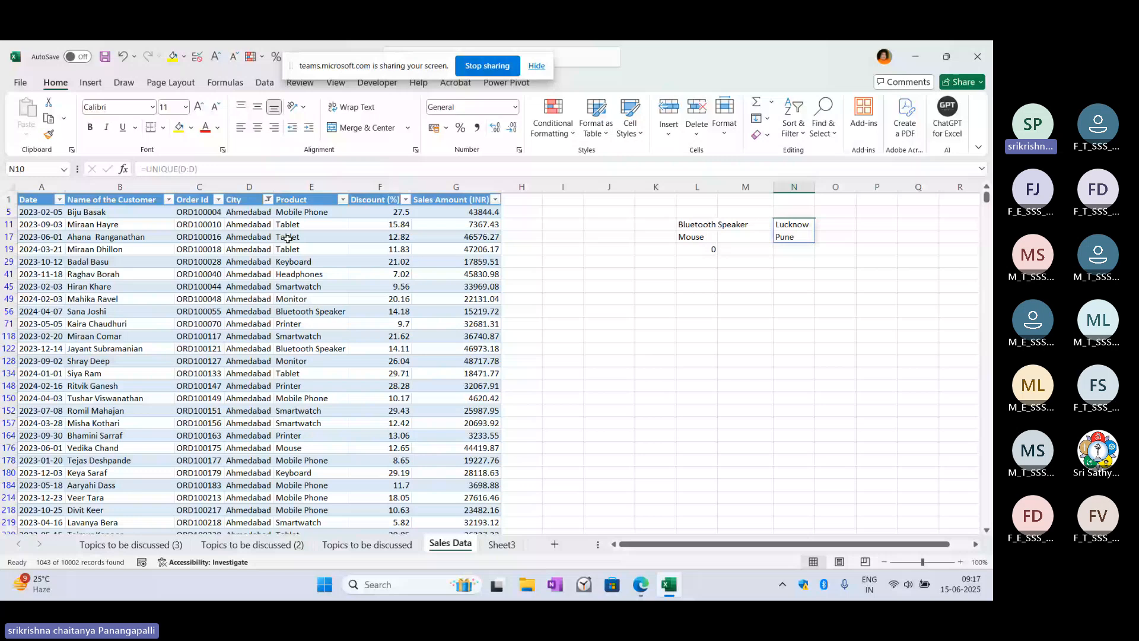
Step: Select all filtered Sales Amount (INR) values from G5 downward and check their sum, then clear the selection
{"action": "left_click", "coordinate": [522, 212]}
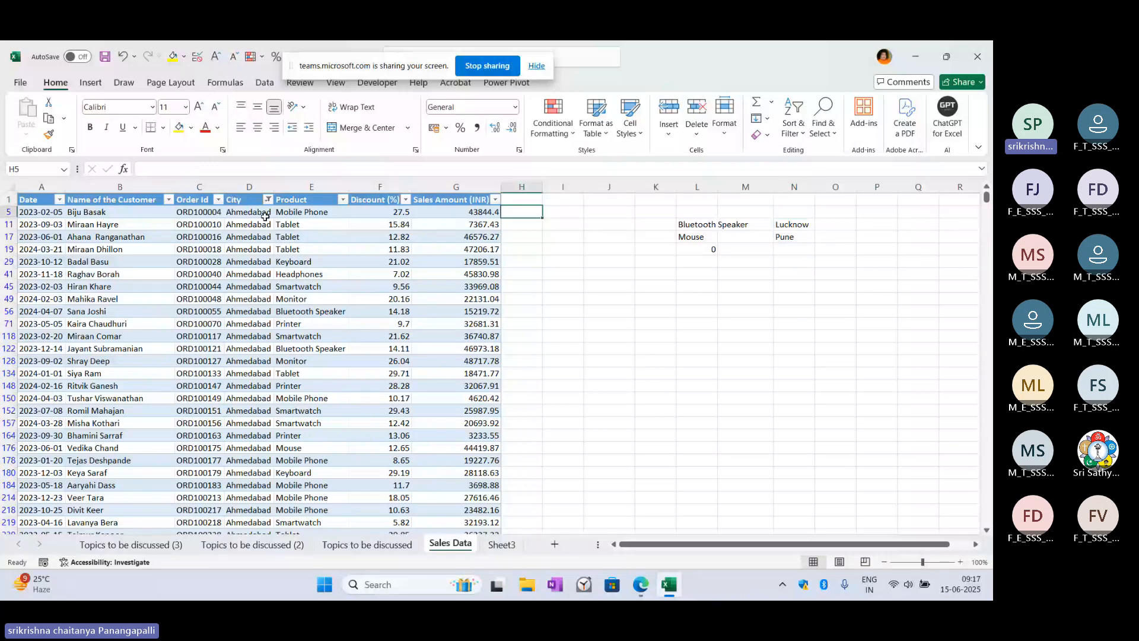
{"action": "key", "text": "Left"}
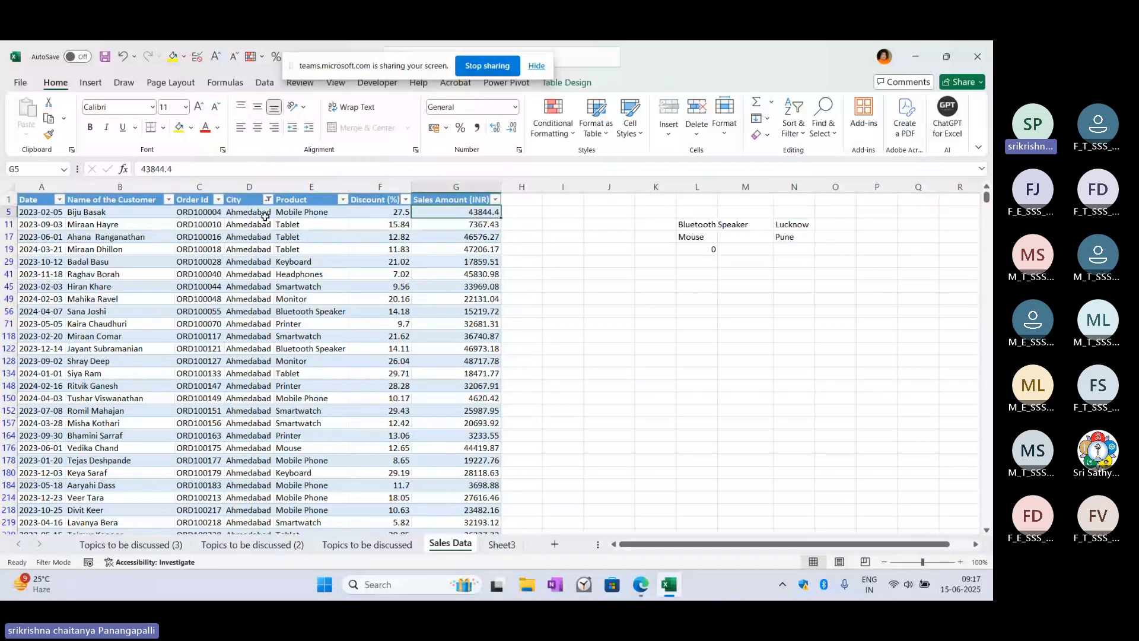
{"action": "key", "text": "ctrl+shift+Down"}
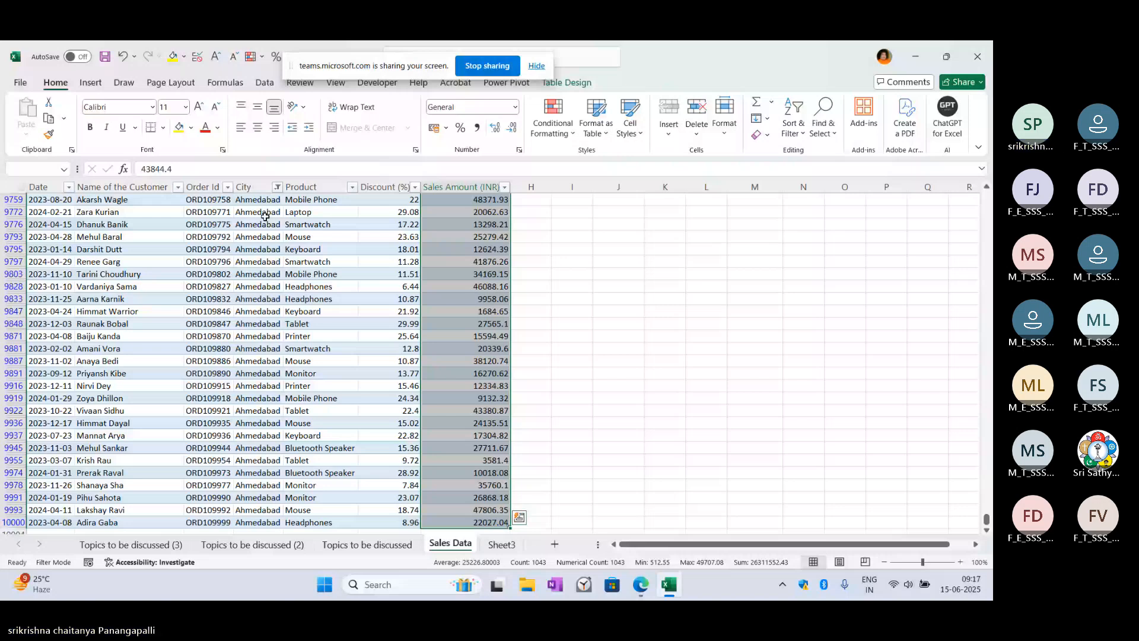
{"action": "scroll", "coordinate": [266, 217], "scroll_direction": "down", "scroll_amount": 2}
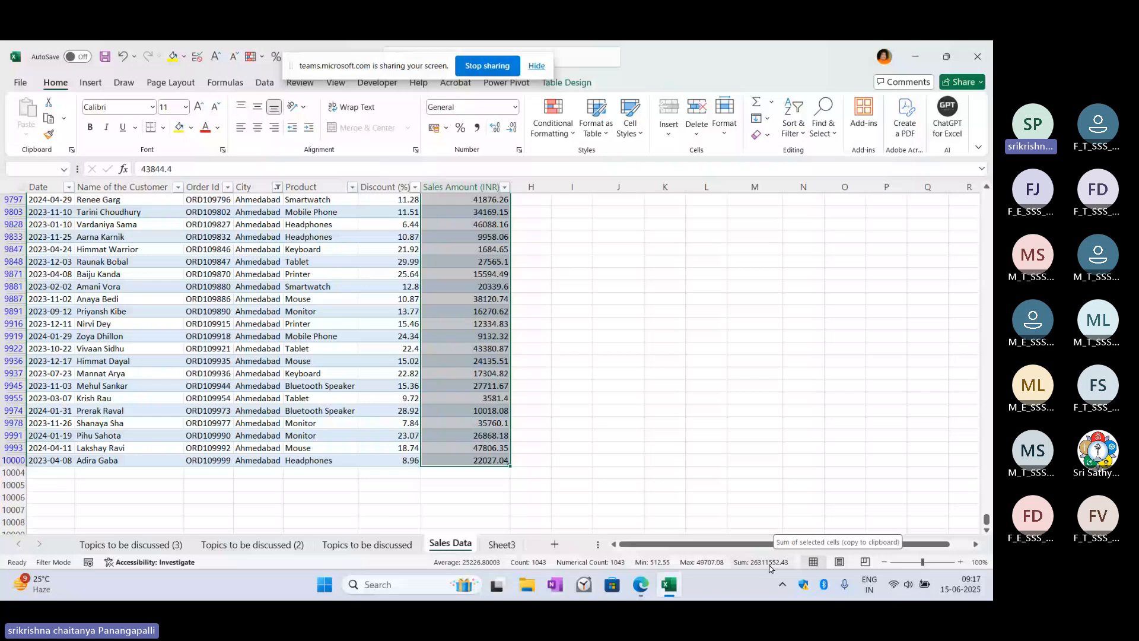
{"action": "scroll", "coordinate": [816, 482], "scroll_direction": "up", "scroll_amount": 2}
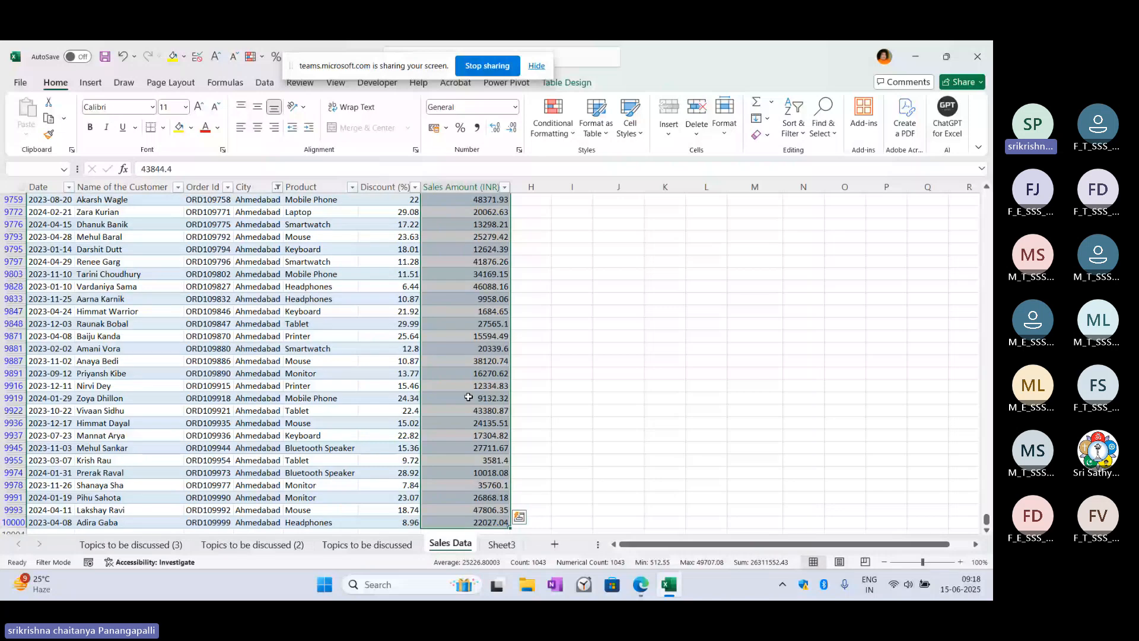
{"action": "left_click", "coordinate": [618, 399]}
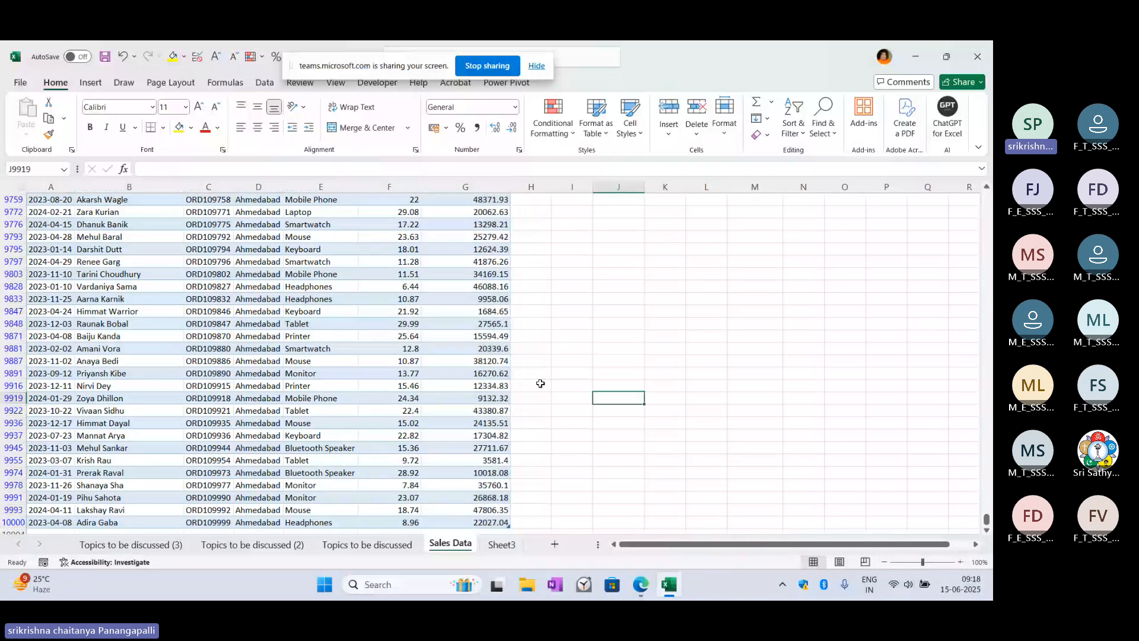
Step: Add a total row to the filtered Sales table
{"action": "left_click", "coordinate": [452, 260]}
{"action": "key", "text": "ctrl+Up"}
{"action": "key", "text": "Down"}
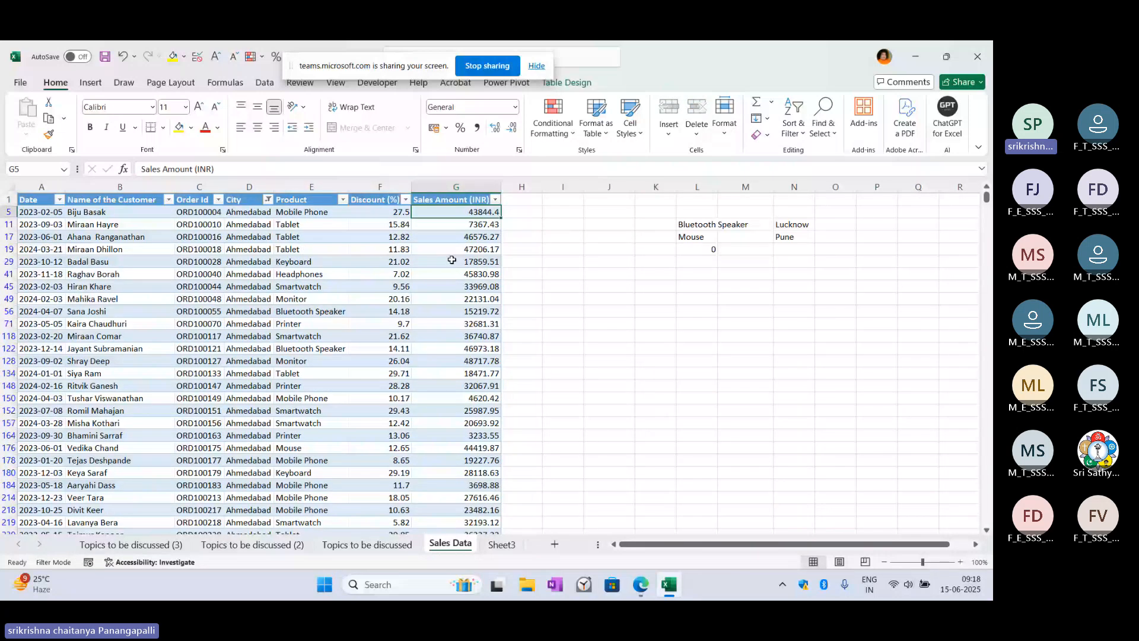
{"action": "key", "text": "Up"}
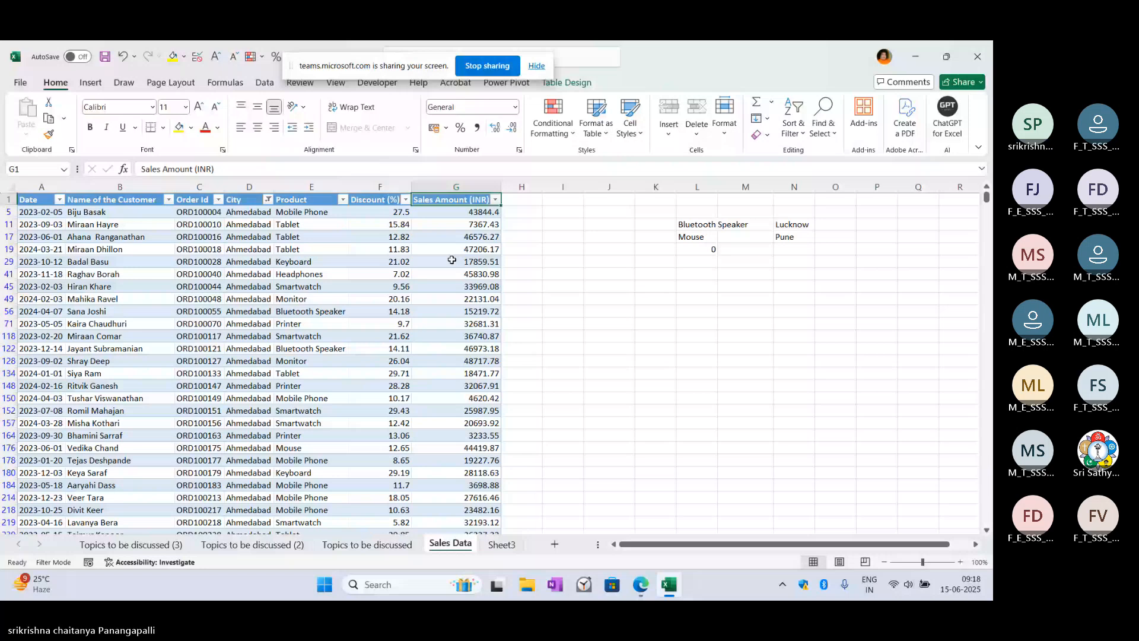
{"action": "left_click", "coordinate": [567, 83]}
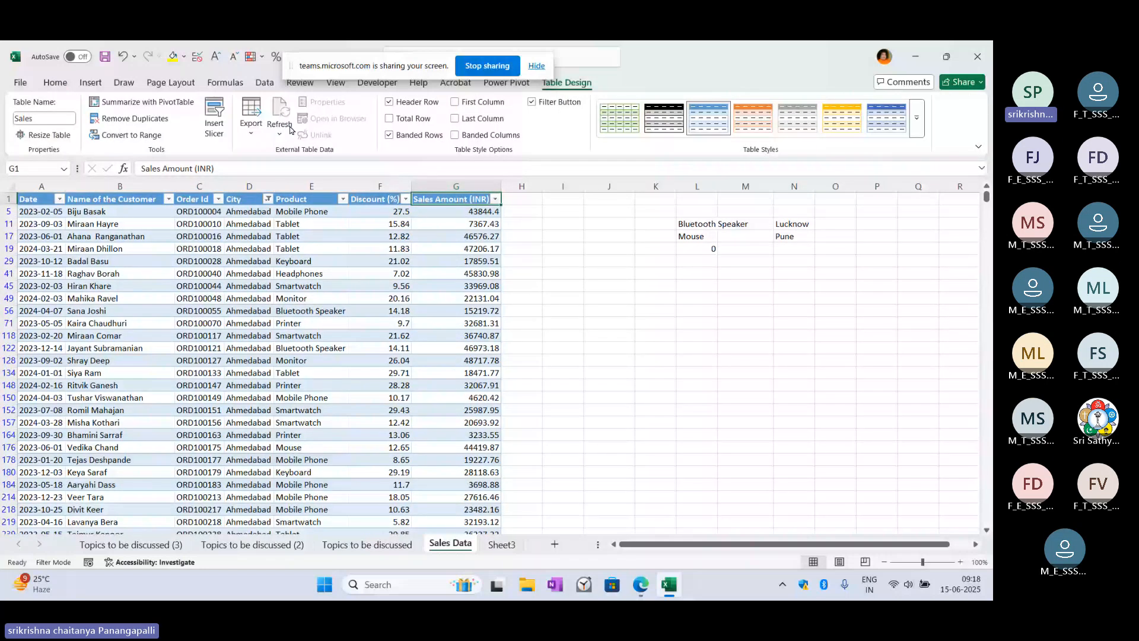
{"action": "left_click", "coordinate": [390, 118]}
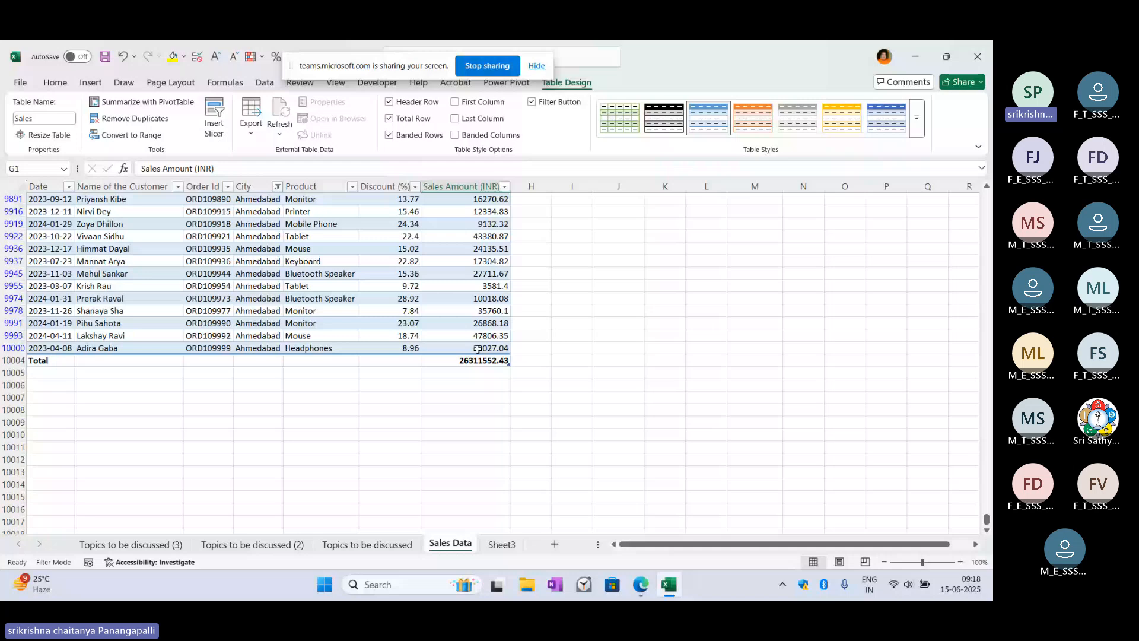
Step: Inspect the filtered Ahmedabad rows and the sales total in the last row of the table
{"action": "key", "text": "Down"}
{"action": "key", "text": "Down"}
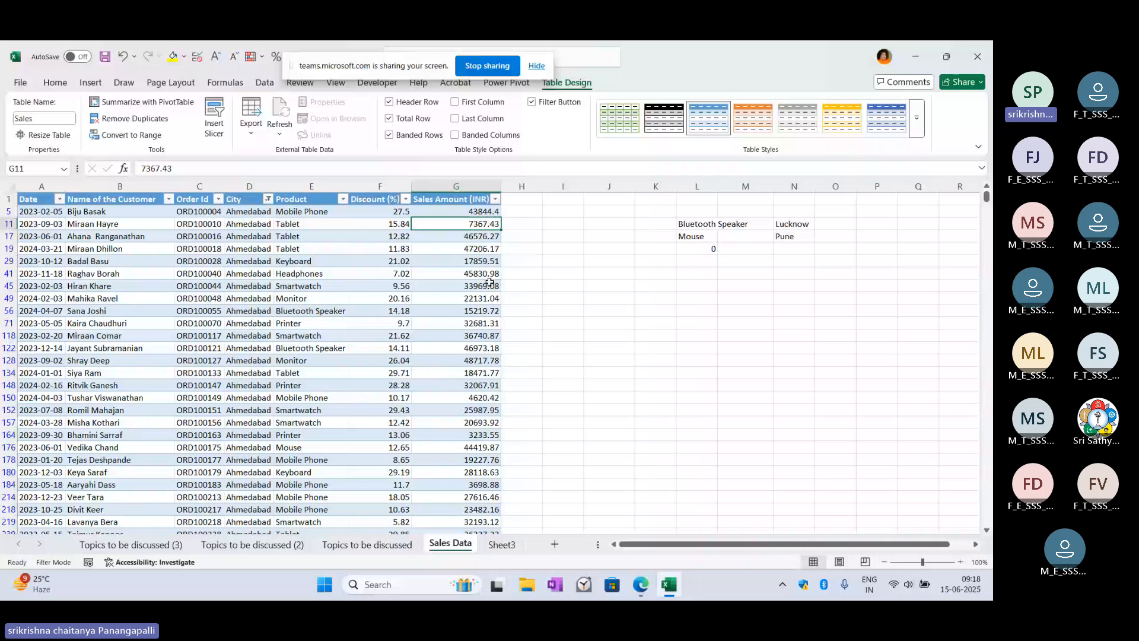
{"action": "key", "text": "Left"}
{"action": "key", "text": "Left"}
{"action": "key", "text": "Left"}
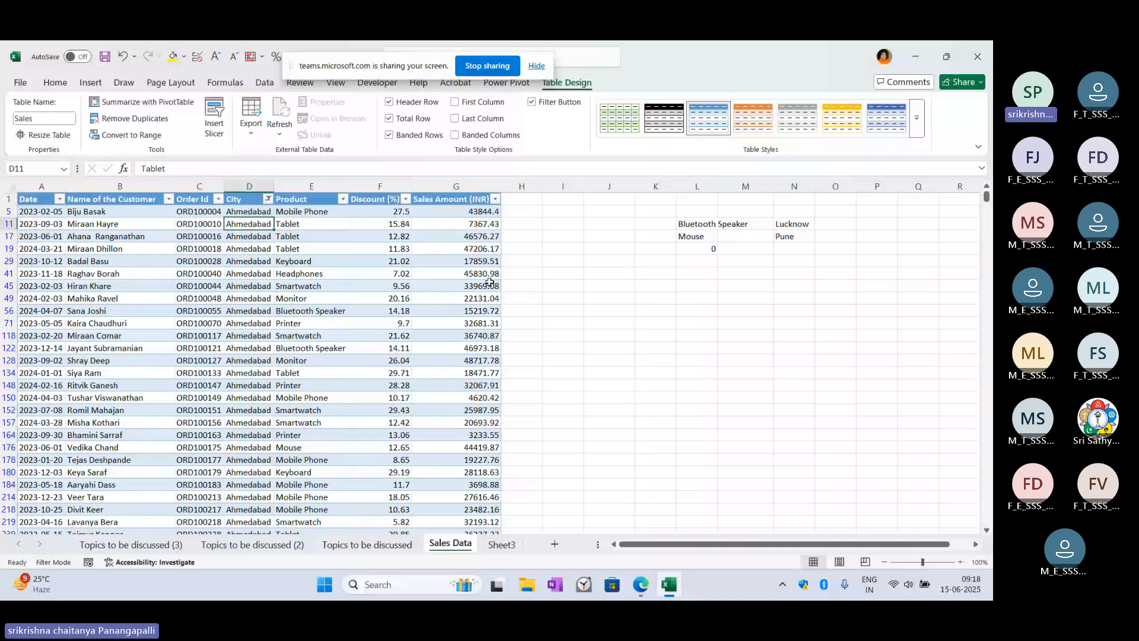
{"action": "key", "text": "ctrl+End"}
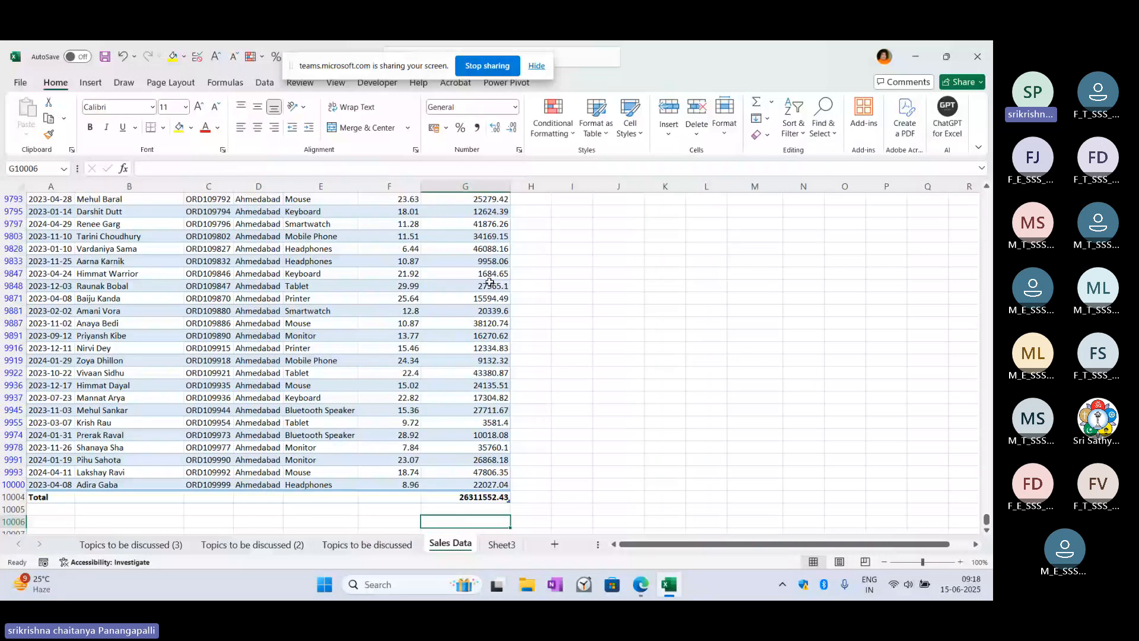
Step: Undo the table's total row and the City filter
{"action": "key", "text": "ctrl+Up"}
{"action": "key", "text": "ctrl+Up"}
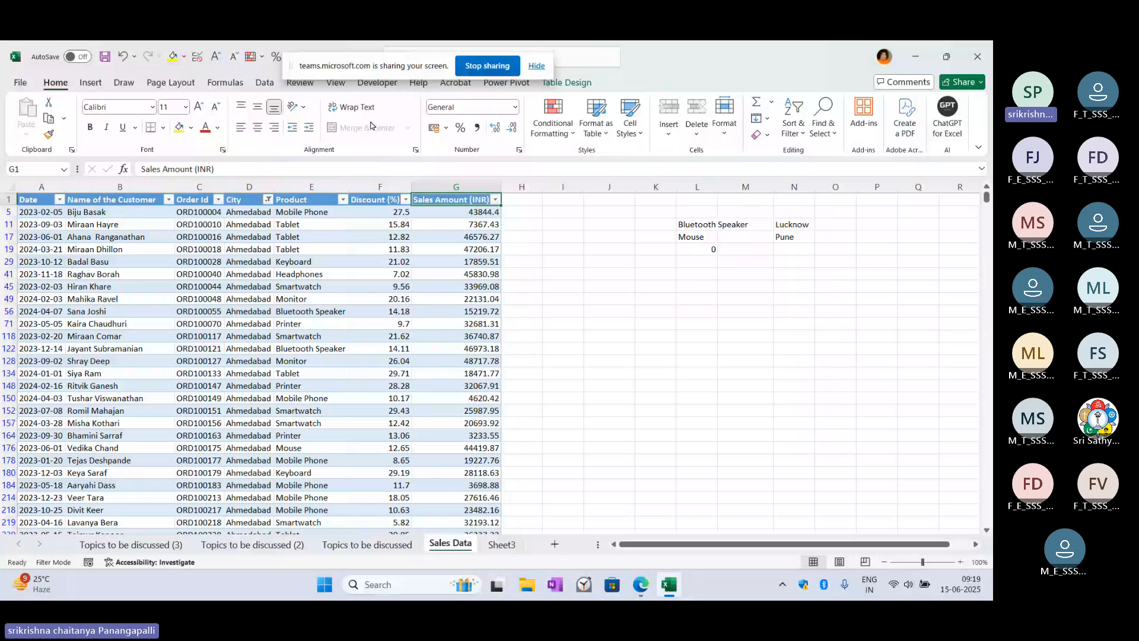
{"action": "key", "text": "ctrl+z"}
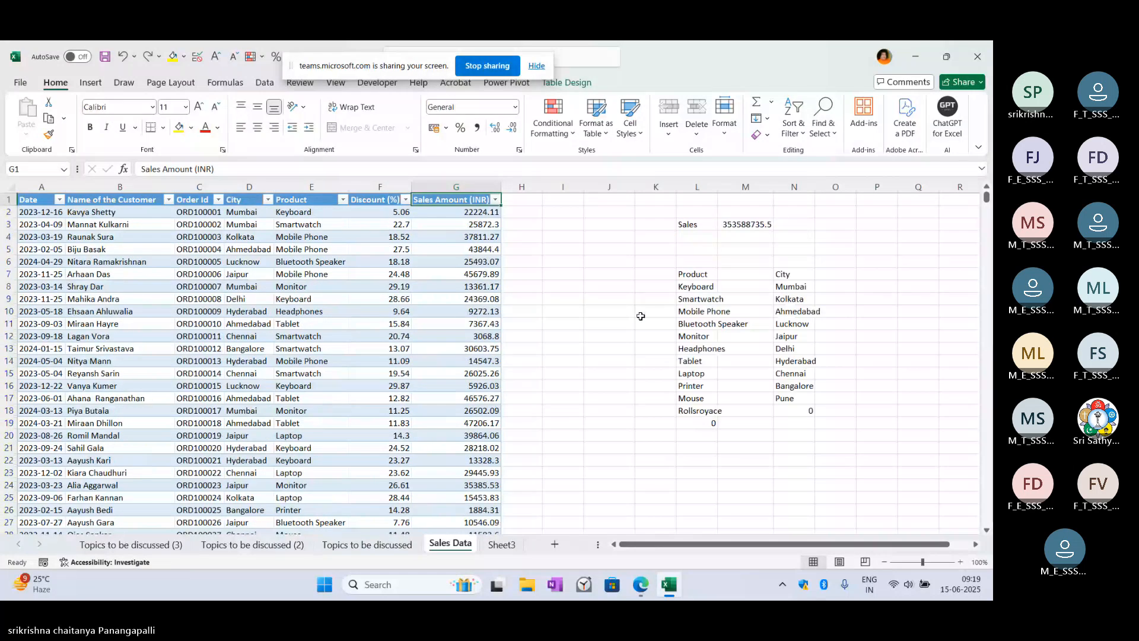
Step: Insert six blank rows above the Sales table's header row
{"action": "left_click", "coordinate": [7, 200]}
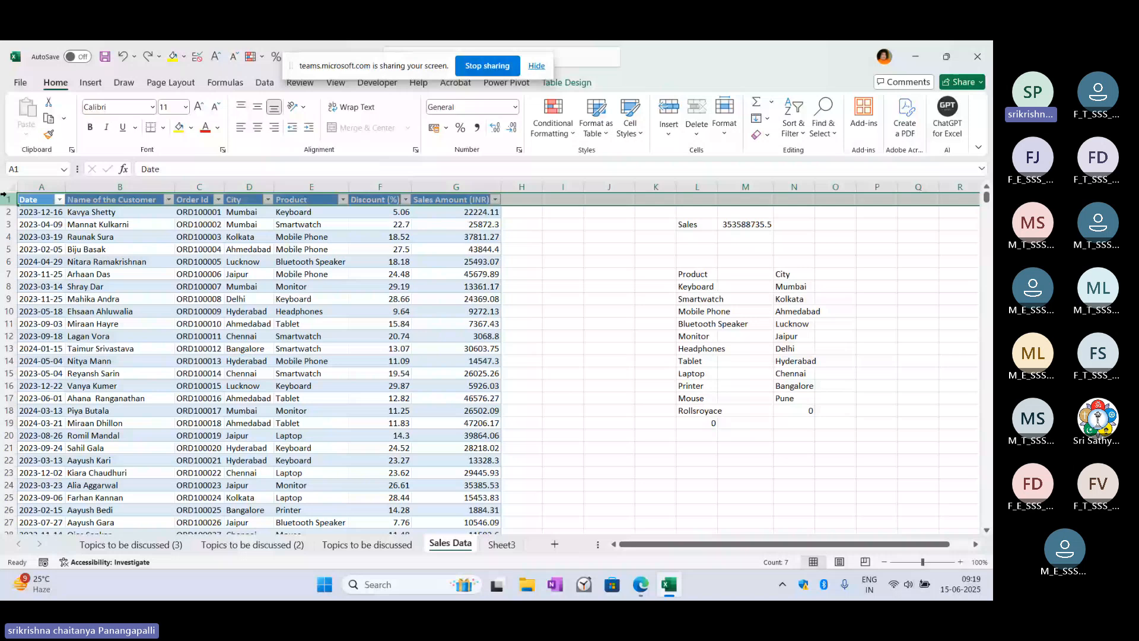
{"action": "left_click", "coordinate": [563, 299]}
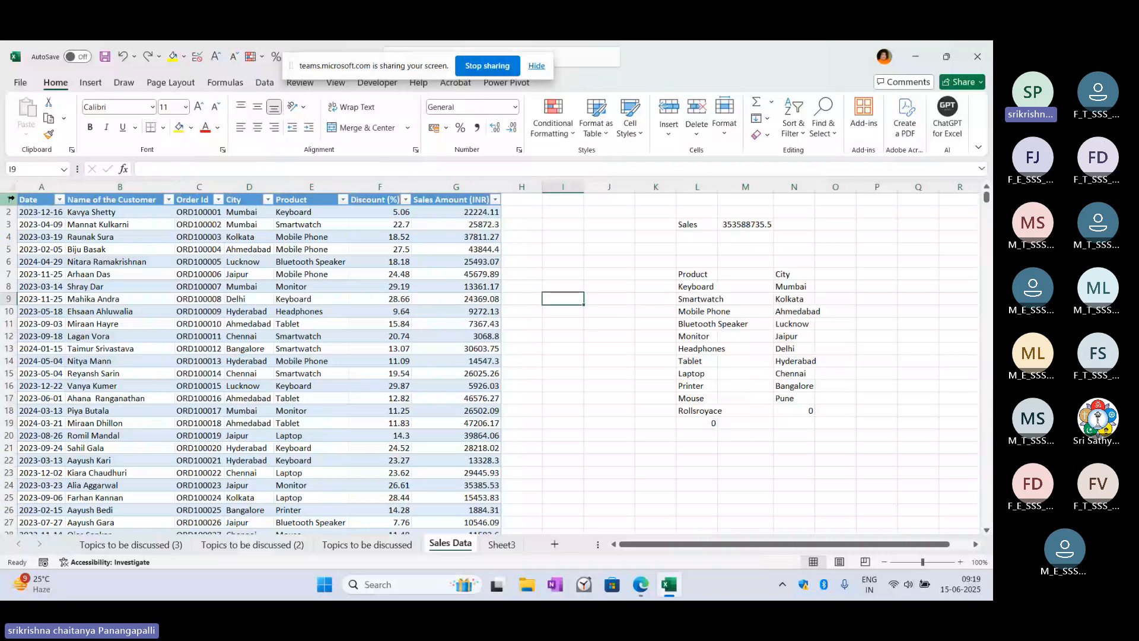
{"action": "left_click", "coordinate": [11, 198]}
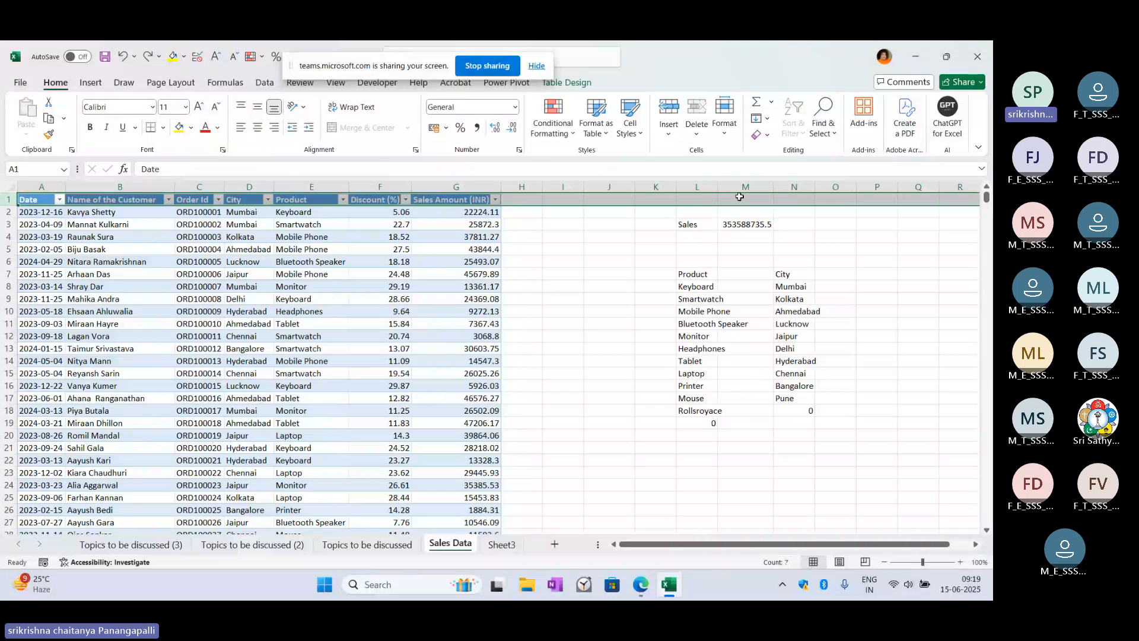
{"action": "left_click", "coordinate": [669, 134]}
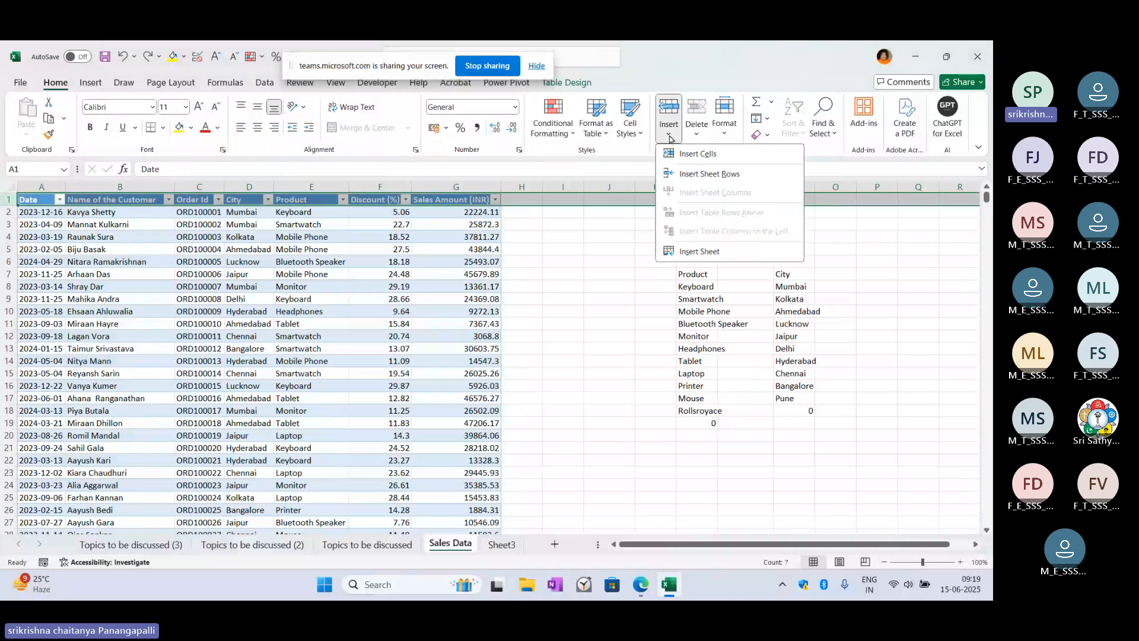
{"action": "left_click", "coordinate": [724, 174]}
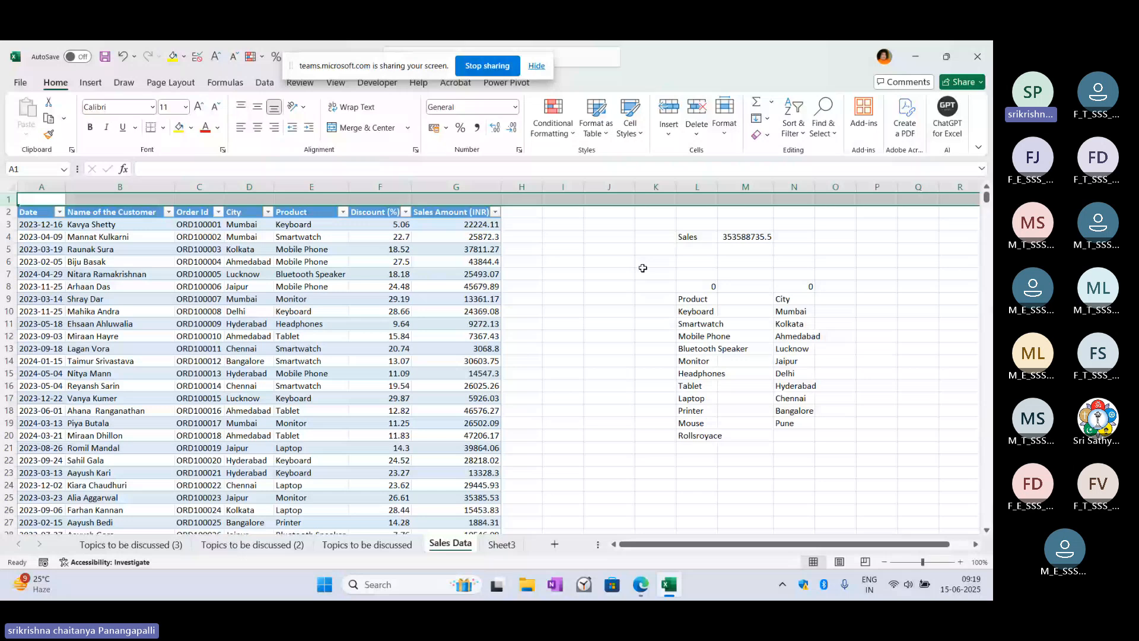
{"action": "left_click", "coordinate": [665, 107]}
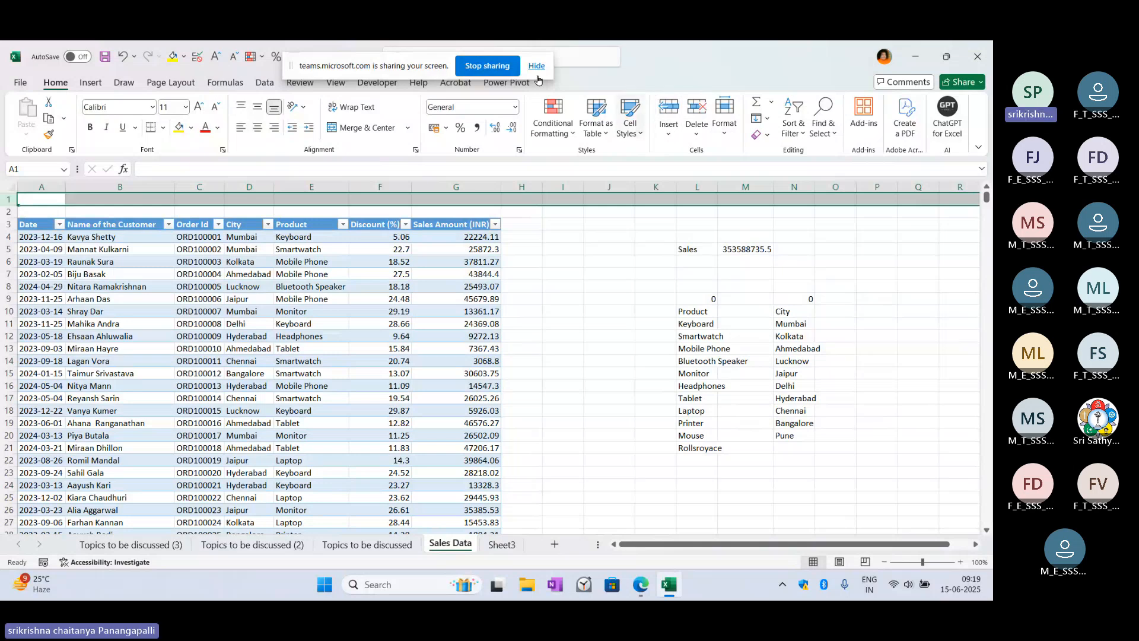
{"action": "left_click", "coordinate": [666, 107]}
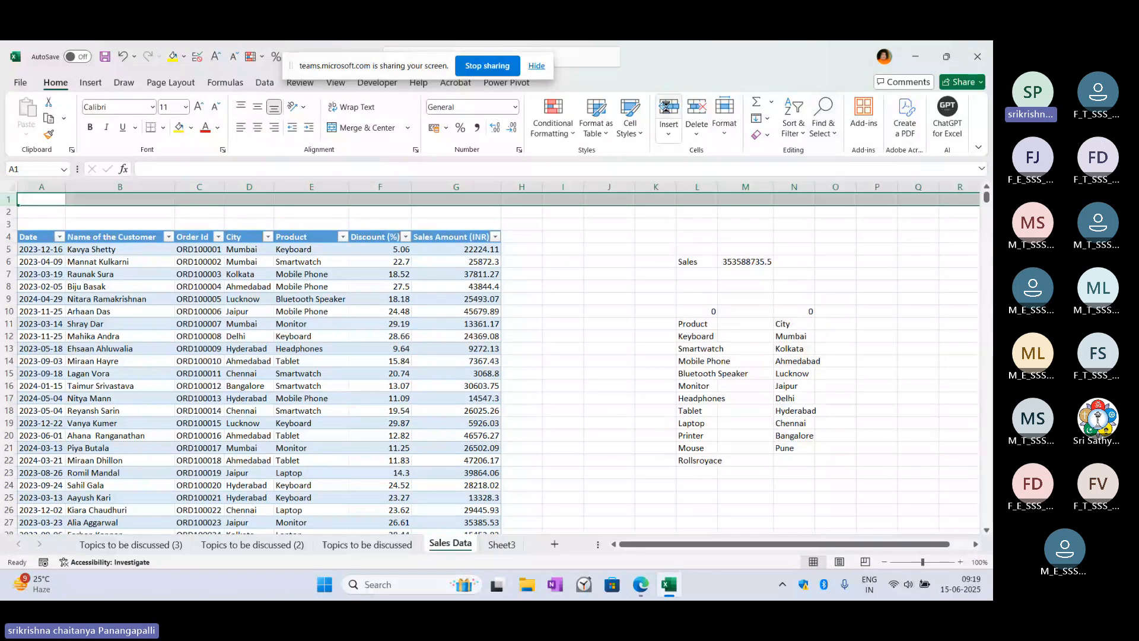
{"action": "double_click", "coordinate": [665, 107]}
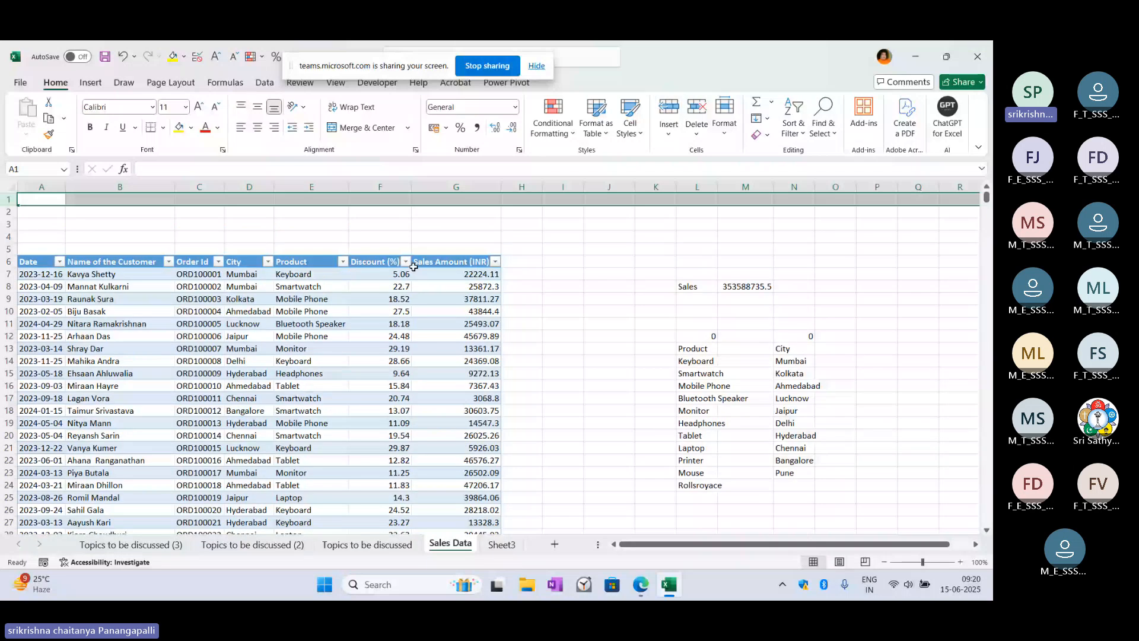
Step: Enter =SUMIFS(G:G,D:D,"Ahmedabad") in C3 to total the Sales Amount for that city
{"action": "left_click", "coordinate": [120, 224]}
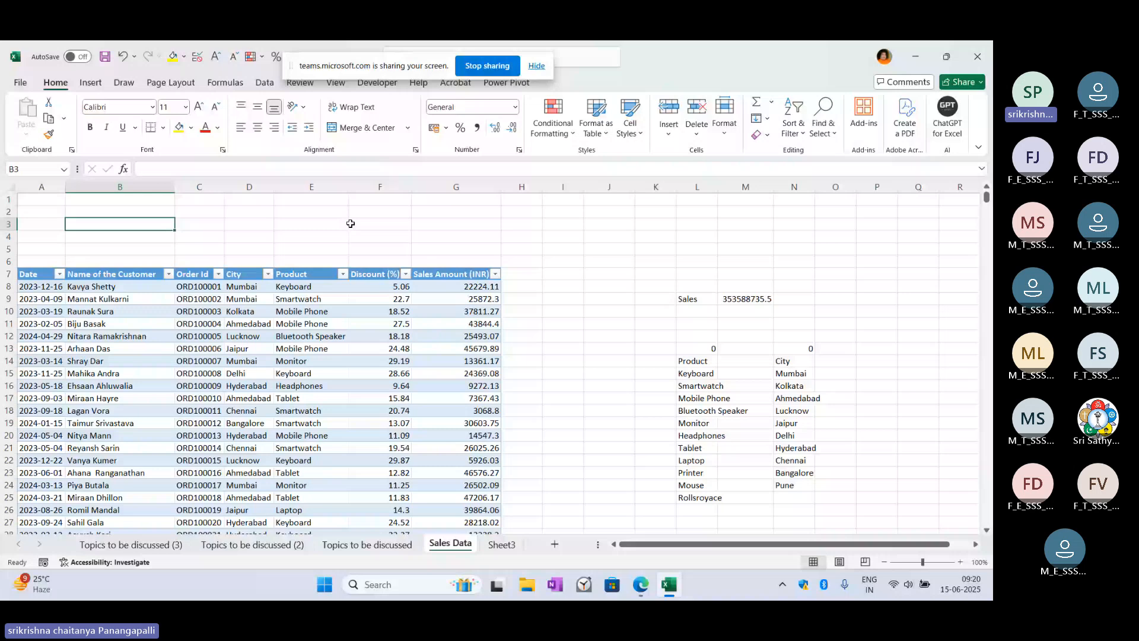
{"action": "key", "text": "Right"}
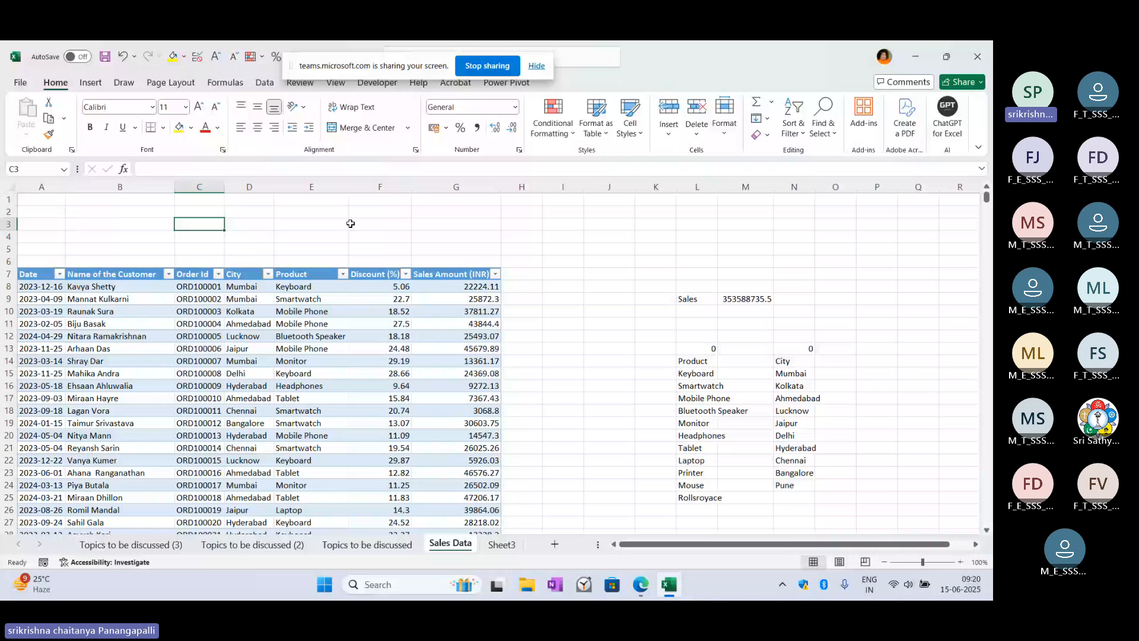
{"action": "type", "text": "="}
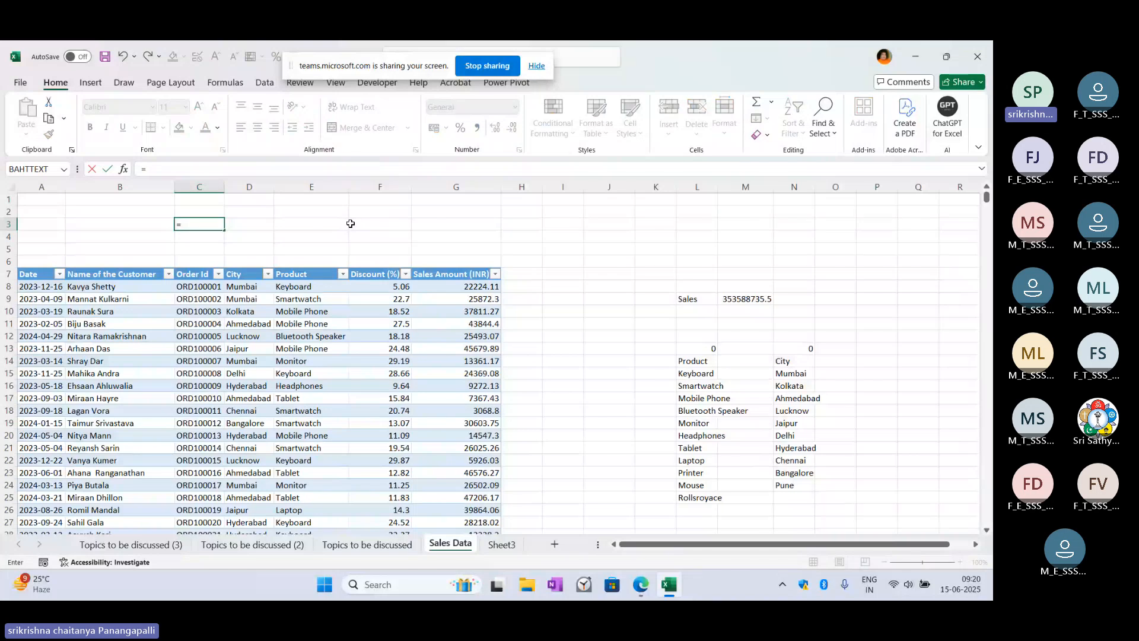
{"action": "type", "text": "s"}
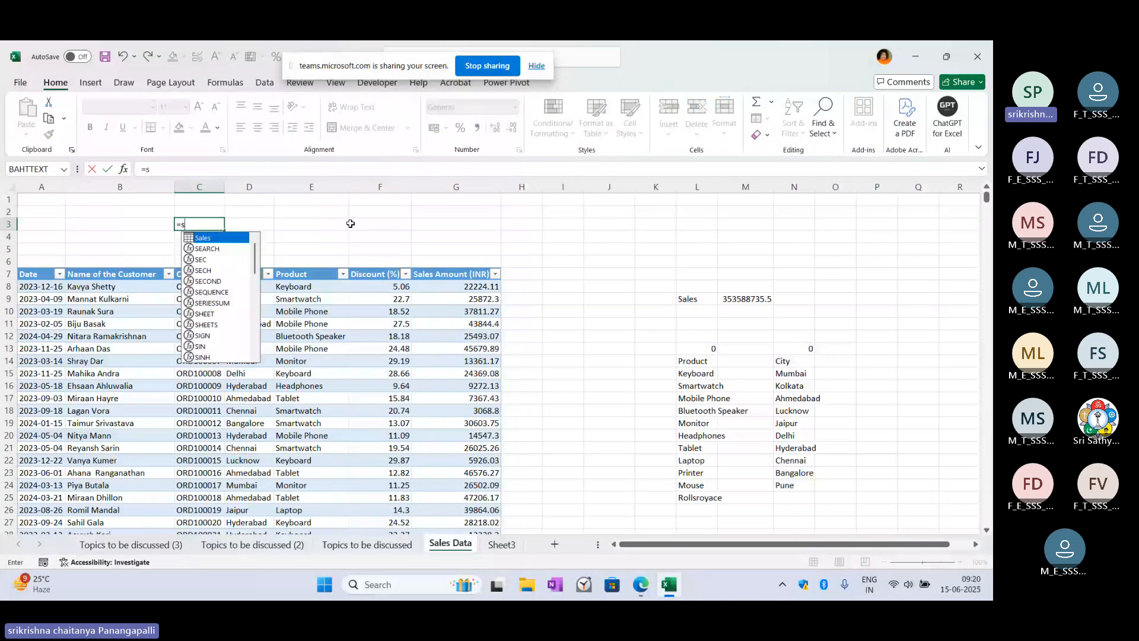
{"action": "type", "text": "umifs"}
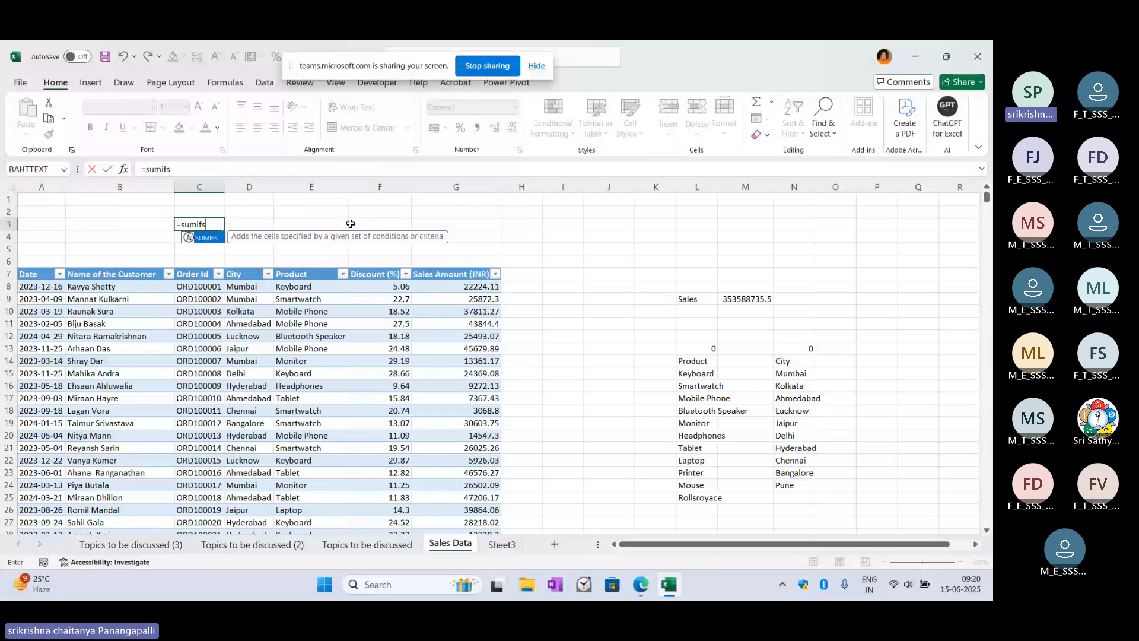
{"action": "key", "text": "Tab"}
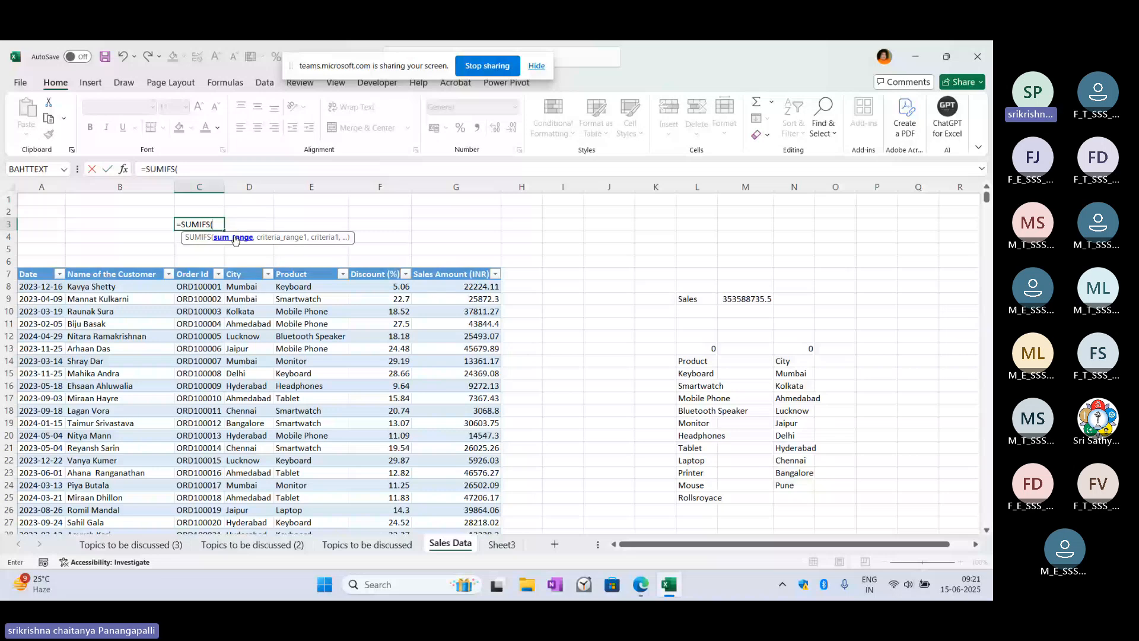
{"action": "left_click", "coordinate": [460, 187]}
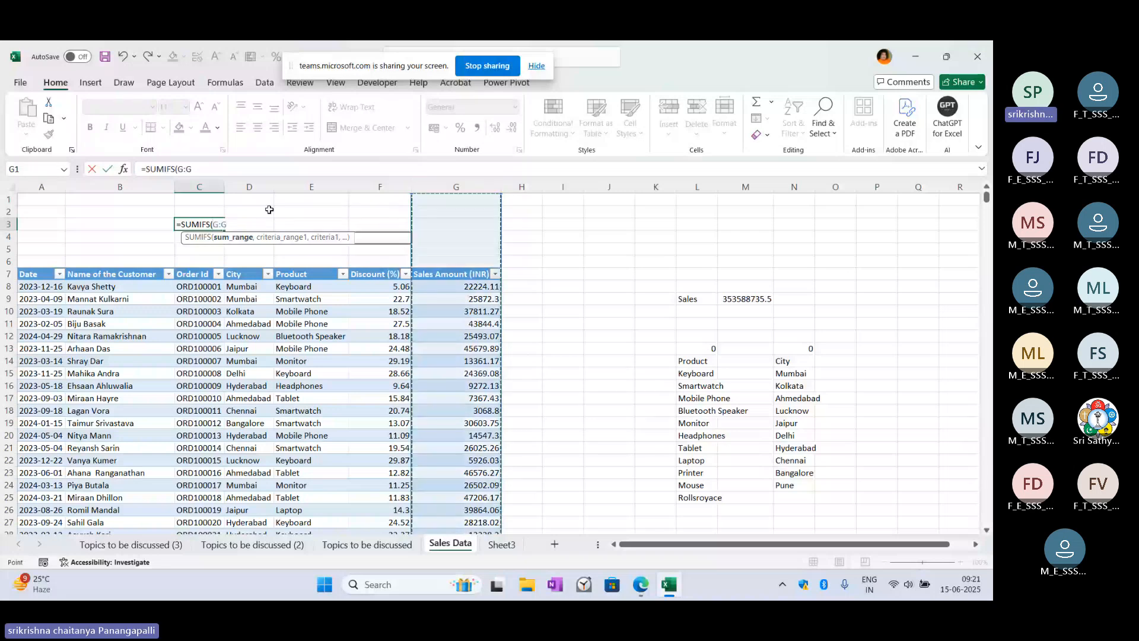
{"action": "type", "text": ","}
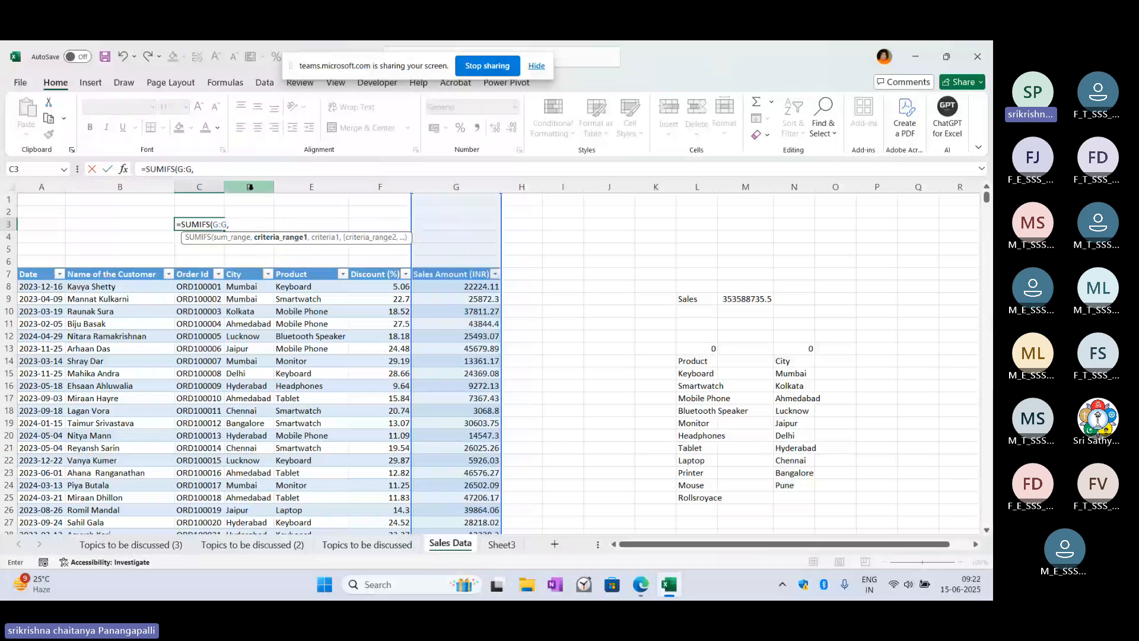
{"action": "left_click", "coordinate": [250, 187]}
{"action": "type", "text": ","}
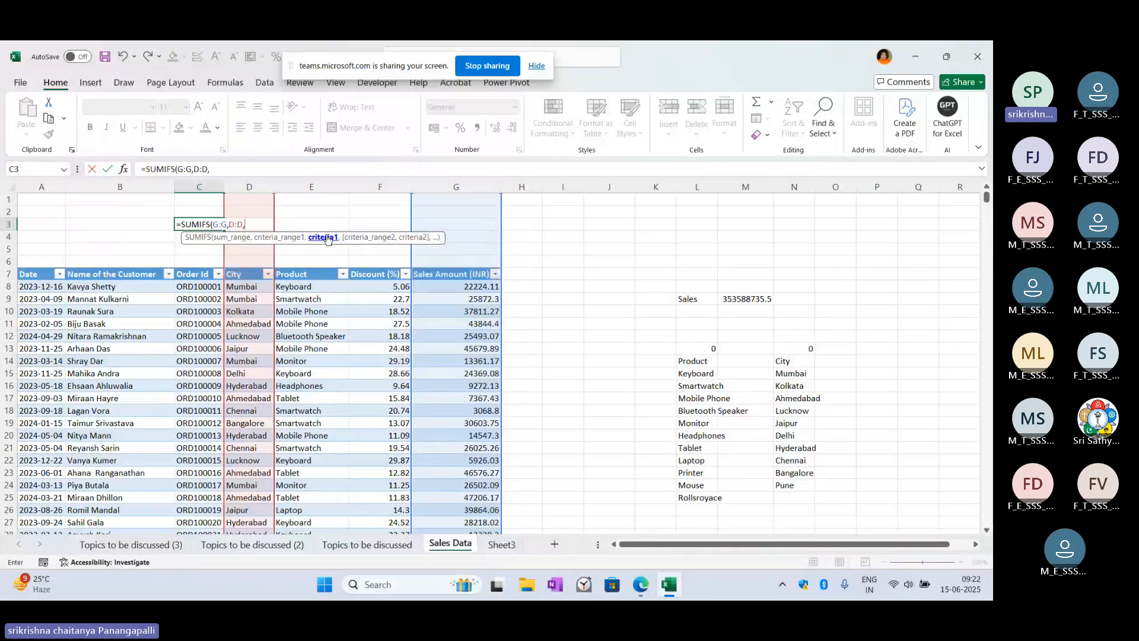
{"action": "type", "text": "Ahmedabad\")"}
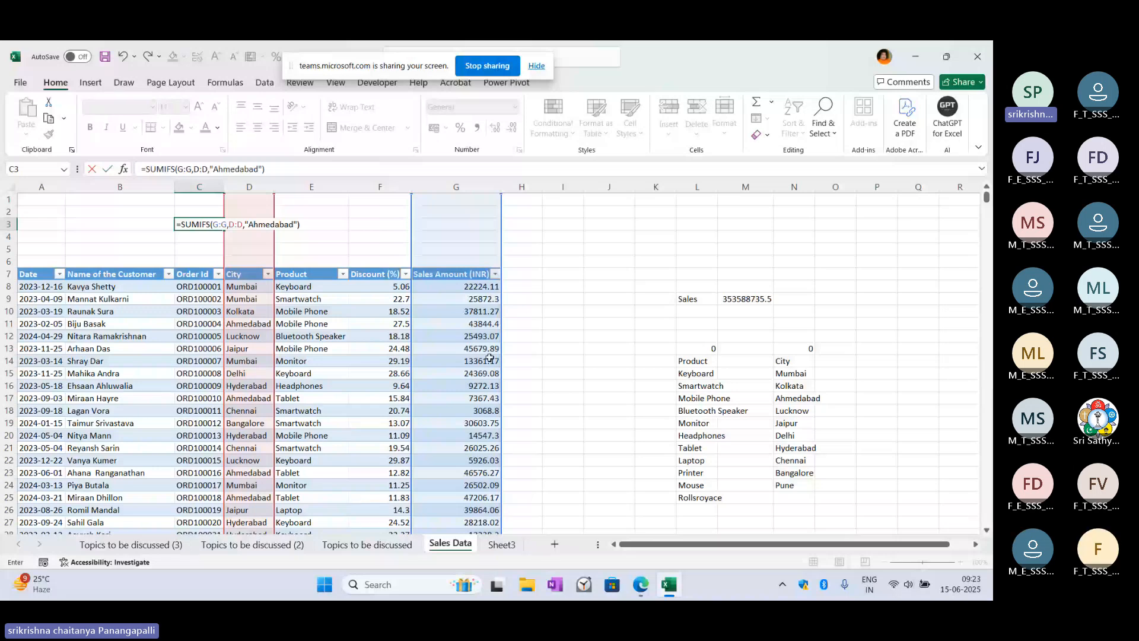
{"action": "key", "text": "Return"}
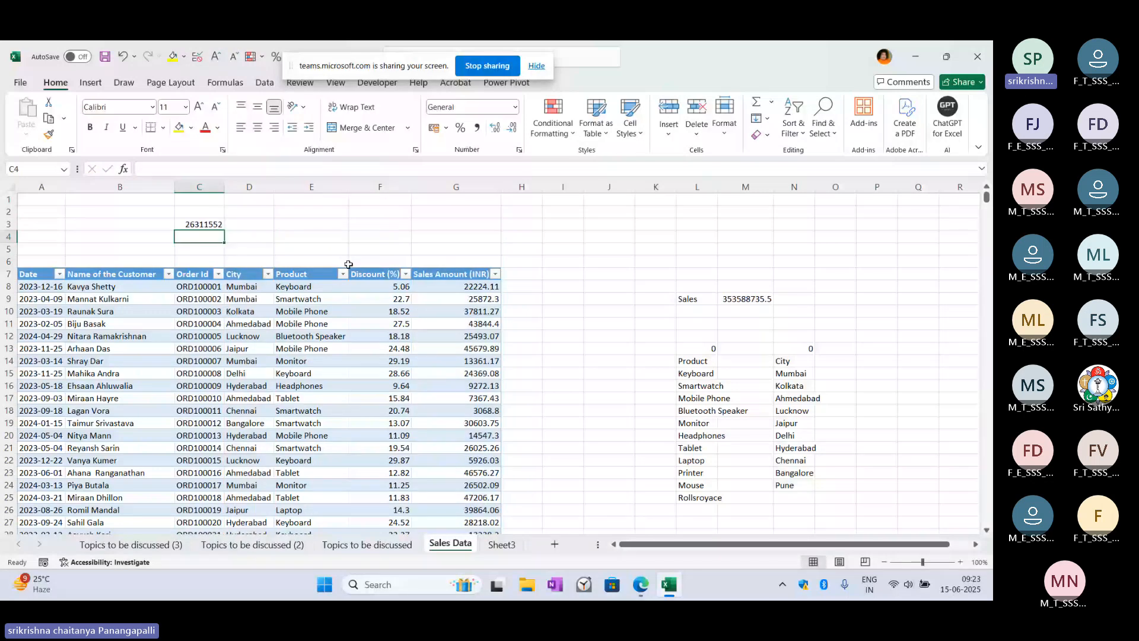
Step: Change the city criterion of the SUMIFS formula in C3 to "Delhi"
{"action": "key", "text": "Up"}
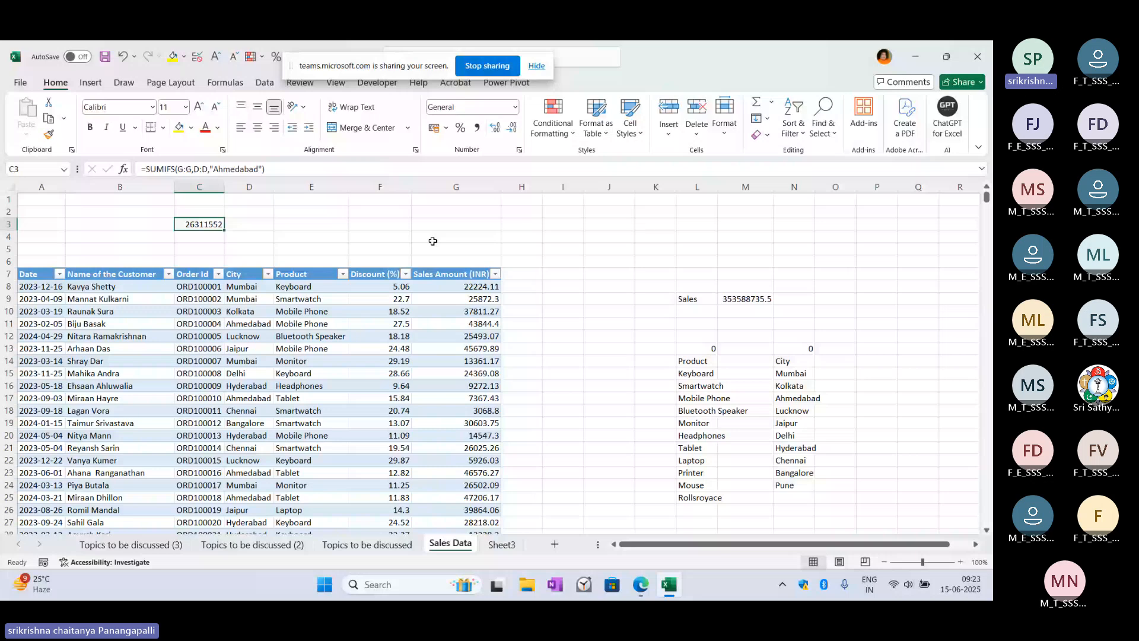
{"action": "double_click", "coordinate": [204, 224]}
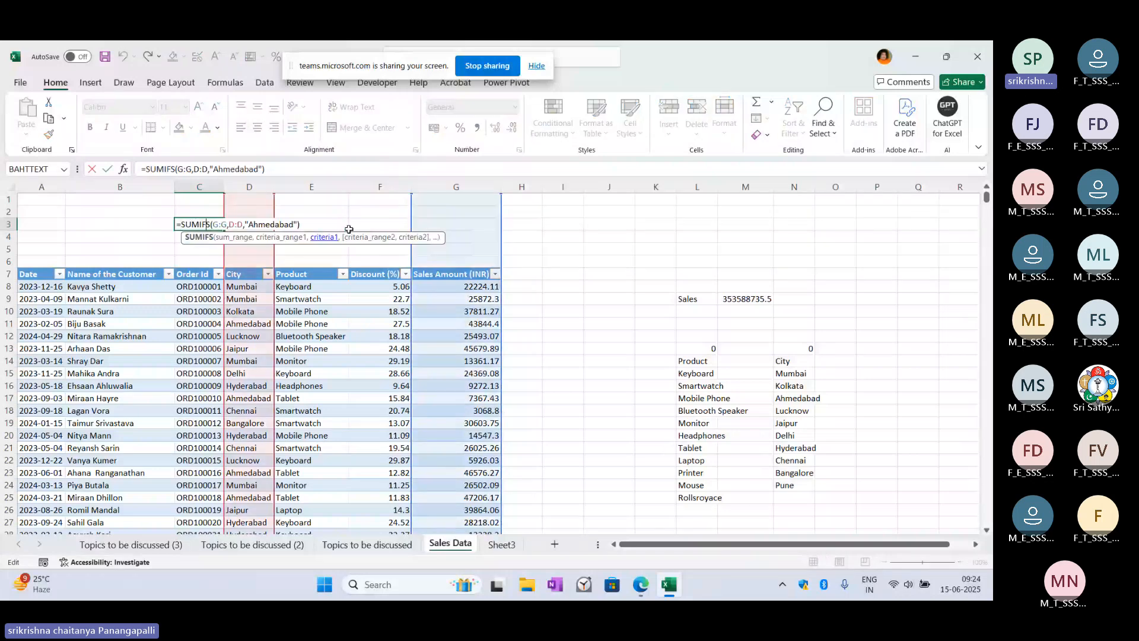
{"action": "left_click", "coordinate": [293, 223]}
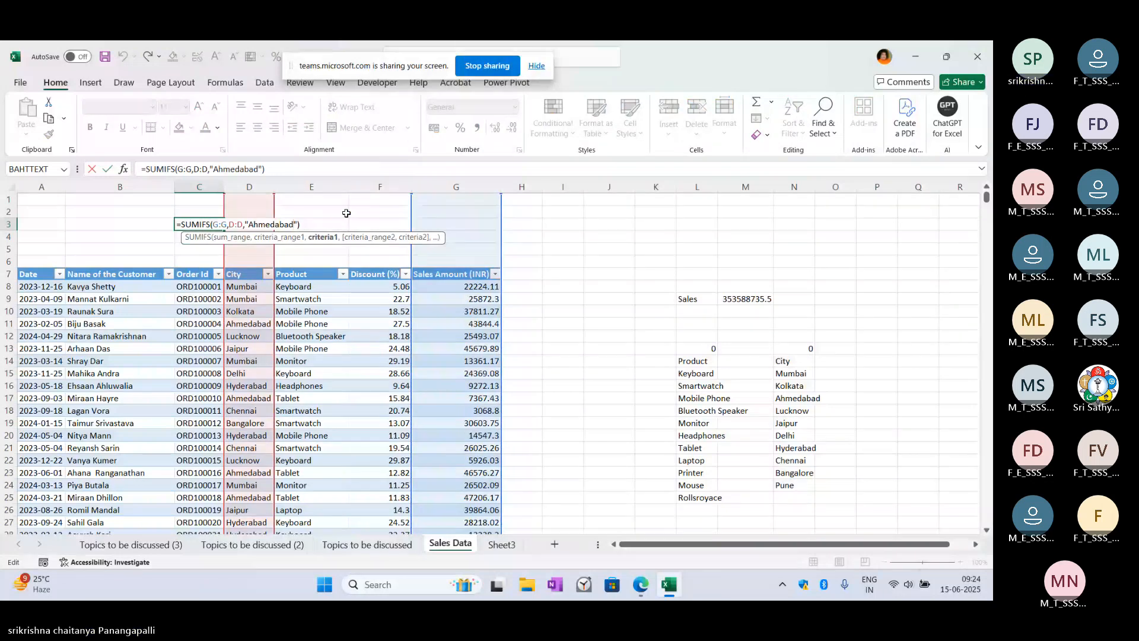
{"action": "key", "text": "BackSpace"}
{"action": "key", "text": "BackSpace"}
{"action": "key", "text": "BackSpace"}
{"action": "key", "text": "BackSpace"}
{"action": "key", "text": "BackSpace"}
{"action": "key", "text": "BackSpace"}
{"action": "key", "text": "BackSpace"}
{"action": "key", "text": "BackSpace"}
{"action": "key", "text": "BackSpace"}
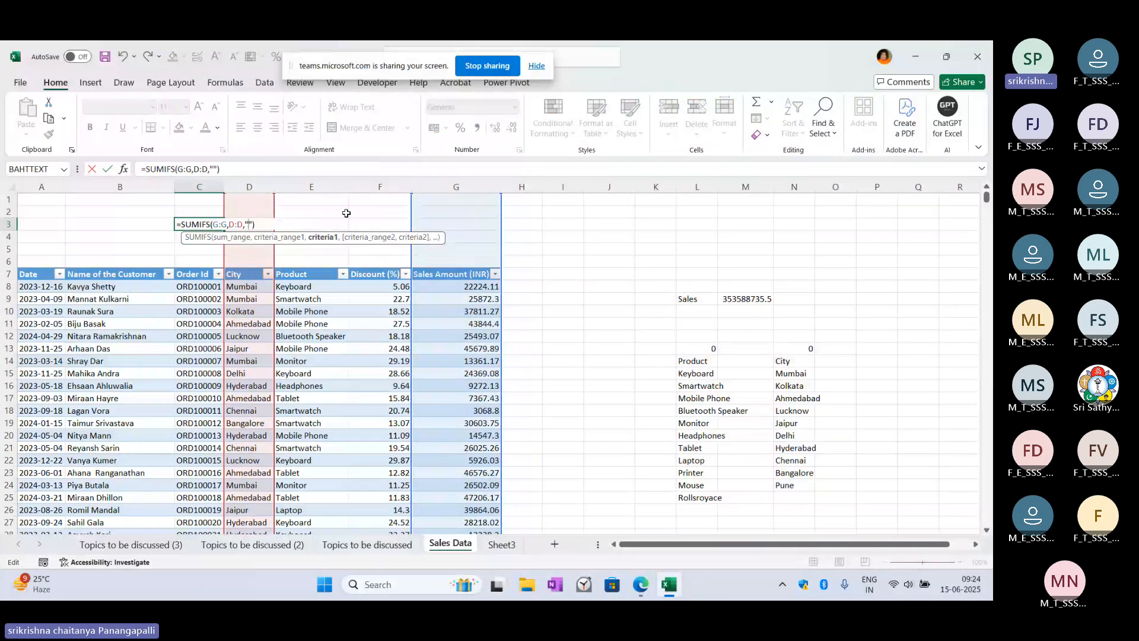
{"action": "key", "text": "Return"}
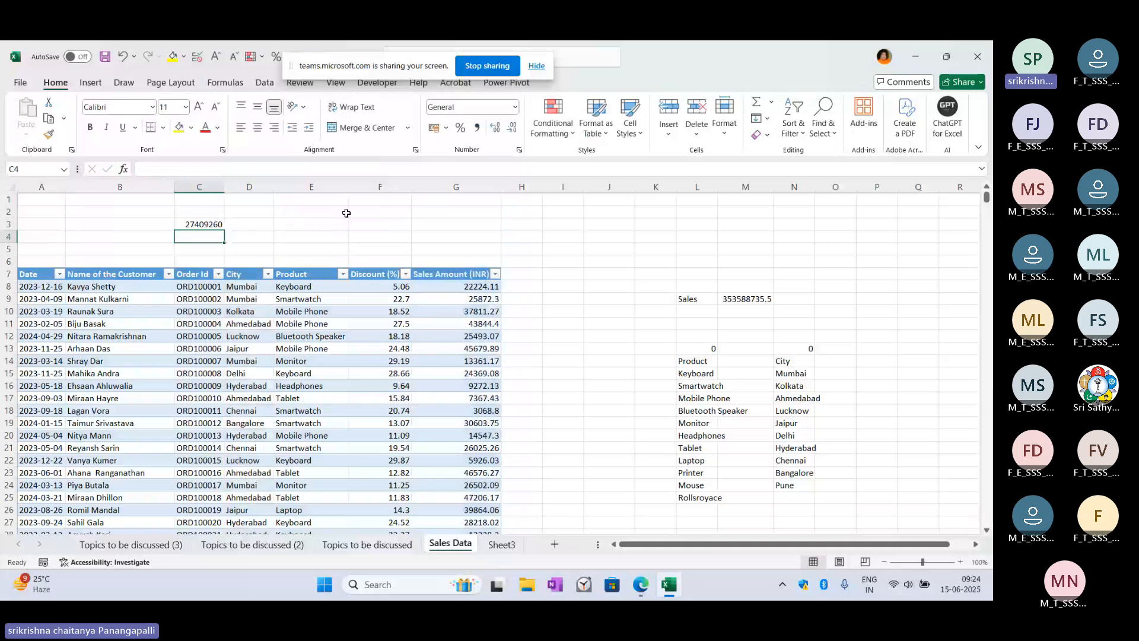
Step: Change the city criterion of the SUMIFS formula in C3 to "Mumbai"
{"action": "key", "text": "Up"}
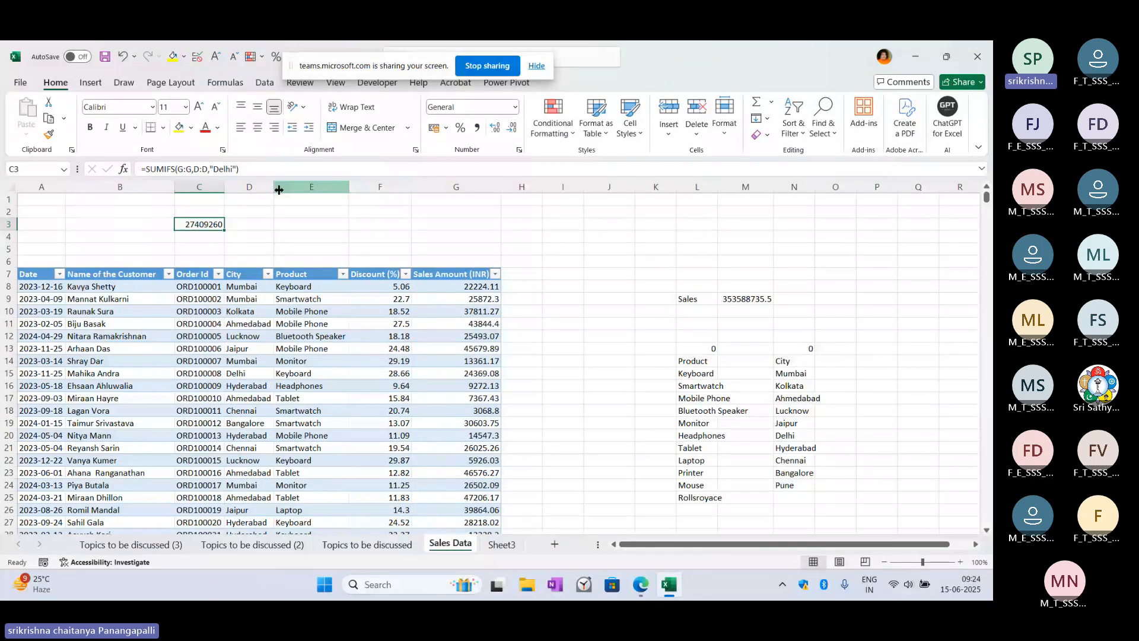
{"action": "double_click", "coordinate": [210, 225]}
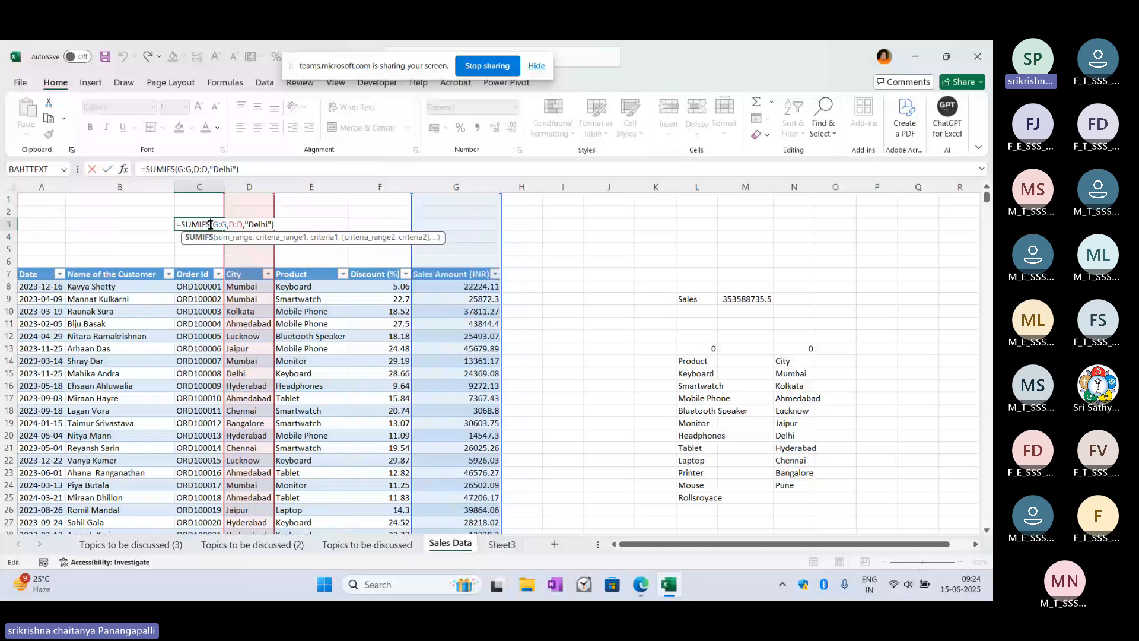
{"action": "left_click", "coordinate": [268, 224]}
{"action": "key", "text": "BackSpace"}
{"action": "key", "text": "BackSpace"}
{"action": "key", "text": "BackSpace"}
{"action": "key", "text": "BackSpace"}
{"action": "key", "text": "BackSpace"}
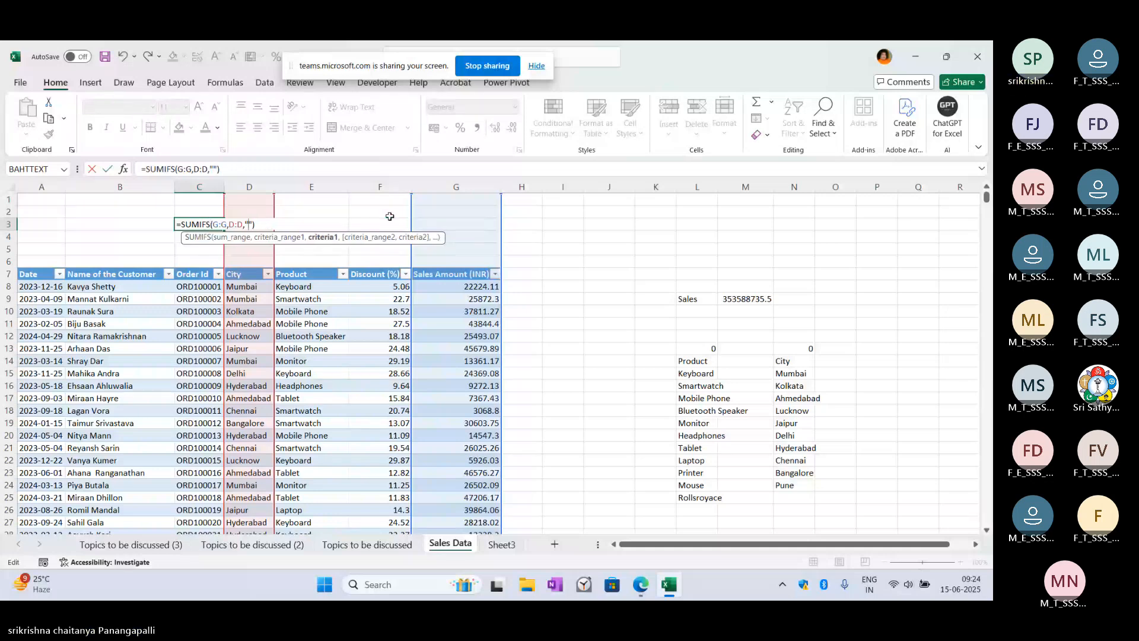
{"action": "type", "text": "M"}
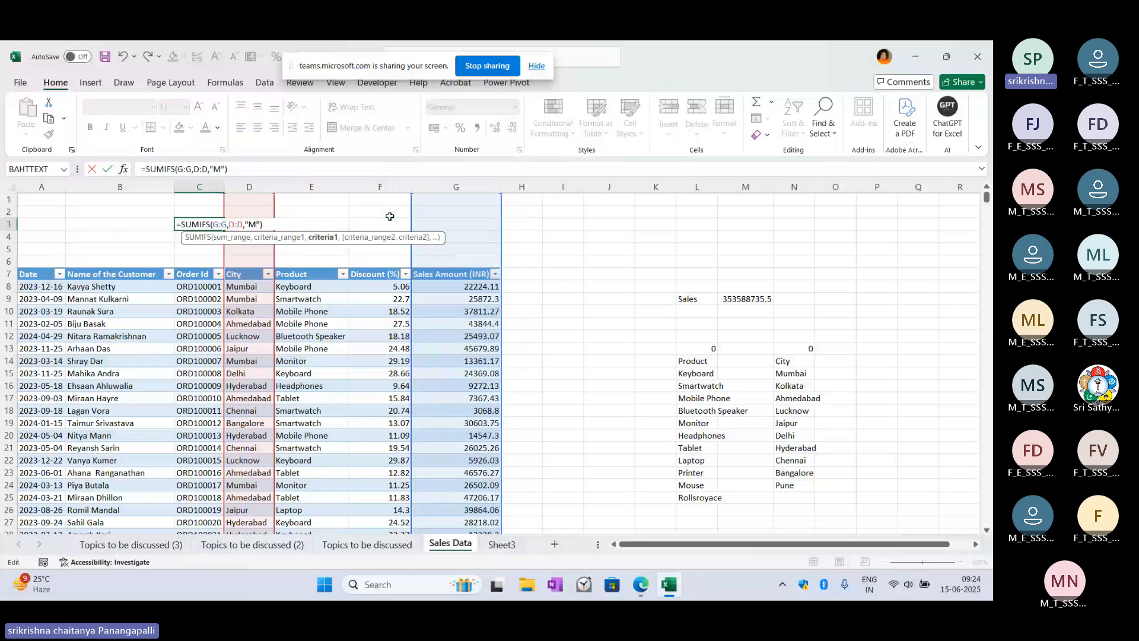
{"action": "type", "text": "umbai"}
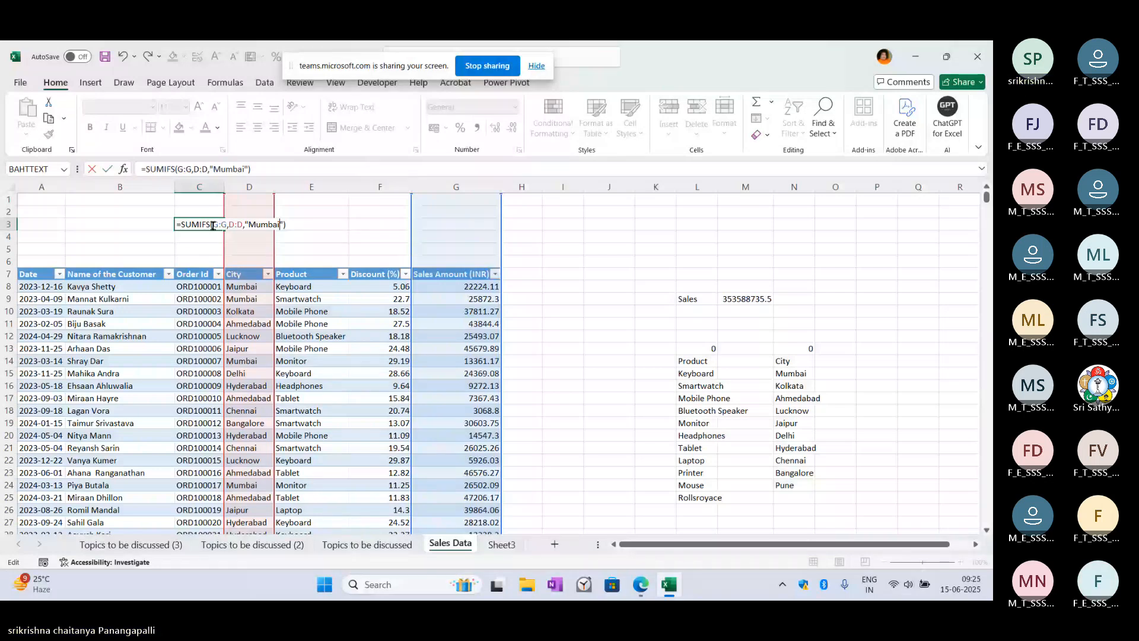
Step: Switch to the Teams meeting, turn the microphone on, hide the sharing notice, and return to the Excel workbook
{"action": "key", "text": "alt+Tab"}
{"action": "left_click", "coordinate": [830, 107]}
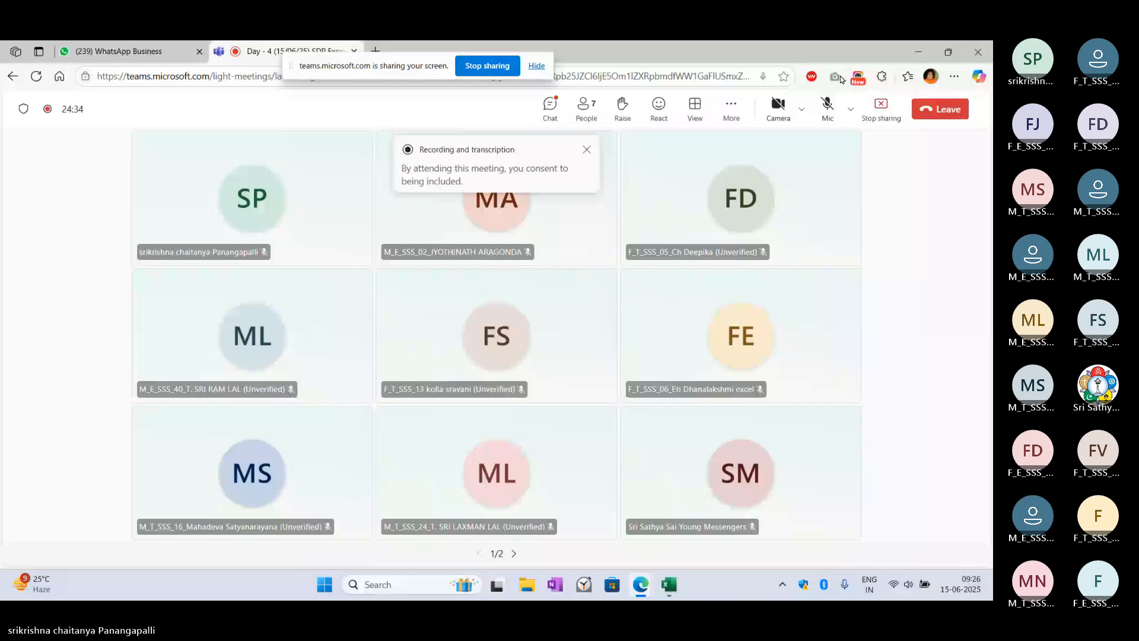
{"action": "left_click", "coordinate": [536, 66]}
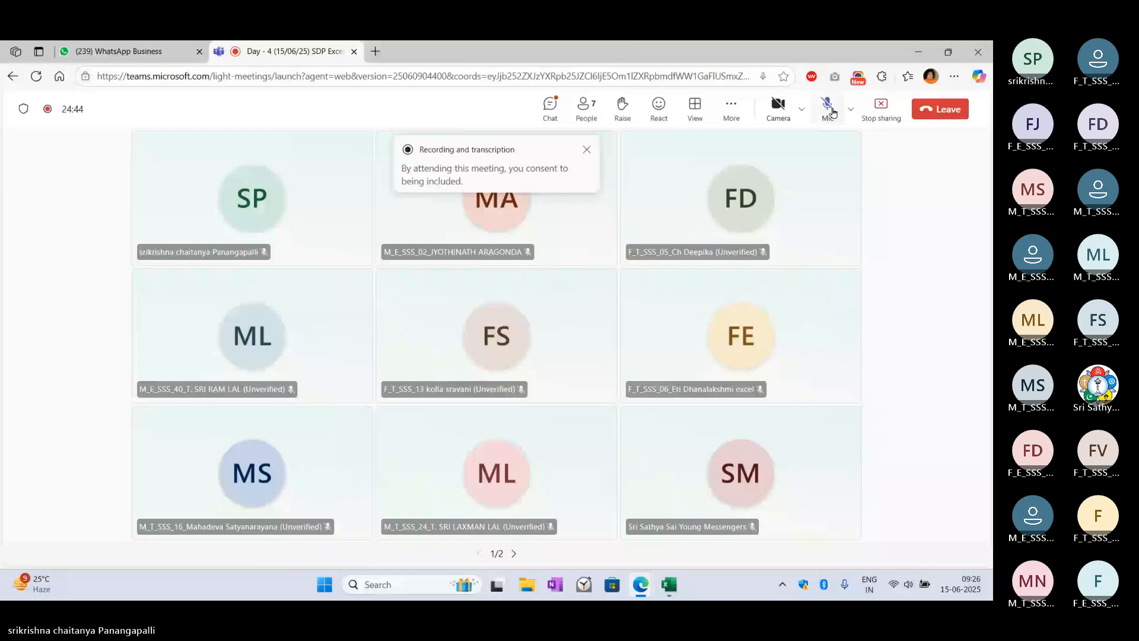
{"action": "key", "text": "alt+Tab"}
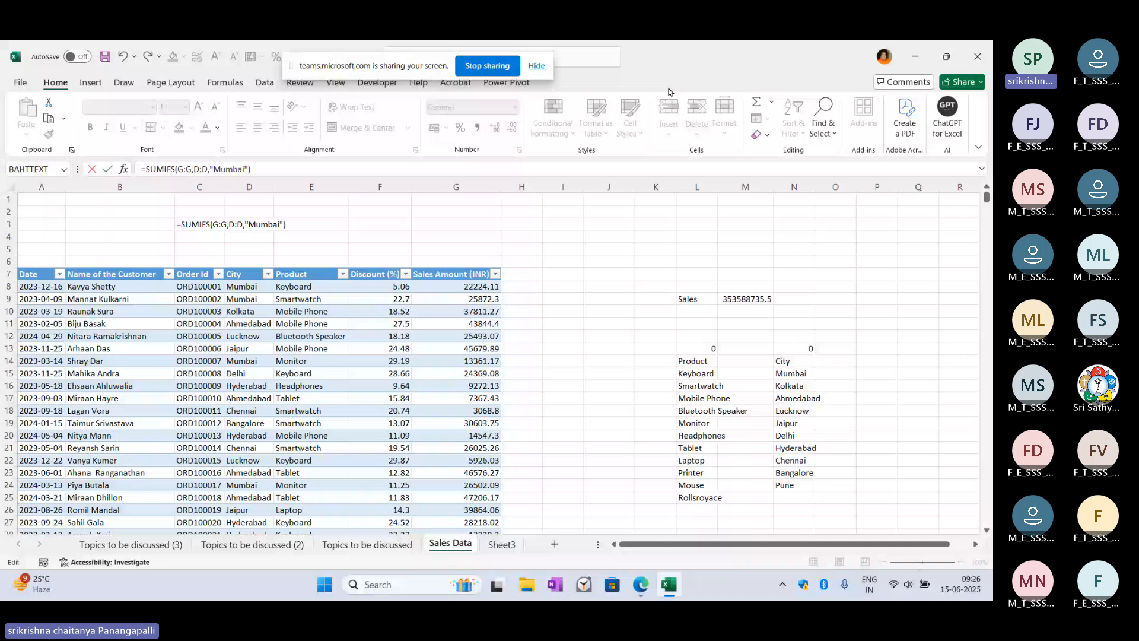
Step: Replace the "Mumbai" criterion in the SUMIFS formula in C3 with a reference to cell B3
{"action": "left_click", "coordinate": [563, 223]}
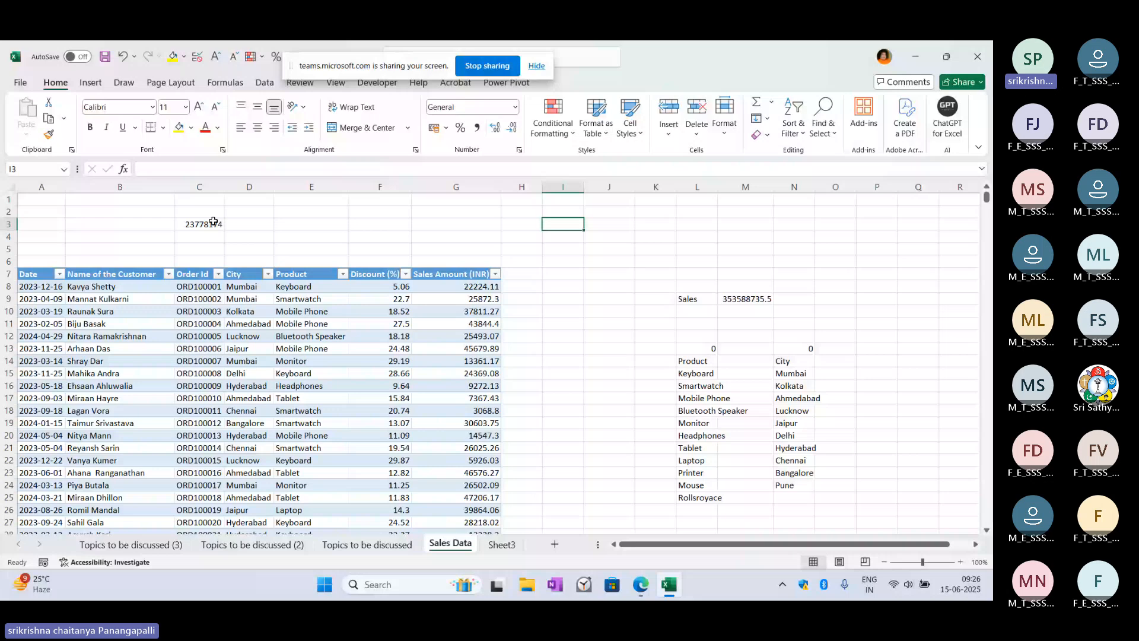
{"action": "double_click", "coordinate": [213, 222]}
{"action": "double_click", "coordinate": [266, 225]}
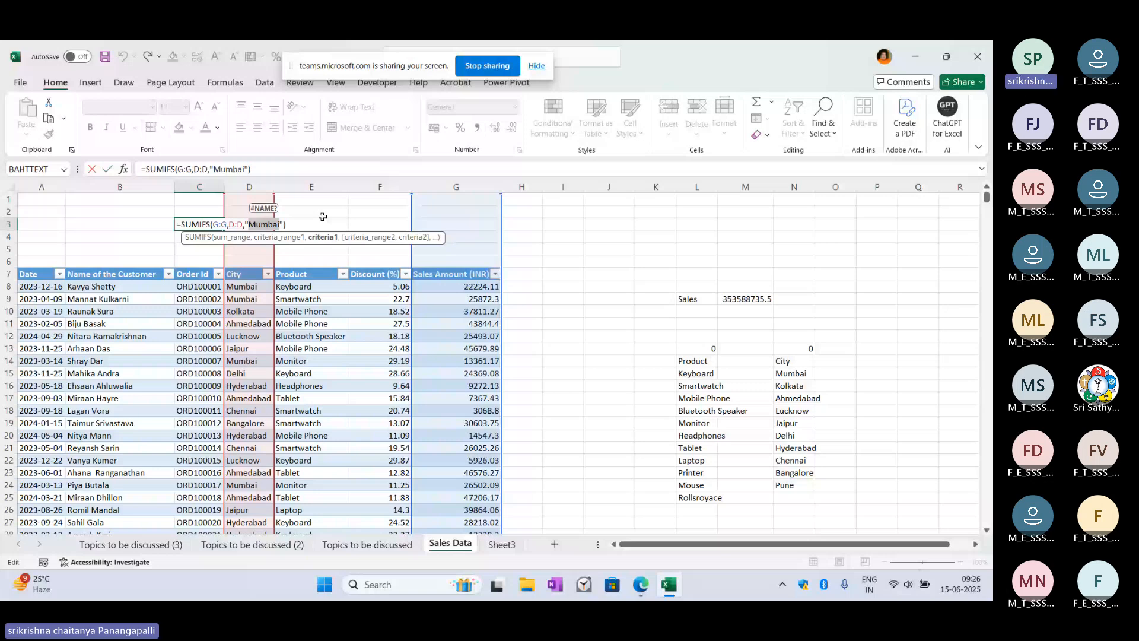
{"action": "key", "text": "BackSpace"}
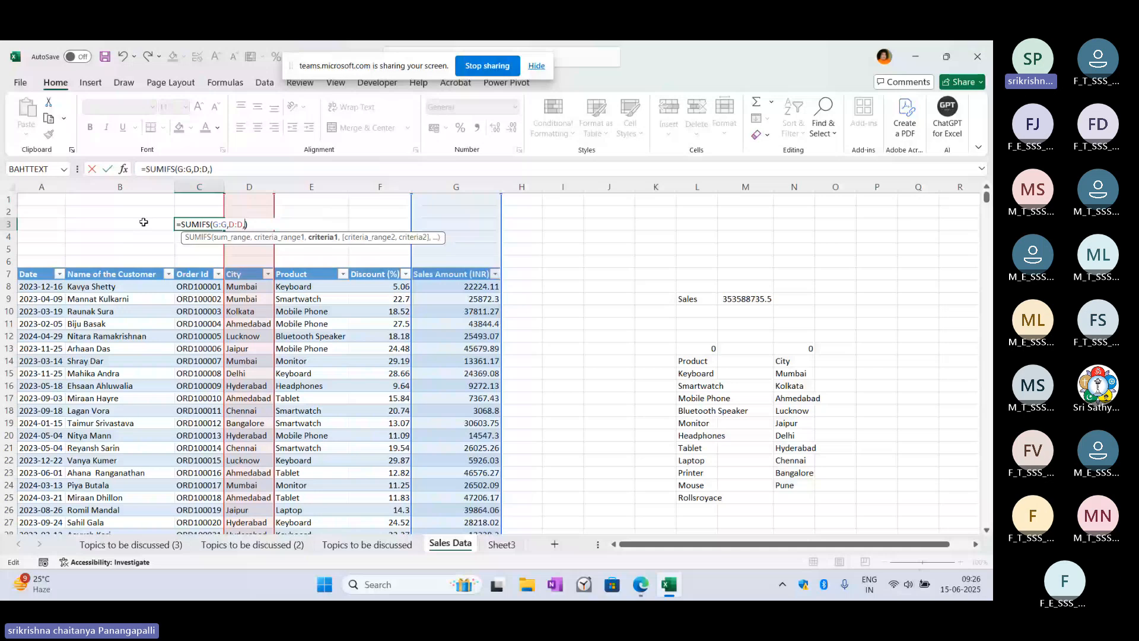
{"action": "left_click", "coordinate": [143, 222]}
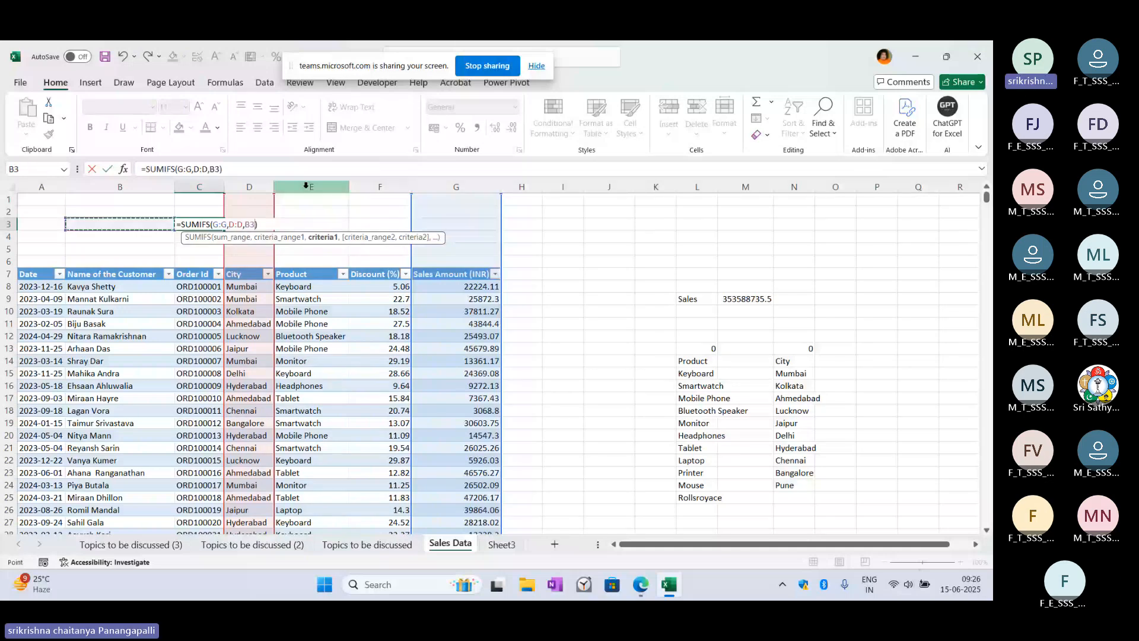
{"action": "key", "text": "Return"}
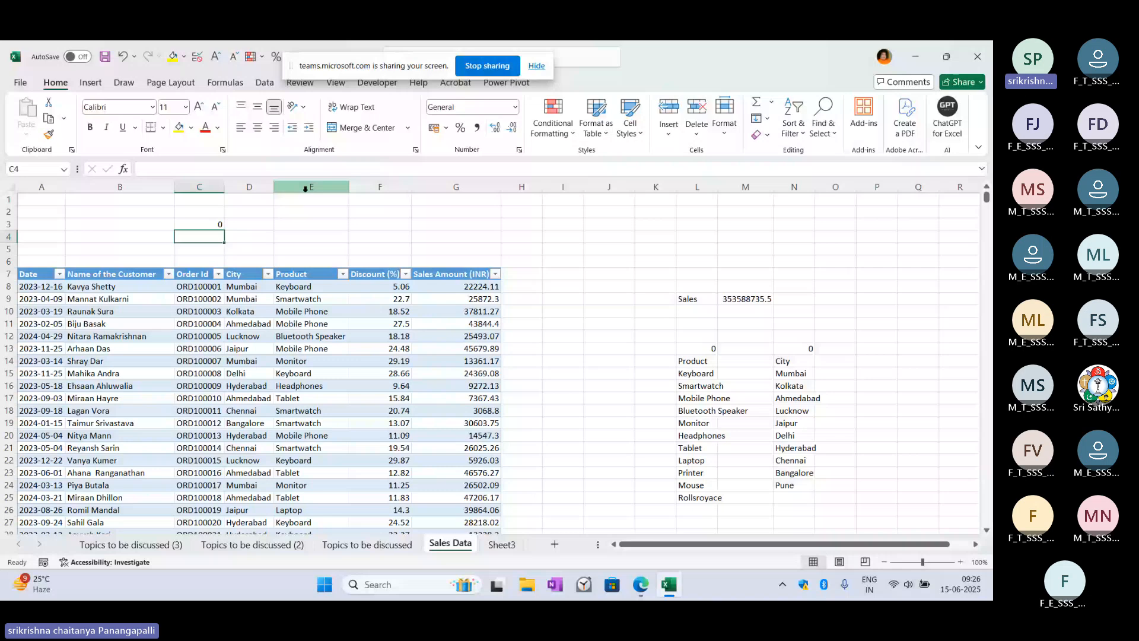
Step: Test the formula by entering Mumbai, Kolkata and Jaipur one after another as the city in B3
{"action": "left_click", "coordinate": [134, 222]}
{"action": "type", "text": "Mumbai"}
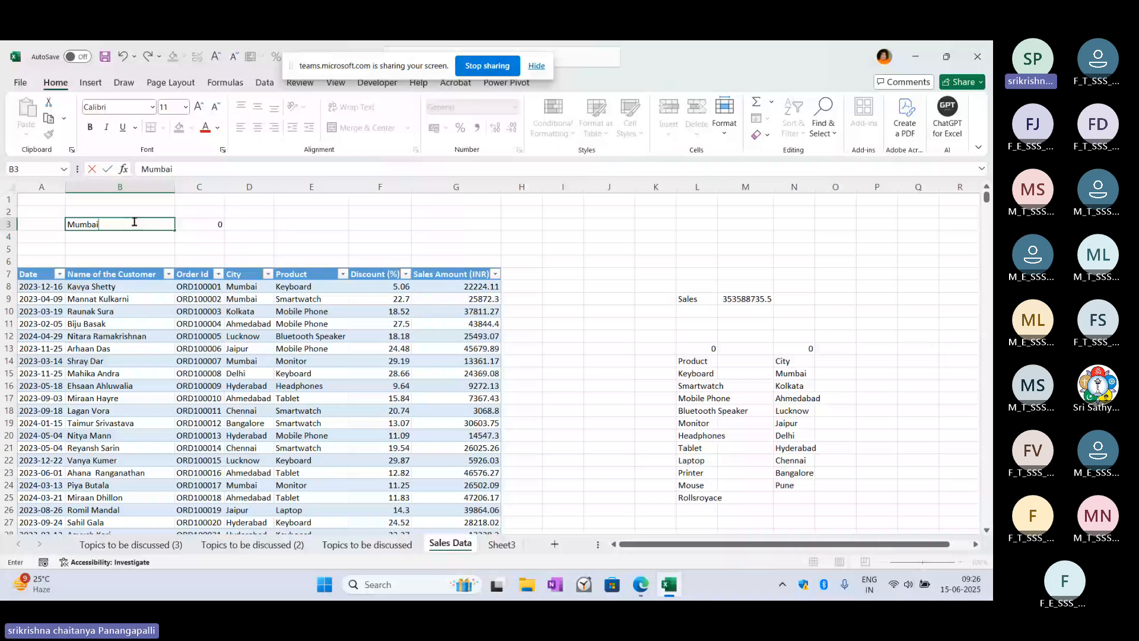
{"action": "key", "text": "Return"}
{"action": "left_click", "coordinate": [139, 220]}
{"action": "type", "text": "Kolkata"}
{"action": "key", "text": "Return"}
{"action": "left_click", "coordinate": [138, 219]}
{"action": "type", "text": "Jaipur"}
{"action": "key", "text": "Return"}
{"action": "left_click", "coordinate": [139, 219]}
{"action": "key", "text": "Return"}
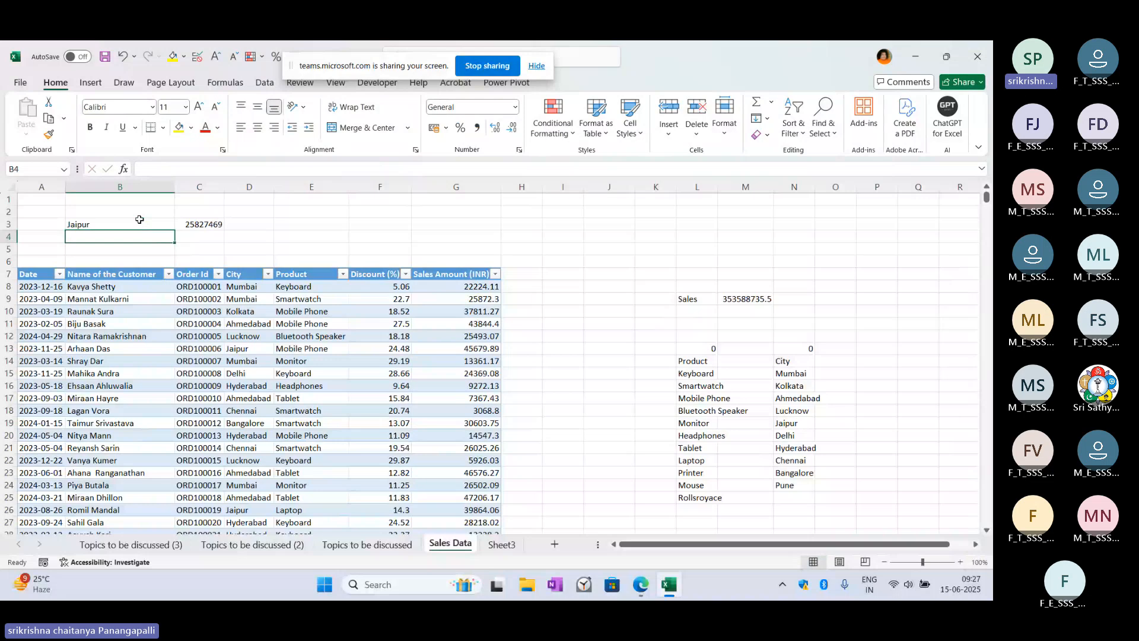
Step: Change the city in B3 to Chennai
{"action": "left_click", "coordinate": [142, 221]}
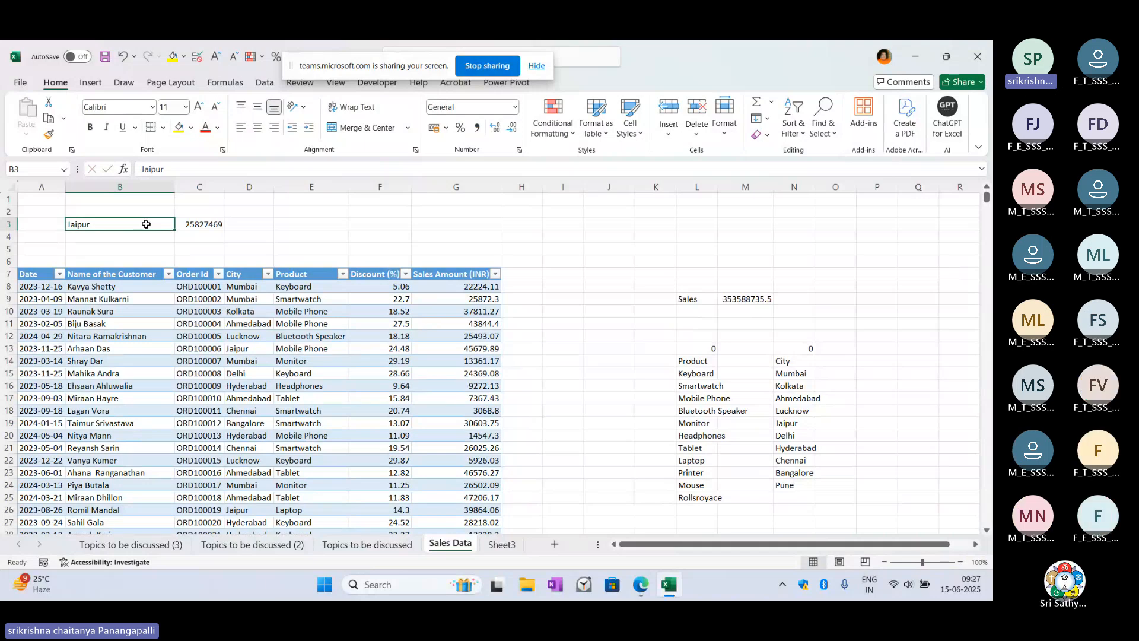
{"action": "type", "text": "Chenna"}
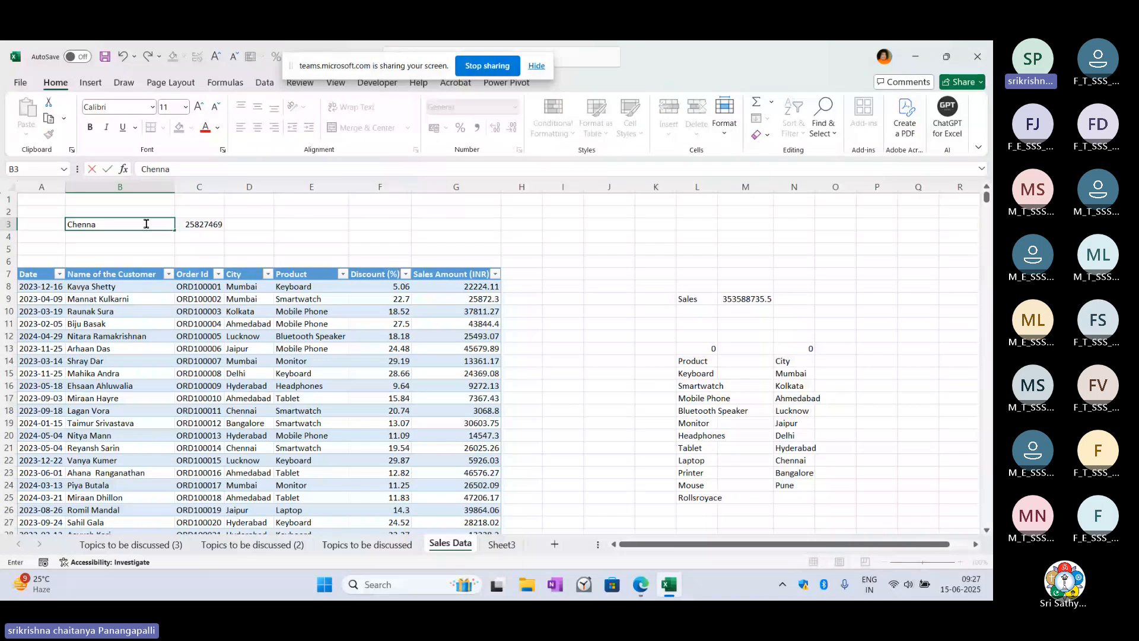
{"action": "type", "text": "i"}
{"action": "key", "text": "Return"}
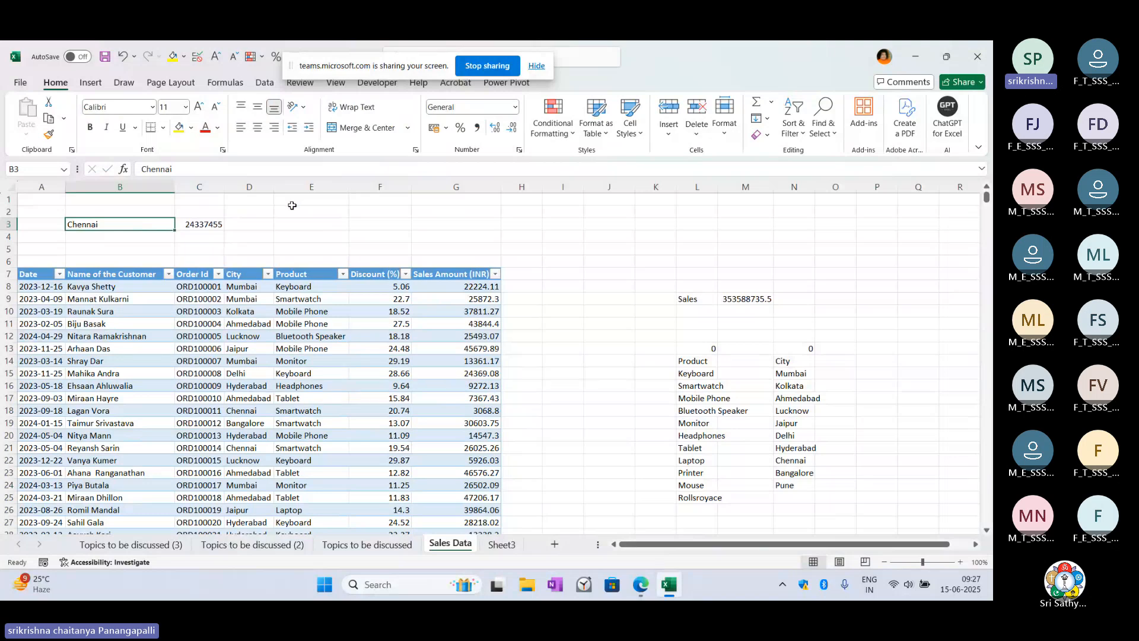
Step: Enter the misspelled city Kolkatha in B3 and inspect the SUMIFS formula in C3
{"action": "type", "text": "Ko"}
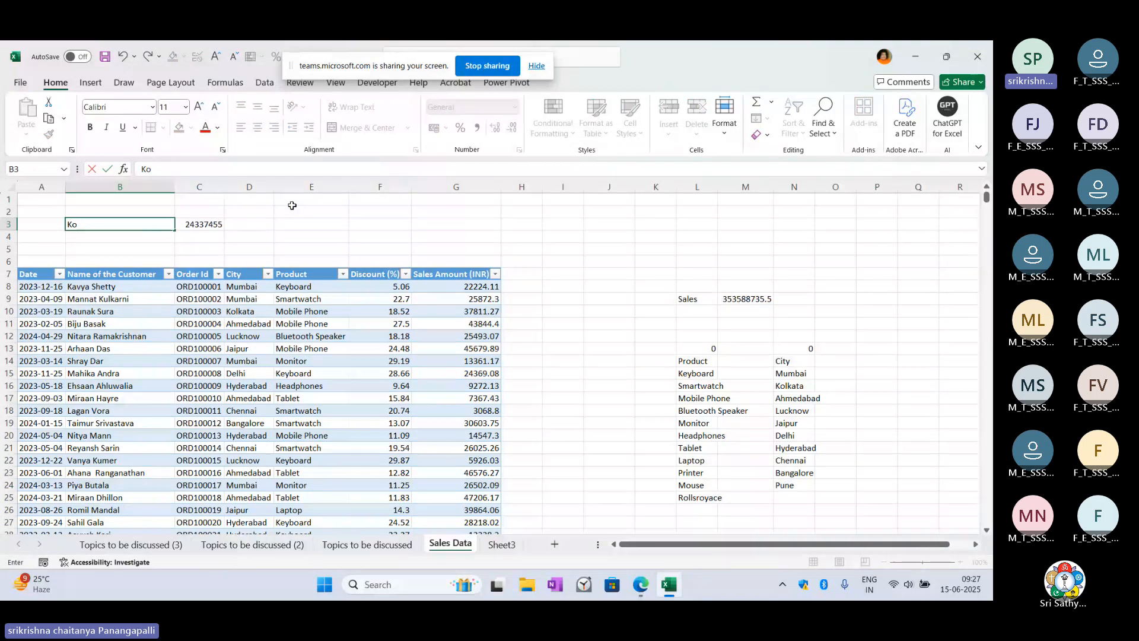
{"action": "type", "text": "lkatha"}
{"action": "left_click", "coordinate": [221, 228]}
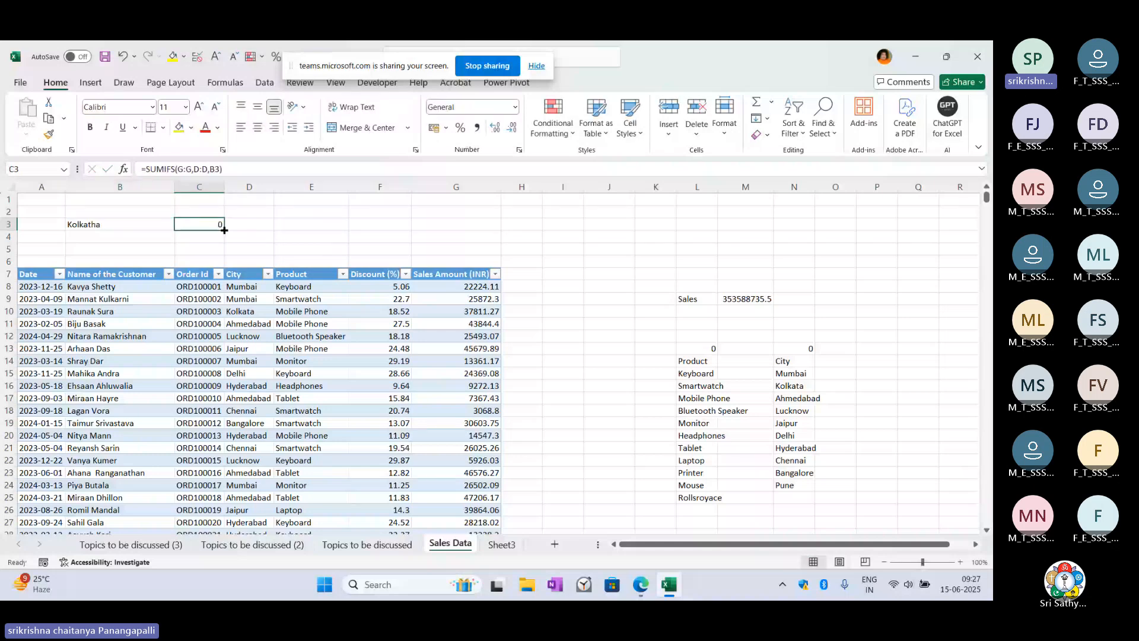
{"action": "key", "text": "Left"}
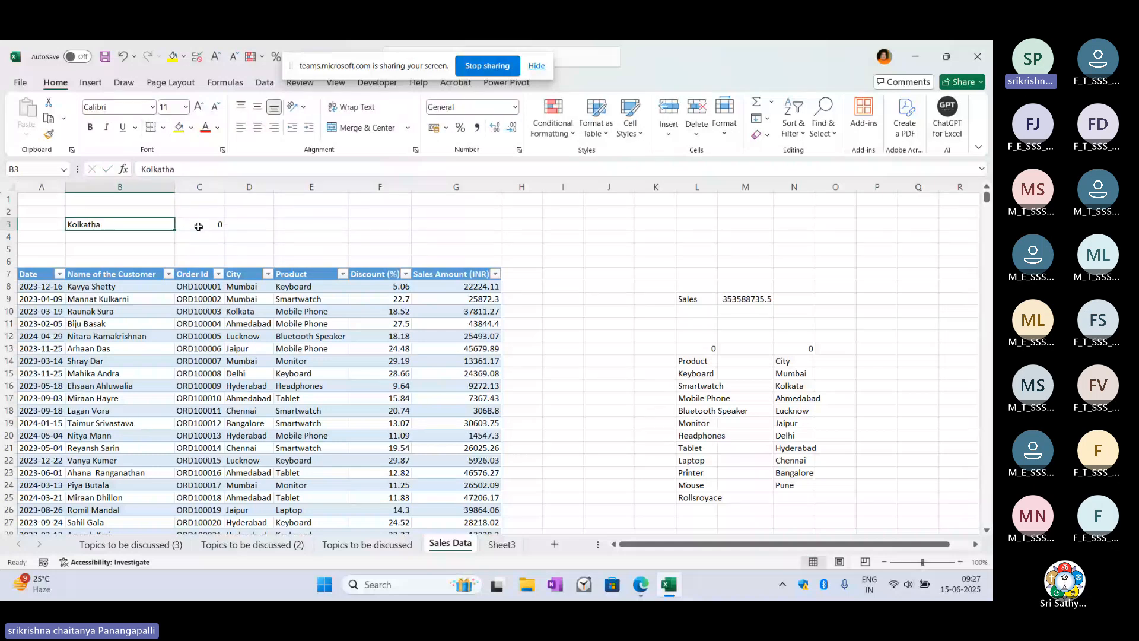
{"action": "left_click", "coordinate": [199, 226]}
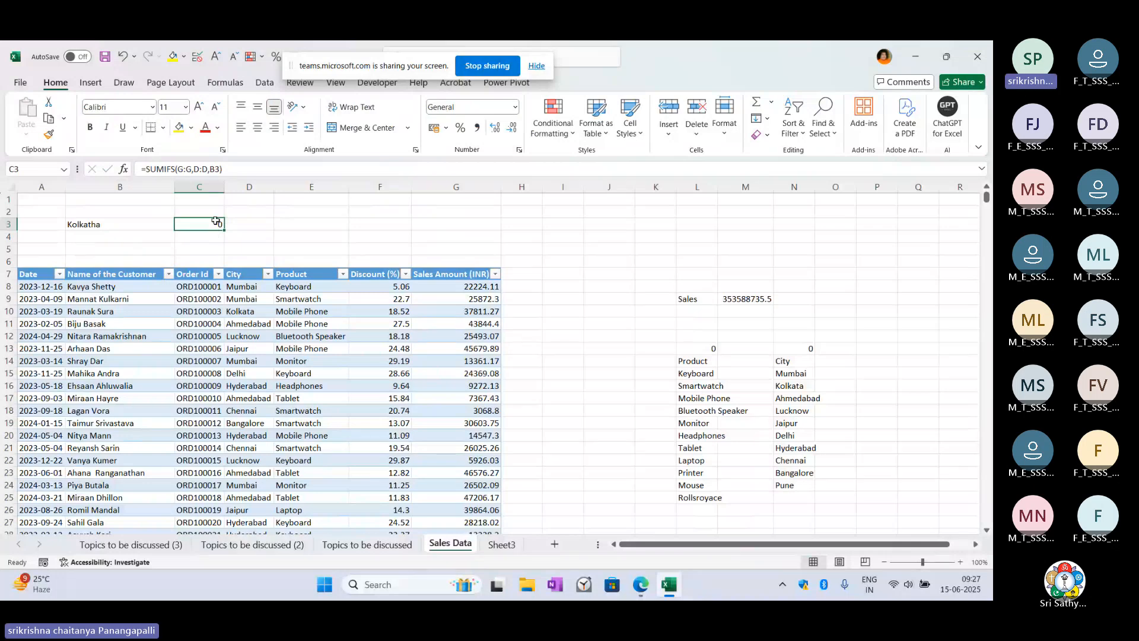
{"action": "double_click", "coordinate": [215, 220]}
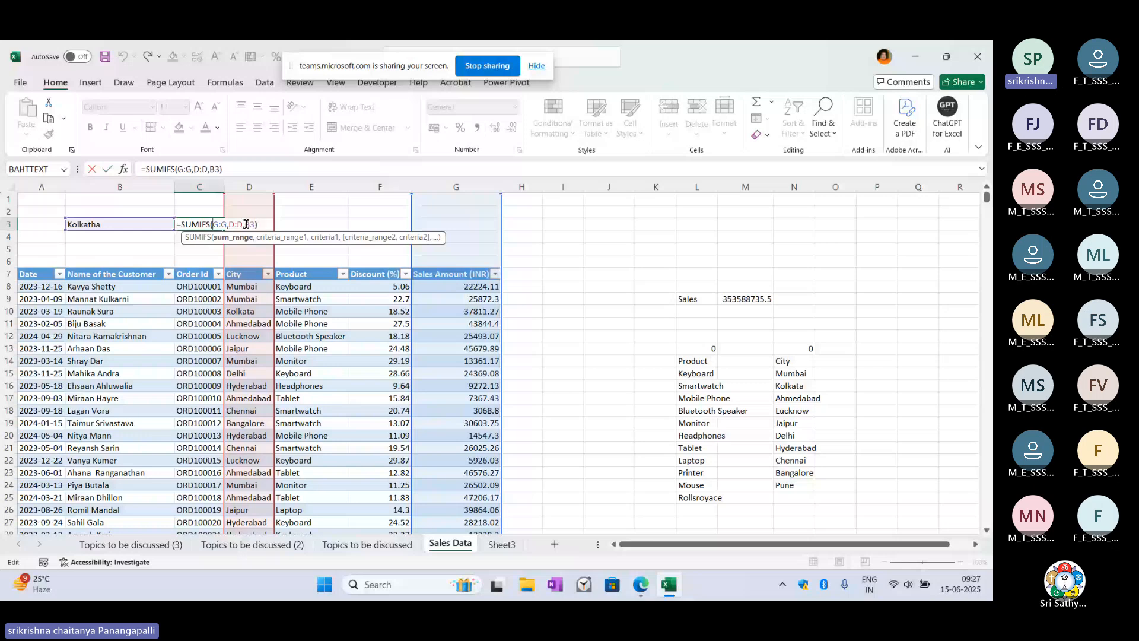
{"action": "left_click", "coordinate": [246, 224]}
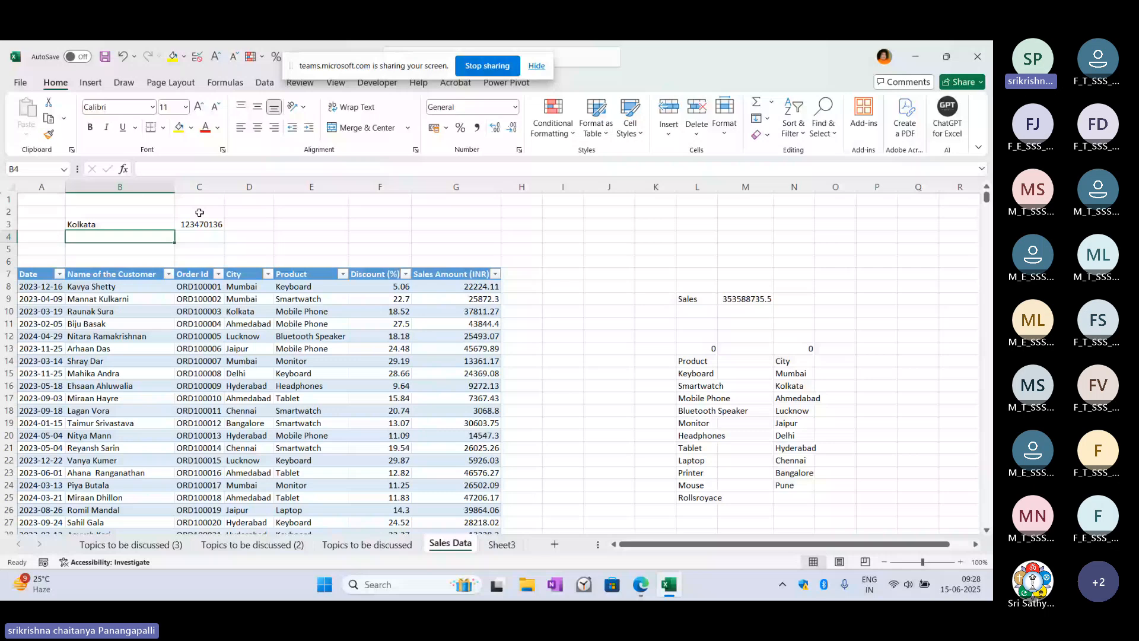
Step: Change the city in B3 to Jaipur
{"action": "key", "text": "Up"}
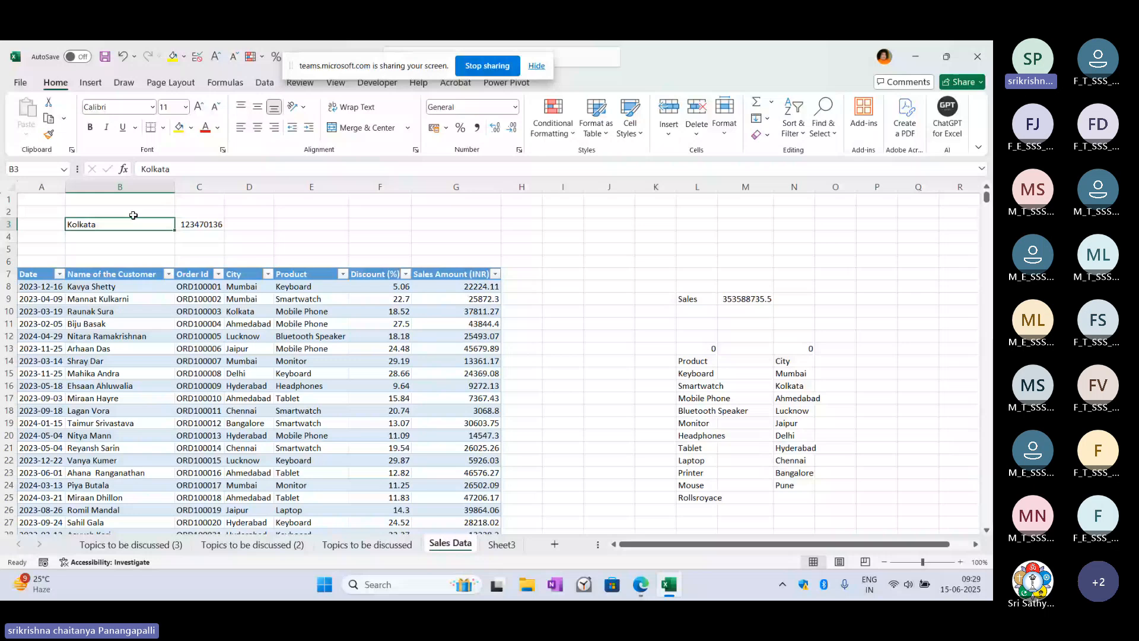
{"action": "type", "text": "Jaipur"}
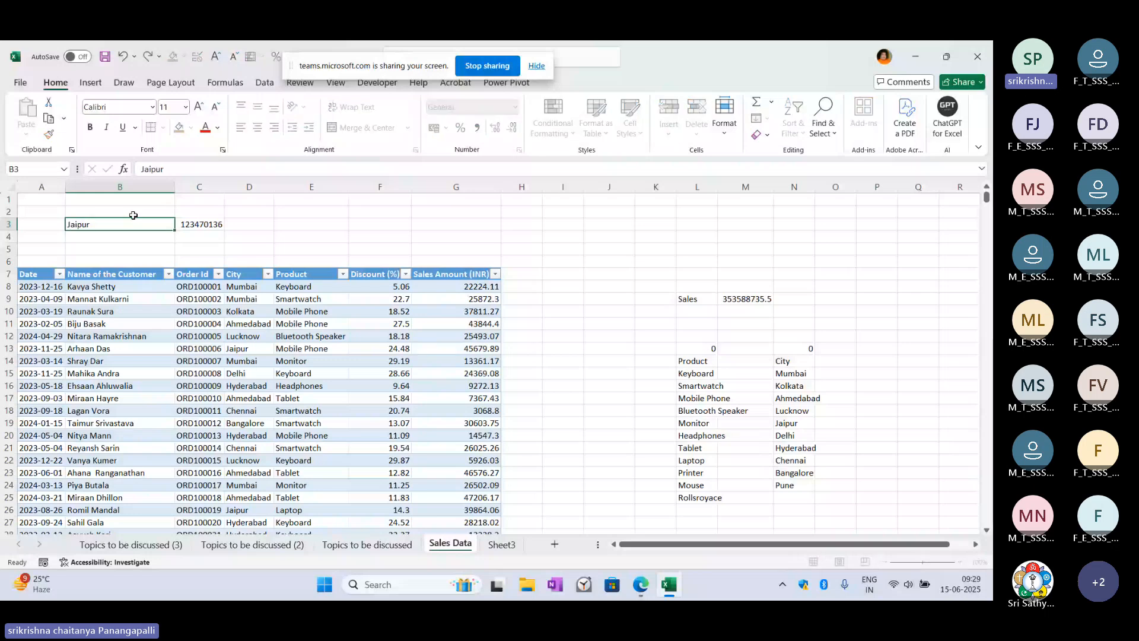
{"action": "key", "text": "Return"}
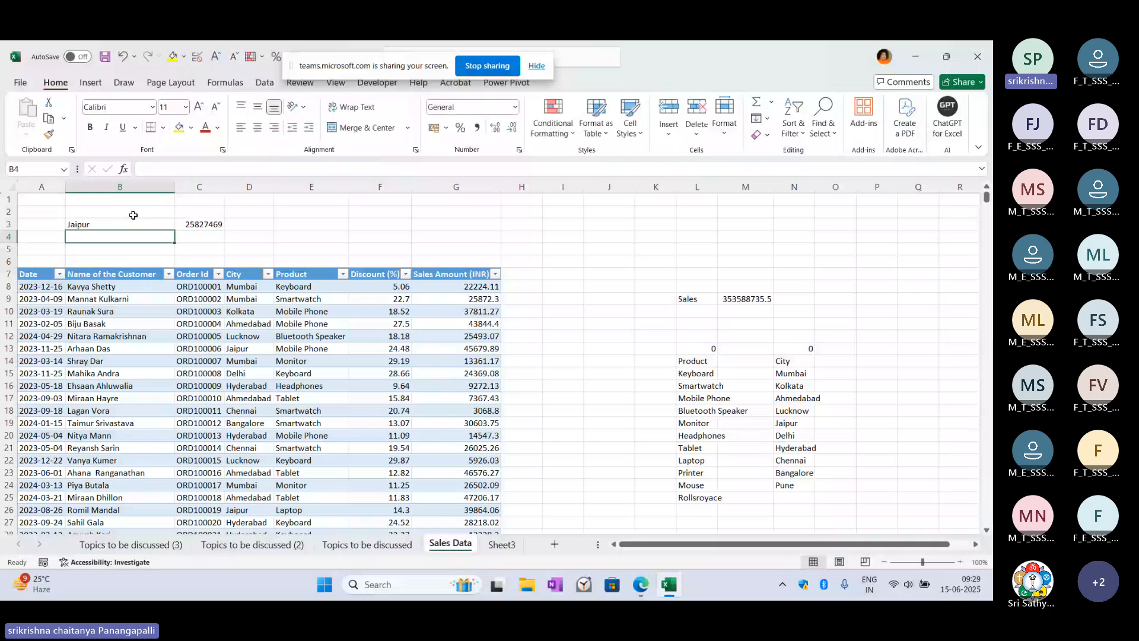
Step: Replace the city in B3 with the misspelling Japur to test how the SUMIFS formula reacts
{"action": "left_click", "coordinate": [141, 226]}
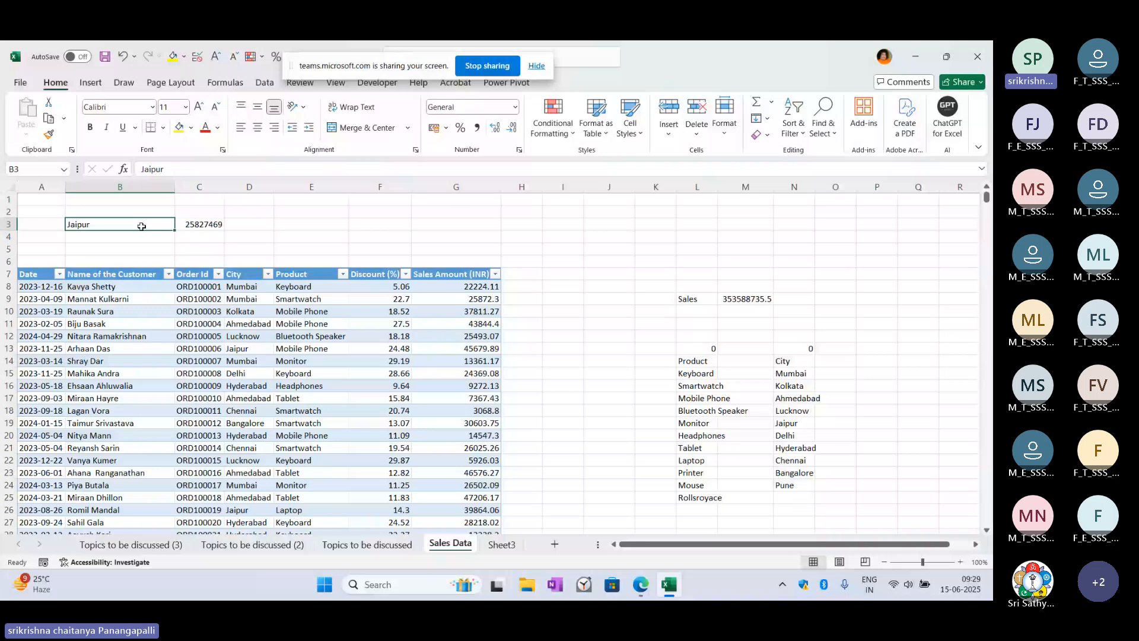
{"action": "double_click", "coordinate": [142, 226]}
{"action": "type", "text": "Jap"}
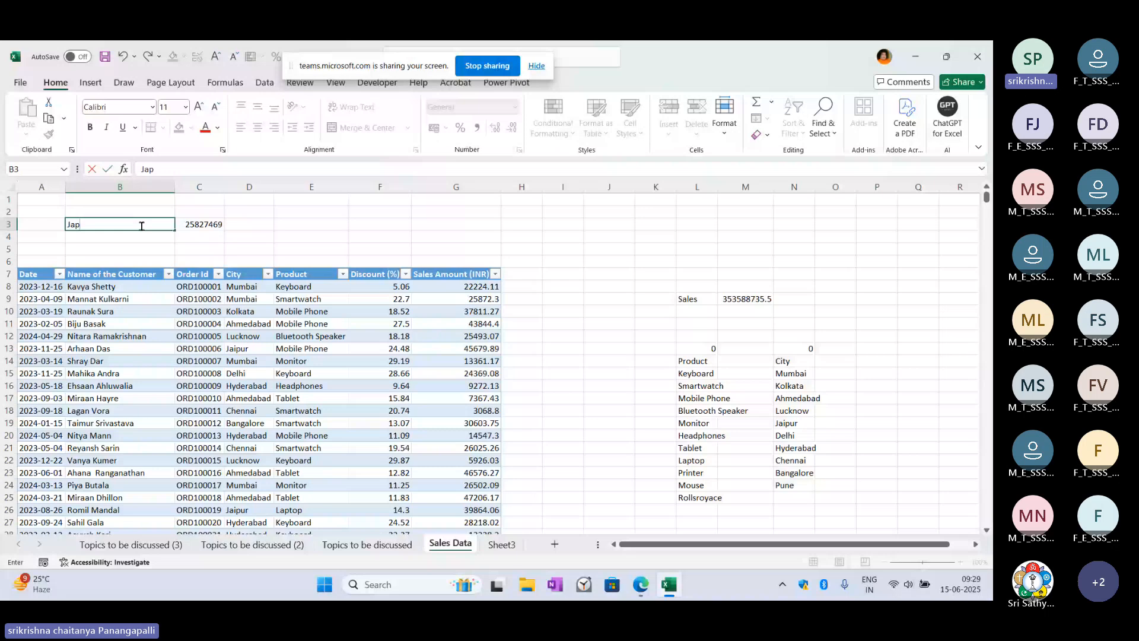
{"action": "type", "text": "ur"}
{"action": "key", "text": "ctrl+Return"}
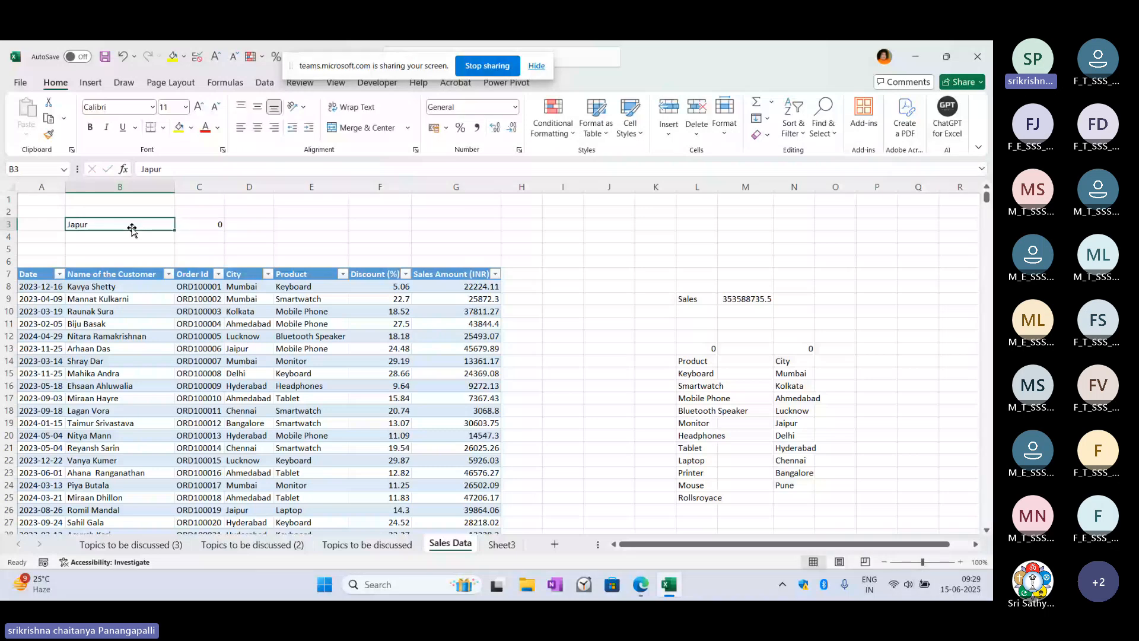
Step: Clear B3 and restrict it with List data validation, using the unique cities in column N as the source
{"action": "key", "text": "Delete"}
{"action": "left_click", "coordinate": [265, 83]}
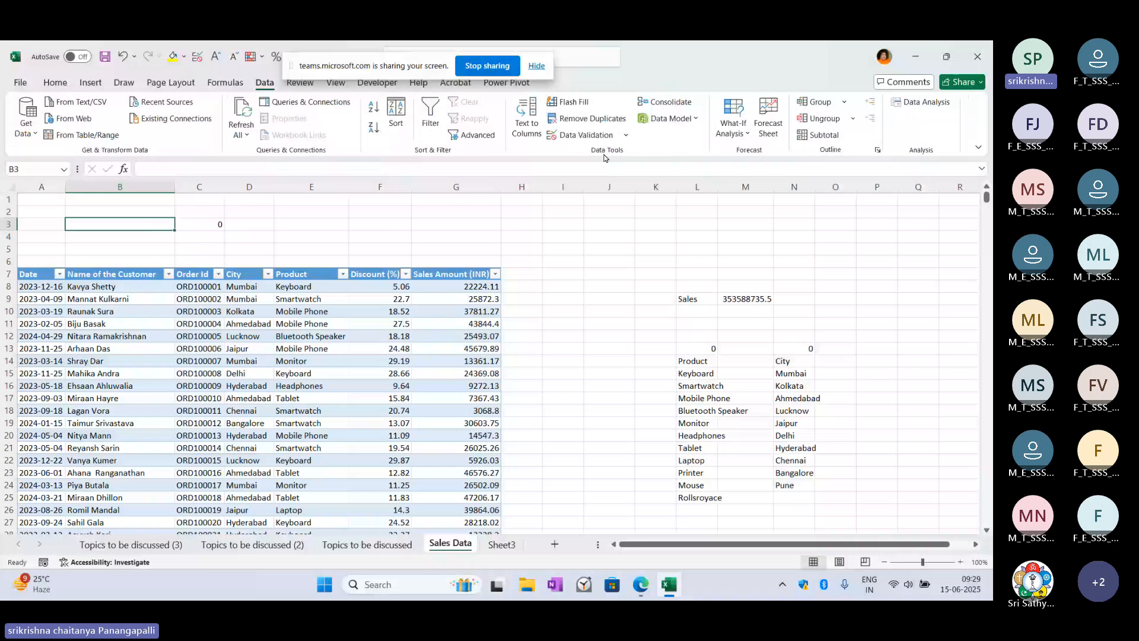
{"action": "left_click", "coordinate": [591, 135]}
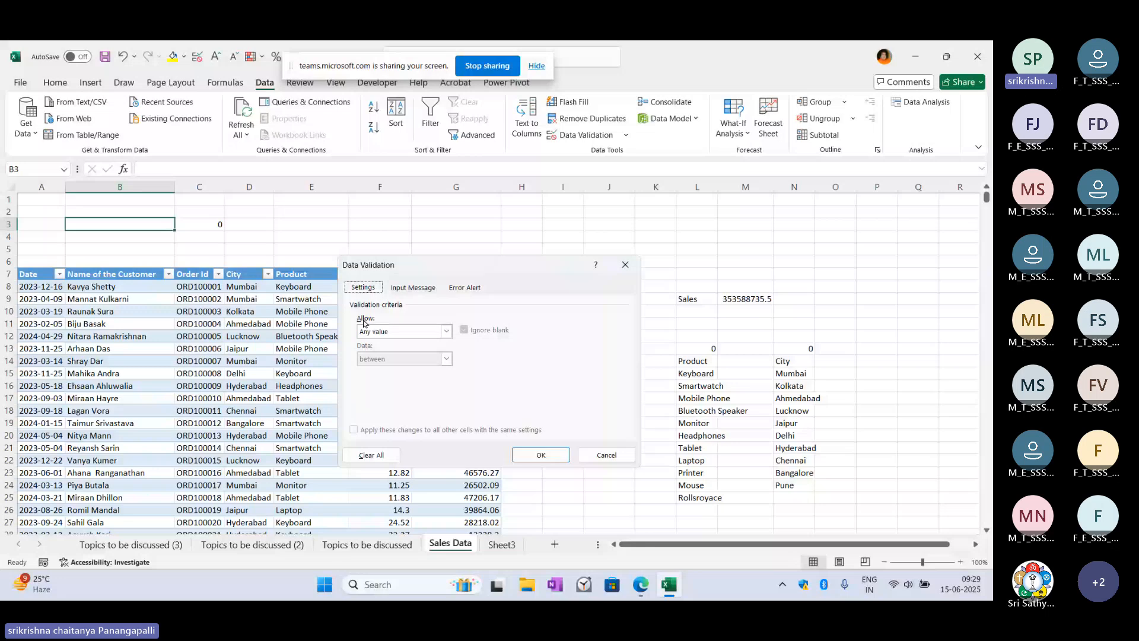
{"action": "left_click", "coordinate": [446, 332]}
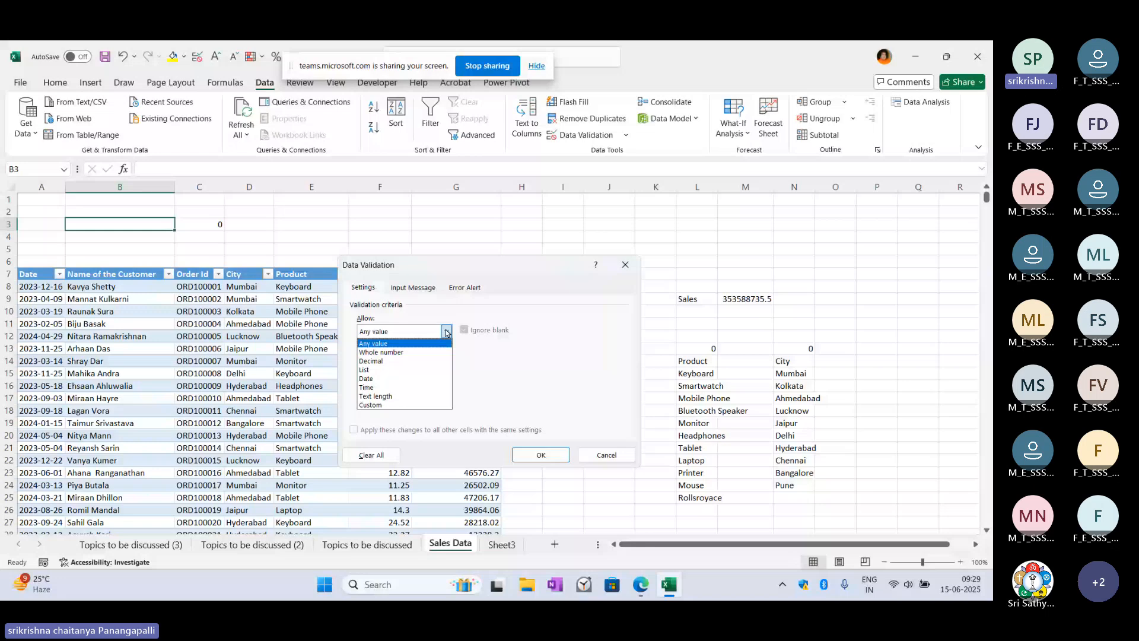
{"action": "left_click", "coordinate": [425, 369]}
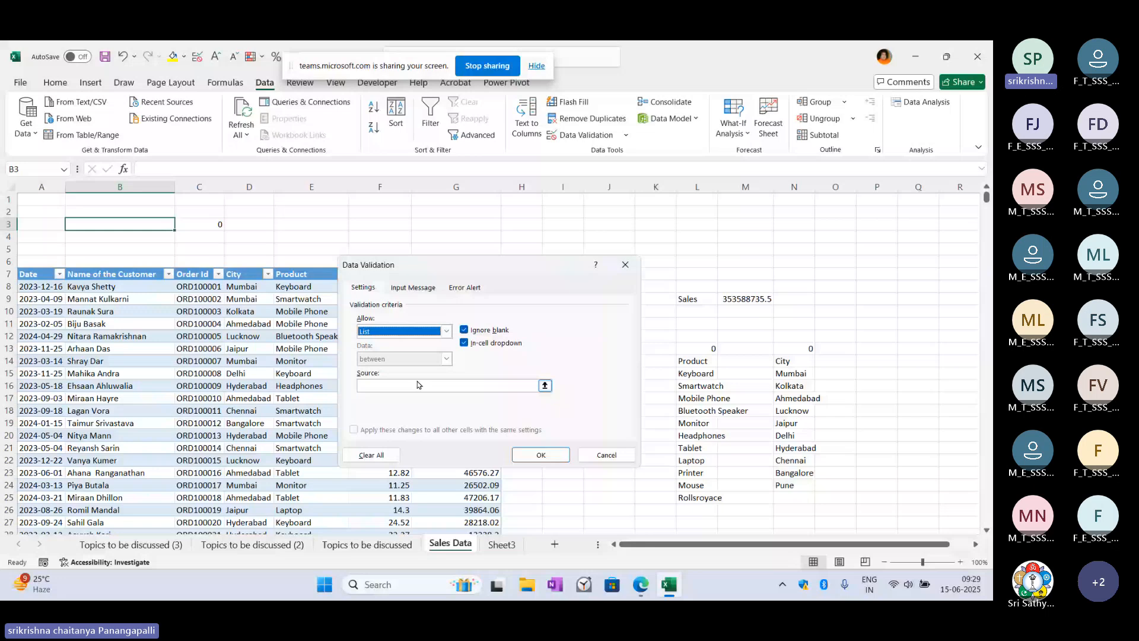
{"action": "left_click", "coordinate": [417, 385]}
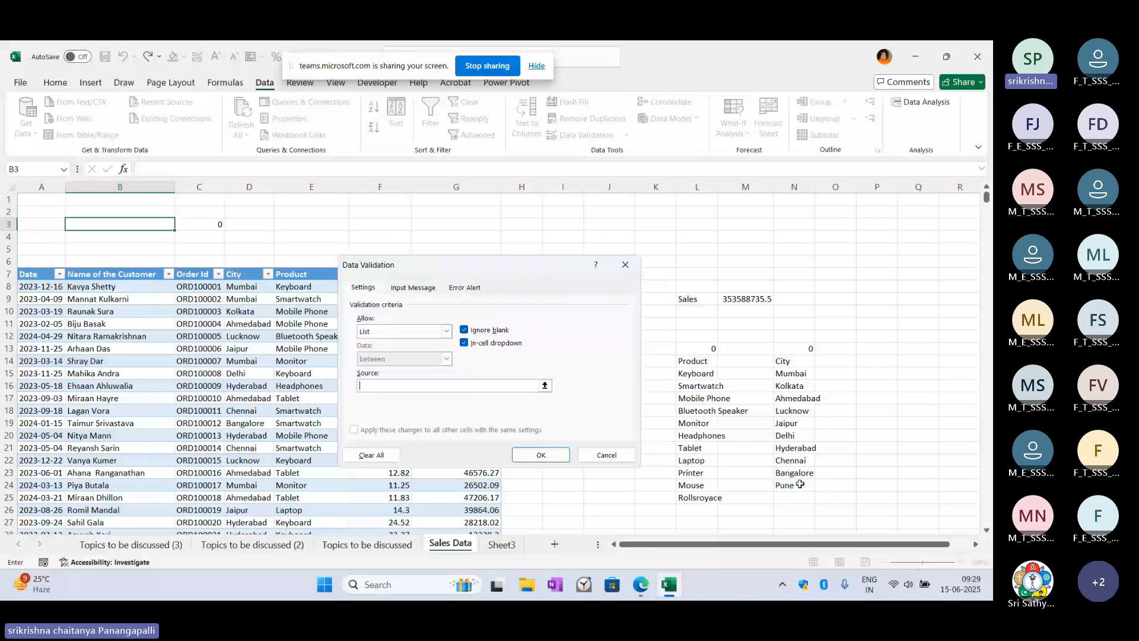
{"action": "left_click_drag", "start_coordinate": [800, 485], "coordinate": [790, 487]}
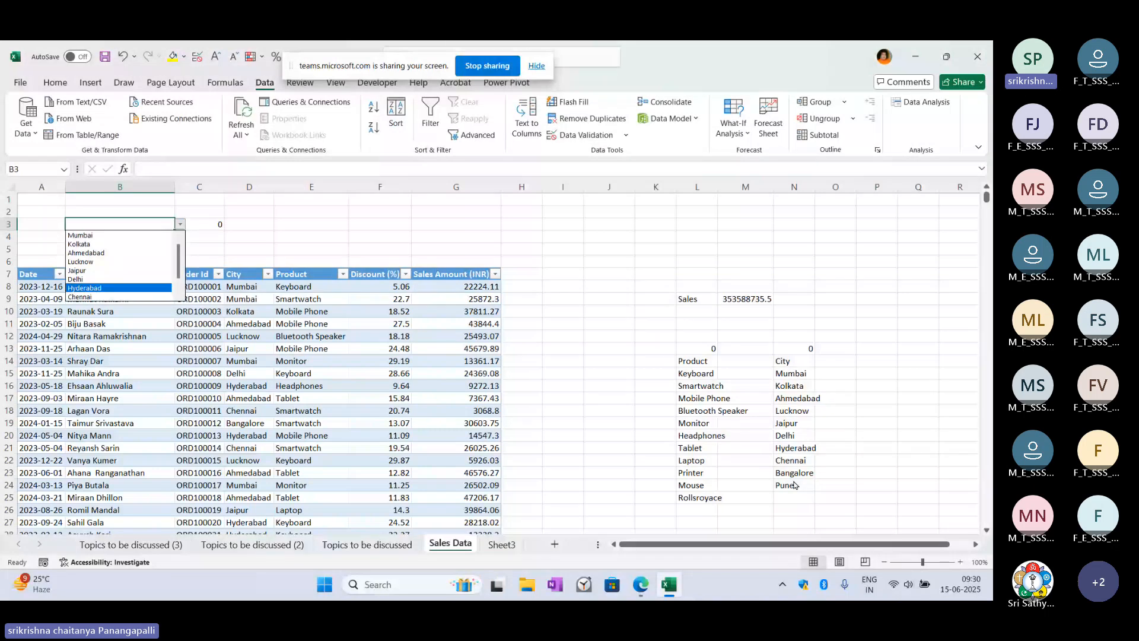
Step: Choose Hyderabad from the city dropdown in B3
{"action": "left_click_drag", "start_coordinate": [178, 262], "coordinate": [178, 272]}
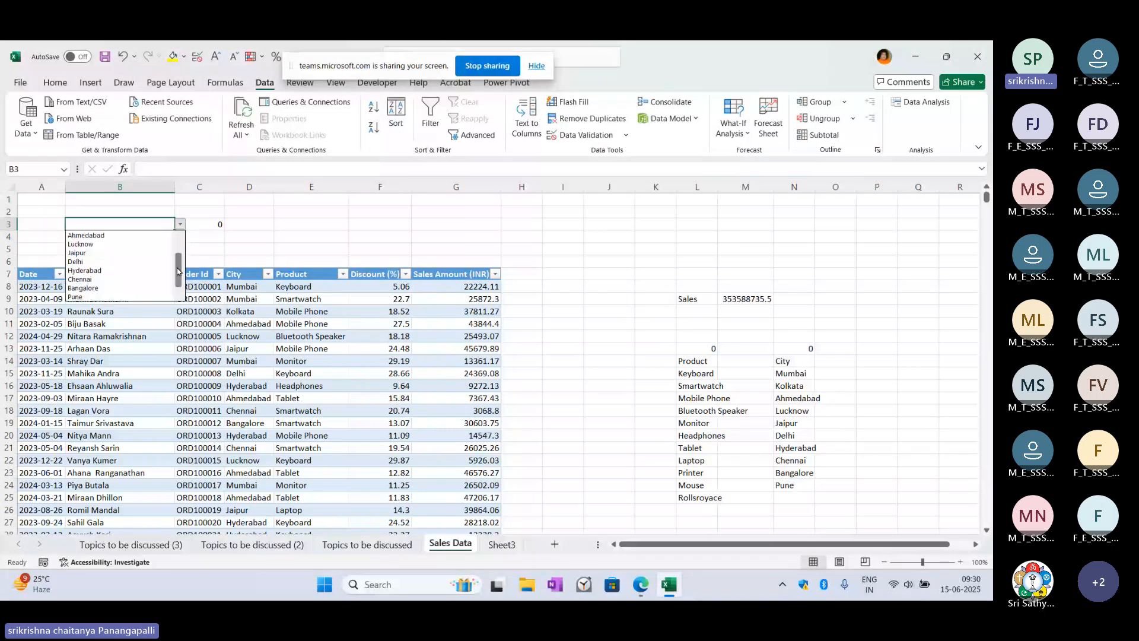
{"action": "scroll", "coordinate": [178, 272], "scroll_direction": "up", "scroll_amount": 1}
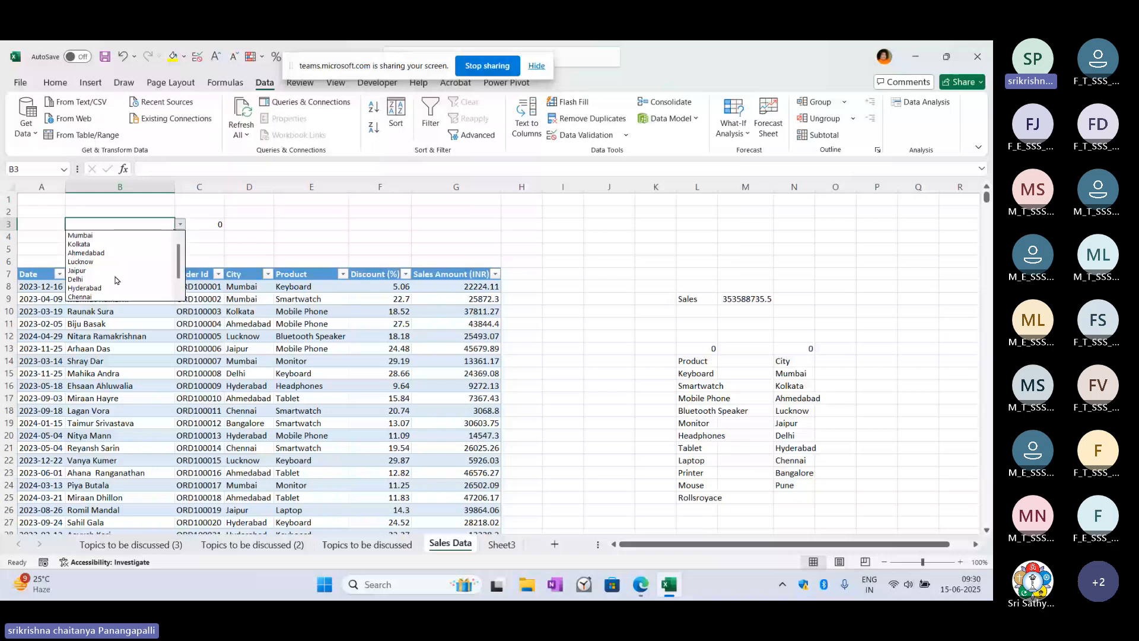
{"action": "left_click", "coordinate": [112, 288]}
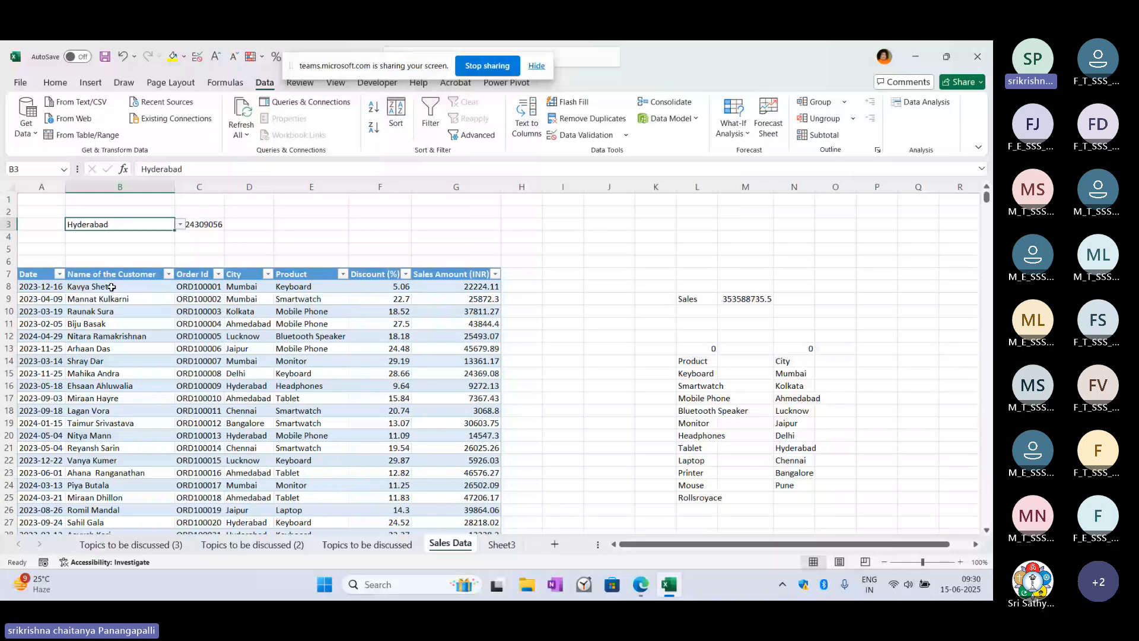
Step: Switch the dropdown city in B3 to Jaipur, to Ahmedabad and back to Hyderabad
{"action": "left_click", "coordinate": [199, 223]}
{"action": "left_click", "coordinate": [139, 224]}
{"action": "left_click", "coordinate": [180, 224]}
{"action": "left_click", "coordinate": [120, 250]}
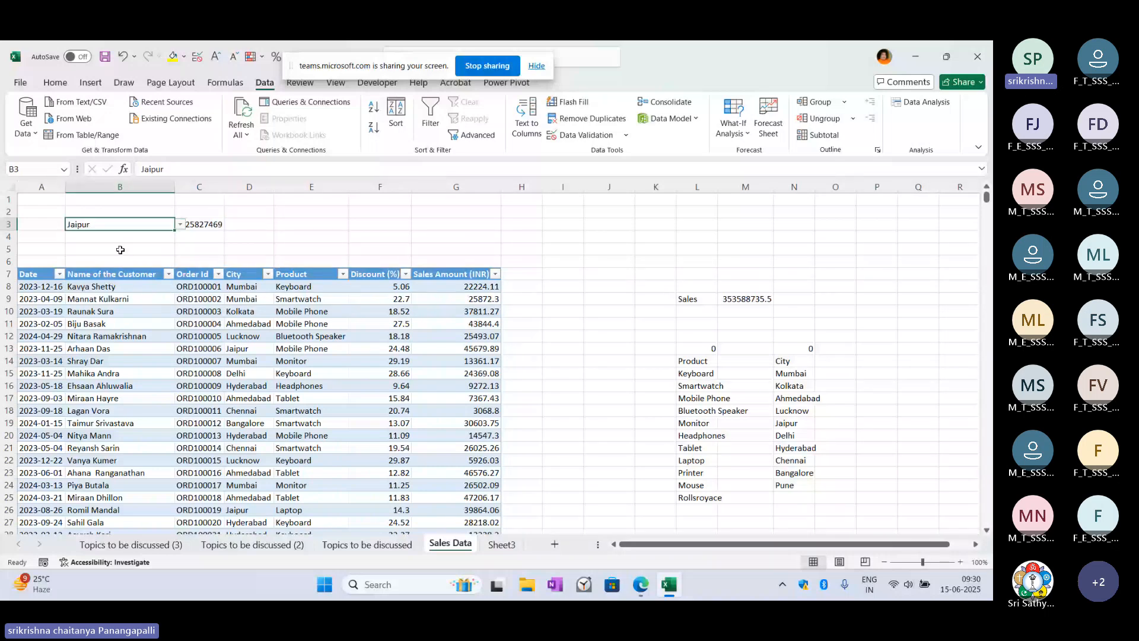
{"action": "left_click", "coordinate": [180, 225]}
{"action": "left_click", "coordinate": [105, 248]}
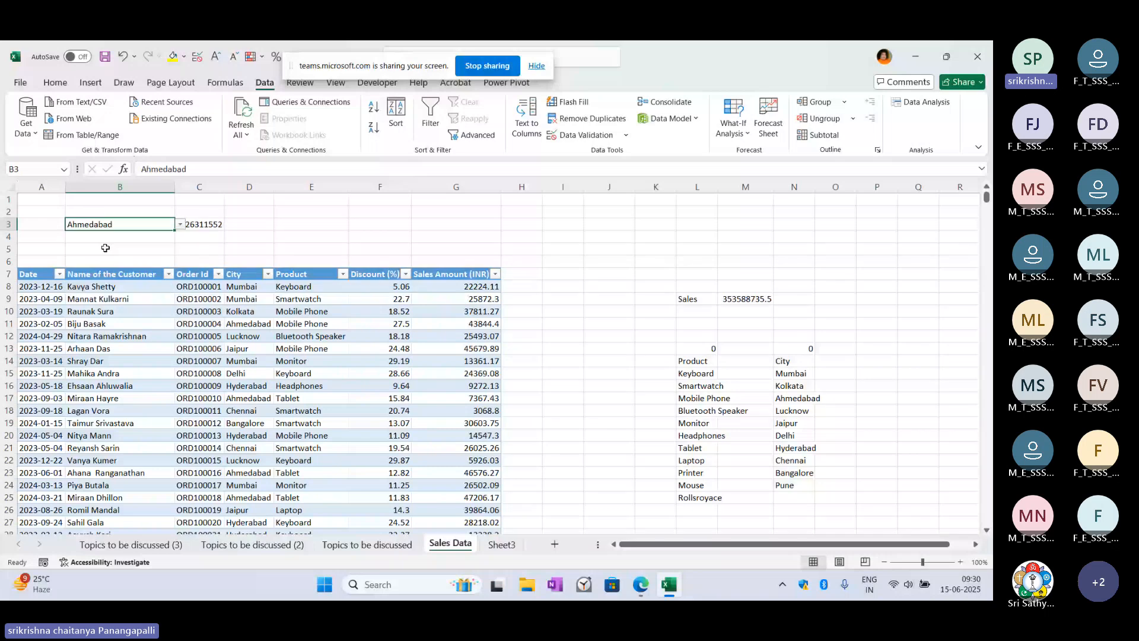
{"action": "left_click", "coordinate": [180, 224]}
{"action": "left_click", "coordinate": [124, 267]}
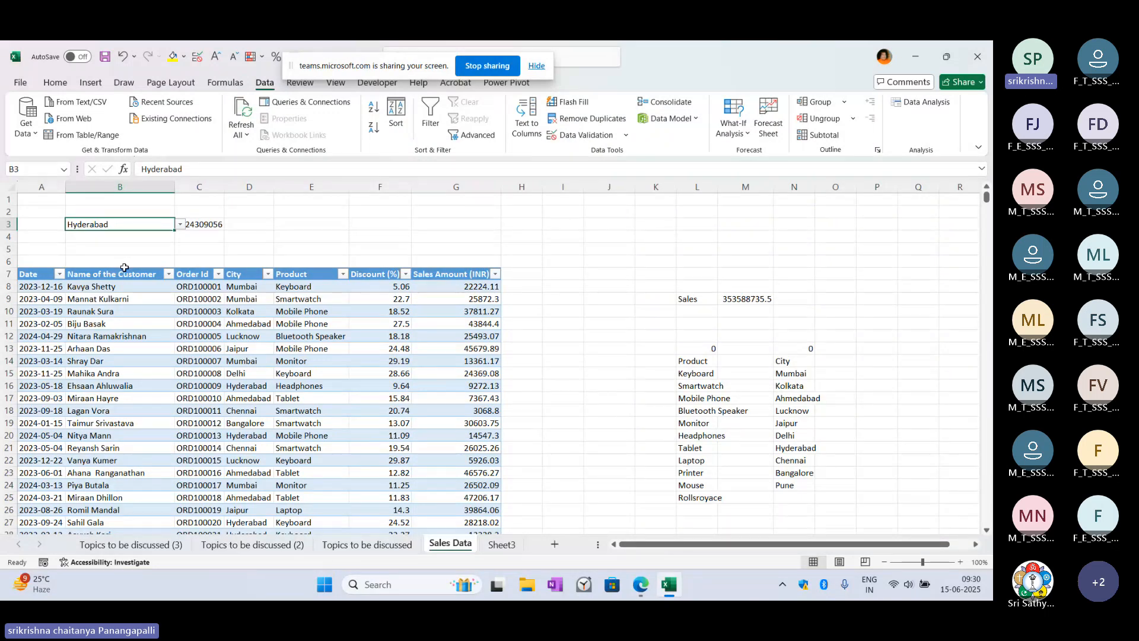
Step: Open the SUMIFS formula in C3 to review its sum range, criteria range and criterion
{"action": "left_click", "coordinate": [207, 227]}
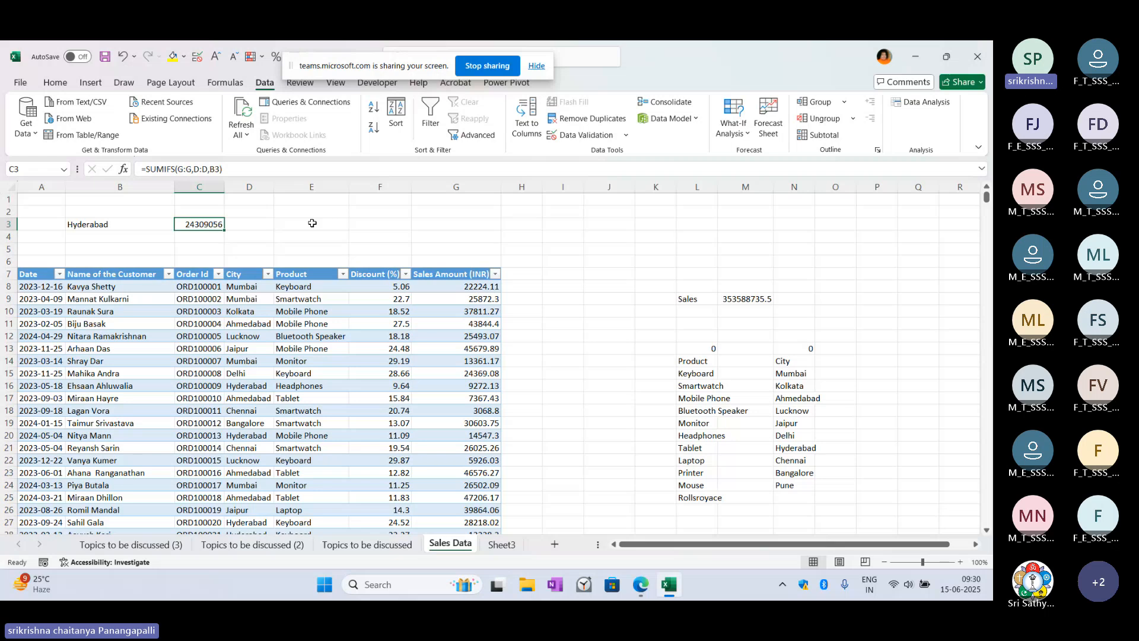
{"action": "double_click", "coordinate": [203, 226]}
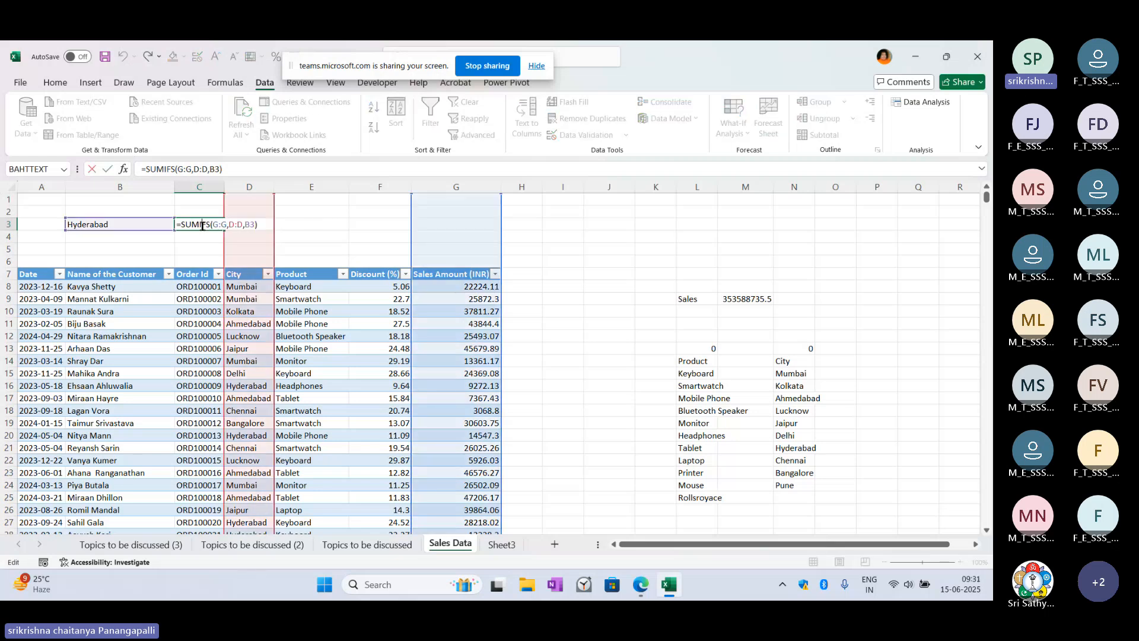
{"action": "left_click", "coordinate": [254, 225]}
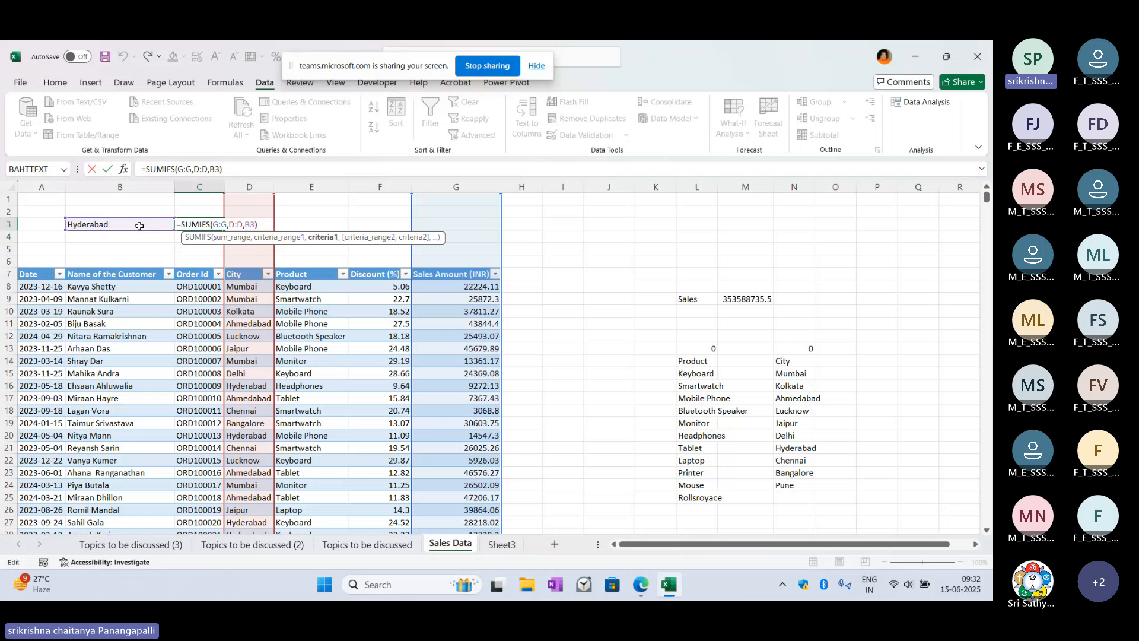
{"action": "key", "text": "Return"}
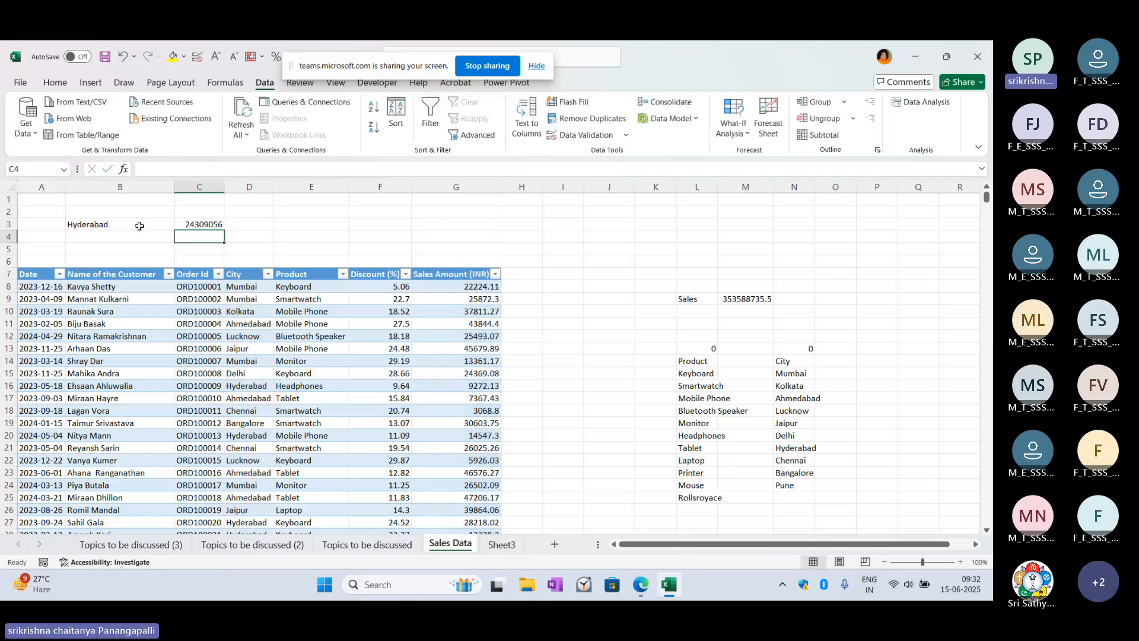
{"action": "key", "text": "Up"}
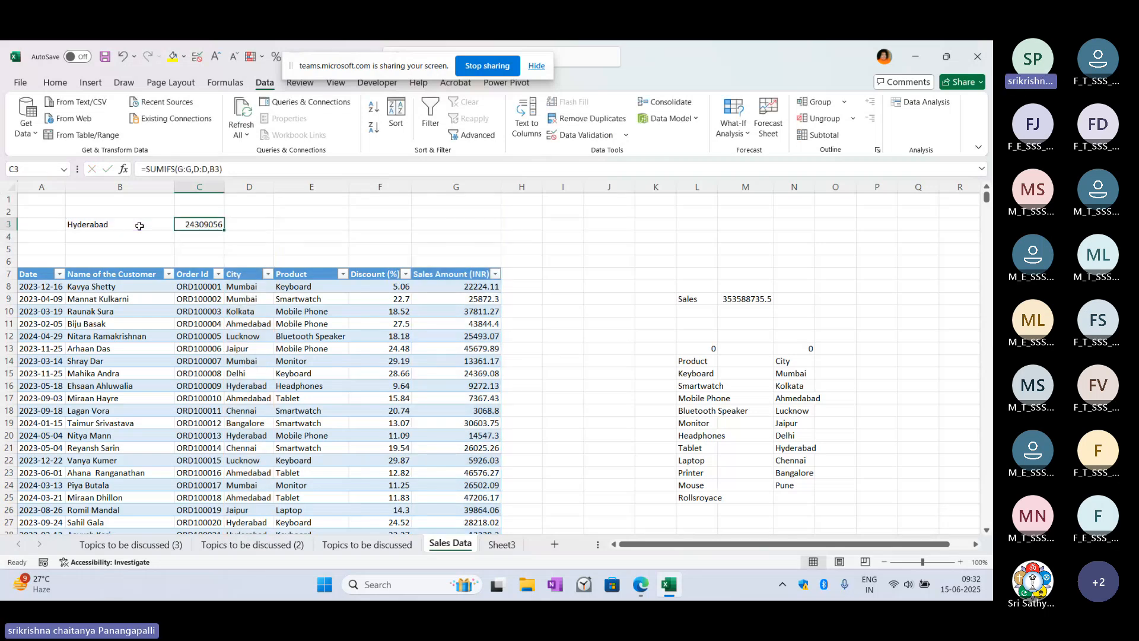
{"action": "double_click", "coordinate": [206, 224]}
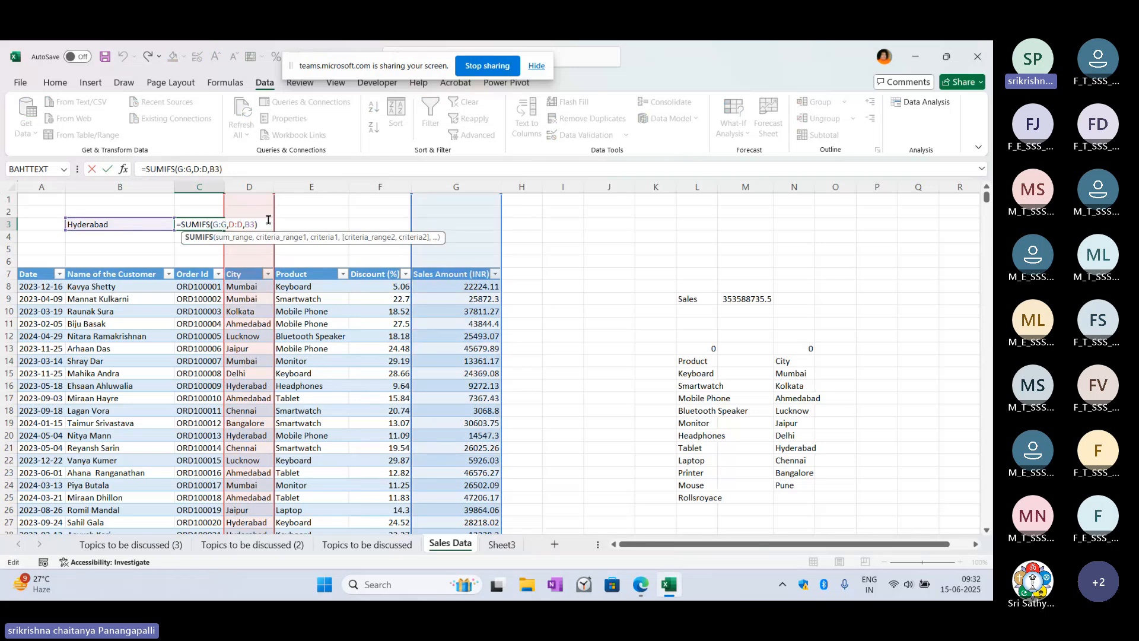
{"action": "key", "text": "BackSpace"}
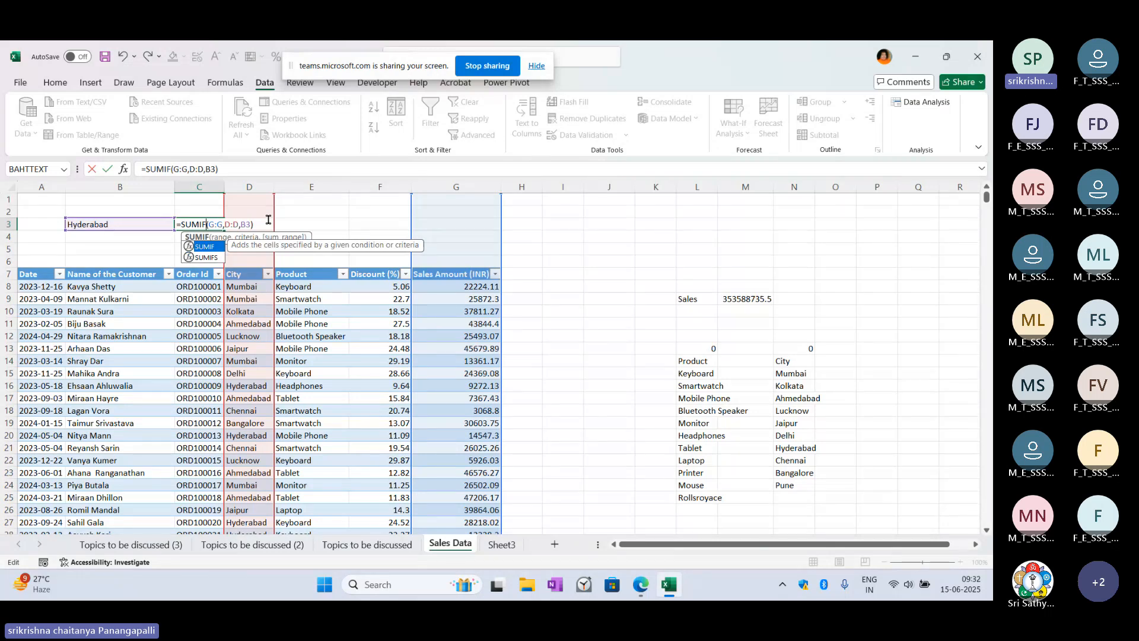
{"action": "type", "text": "S"}
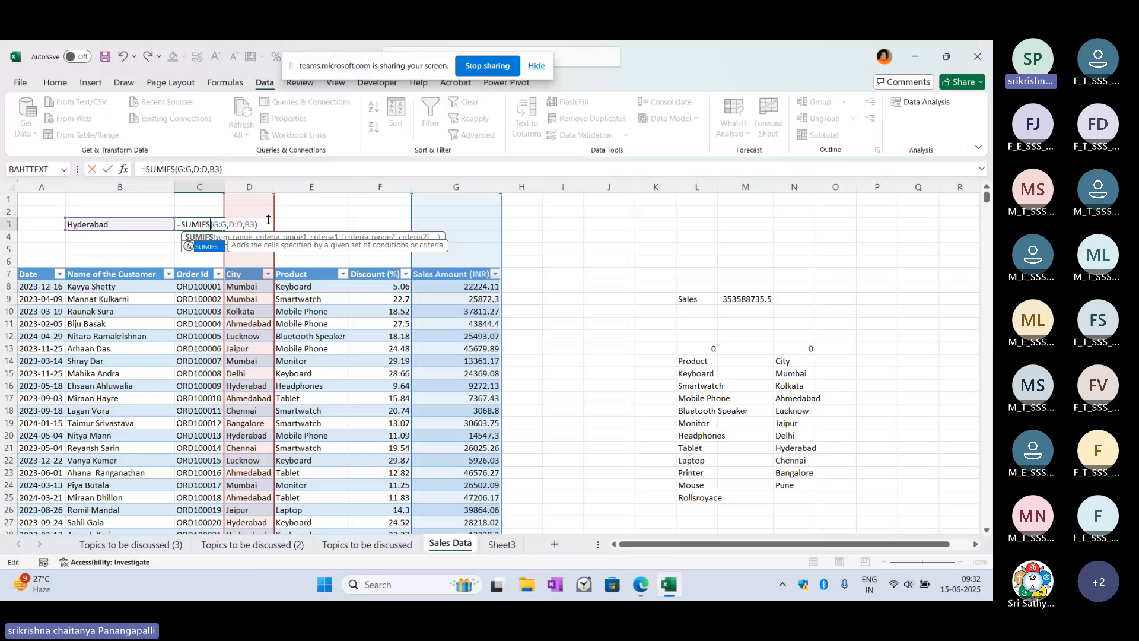
{"action": "left_click", "coordinate": [278, 223]}
{"action": "left_click", "coordinate": [204, 225]}
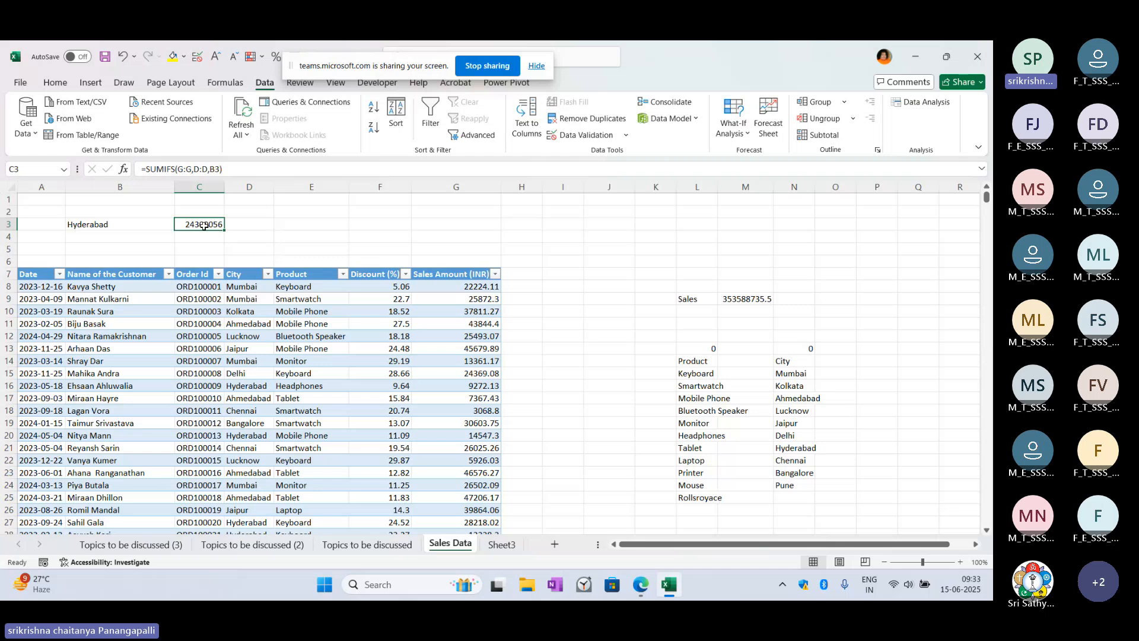
Step: Switch the city chosen in B3 to Ahmedabad and check the sales formula in C3
{"action": "left_click", "coordinate": [127, 226]}
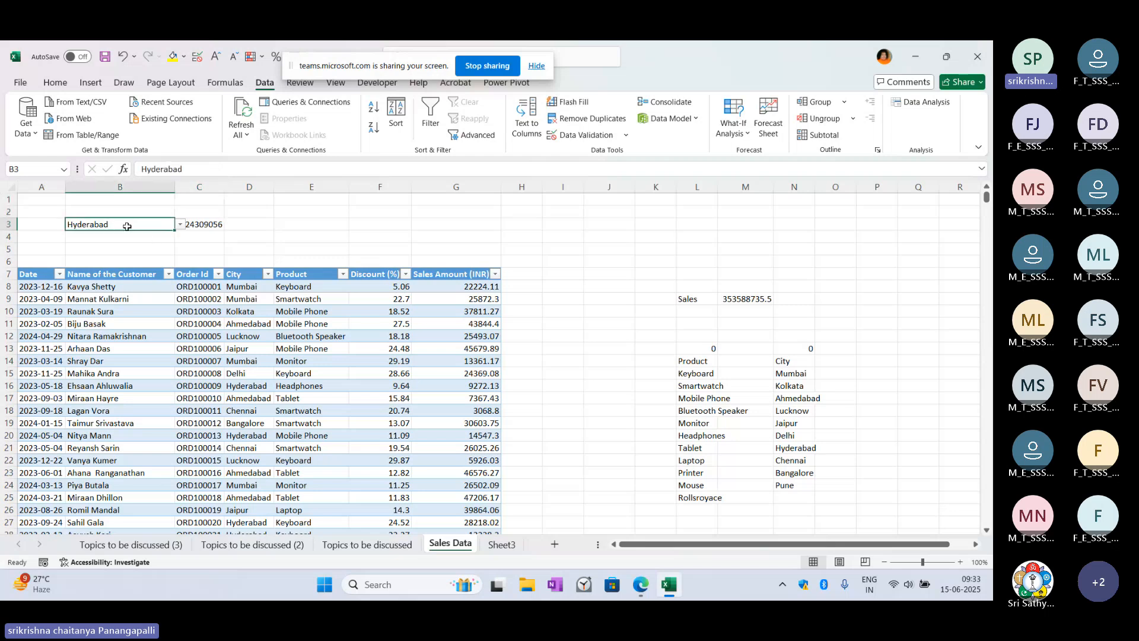
{"action": "left_click", "coordinate": [180, 224]}
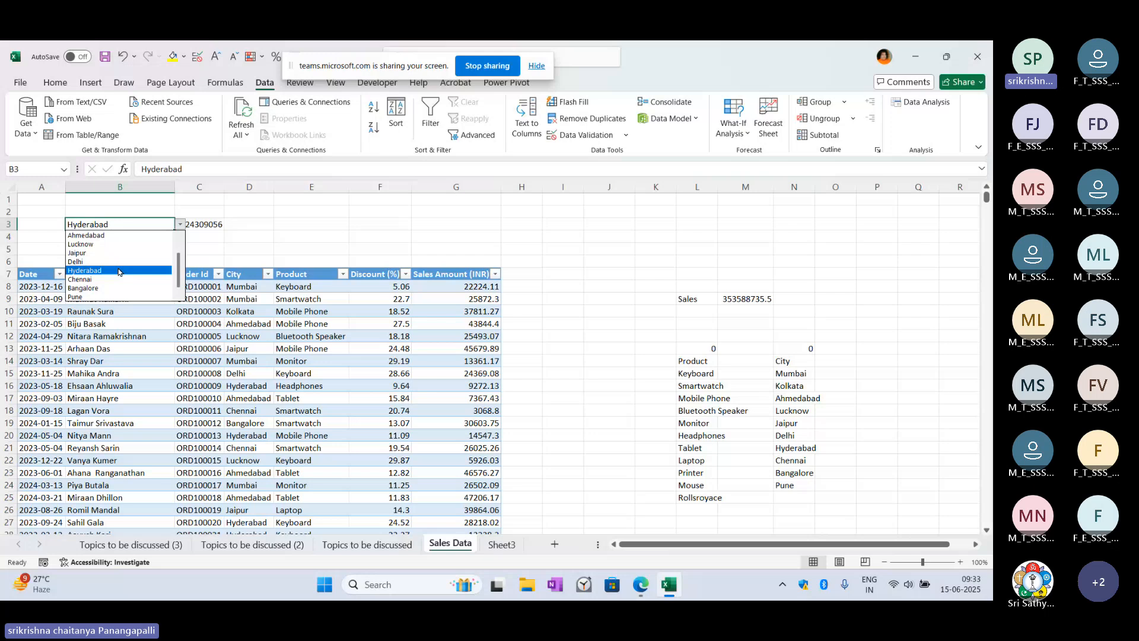
{"action": "left_click", "coordinate": [124, 236]}
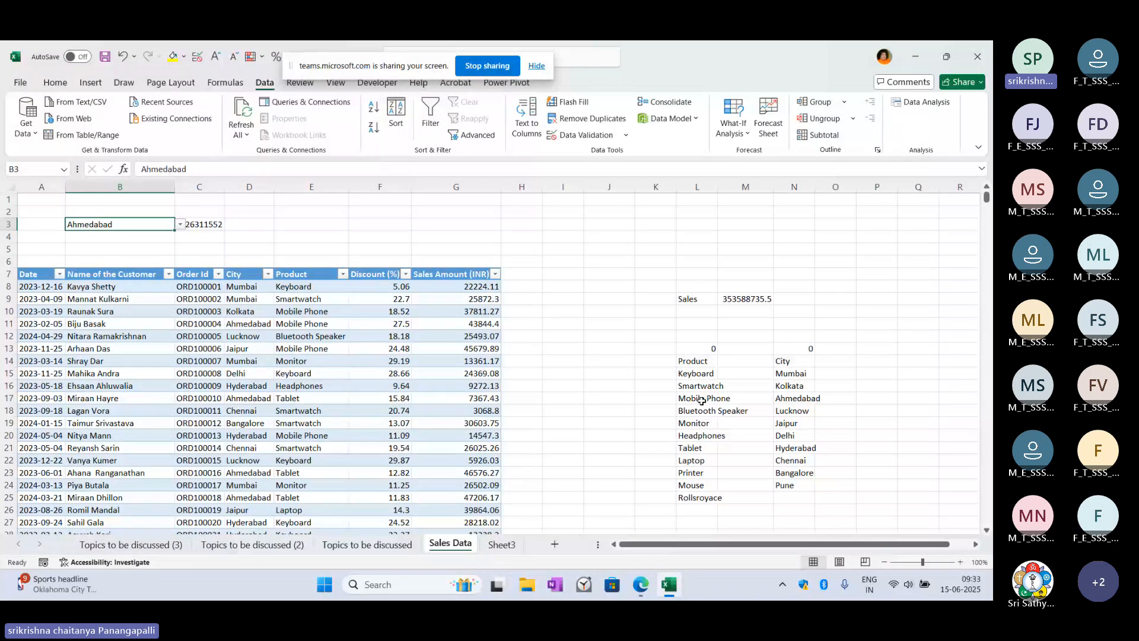
{"action": "key", "text": "Right"}
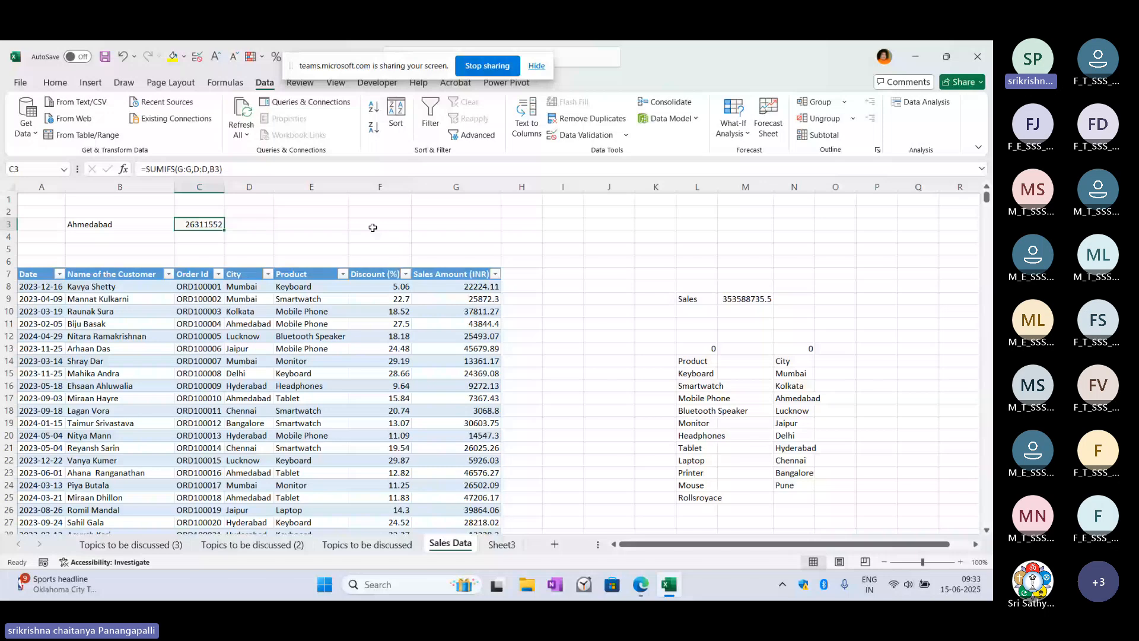
{"action": "key", "text": "Left"}
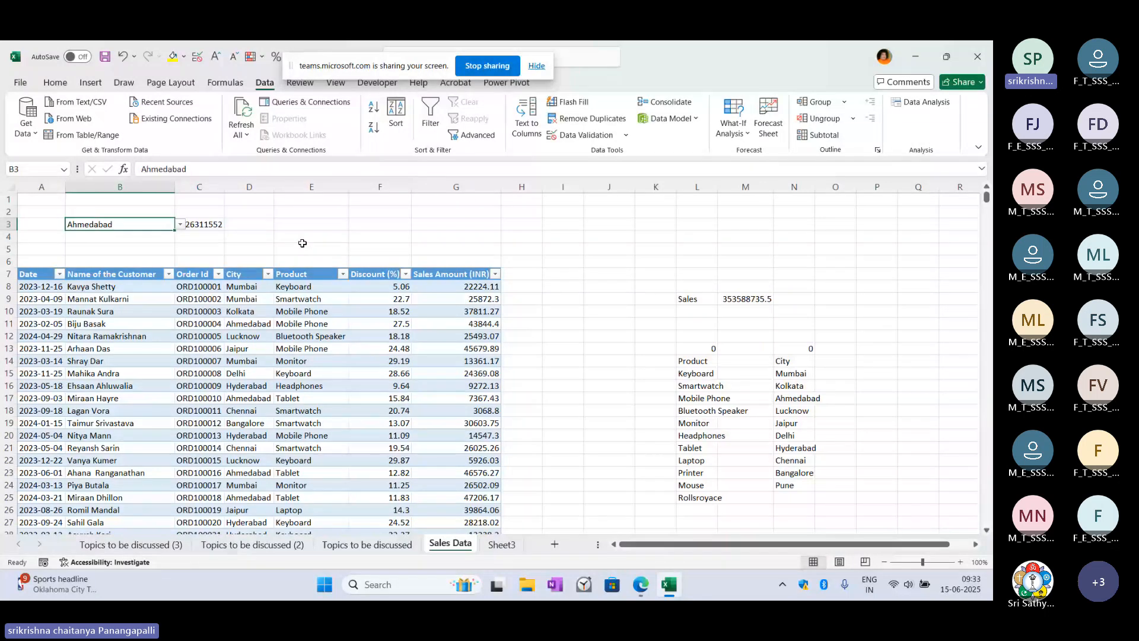
Step: Examine the unique product list in L14:L25 alongside the city sales formula in C3
{"action": "left_click", "coordinate": [303, 241]}
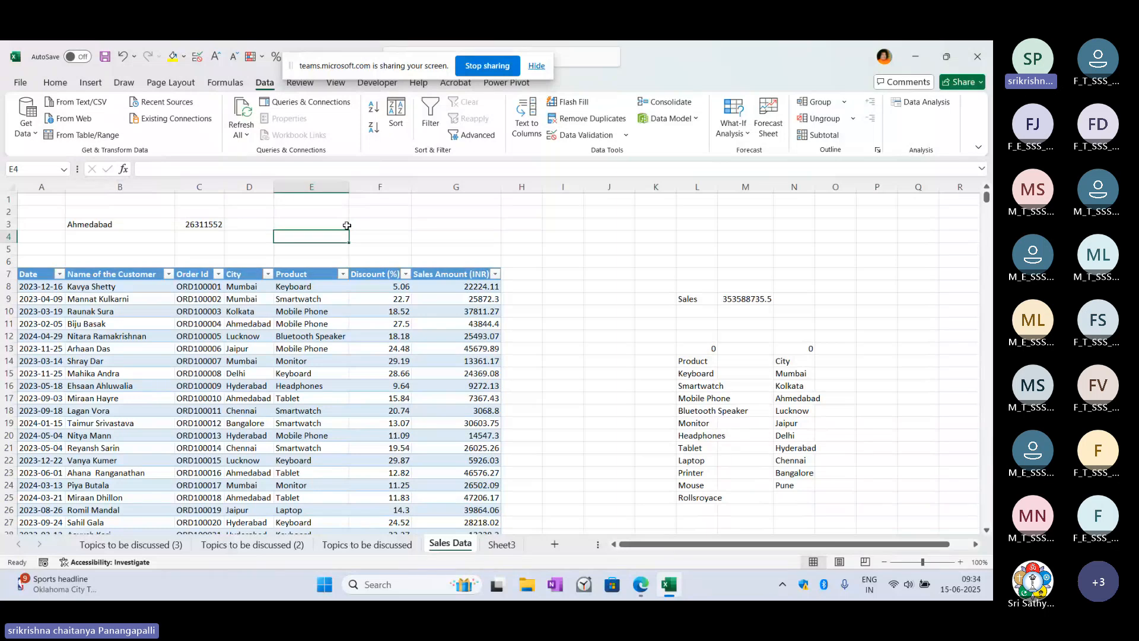
{"action": "left_click", "coordinate": [711, 436]}
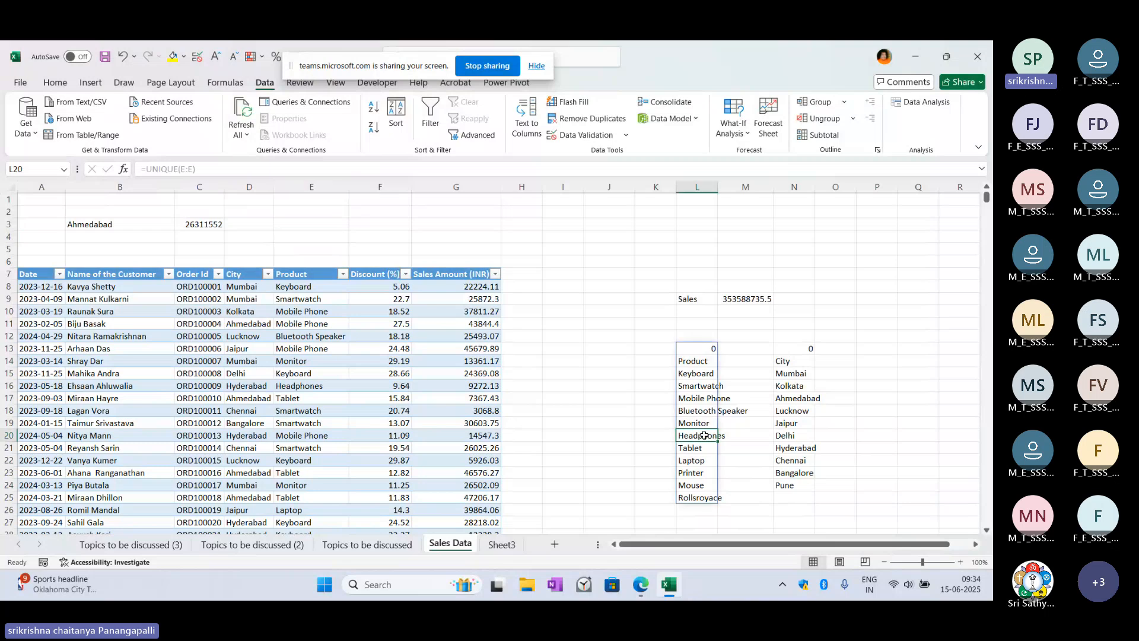
{"action": "left_click", "coordinate": [701, 450]}
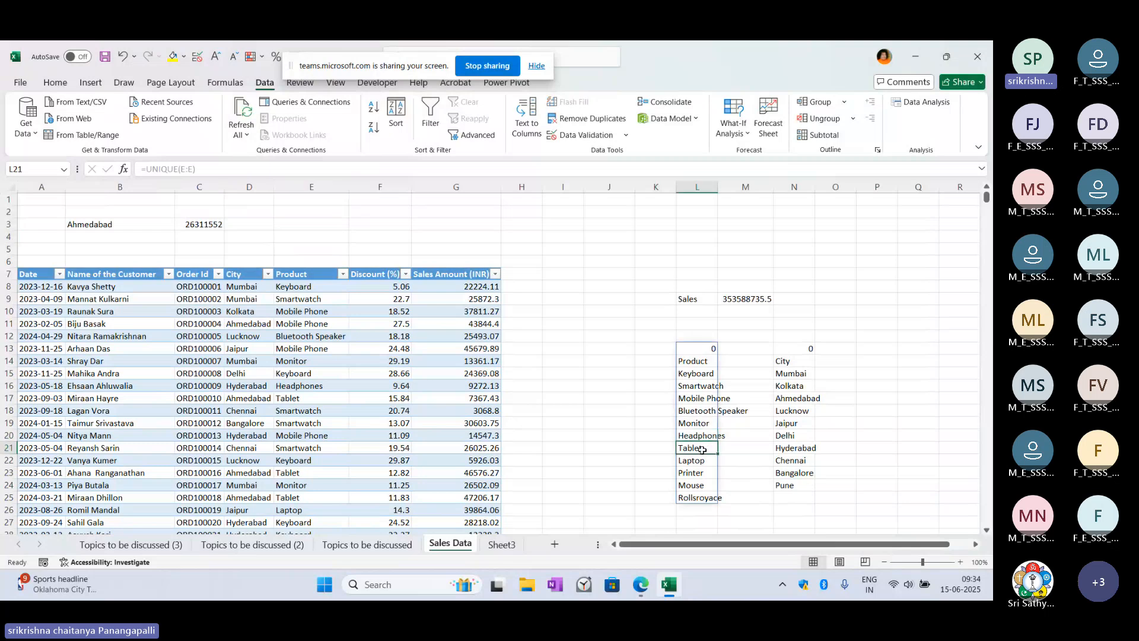
{"action": "left_click", "coordinate": [701, 362]}
{"action": "left_click_drag", "start_coordinate": [701, 361], "coordinate": [700, 499]}
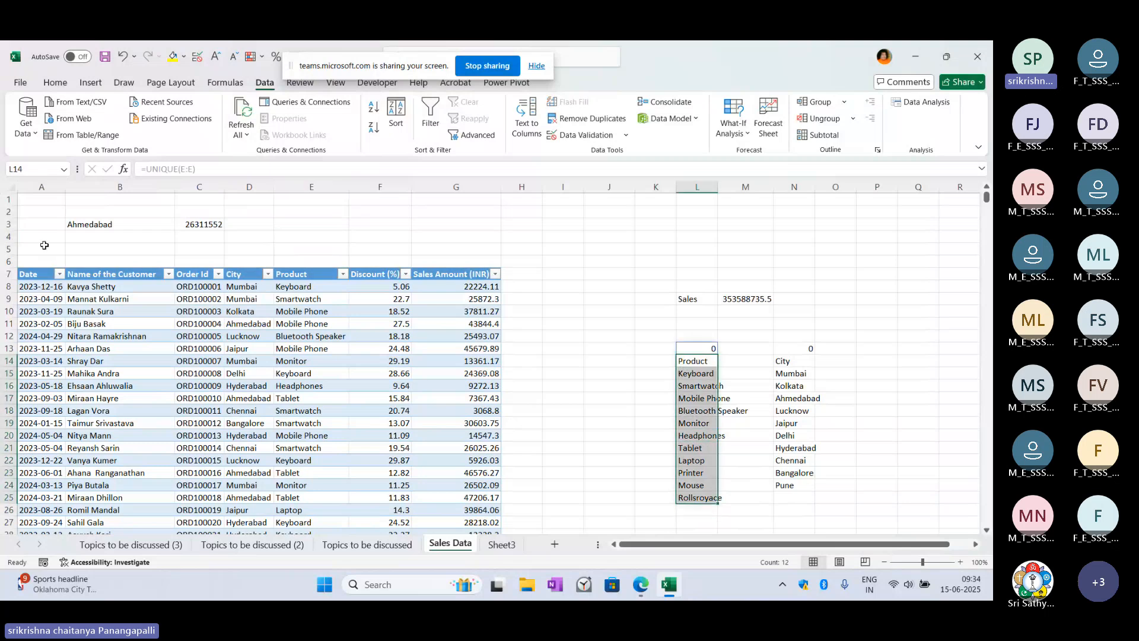
{"action": "left_click", "coordinate": [189, 226]}
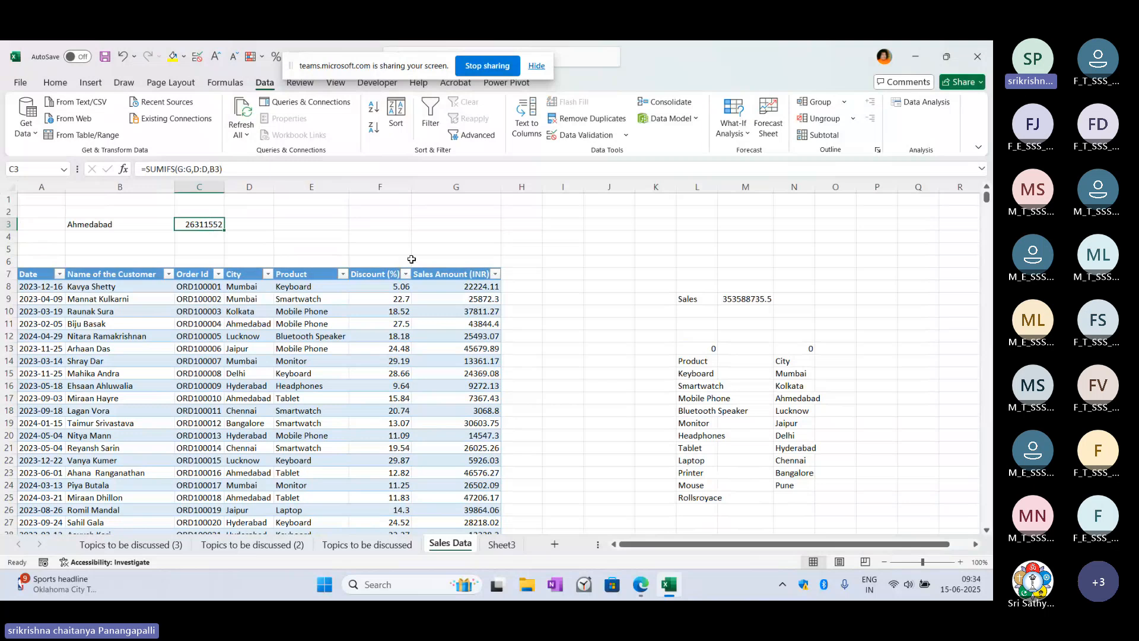
{"action": "left_click", "coordinate": [707, 385]}
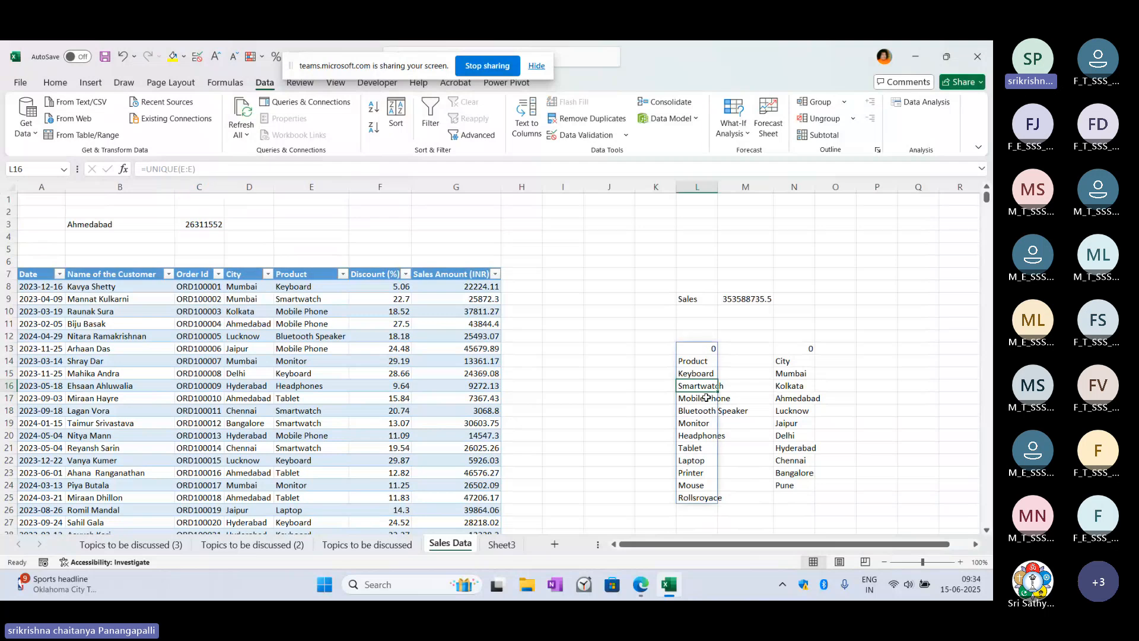
{"action": "left_click", "coordinate": [703, 399]}
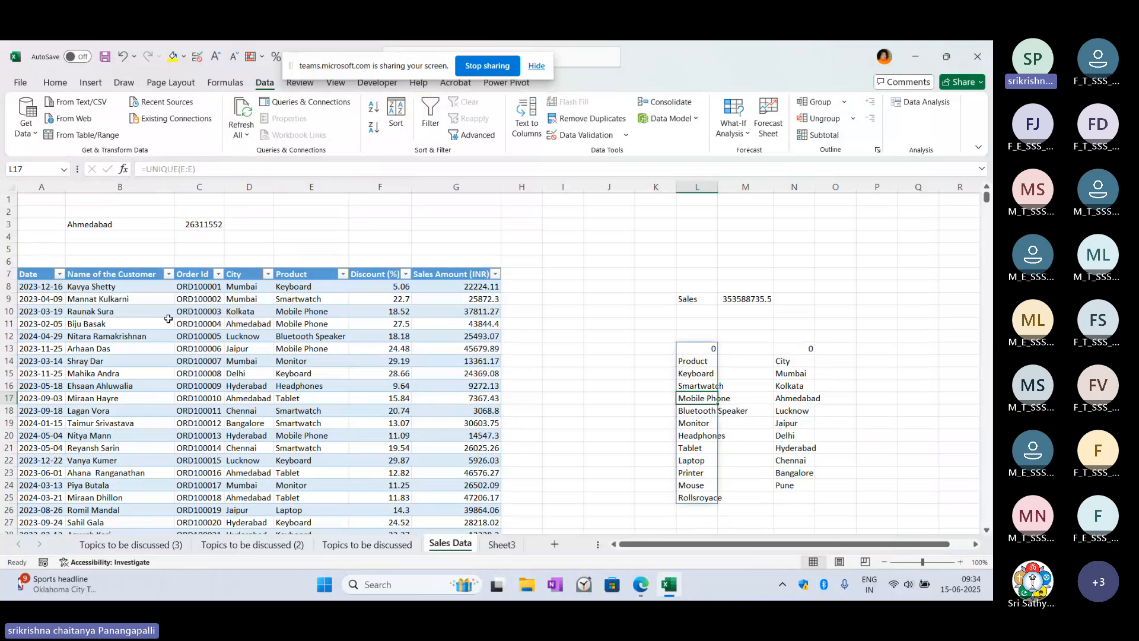
Step: Extend the SUMIFS formula in C3 with a second criterion matching column E to "Mobile Phone"
{"action": "double_click", "coordinate": [203, 226]}
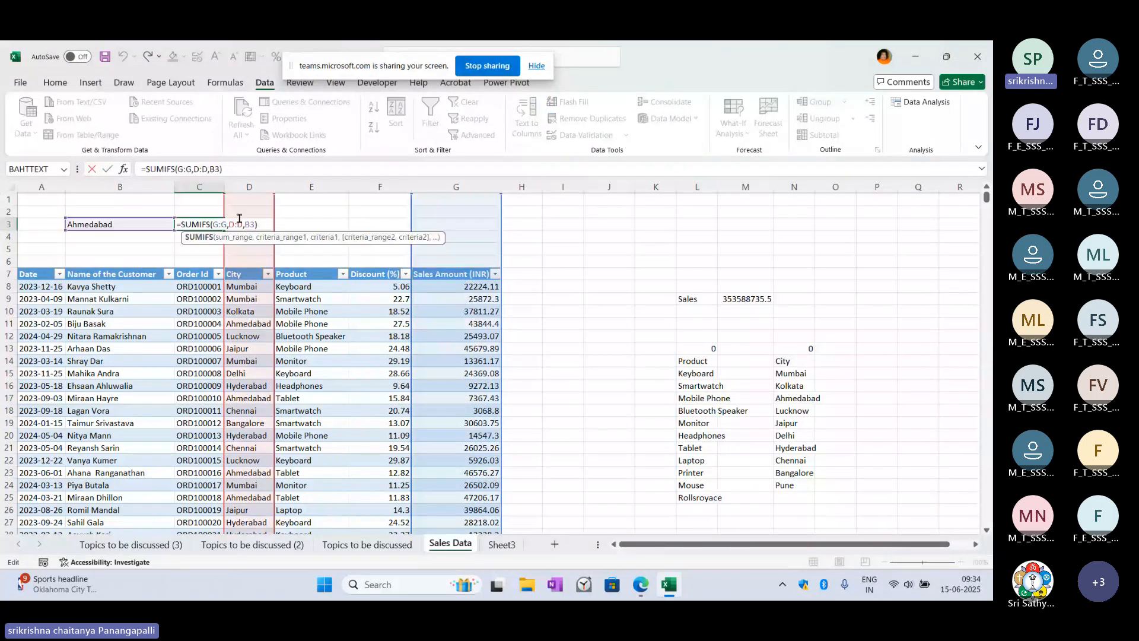
{"action": "left_click", "coordinate": [264, 222]}
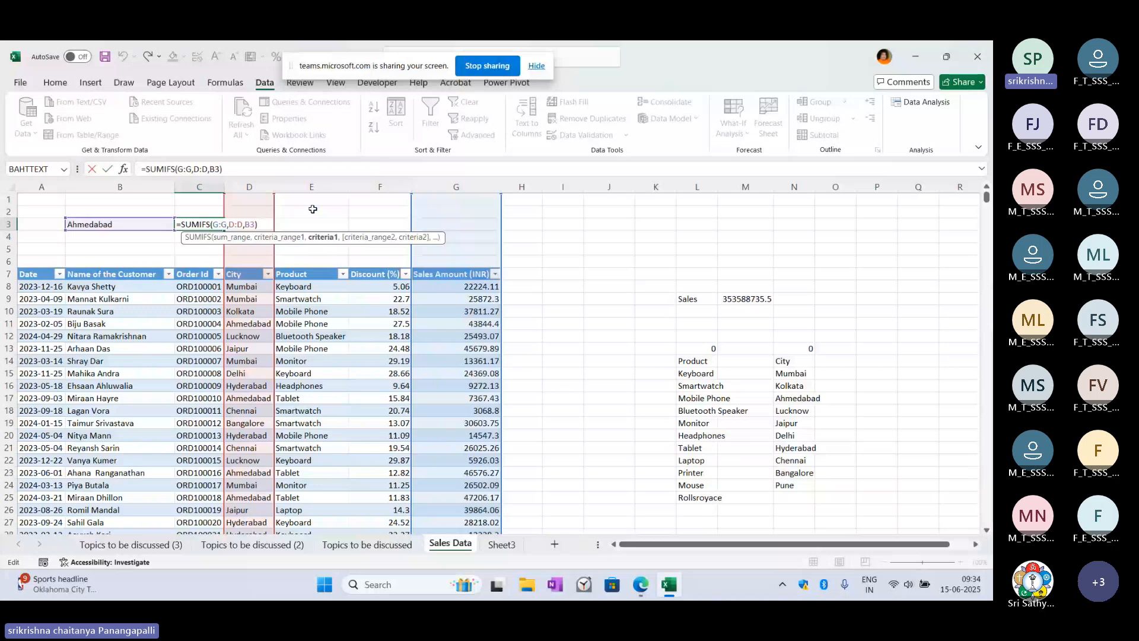
{"action": "type", "text": ","}
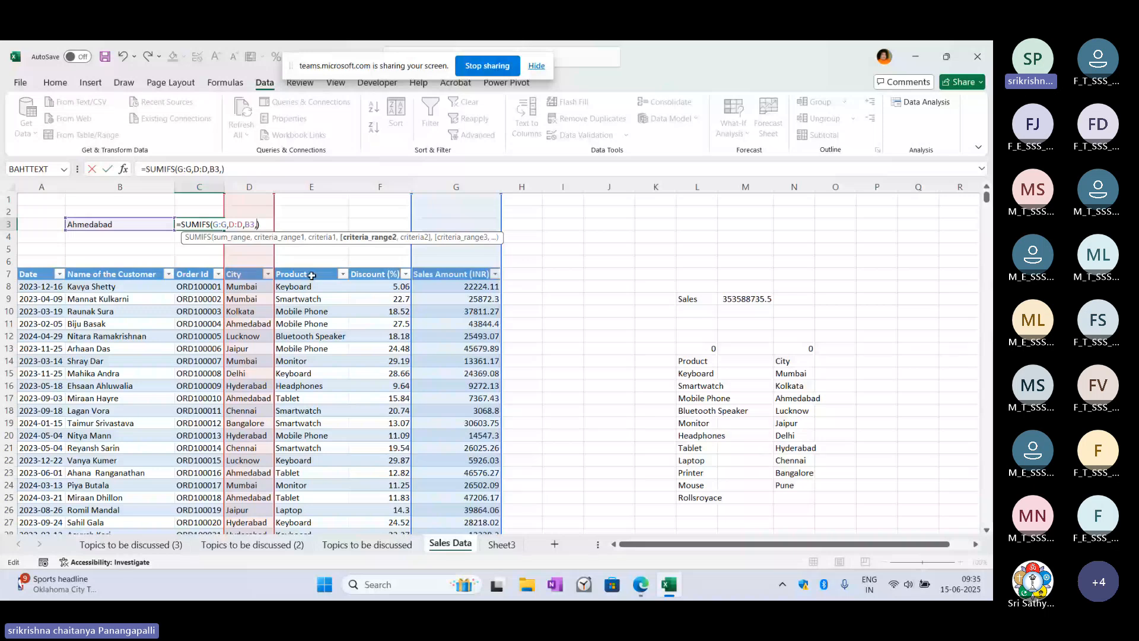
{"action": "left_click", "coordinate": [313, 188]}
{"action": "type", "text": ","}
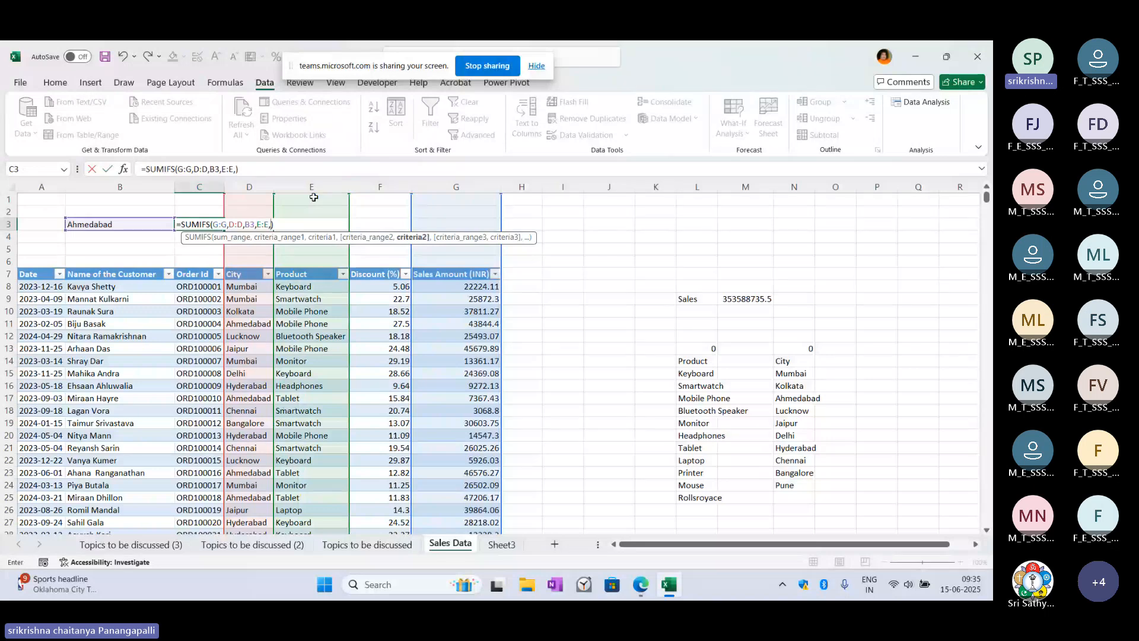
{"action": "type", "text": "\""}
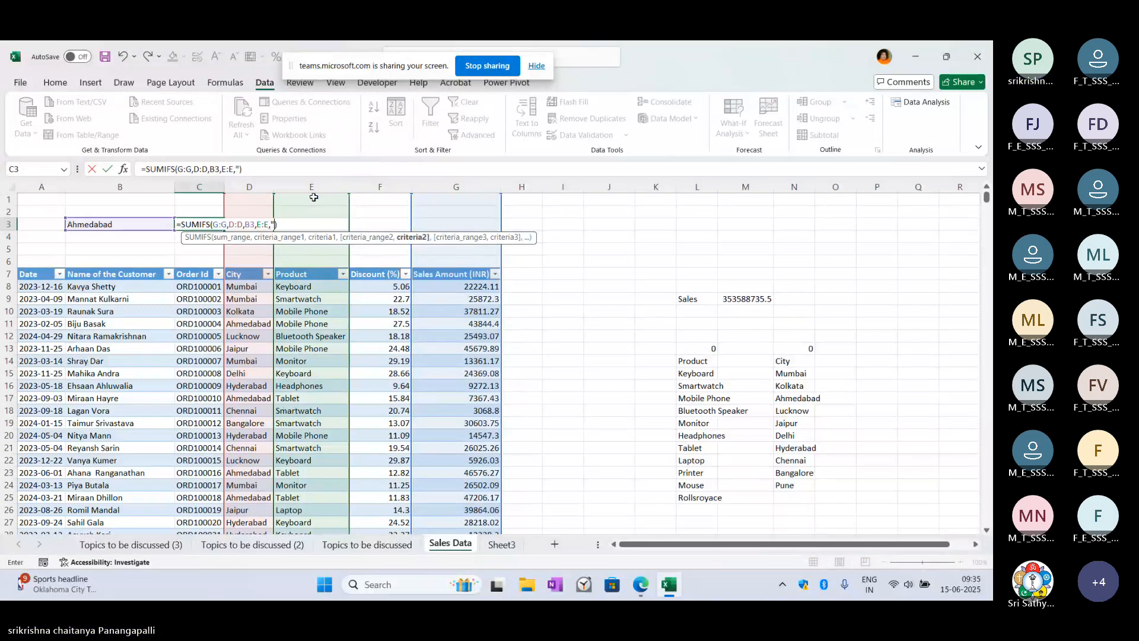
{"action": "type", "text": "Mobile Phone"}
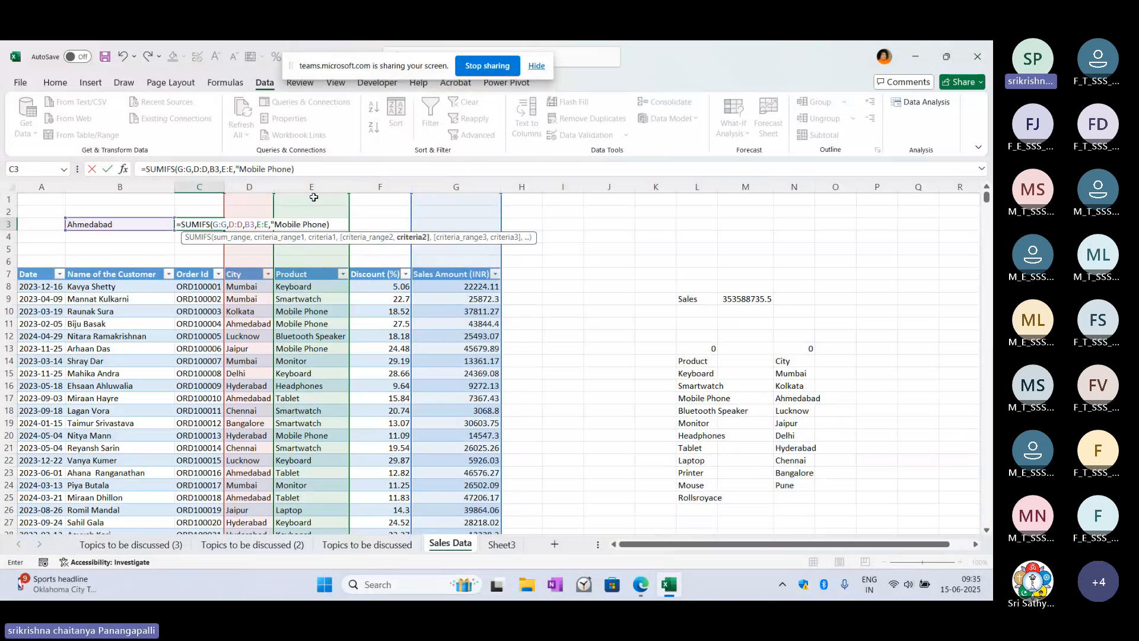
{"action": "type", "text": "\""}
{"action": "key", "text": "ctrl+Return"}
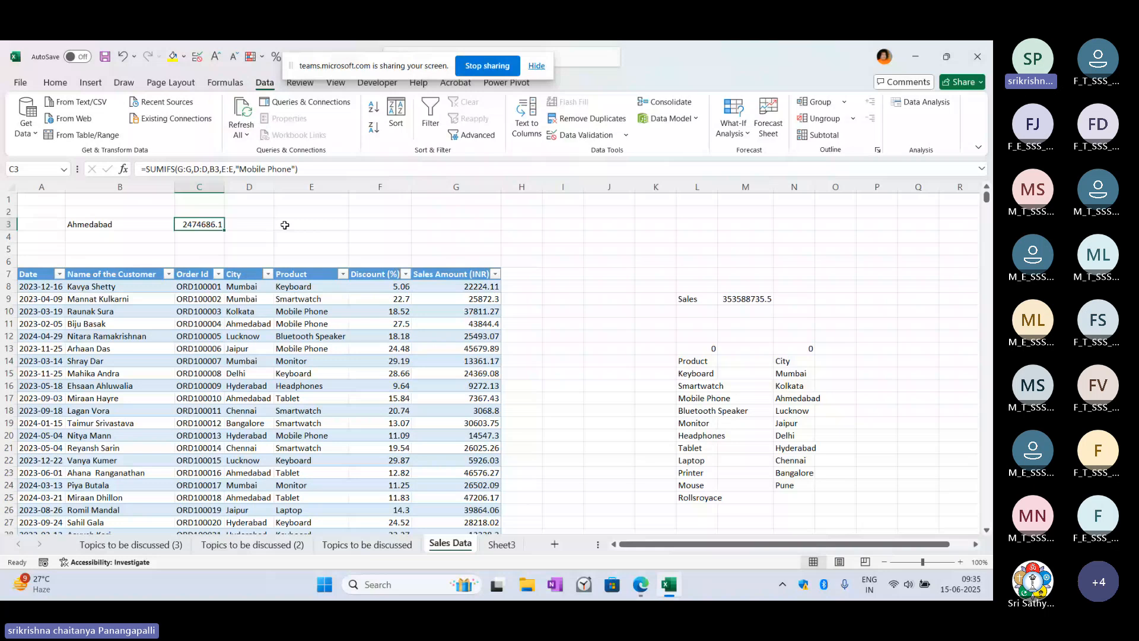
Step: Replace the "Mobile Phone" criterion in C3's SUMIFS formula with a reference to cell B2
{"action": "key", "text": "F2"}
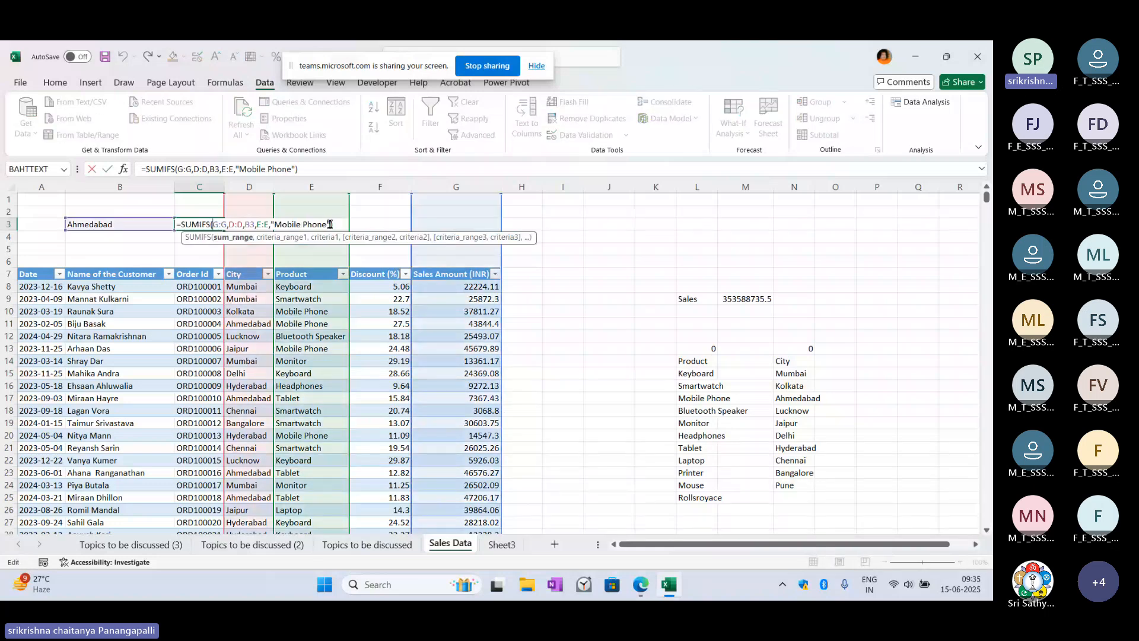
{"action": "left_click_drag", "start_coordinate": [330, 224], "coordinate": [272, 225]}
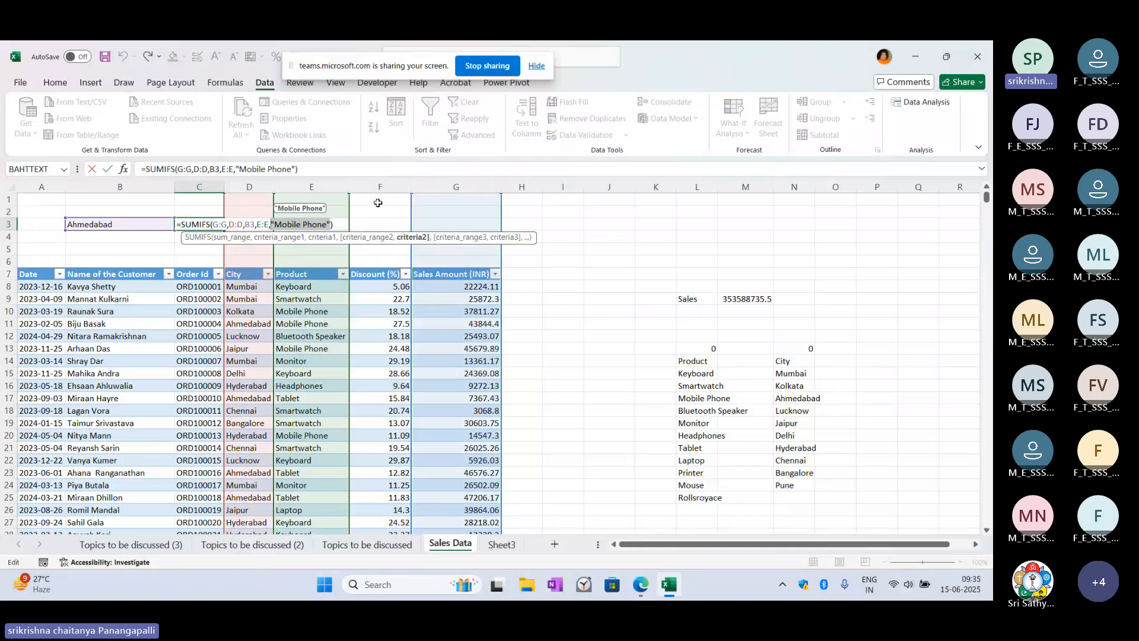
{"action": "key", "text": "BackSpace"}
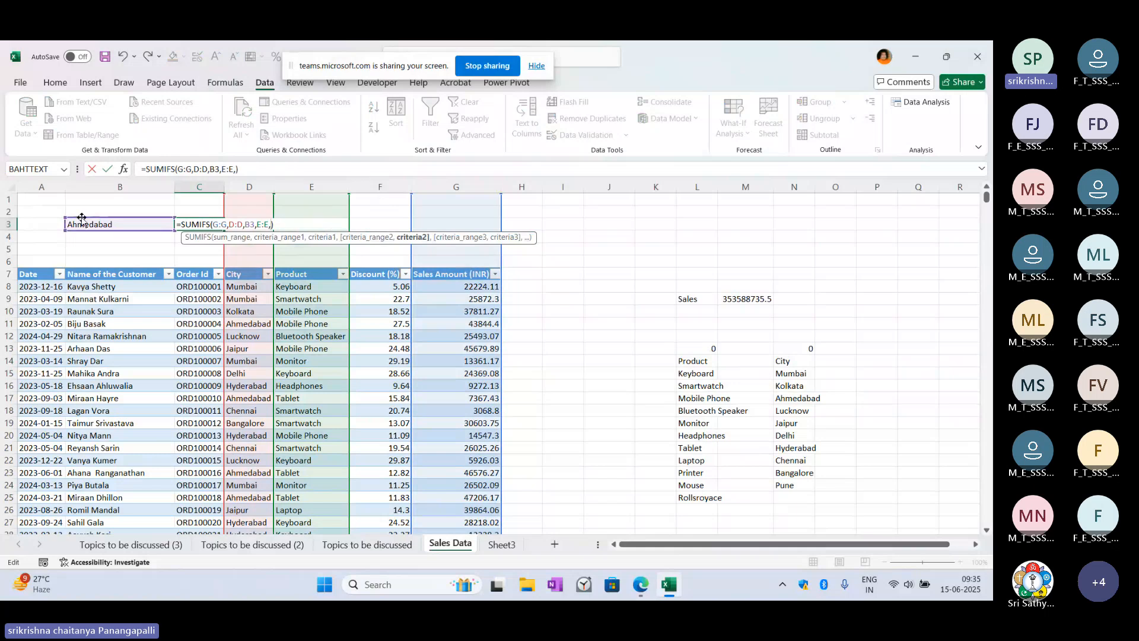
{"action": "left_click", "coordinate": [131, 213]}
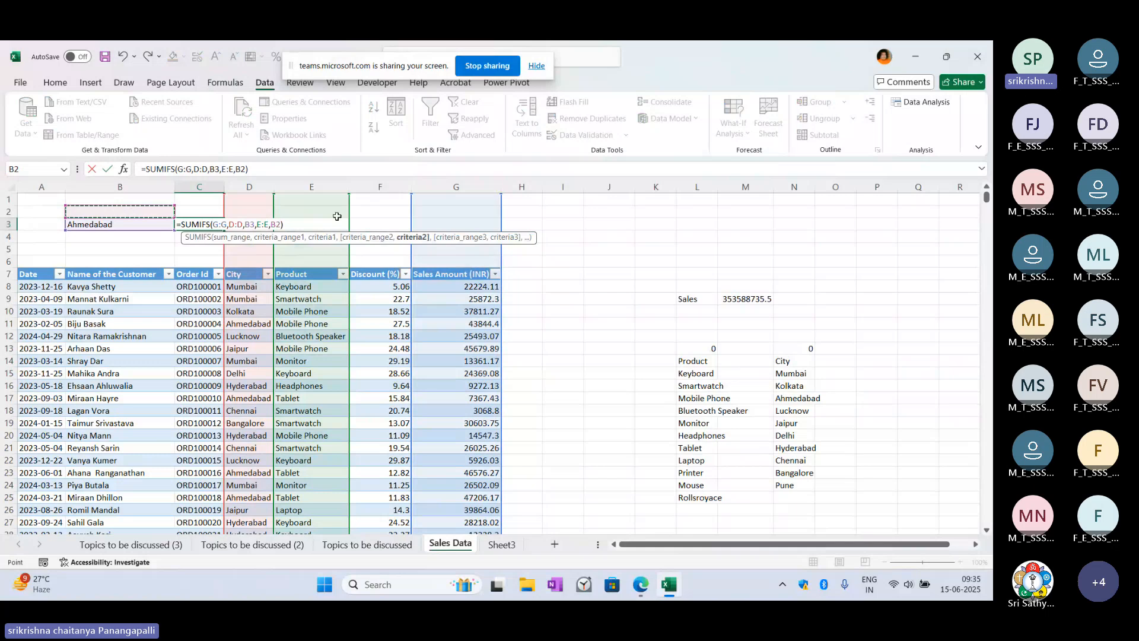
{"action": "key", "text": "Return"}
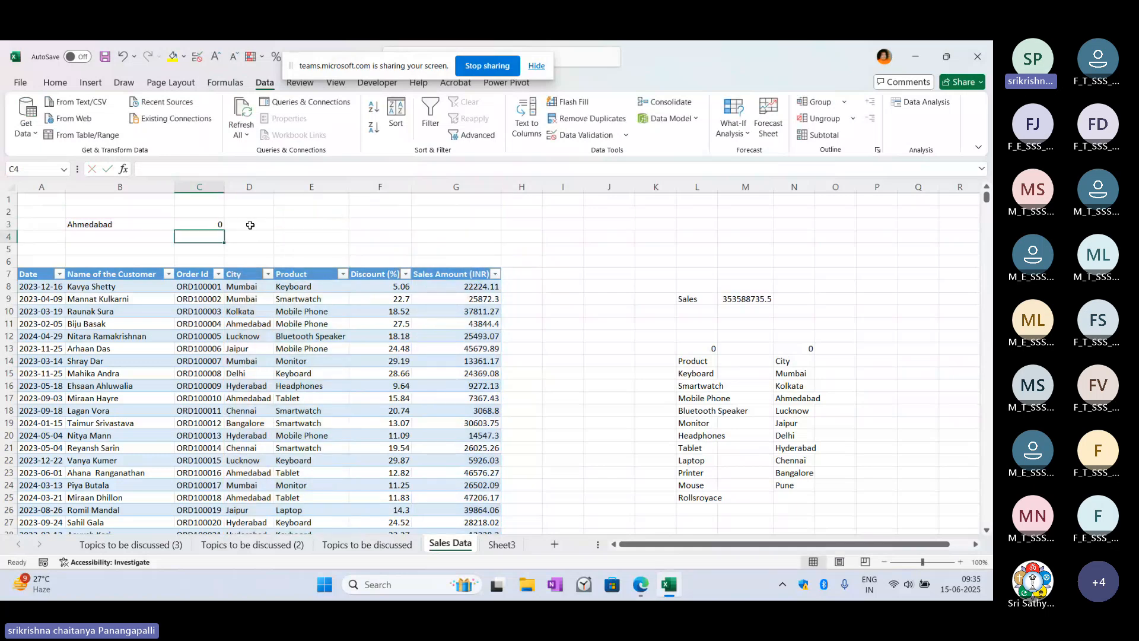
{"action": "left_click", "coordinate": [204, 227]}
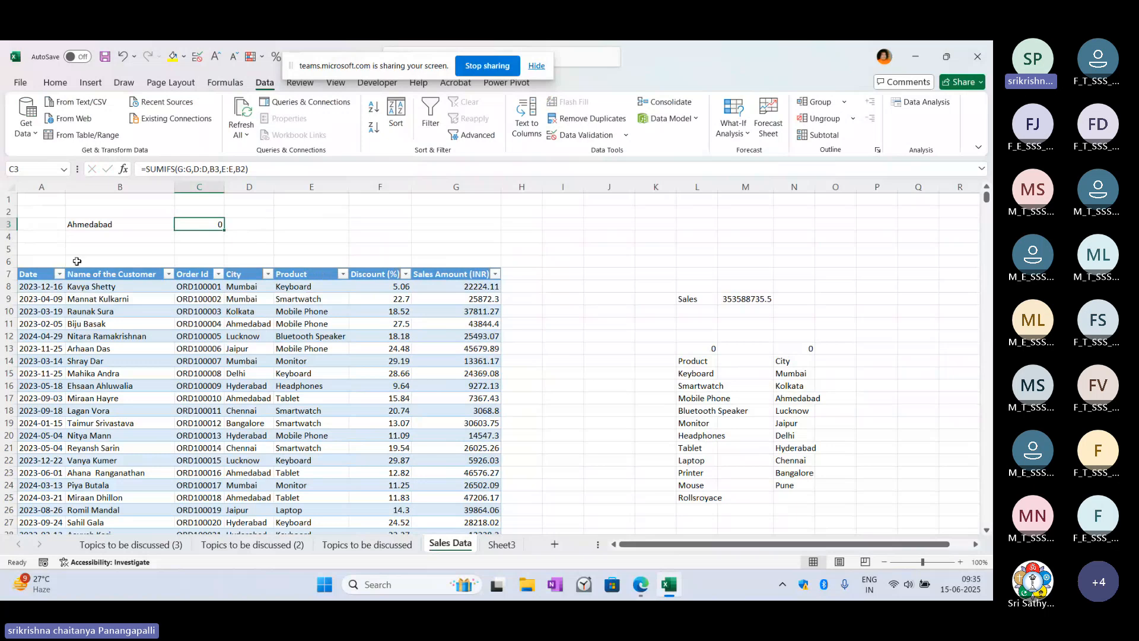
Step: Copy Mobile Phone from L17 of the product list into B2
{"action": "left_click", "coordinate": [109, 228]}
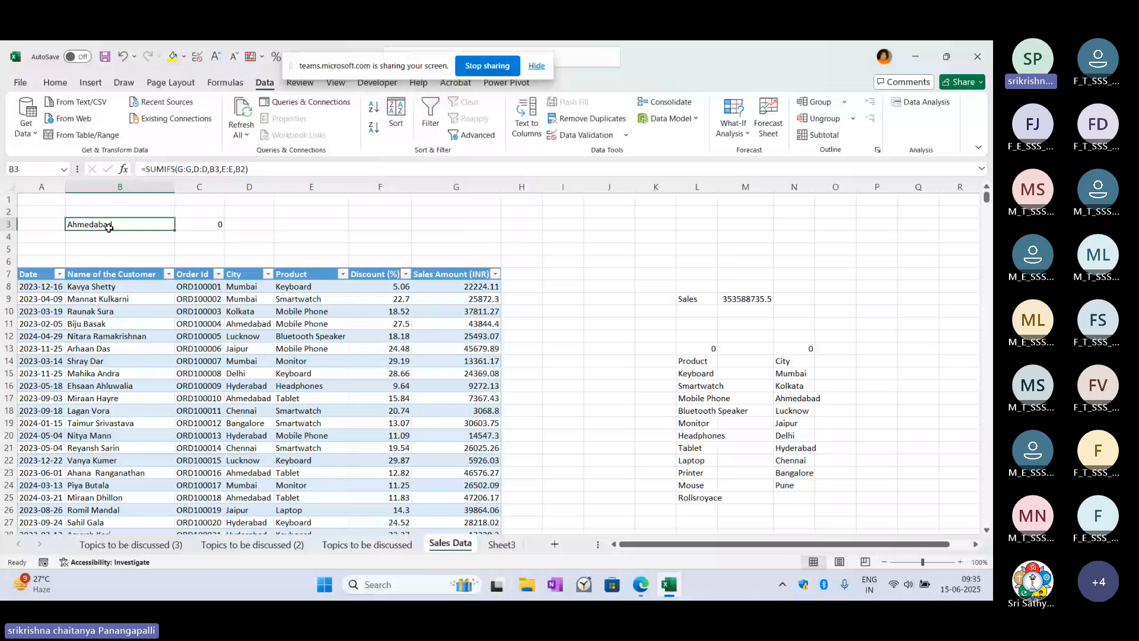
{"action": "key", "text": "Up"}
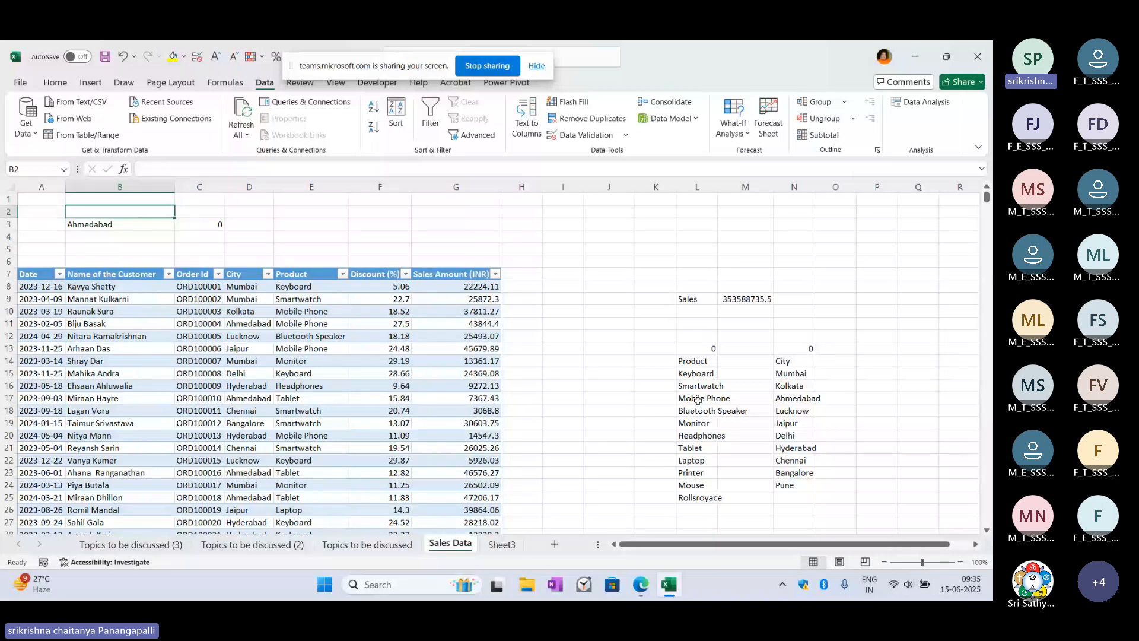
{"action": "left_click", "coordinate": [699, 400]}
{"action": "key", "text": "ctrl+c"}
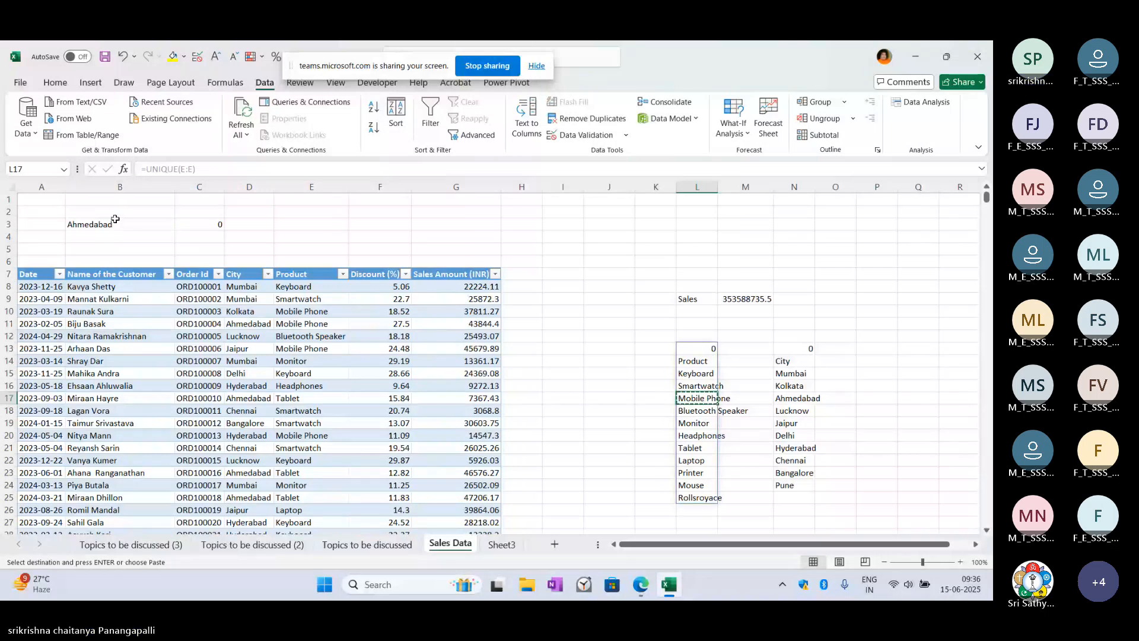
{"action": "right_click", "coordinate": [146, 214]}
{"action": "left_click", "coordinate": [179, 268]}
{"action": "left_click", "coordinate": [167, 254]}
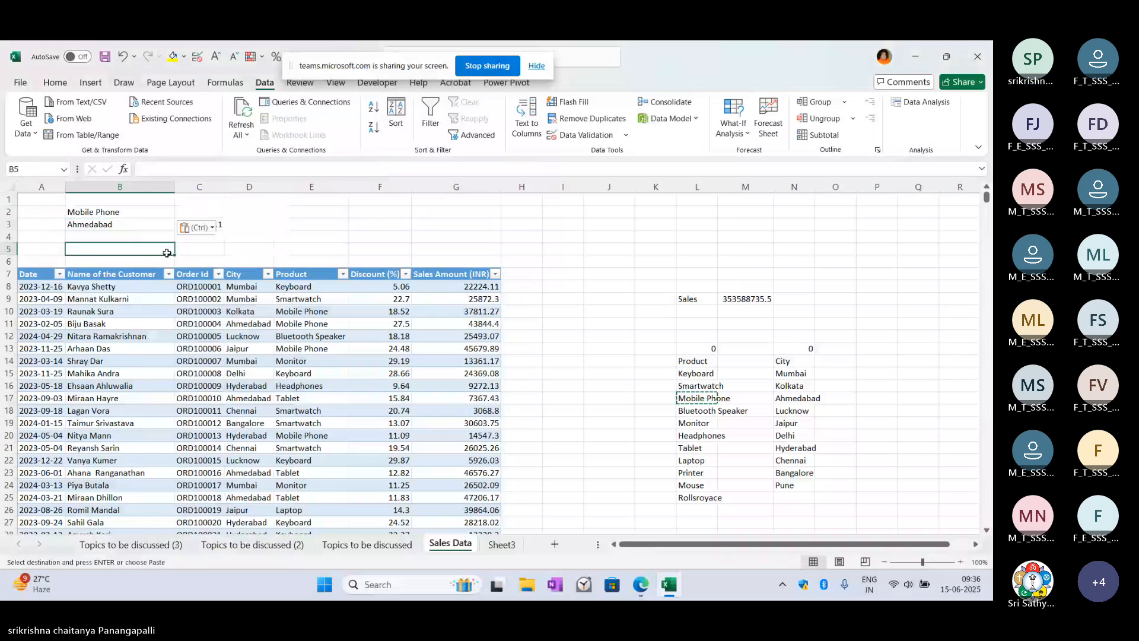
Step: Clear the product name from B2
{"action": "left_click", "coordinate": [169, 227]}
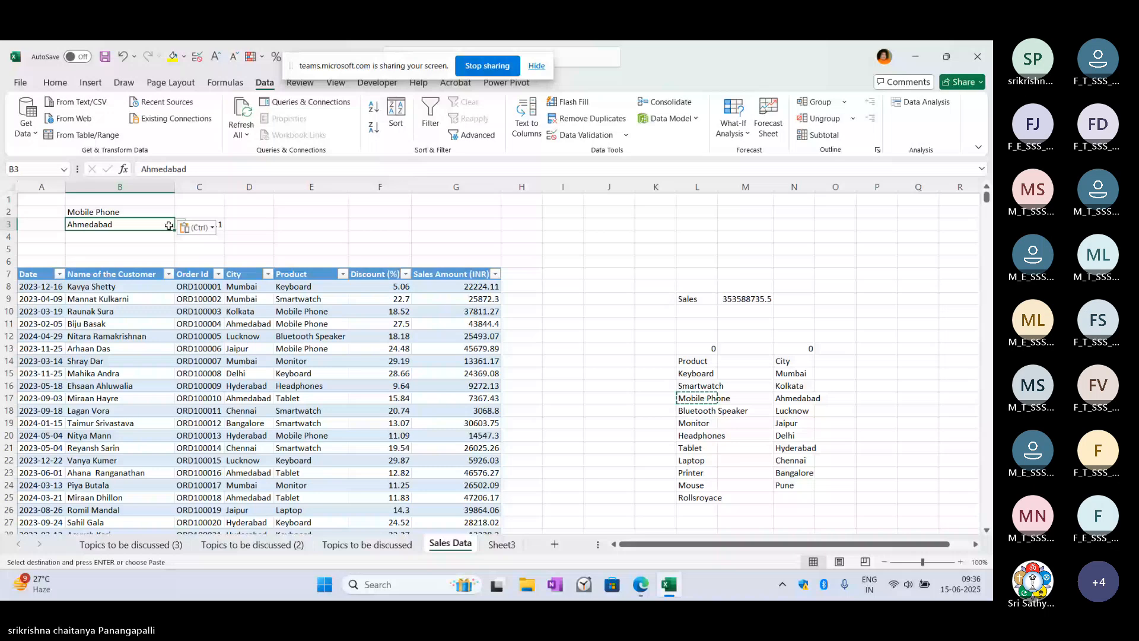
{"action": "left_click", "coordinate": [116, 212]}
{"action": "key", "text": "Delete"}
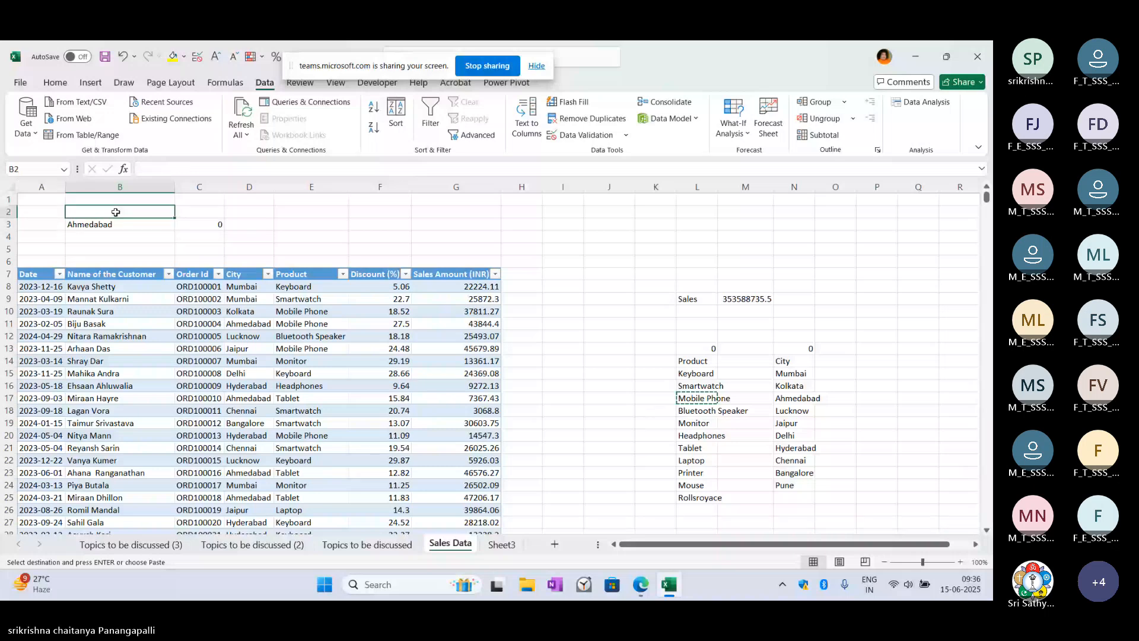
Step: Paste Mobile Phone into B2 as the product criterion and narrow column B
{"action": "key", "text": "ctrl+v"}
{"action": "left_click_drag", "start_coordinate": [174, 191], "coordinate": [150, 191]}
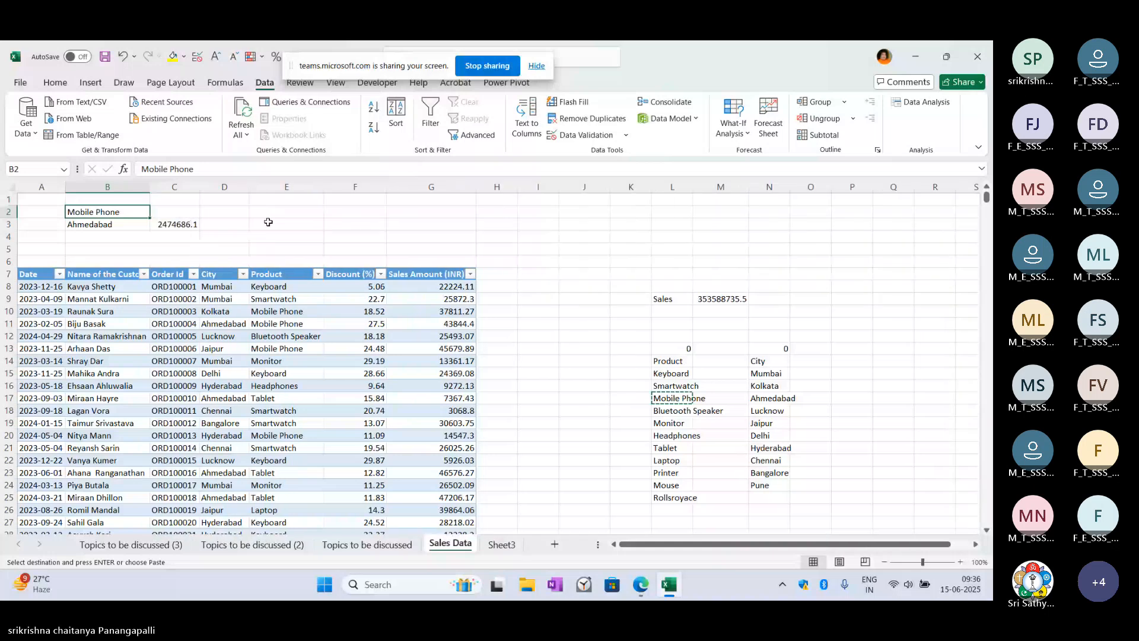
{"action": "left_click", "coordinate": [269, 222]}
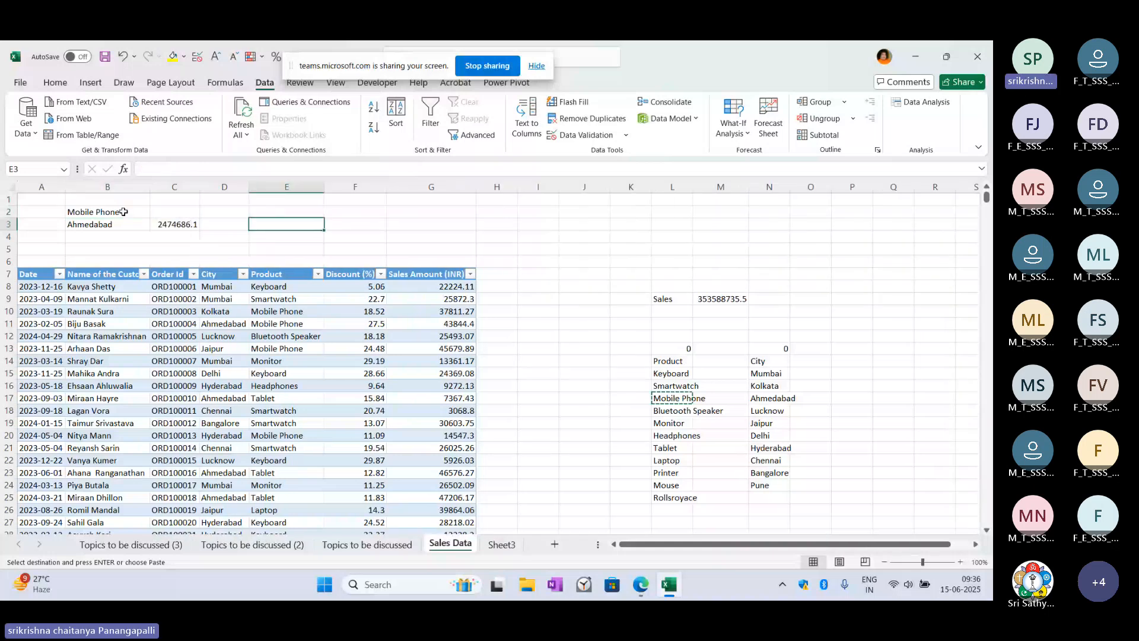
{"action": "left_click", "coordinate": [113, 224]}
{"action": "left_click", "coordinate": [122, 212]}
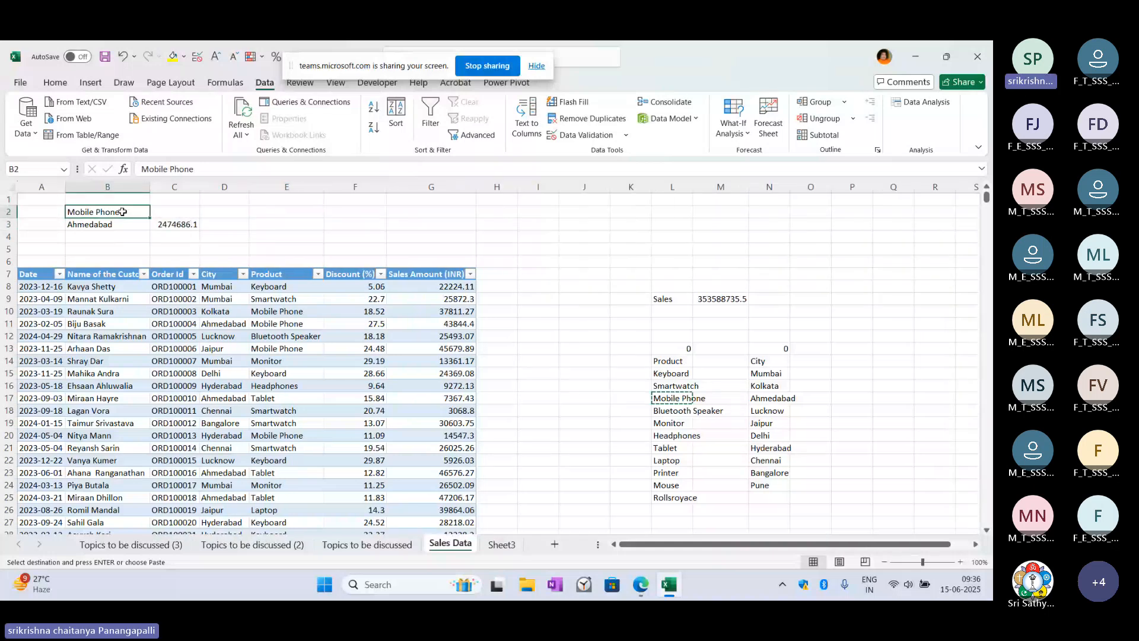
{"action": "left_click", "coordinate": [189, 225]}
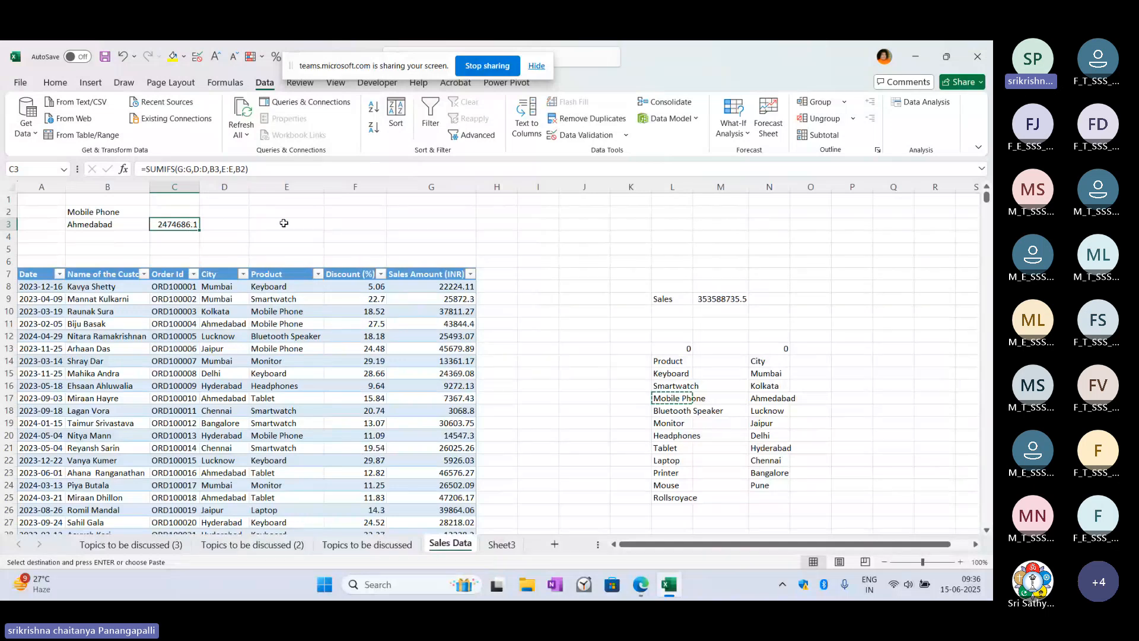
Step: Set the product in B2 to Monitor and widen column C to fit the sales total
{"action": "key", "text": "Left"}
{"action": "key", "text": "Up"}
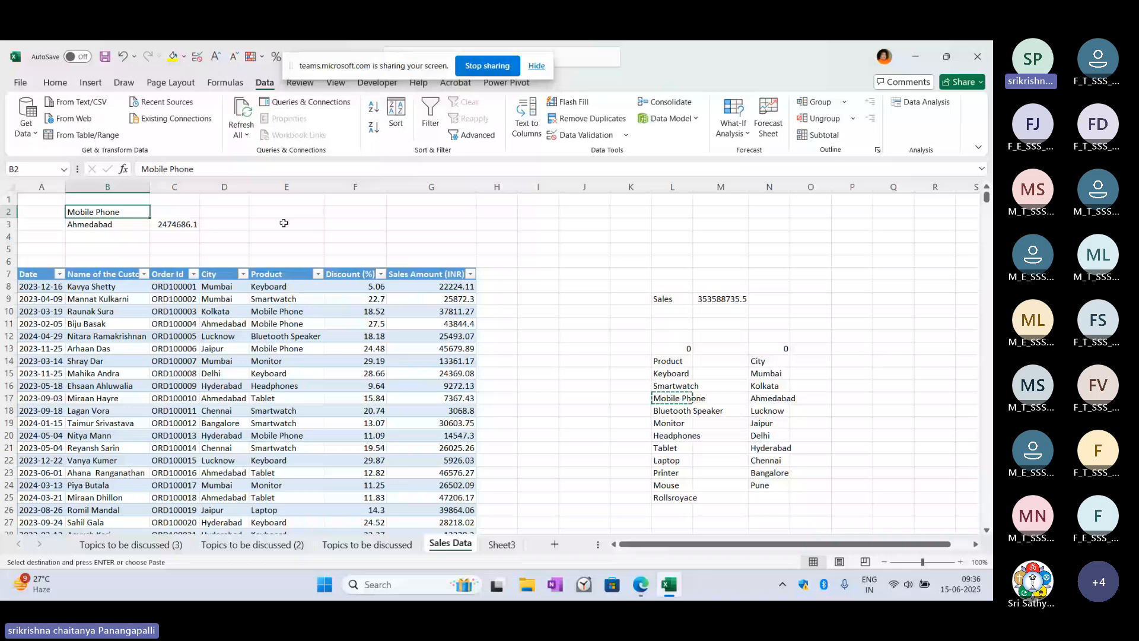
{"action": "type", "text": "Monitor"}
{"action": "key", "text": "Return"}
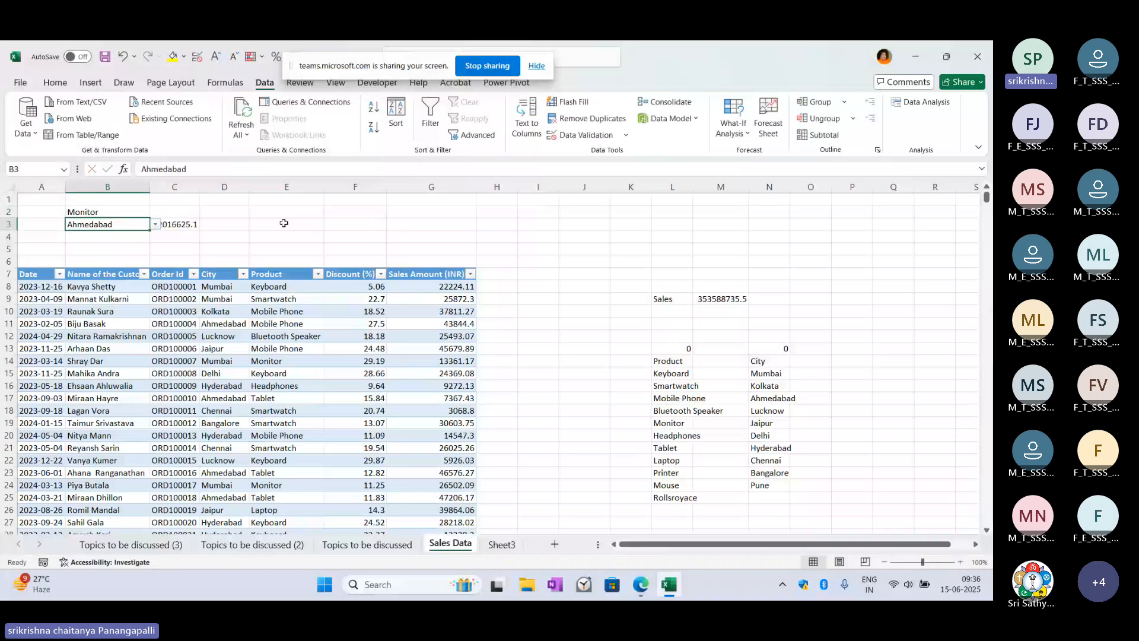
{"action": "left_click_drag", "start_coordinate": [199, 187], "coordinate": [235, 199]}
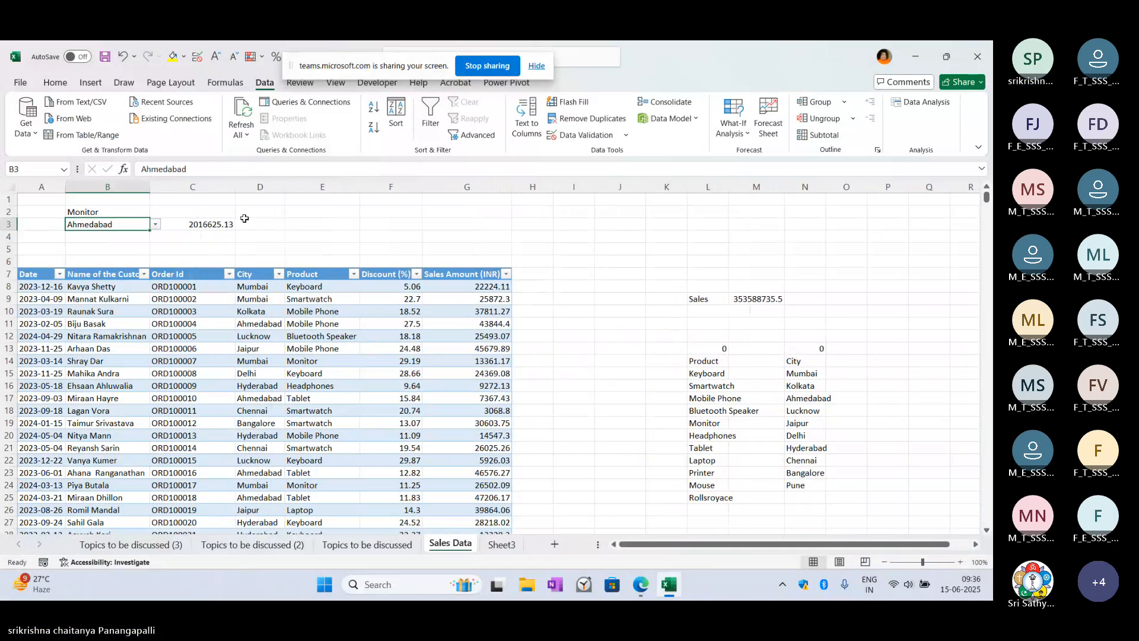
Step: Set the product in B2 to Printer
{"action": "left_click", "coordinate": [126, 214]}
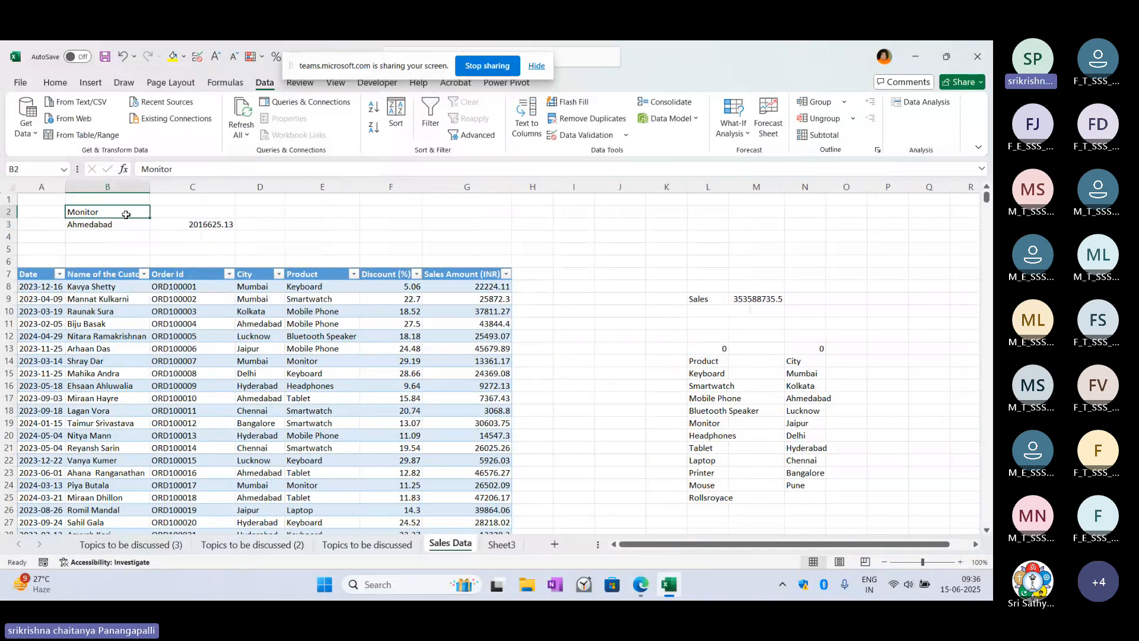
{"action": "type", "text": "Printer"}
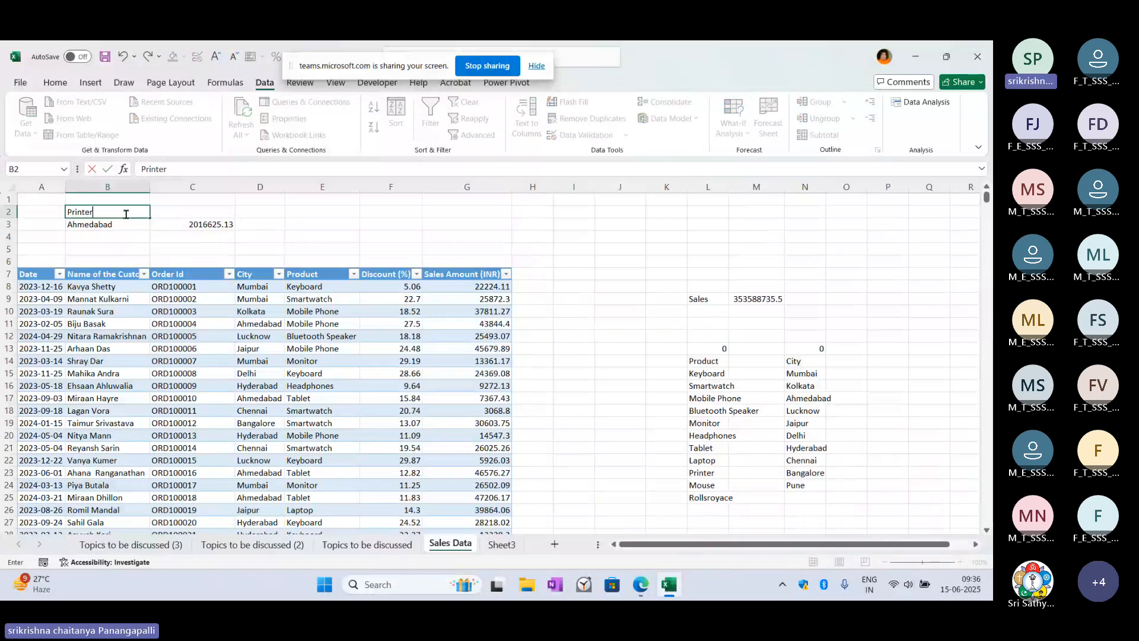
{"action": "key", "text": "Return"}
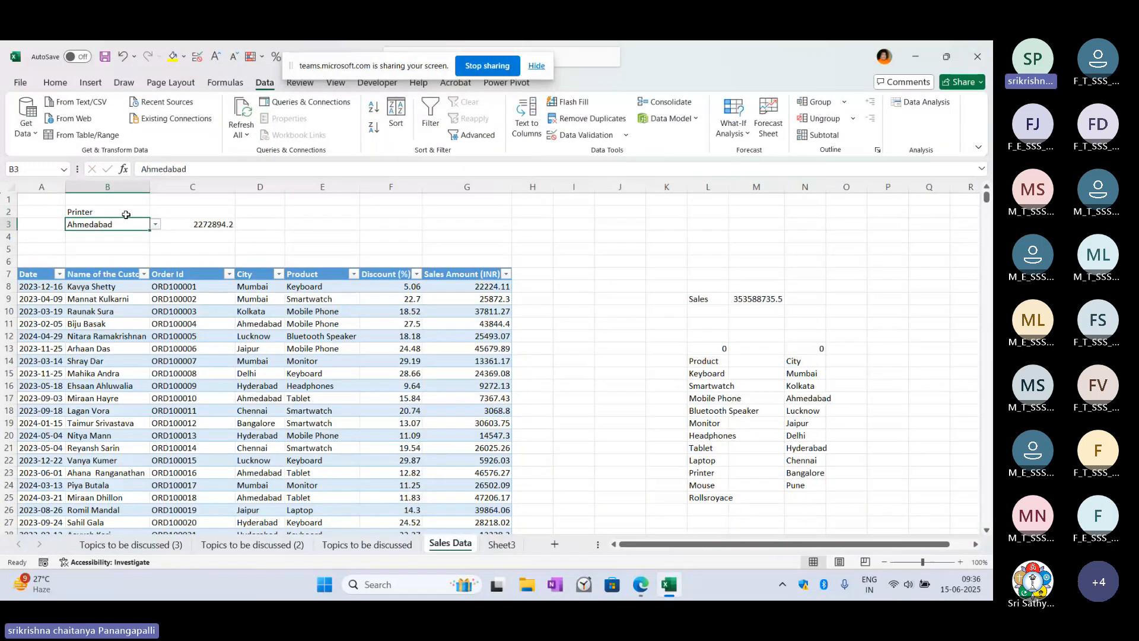
Step: Test the total by switching the city in B3 to Chennai, Pune and back to Ahmedabad
{"action": "left_click", "coordinate": [155, 224]}
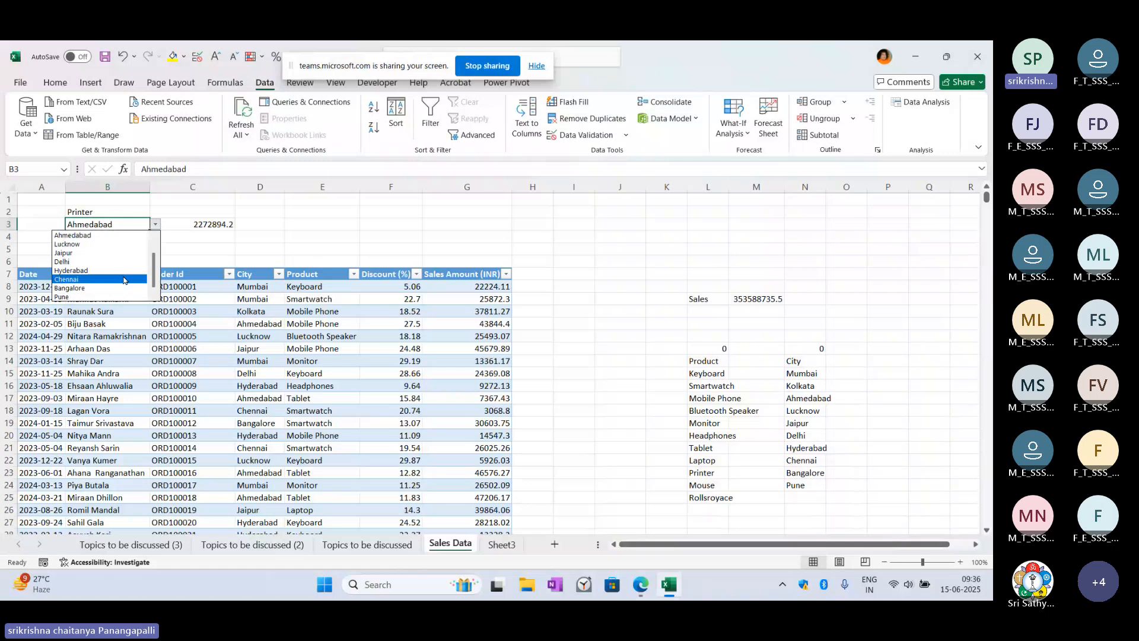
{"action": "left_click", "coordinate": [123, 280]}
{"action": "left_click", "coordinate": [155, 225]}
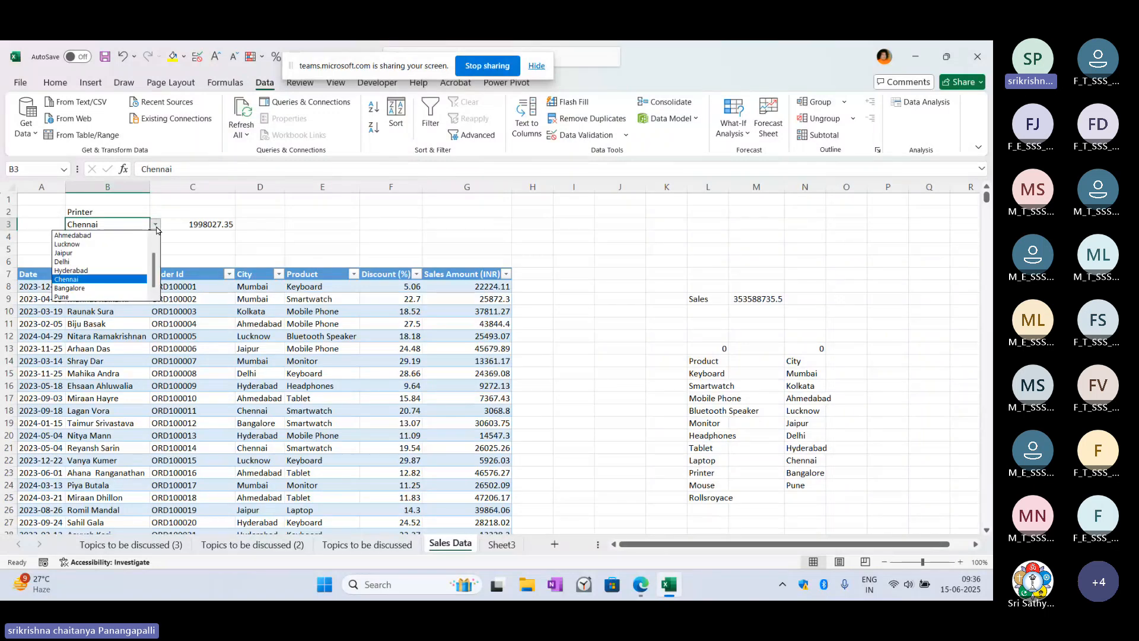
{"action": "left_click", "coordinate": [108, 296]}
{"action": "left_click", "coordinate": [156, 224]}
{"action": "left_click", "coordinate": [117, 236]}
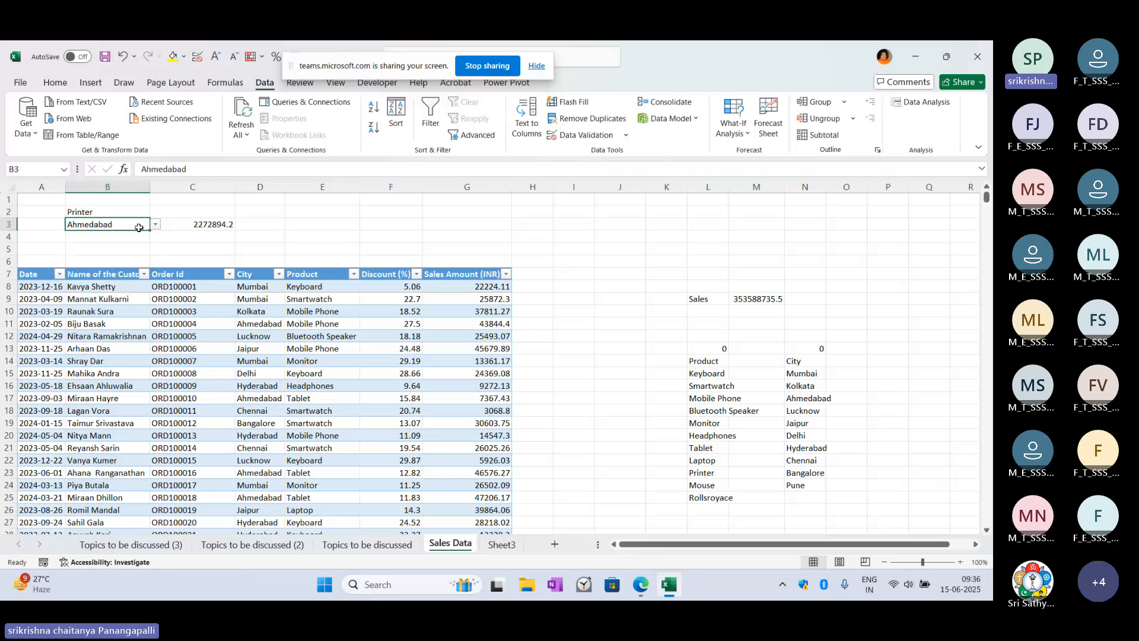
Step: Clear the product name from cell B2
{"action": "left_click", "coordinate": [113, 215]}
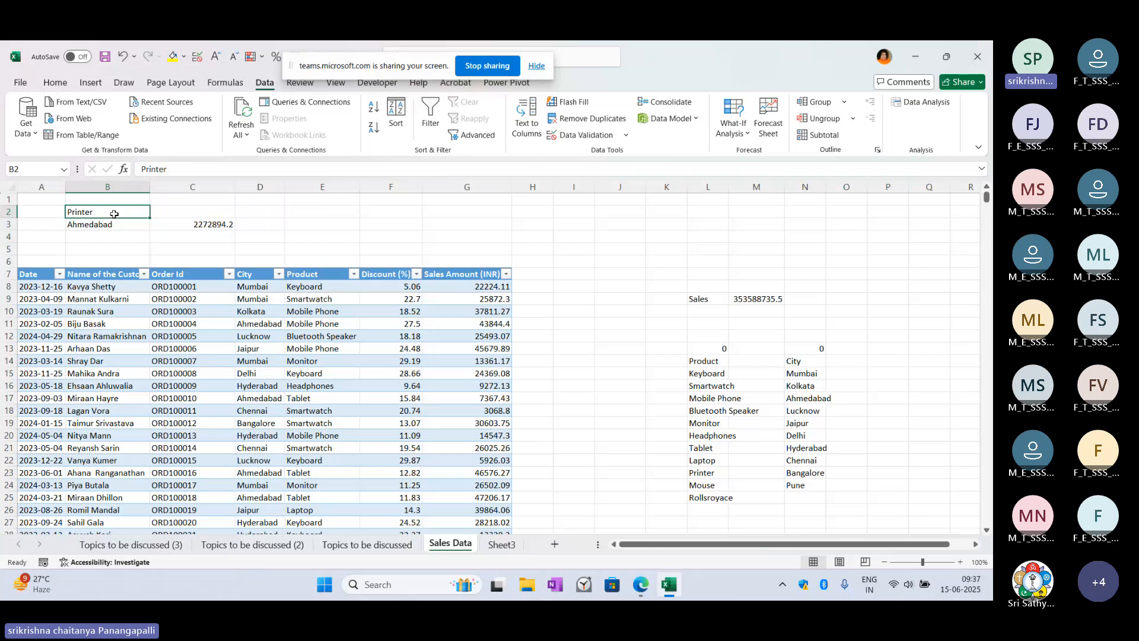
{"action": "left_click", "coordinate": [127, 225]}
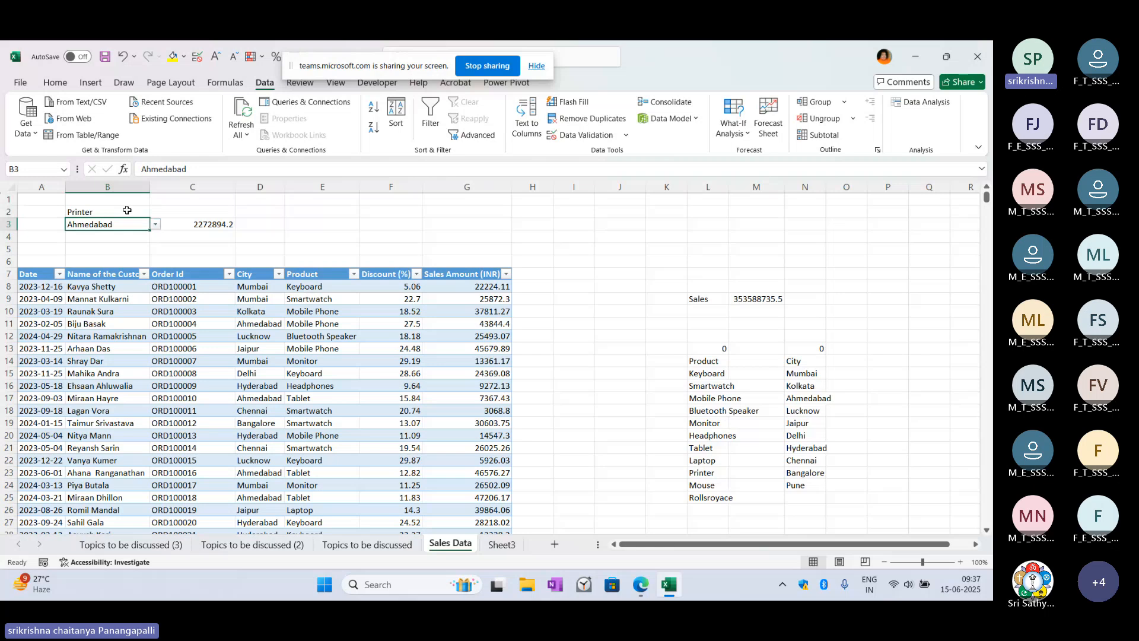
{"action": "left_click", "coordinate": [127, 212]}
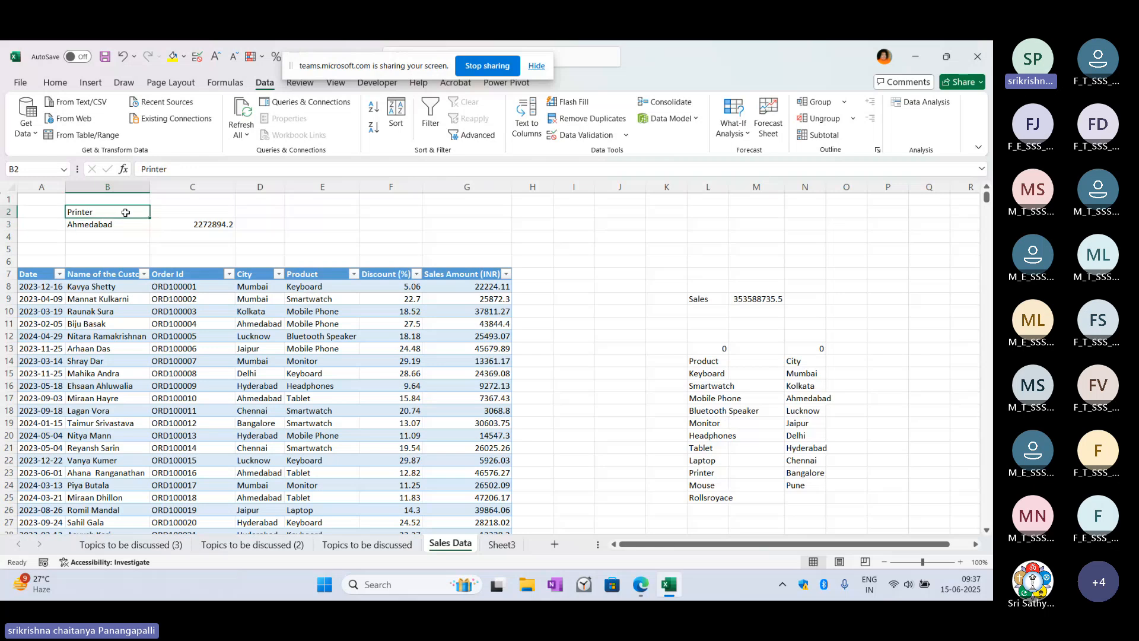
{"action": "key", "text": "BackSpace"}
{"action": "key", "text": "Return"}
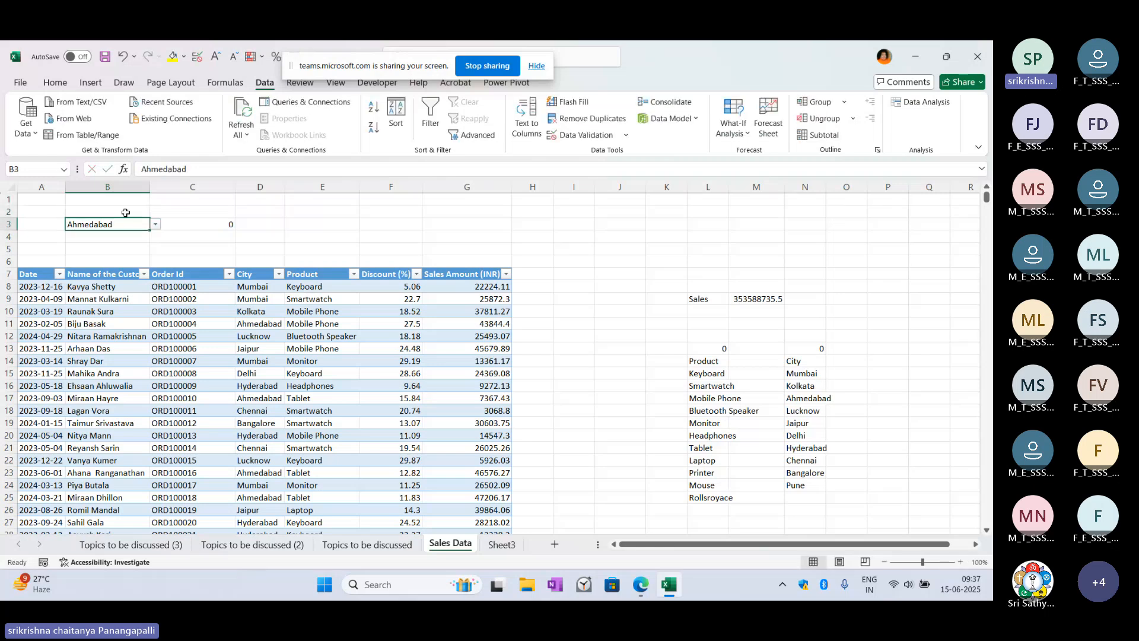
Step: Add list data validation to B2 with the product names in =$L$15:$L$25 as its source
{"action": "left_click", "coordinate": [126, 212]}
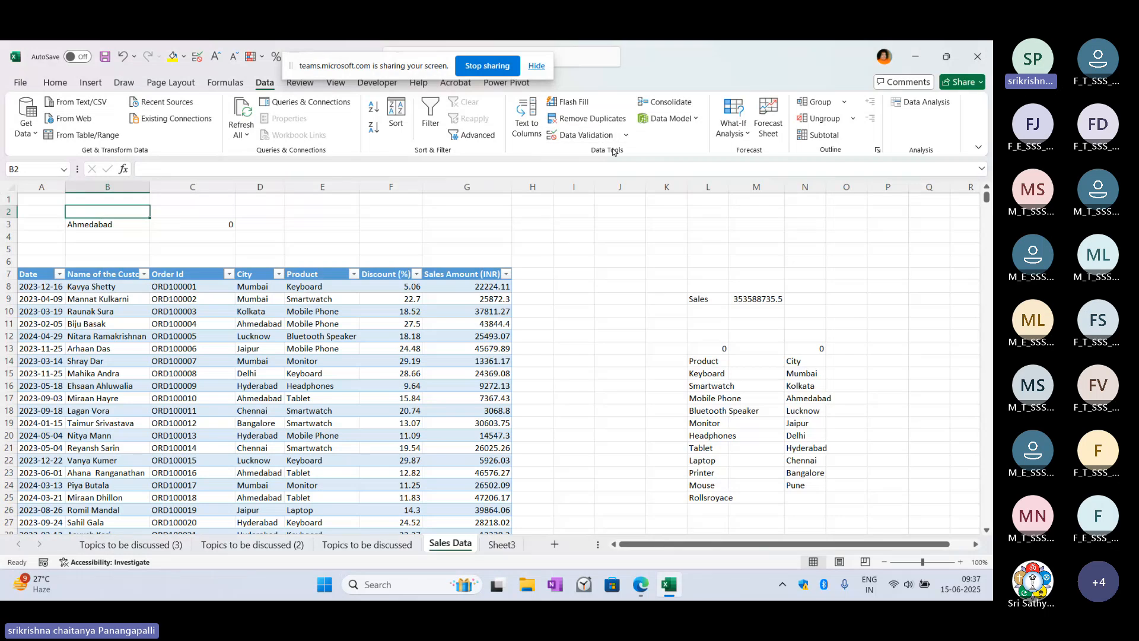
{"action": "left_click", "coordinate": [577, 131]}
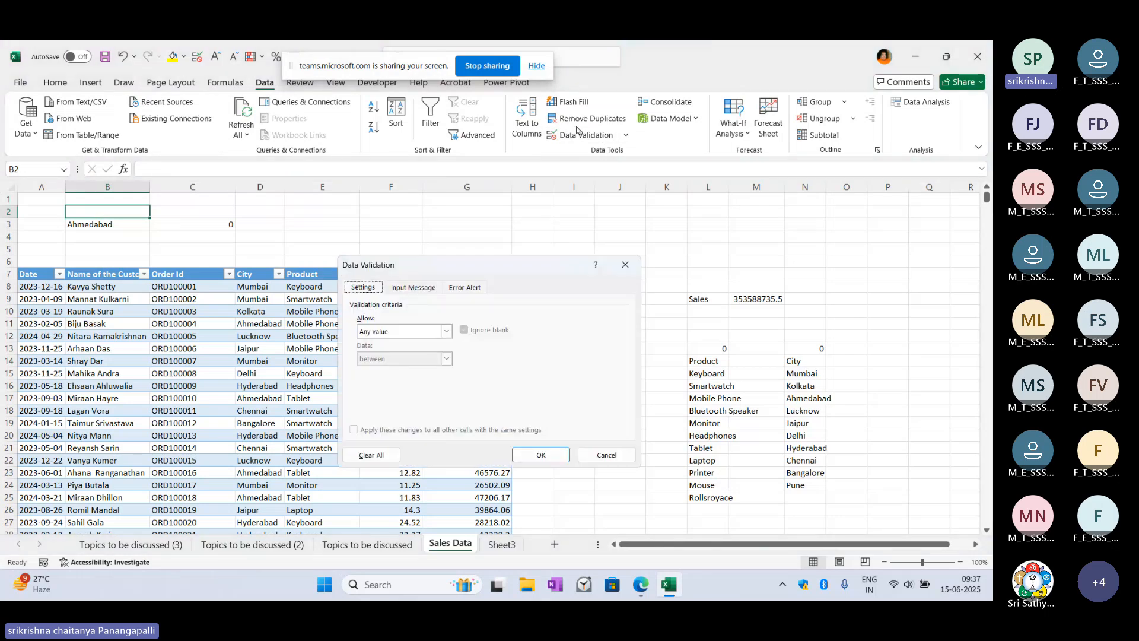
{"action": "left_click", "coordinate": [445, 331]}
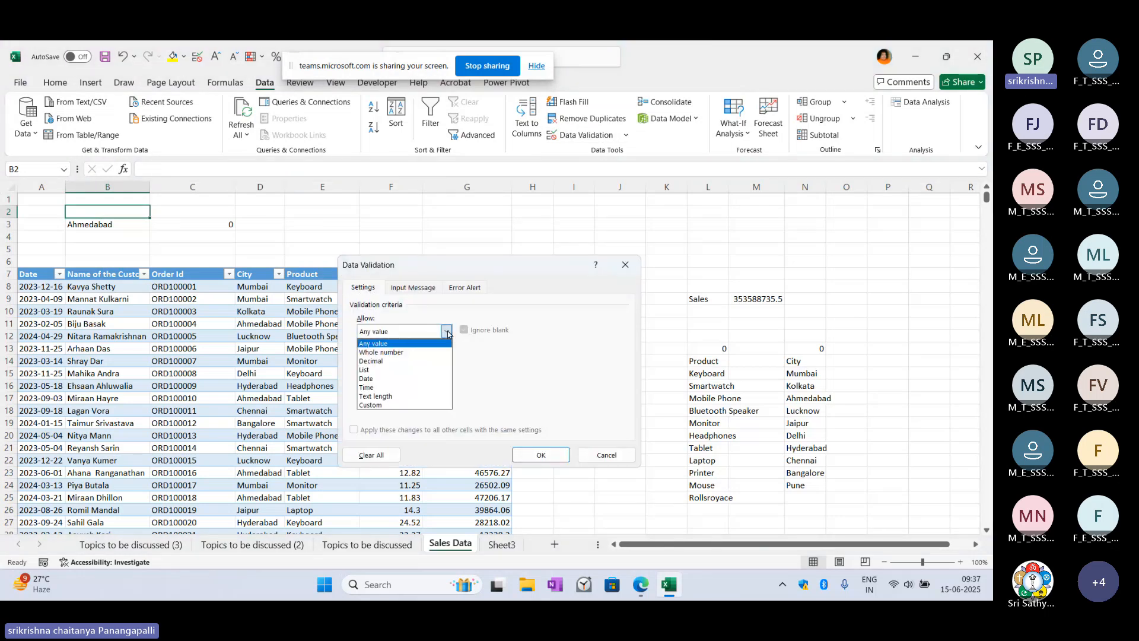
{"action": "left_click", "coordinate": [429, 370]}
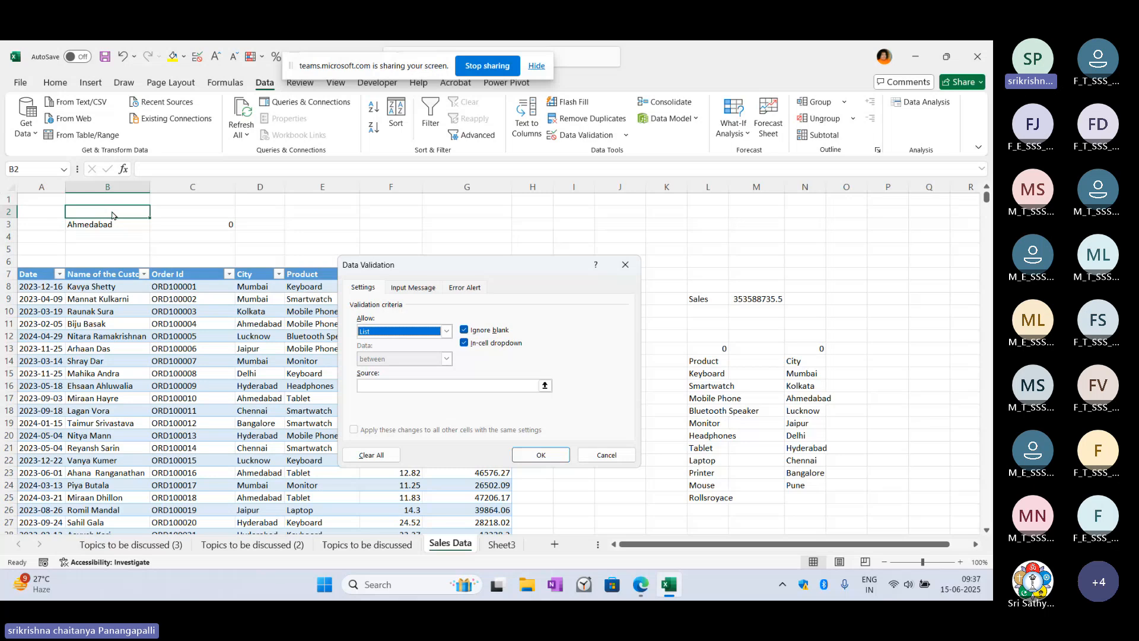
{"action": "left_click", "coordinate": [398, 384]}
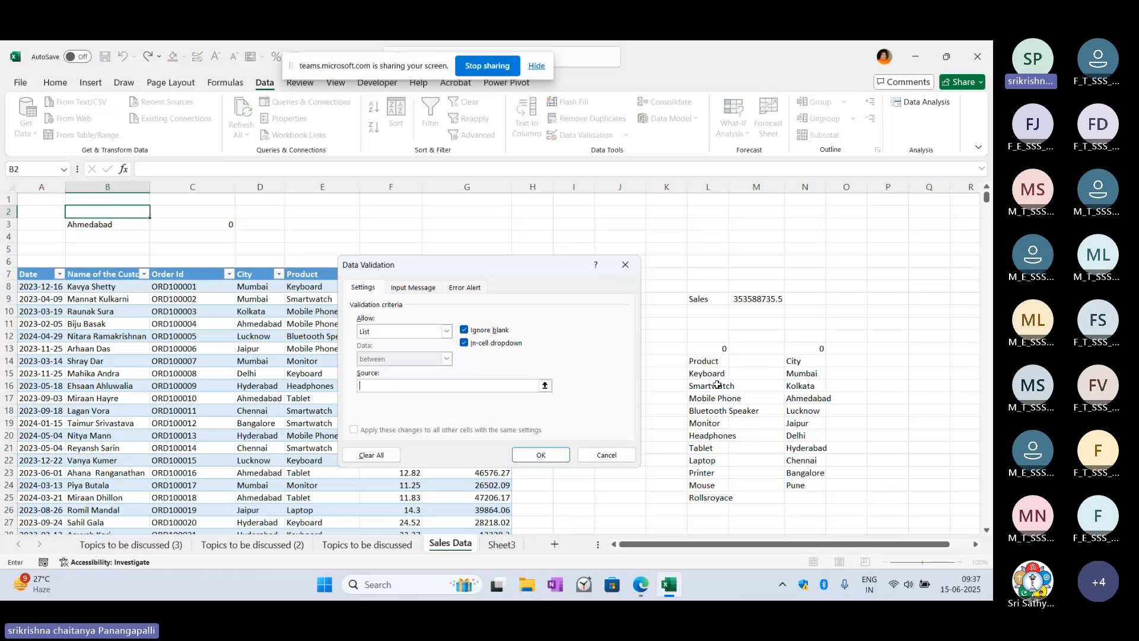
{"action": "left_click_drag", "start_coordinate": [718, 380], "coordinate": [712, 497]}
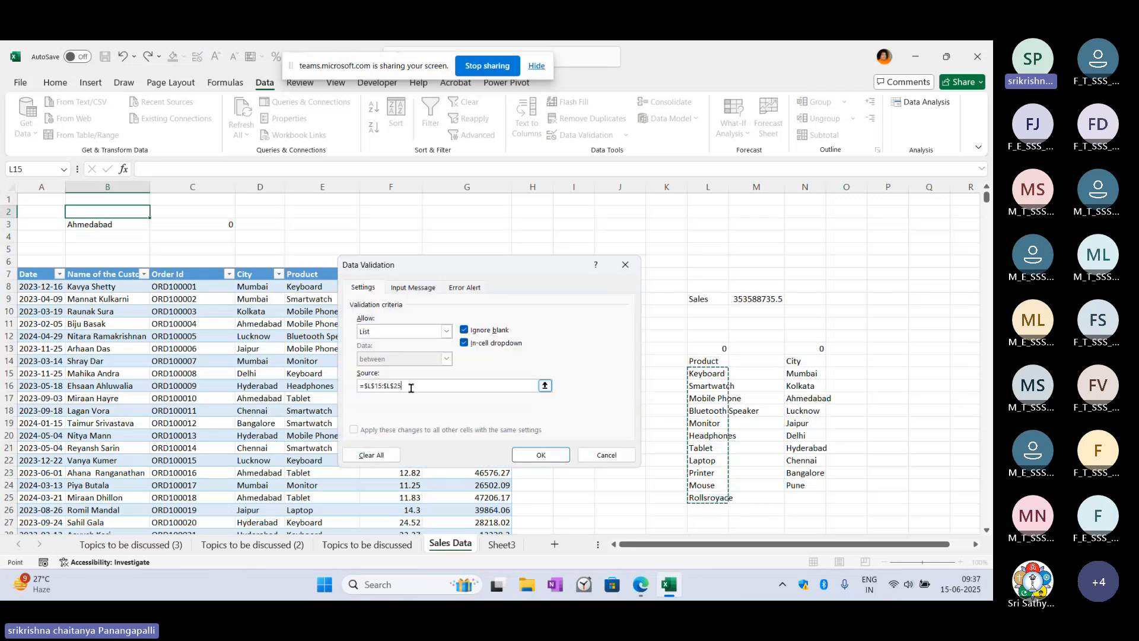
{"action": "left_click", "coordinate": [534, 460]}
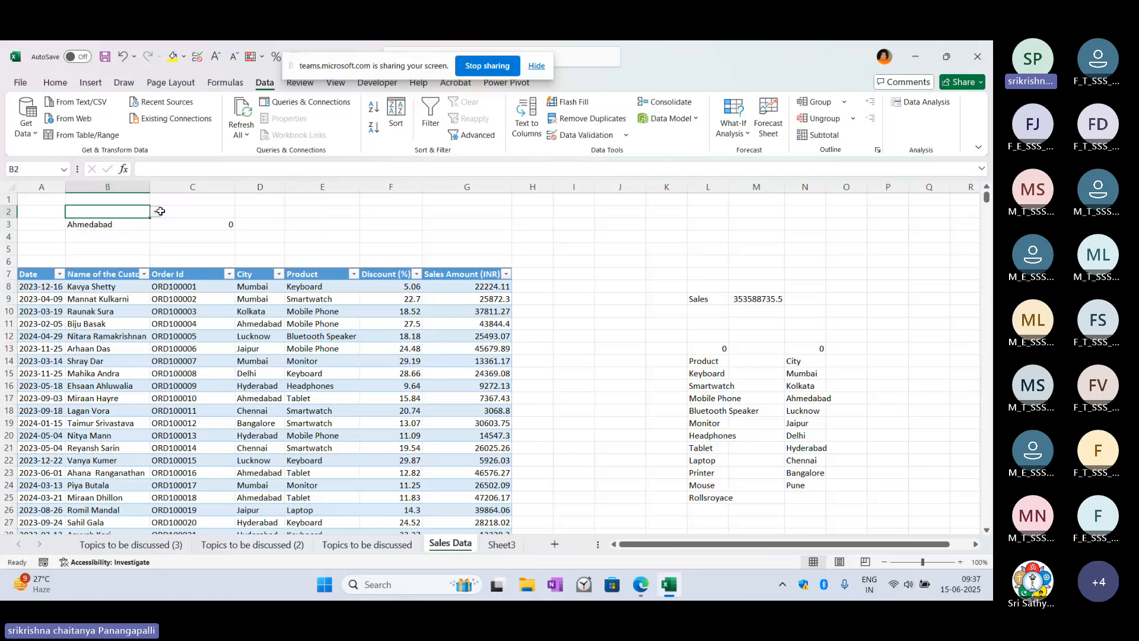
Step: Choose Bluetooth Speaker from B2's product list and check the SUMIFS total in C3
{"action": "left_click", "coordinate": [157, 212]}
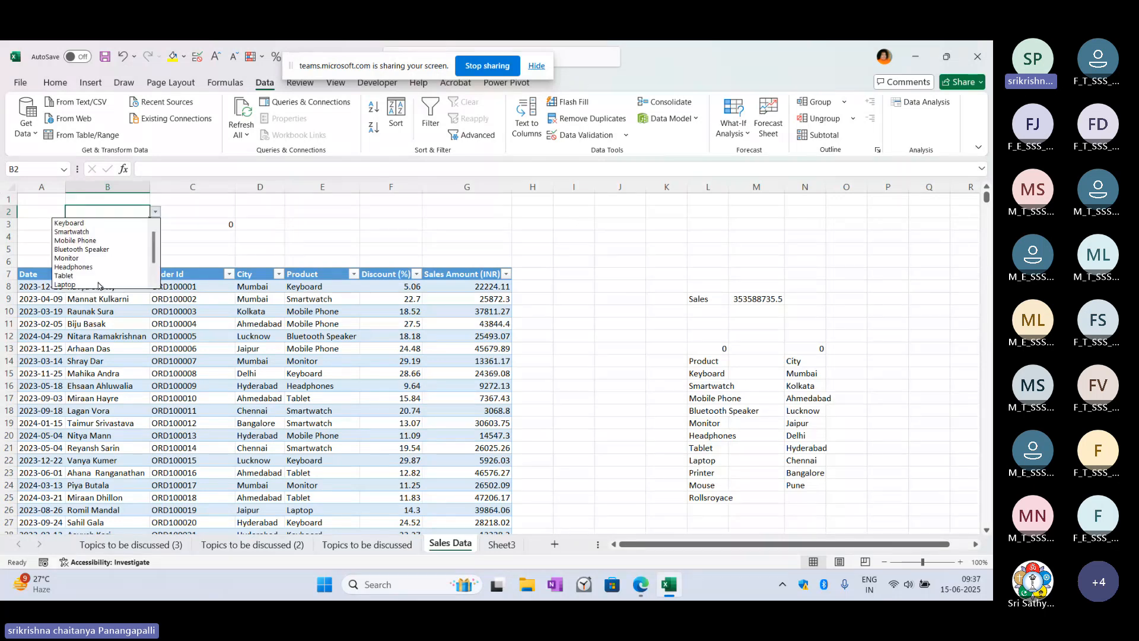
{"action": "left_click", "coordinate": [81, 250]}
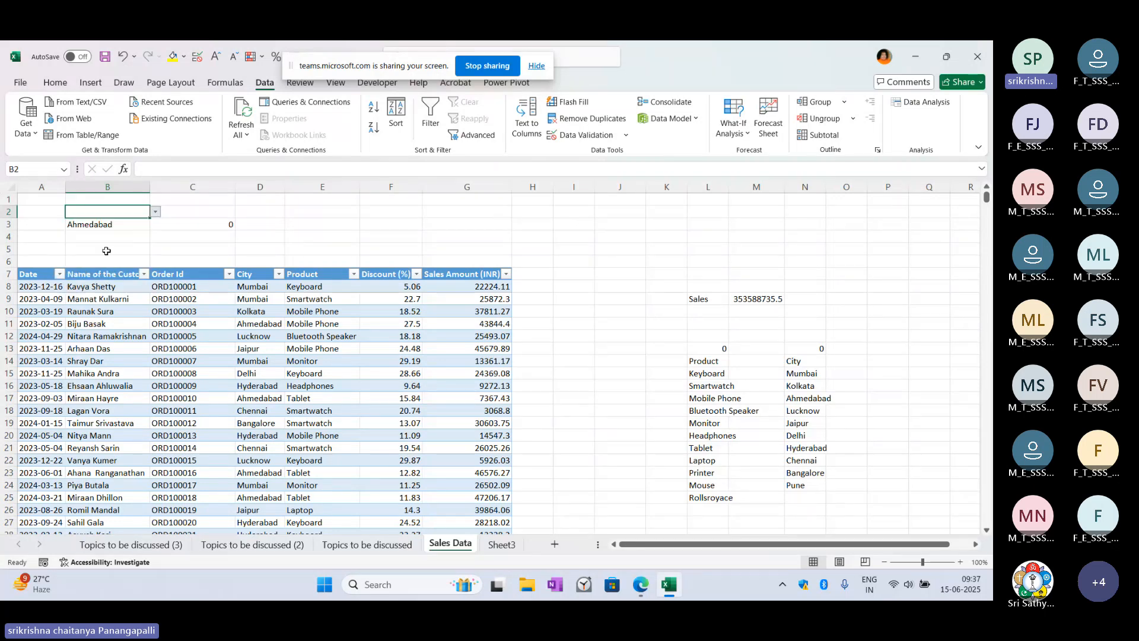
{"action": "left_click", "coordinate": [89, 225]}
{"action": "left_click", "coordinate": [203, 224]}
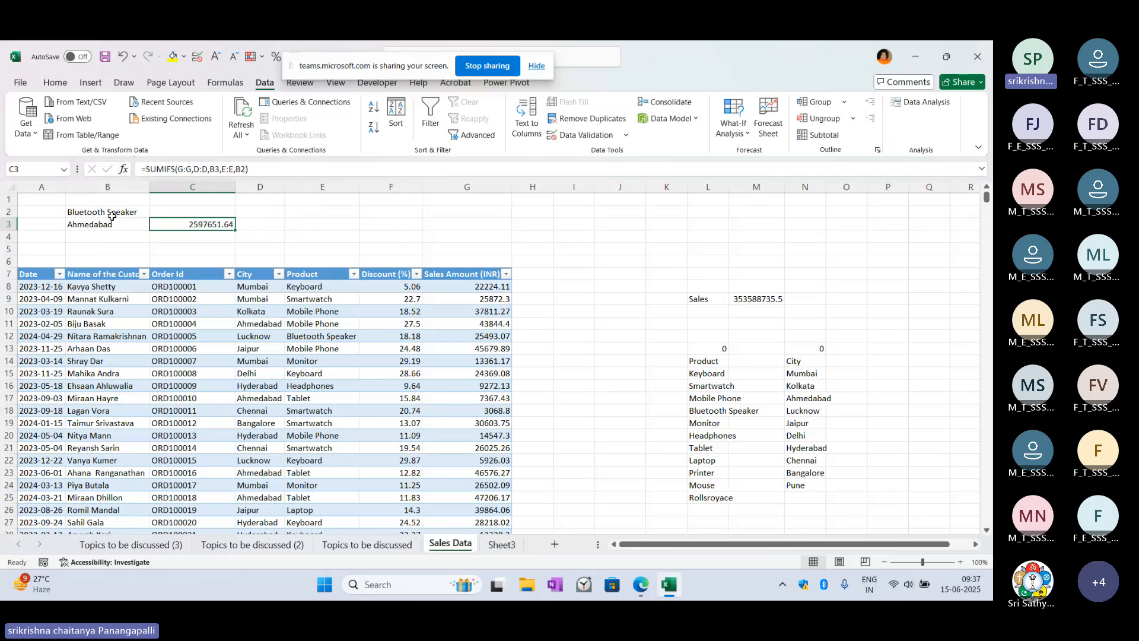
Step: Try Laptop and Headphones in B2's product list, and set the city in B3 to Chennai
{"action": "left_click", "coordinate": [136, 212]}
{"action": "left_click", "coordinate": [155, 212]}
{"action": "left_click", "coordinate": [98, 258]}
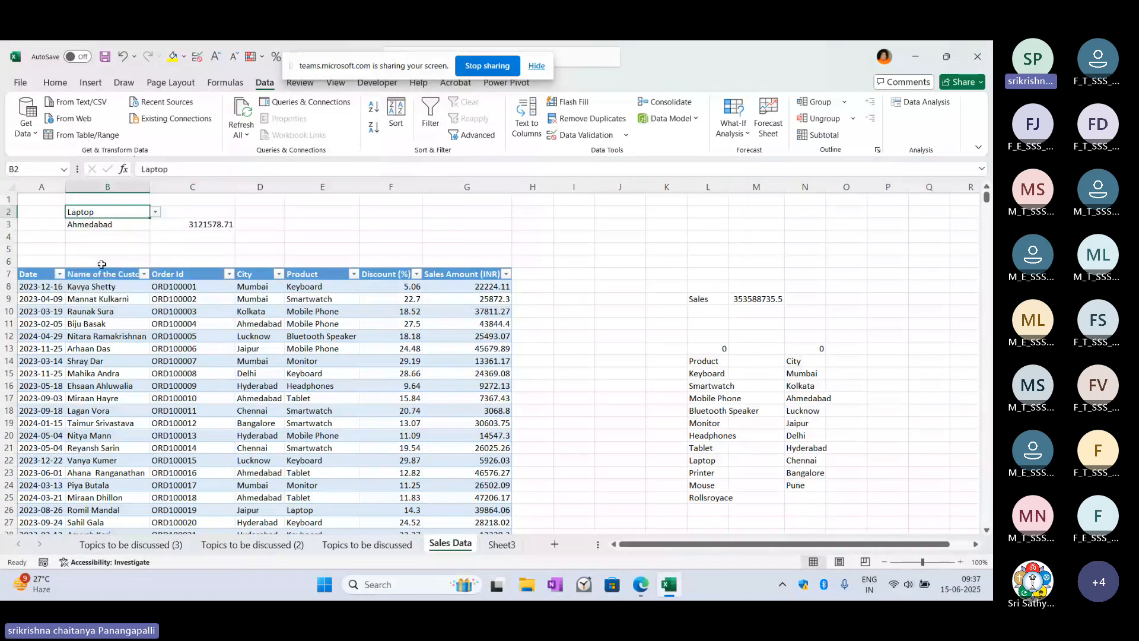
{"action": "left_click", "coordinate": [136, 228]}
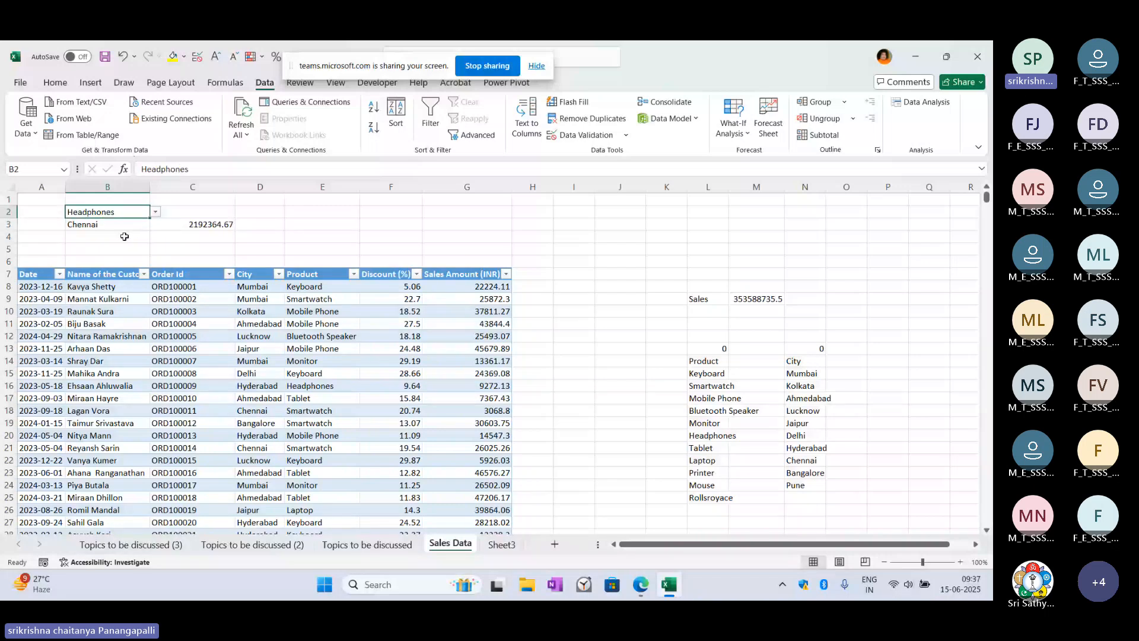
Step: Change the city in B3 to Bangalore, keeping the product in B2
{"action": "left_click", "coordinate": [122, 225]}
{"action": "left_click", "coordinate": [156, 225]}
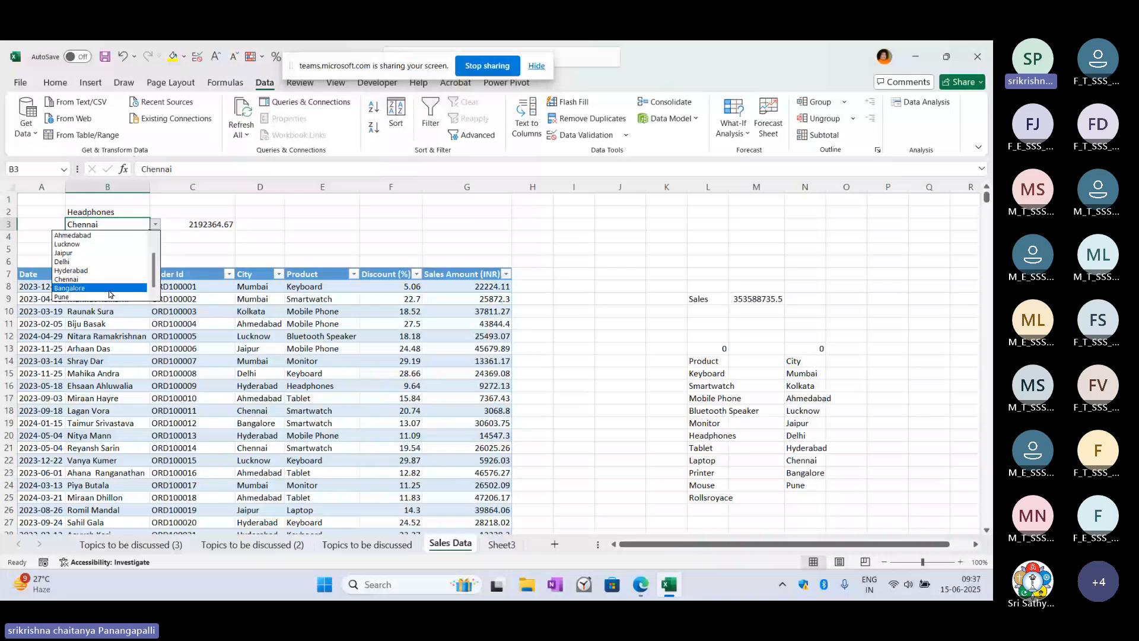
{"action": "left_click", "coordinate": [109, 290]}
{"action": "left_click", "coordinate": [322, 225]}
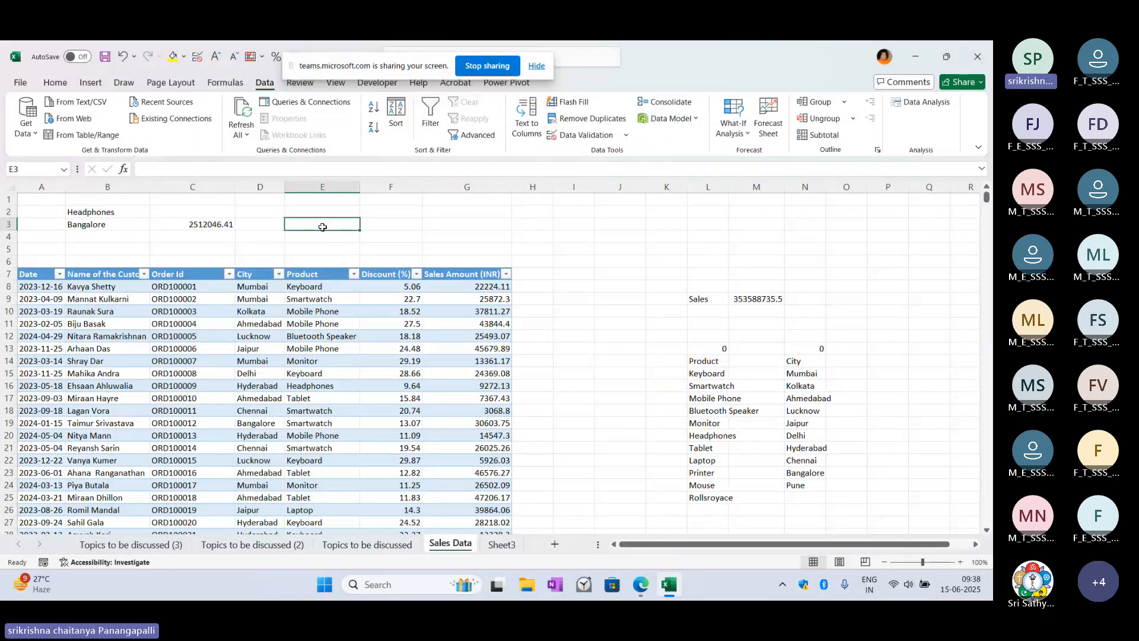
Step: Change the city in B3 to Ahmedabad
{"action": "left_click", "coordinate": [116, 221]}
{"action": "left_click", "coordinate": [156, 225]}
{"action": "left_click", "coordinate": [89, 256]}
{"action": "left_click", "coordinate": [322, 224]}
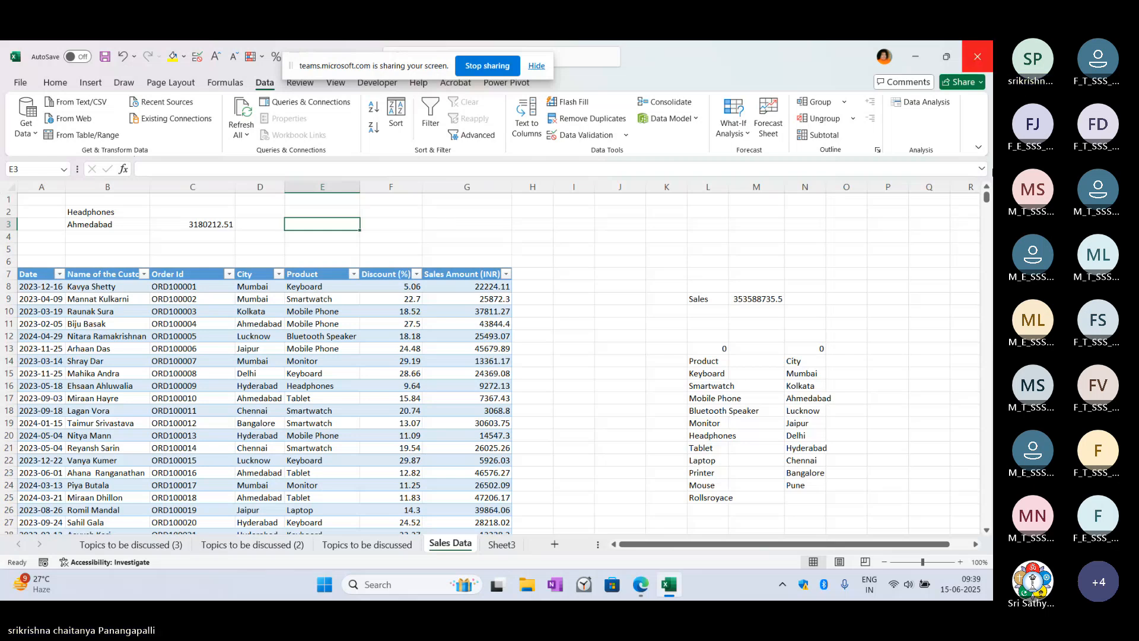
Step: Change the function in C3's formula from SUMIFS to AVERAGEIFS, keeping the same ranges and the criteria in B3 and B2
{"action": "left_click", "coordinate": [121, 214]}
{"action": "left_click", "coordinate": [119, 224]}
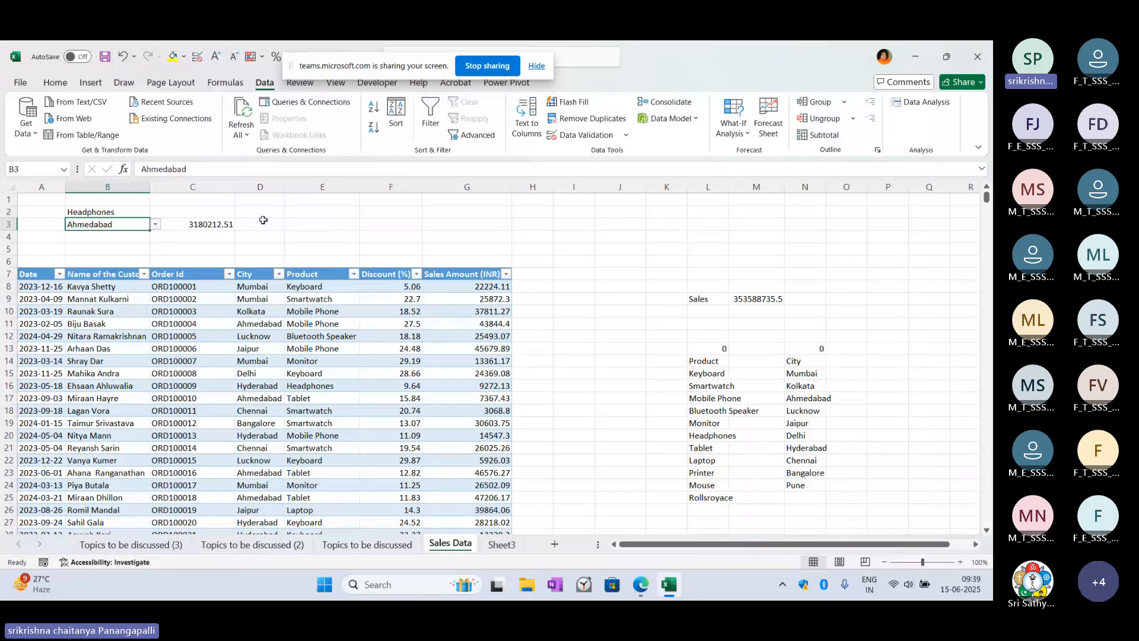
{"action": "left_click", "coordinate": [159, 225]}
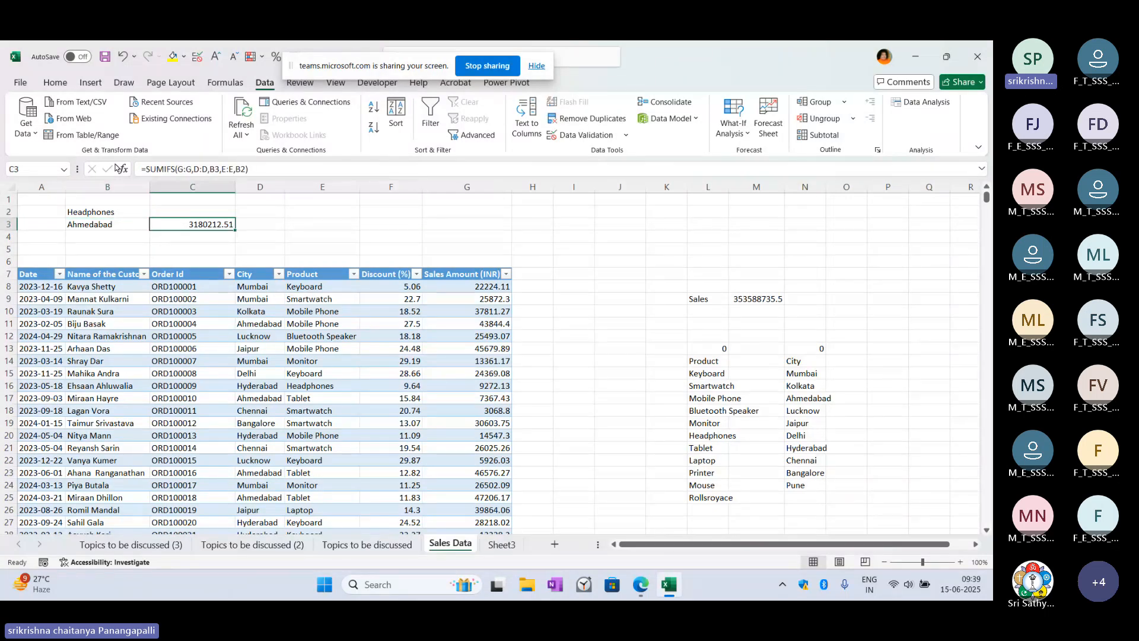
{"action": "left_click", "coordinate": [164, 170]}
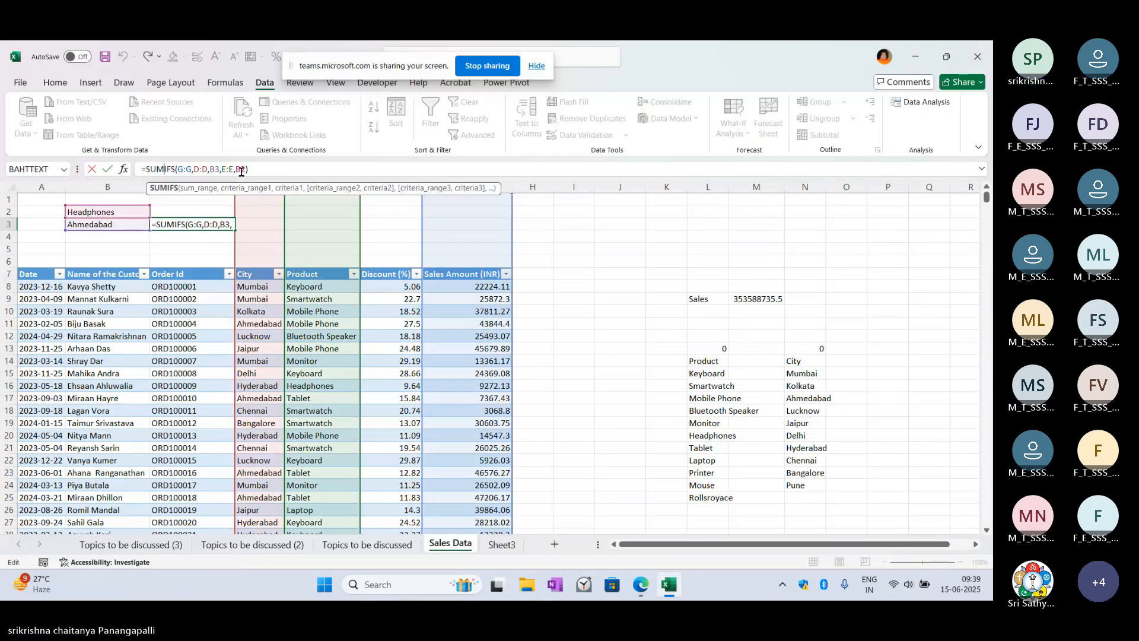
{"action": "key", "text": "BackSpace"}
{"action": "key", "text": "BackSpace"}
{"action": "key", "text": "BackSpace"}
{"action": "type", "text": "AV"}
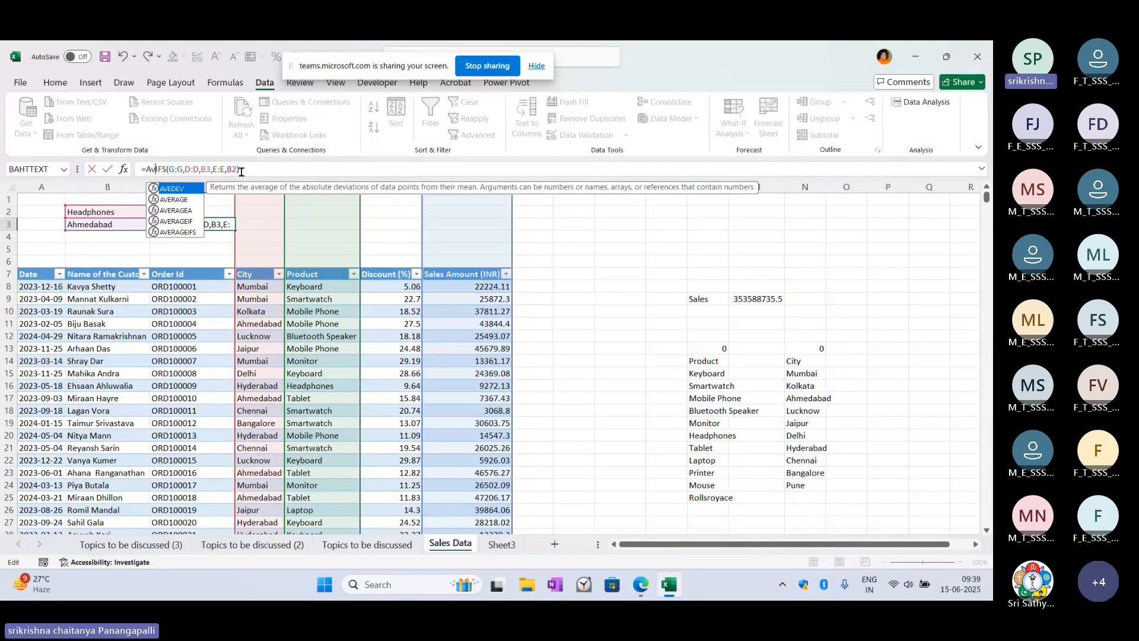
{"action": "type", "text": "erage"}
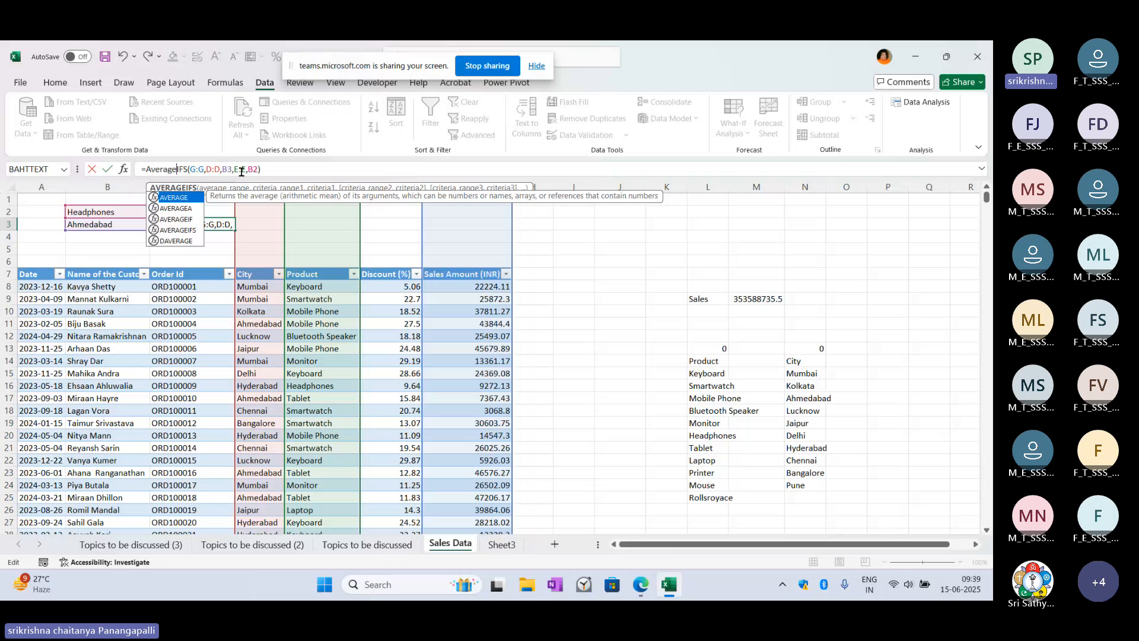
{"action": "left_click", "coordinate": [297, 169]}
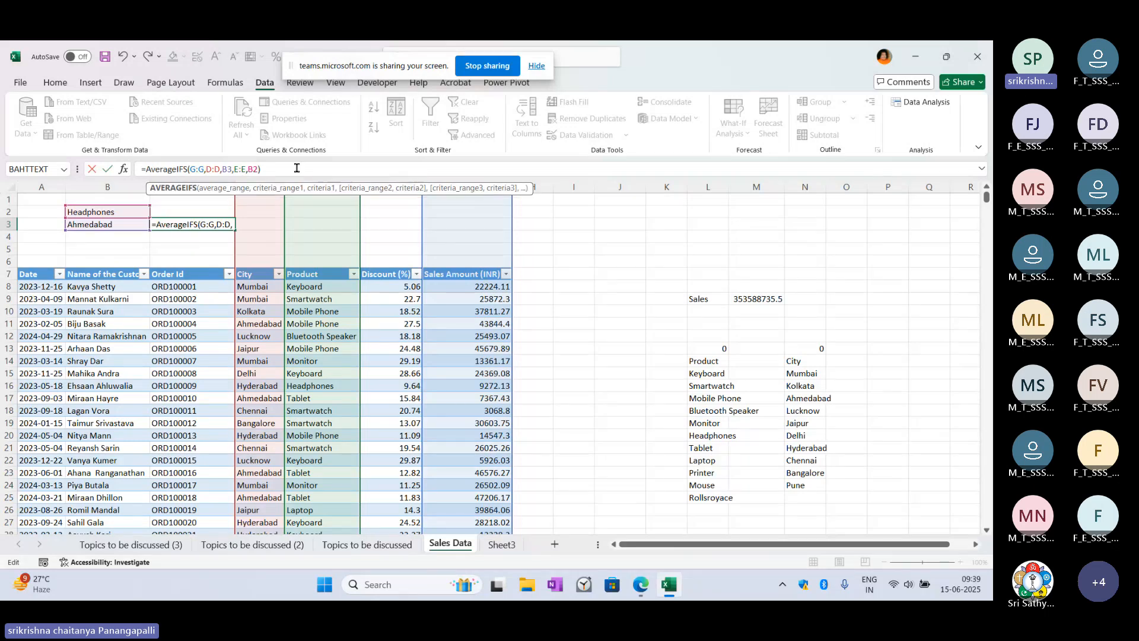
{"action": "key", "text": "Return"}
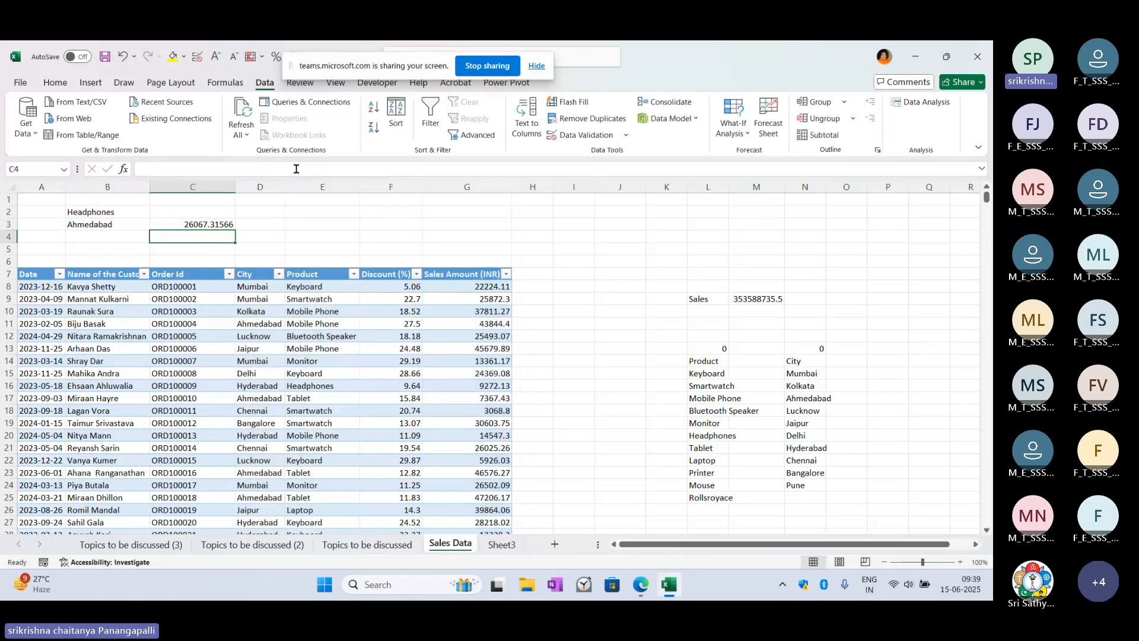
{"action": "left_click", "coordinate": [108, 234]}
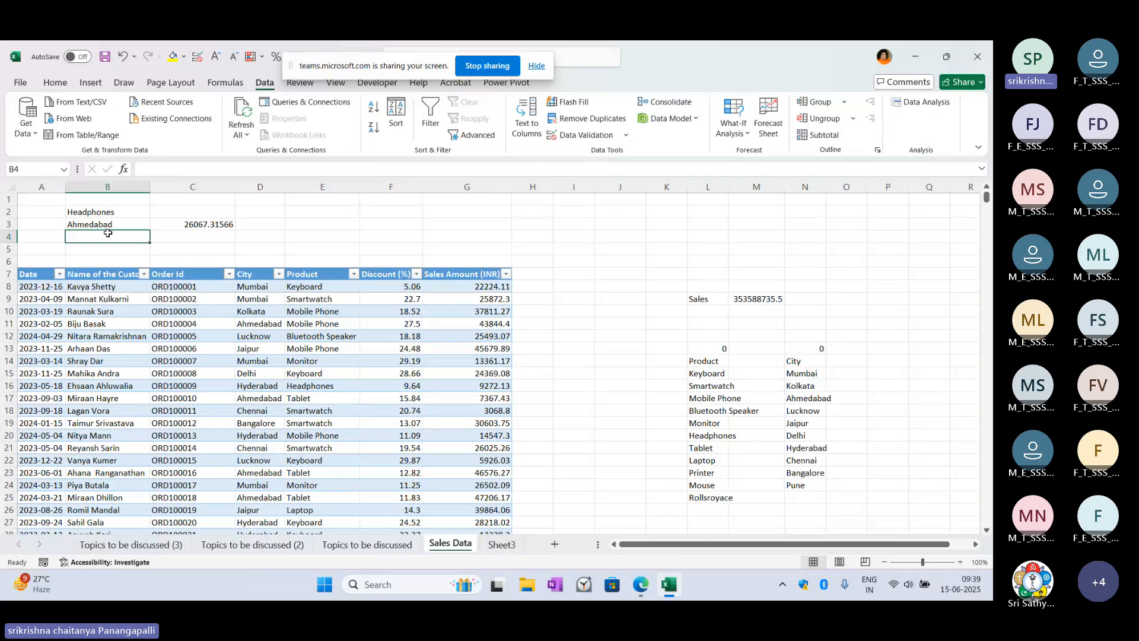
{"action": "left_click", "coordinate": [231, 224]}
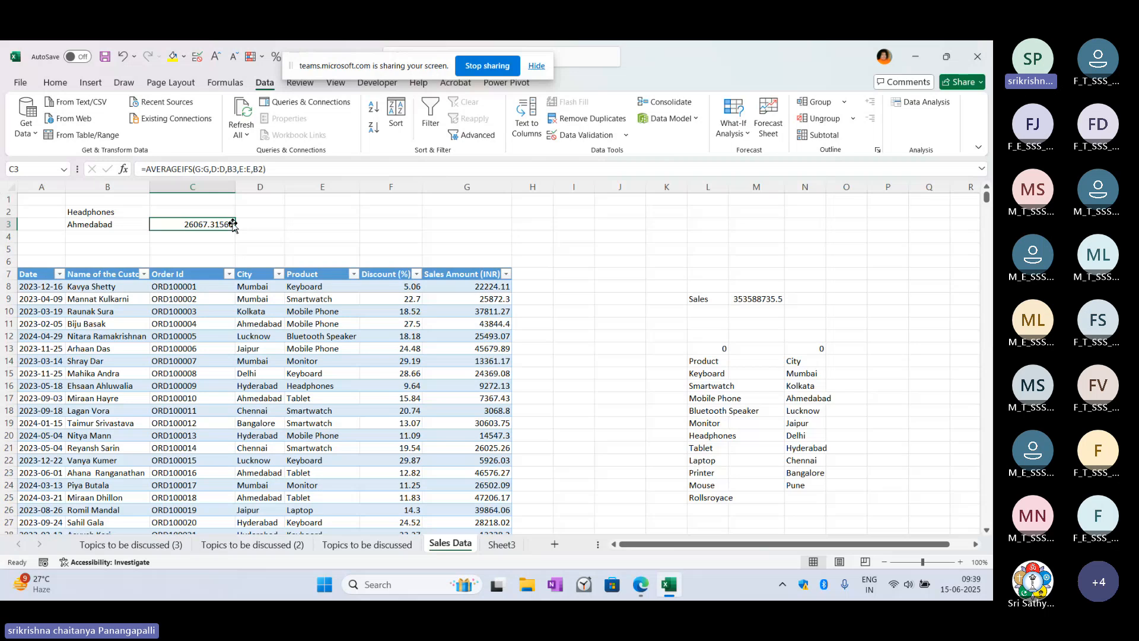
Step: Set the city in B3 to Delhi and the product in B2 to Bluetooth Speaker
{"action": "left_click", "coordinate": [145, 225]}
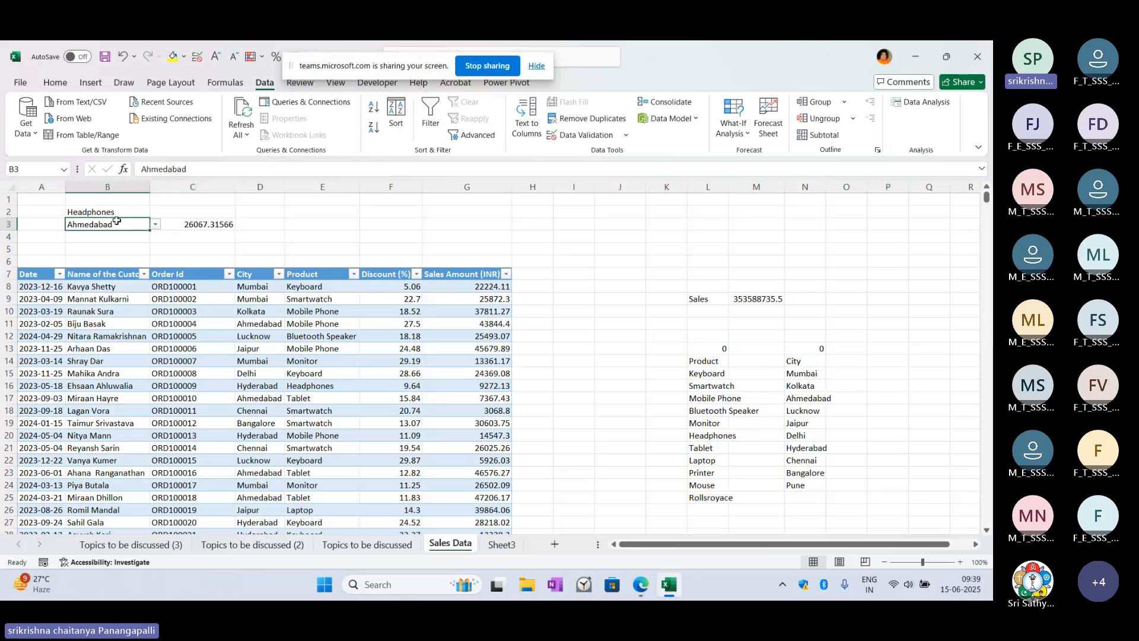
{"action": "left_click", "coordinate": [156, 224]}
{"action": "left_click", "coordinate": [112, 289]}
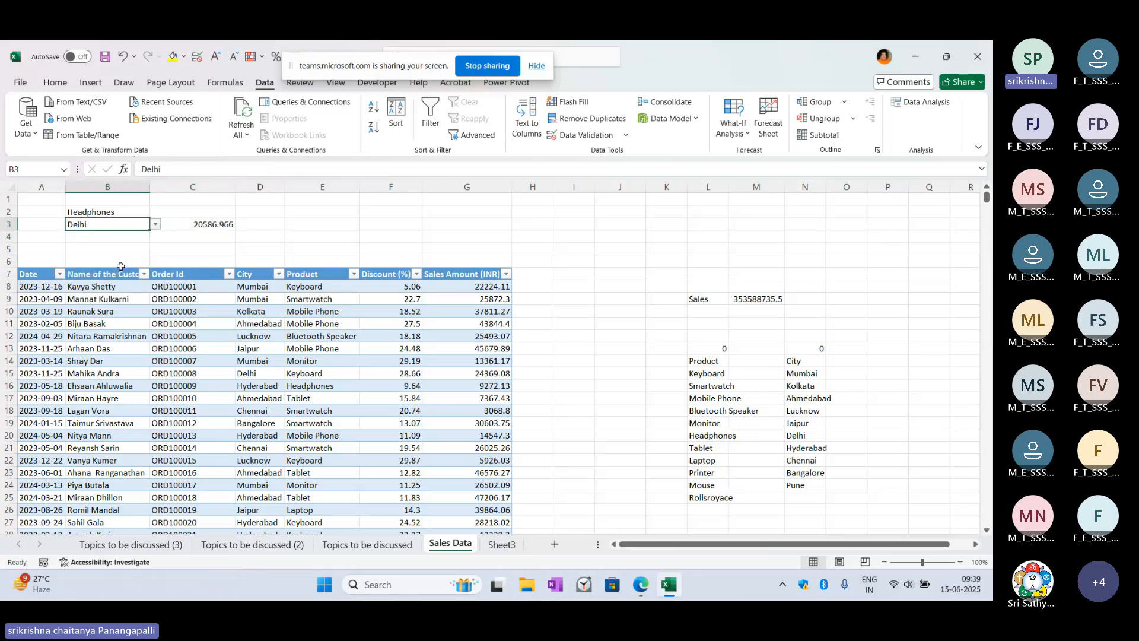
{"action": "left_click", "coordinate": [112, 213]}
{"action": "left_click", "coordinate": [155, 211]}
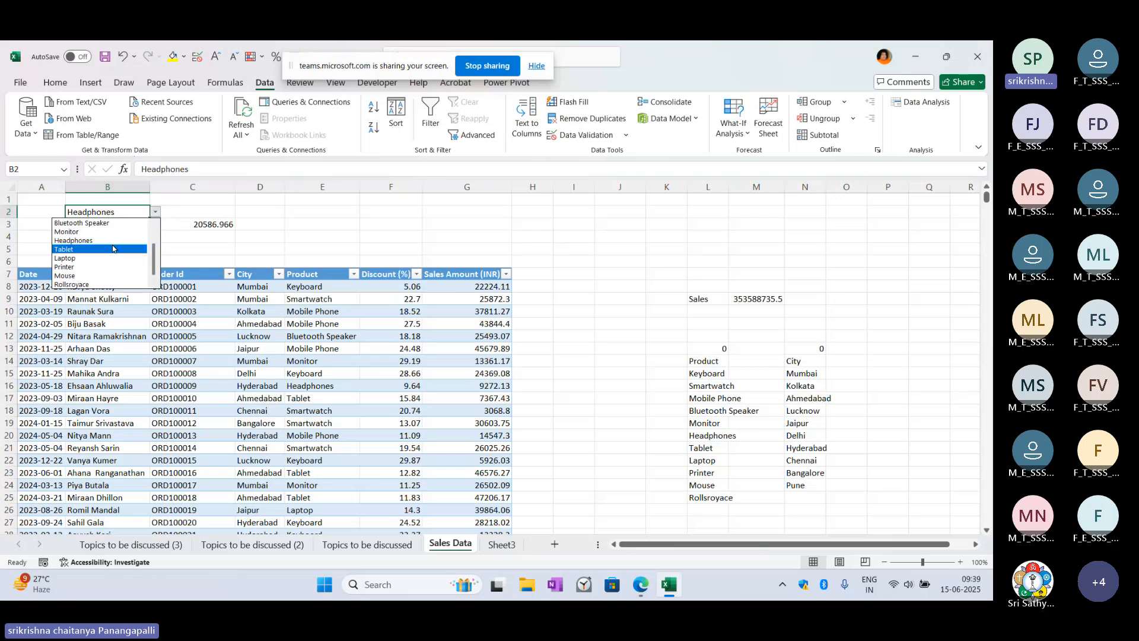
{"action": "left_click", "coordinate": [112, 229]}
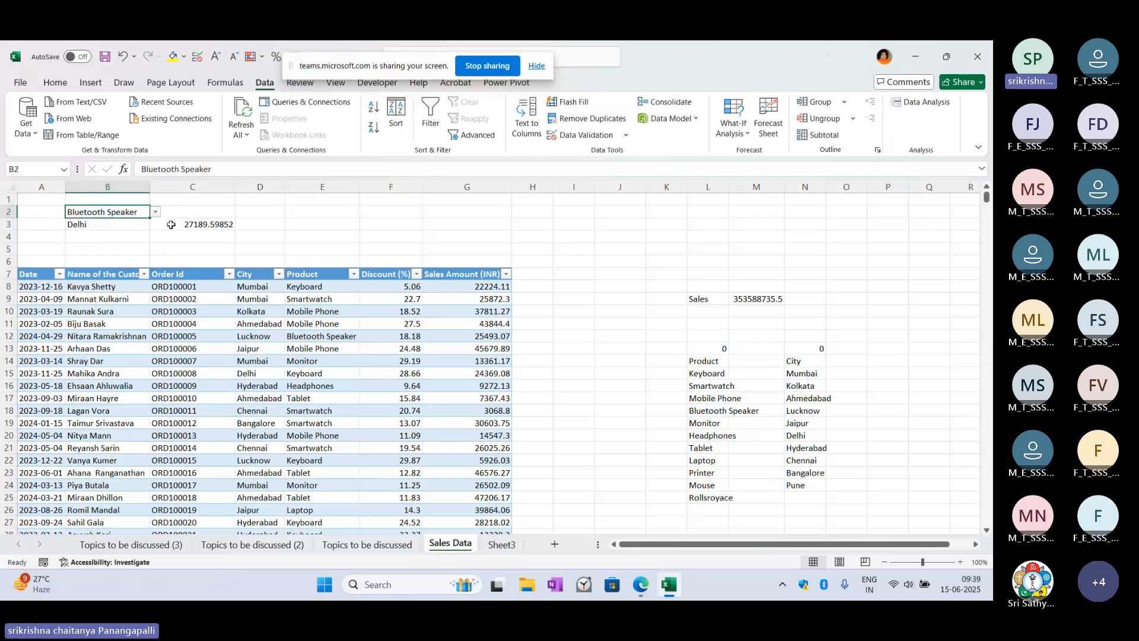
Step: Examine the AVERAGEIFS result in C3 against the city in B3 and the product in B2
{"action": "left_click", "coordinate": [194, 229]}
{"action": "left_click", "coordinate": [121, 223]}
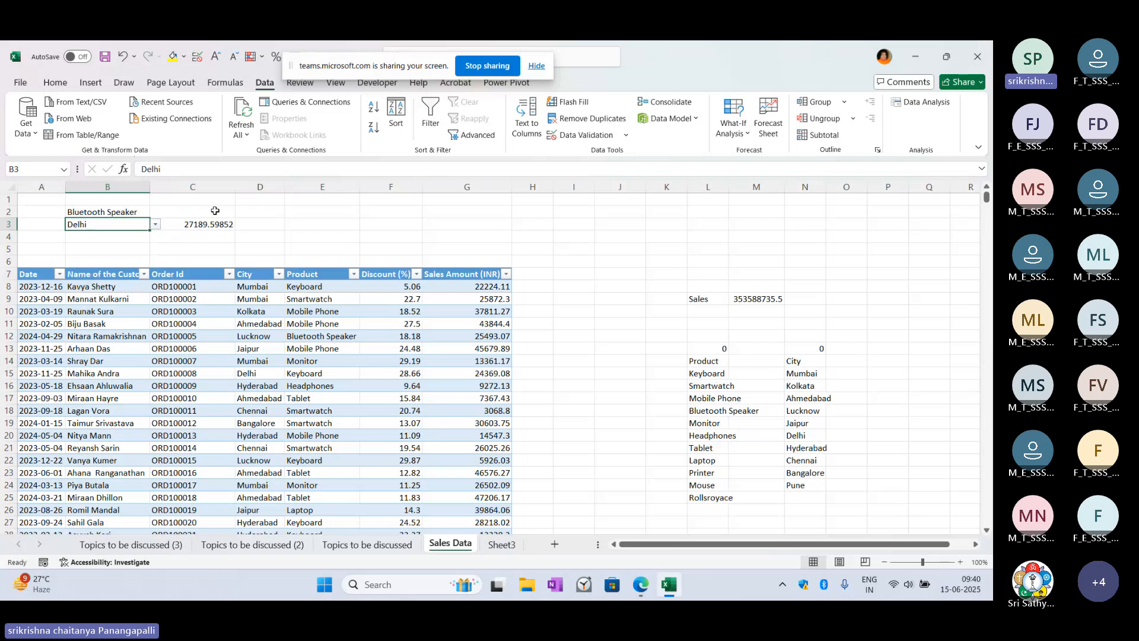
{"action": "left_click", "coordinate": [211, 228]}
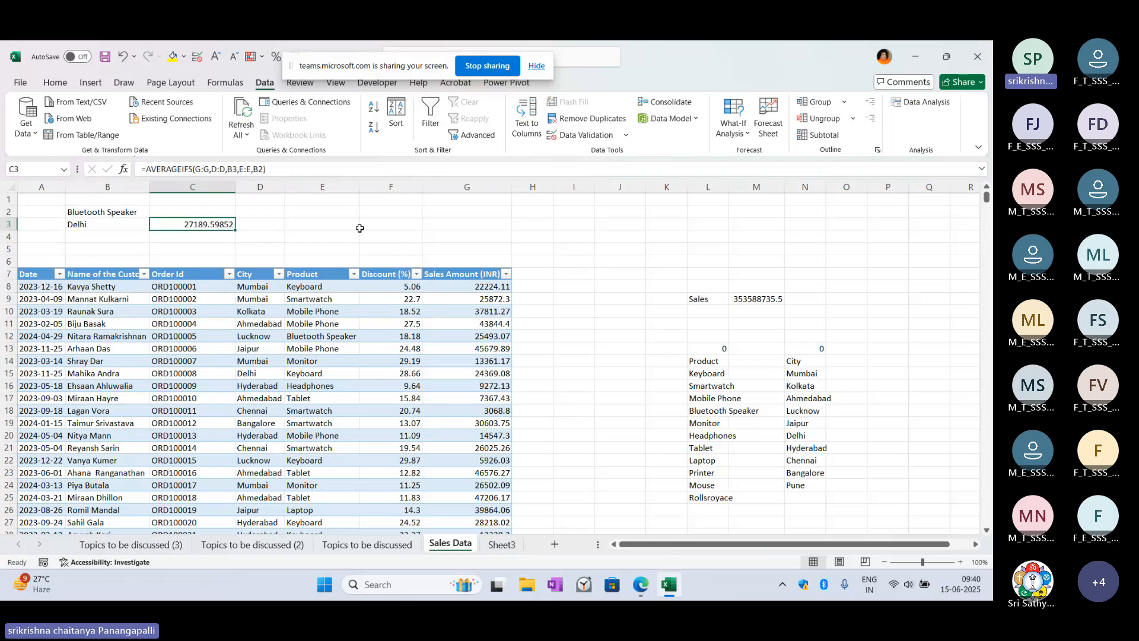
{"action": "left_click", "coordinate": [124, 222]}
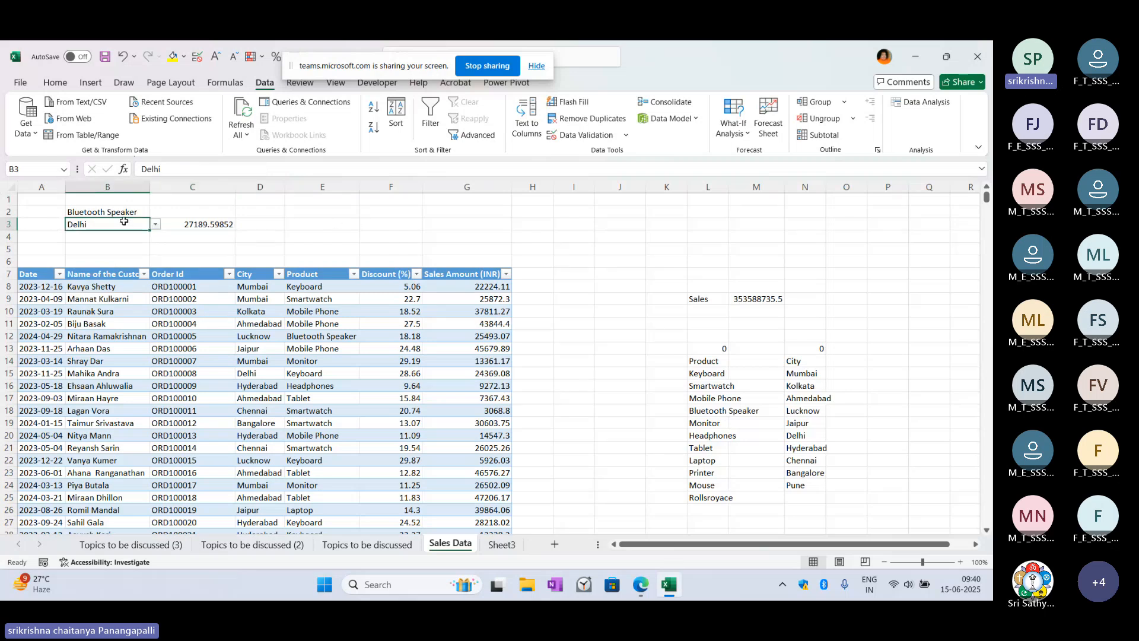
{"action": "left_click", "coordinate": [126, 212]}
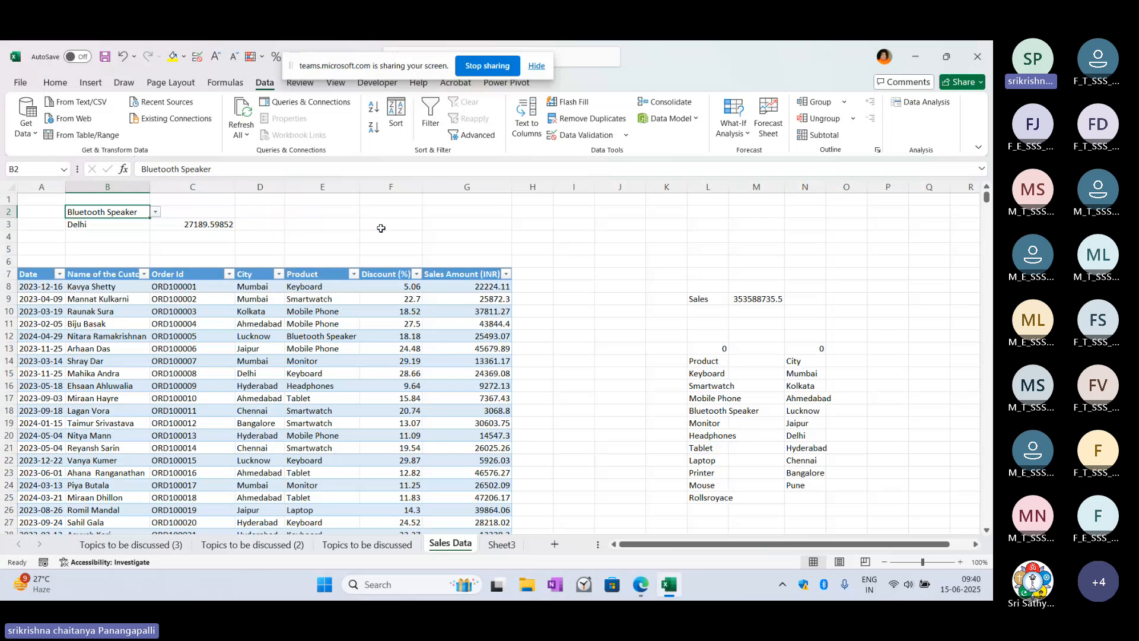
{"action": "left_click", "coordinate": [203, 224]}
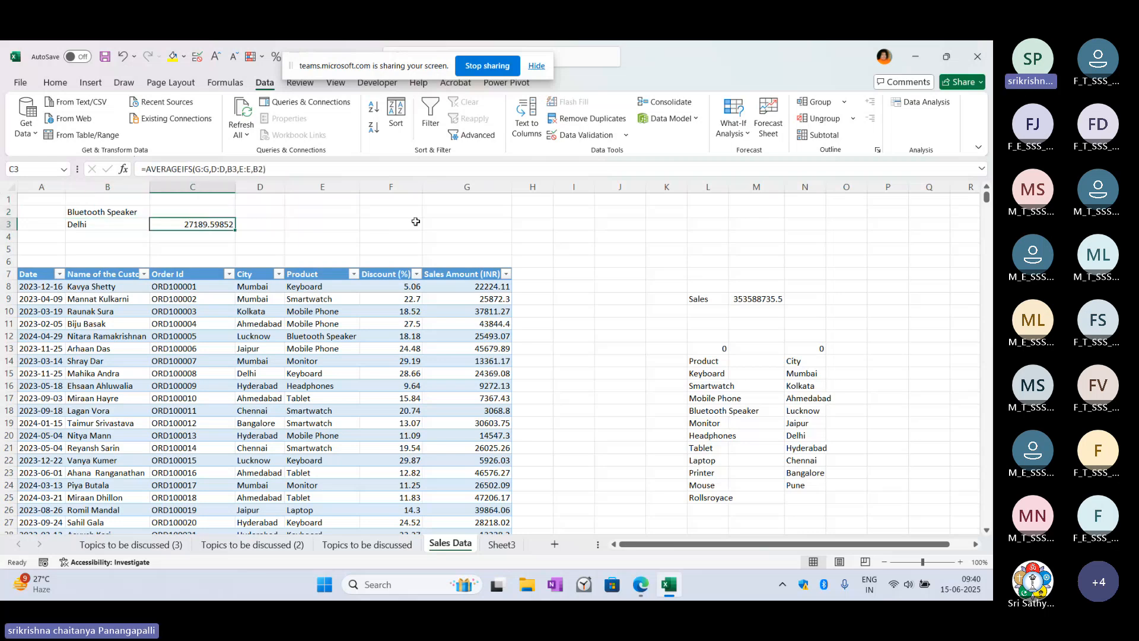
{"action": "left_click", "coordinate": [106, 212]}
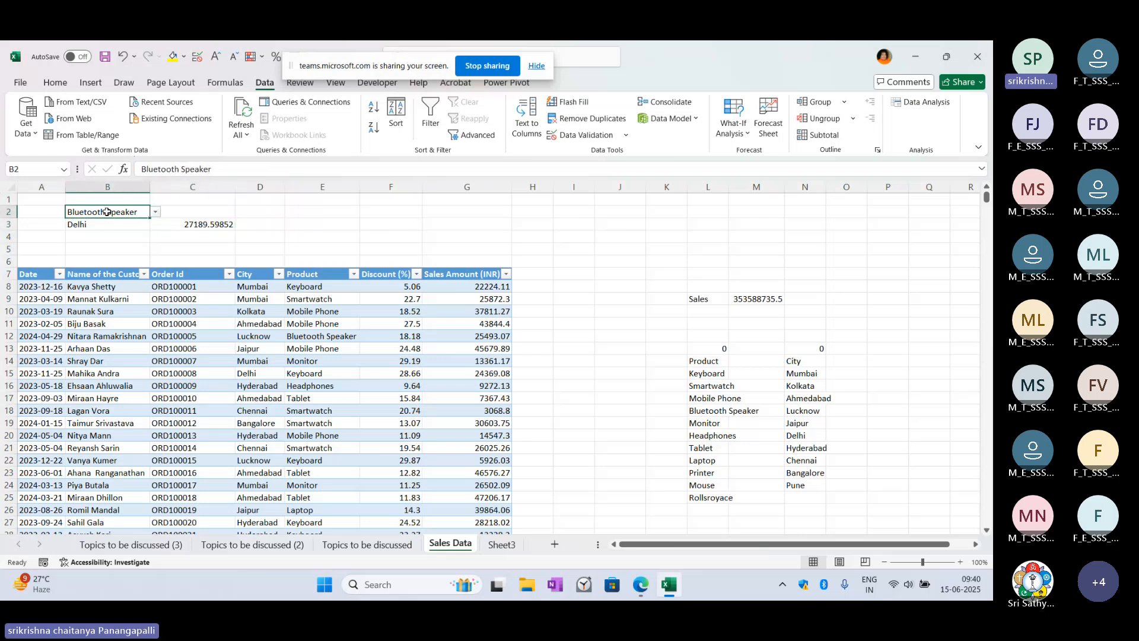
{"action": "left_click", "coordinate": [196, 224]}
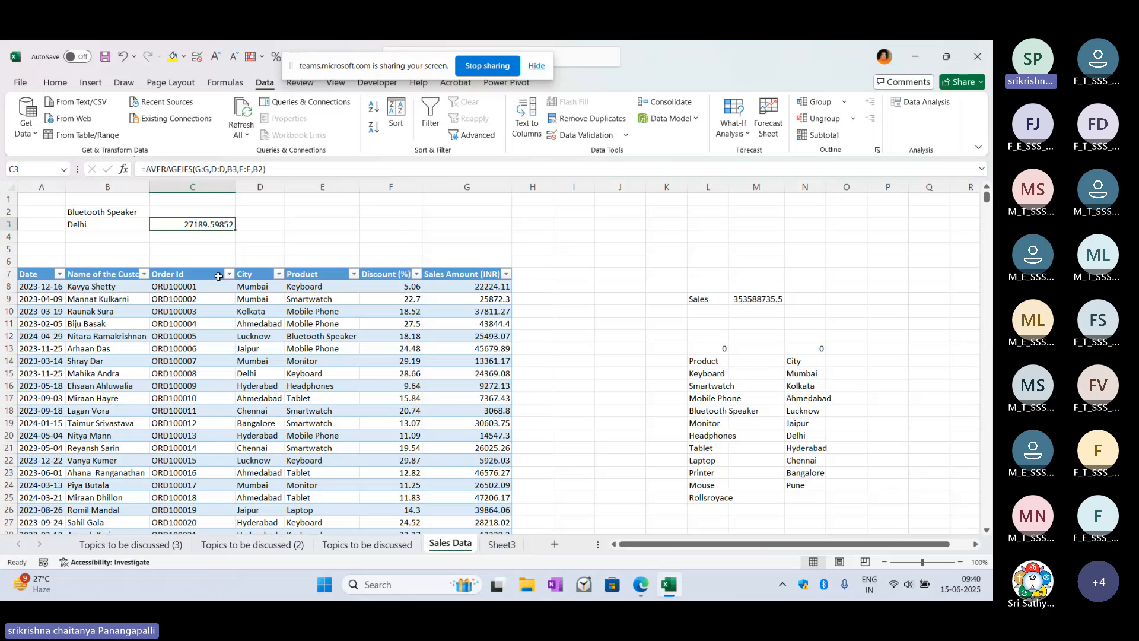
{"action": "left_click", "coordinate": [122, 215]}
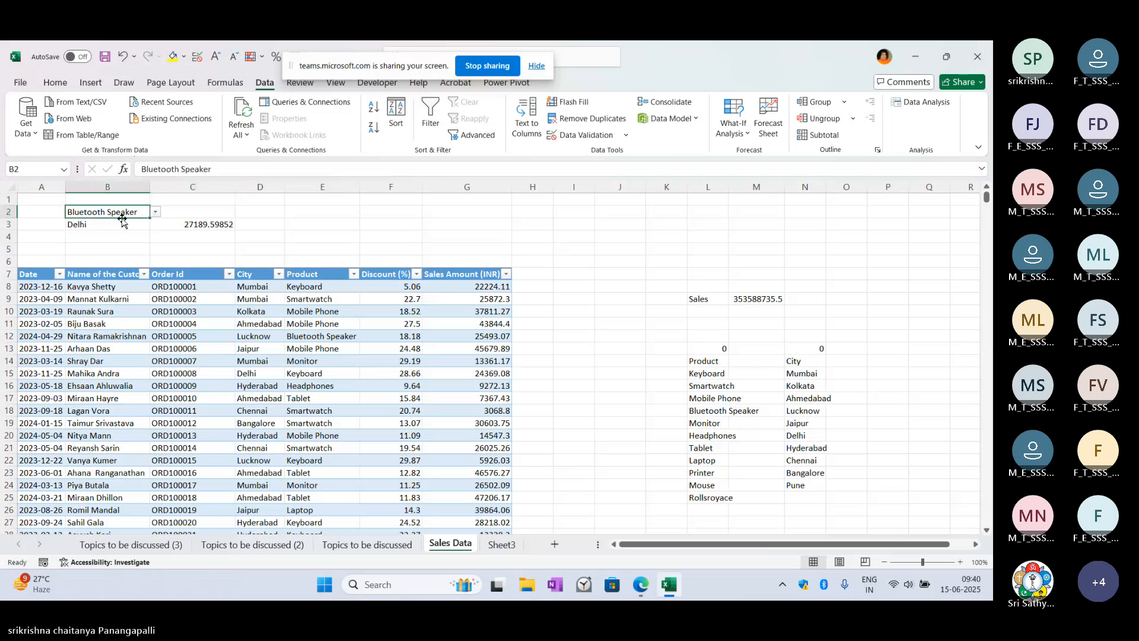
{"action": "left_click", "coordinate": [232, 224]}
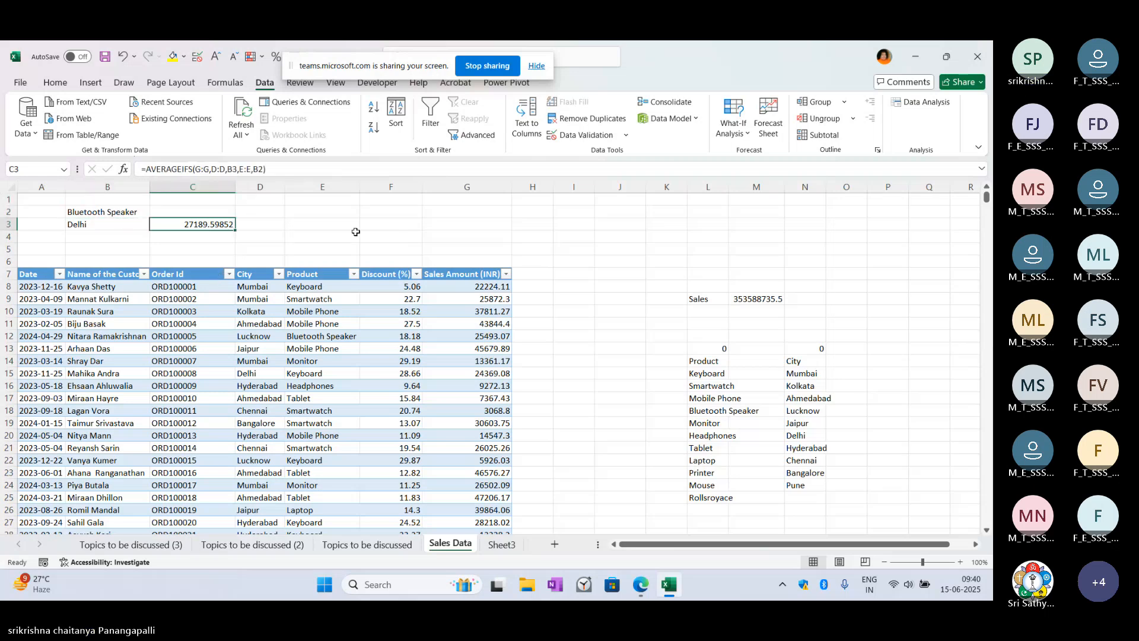
Step: Clear the product selection from cell B2
{"action": "left_click", "coordinate": [130, 214]}
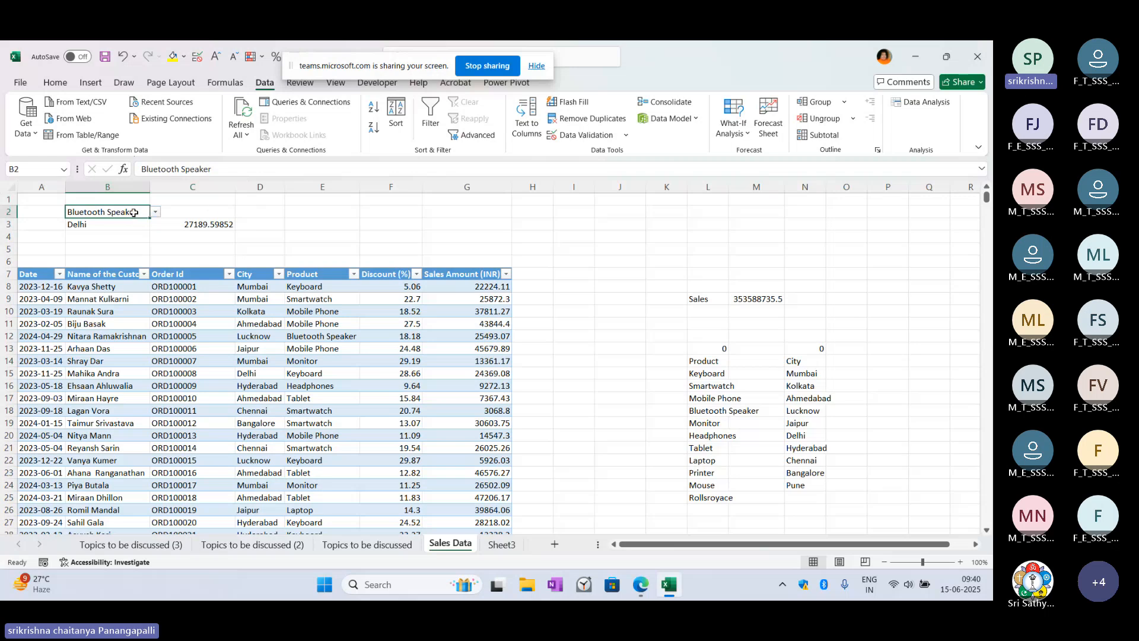
{"action": "key", "text": "BackSpace"}
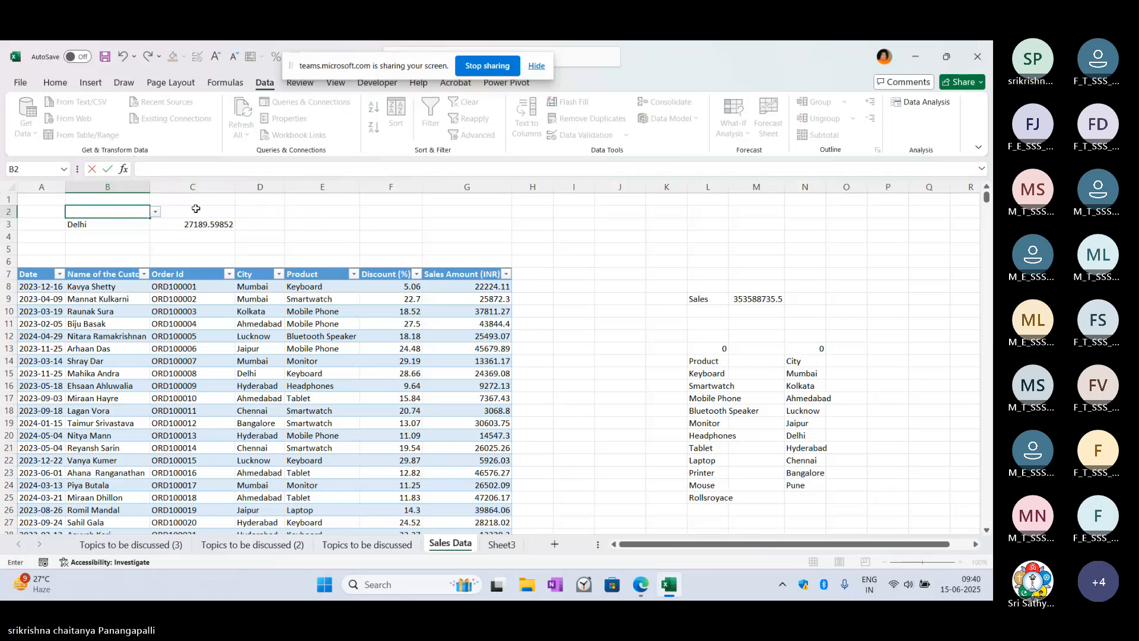
{"action": "key", "text": "Return"}
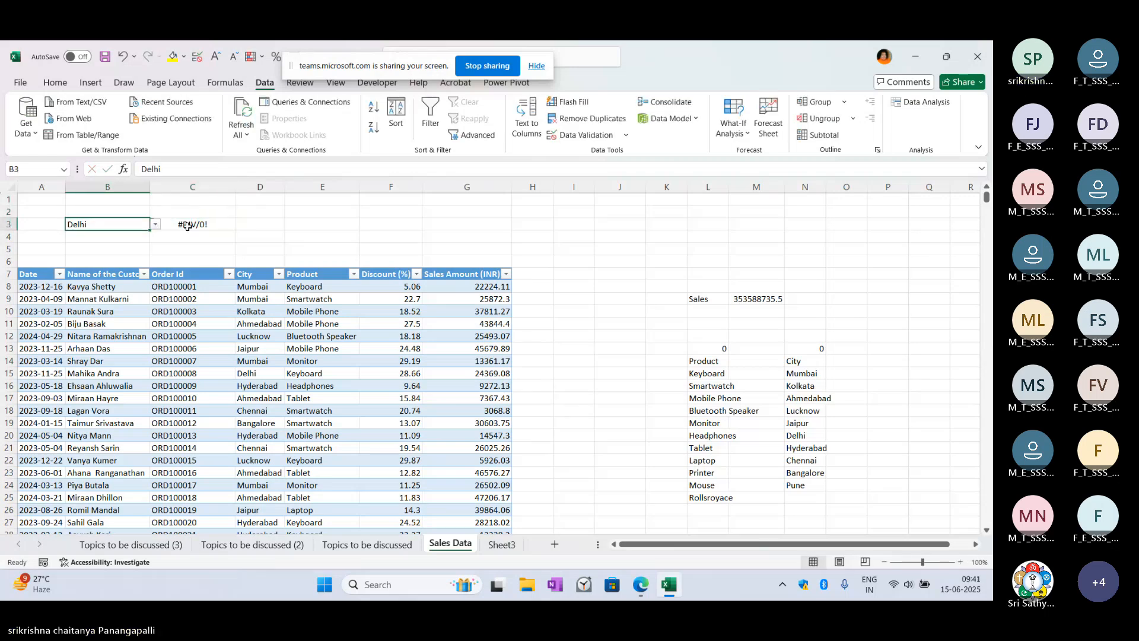
Step: Remove the product criterion E:E,B2 from C3's AVERAGEIFS formula, leaving only the city criterion D:D,B3
{"action": "left_click", "coordinate": [187, 226]}
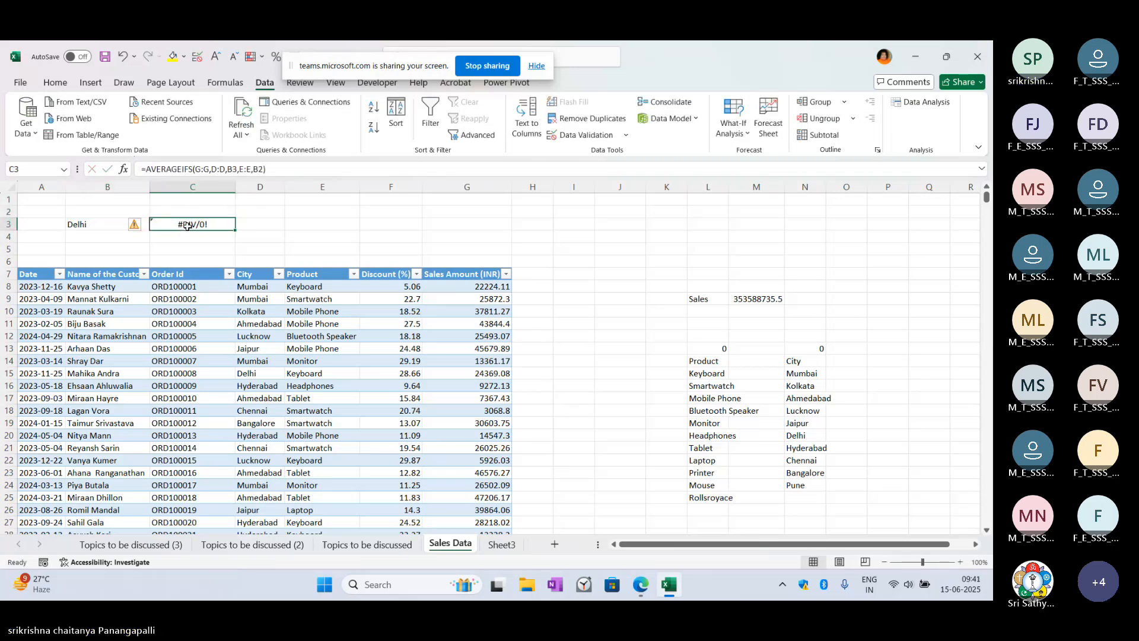
{"action": "left_click", "coordinate": [265, 169]}
{"action": "left_click_drag", "start_coordinate": [265, 169], "coordinate": [240, 169]}
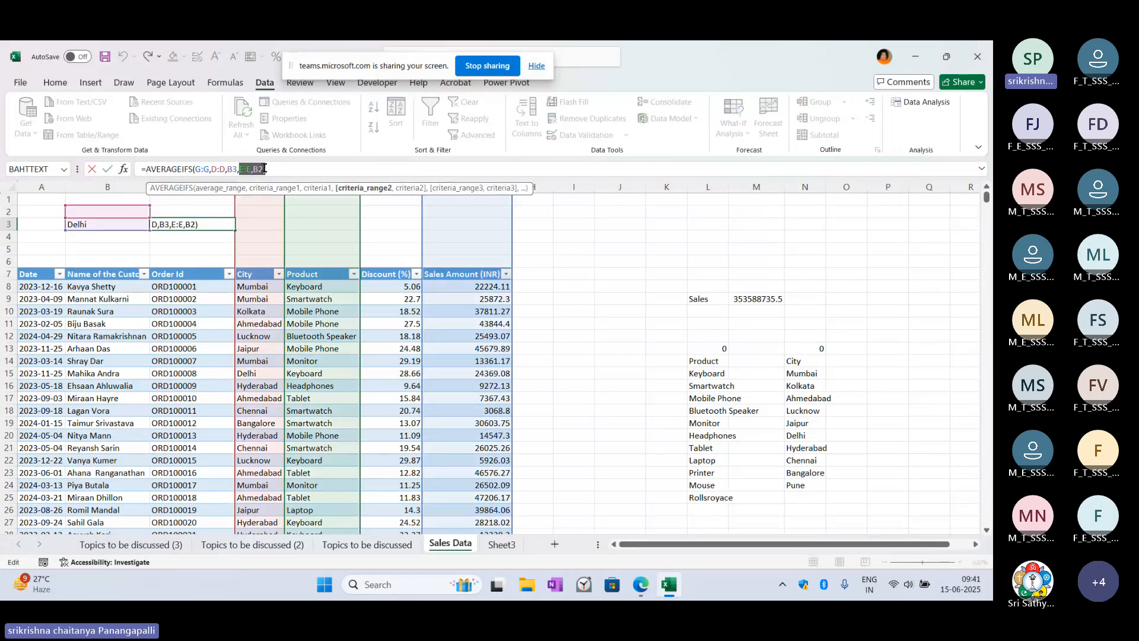
{"action": "key", "text": "BackSpace"}
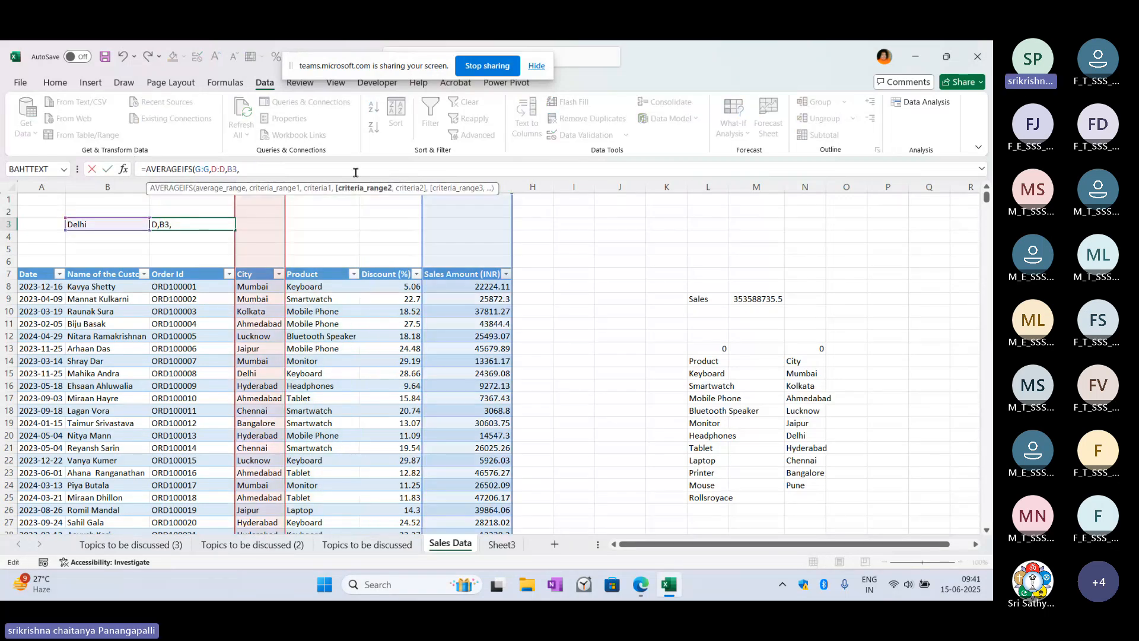
{"action": "key", "text": "BackSpace"}
{"action": "key", "text": "Return"}
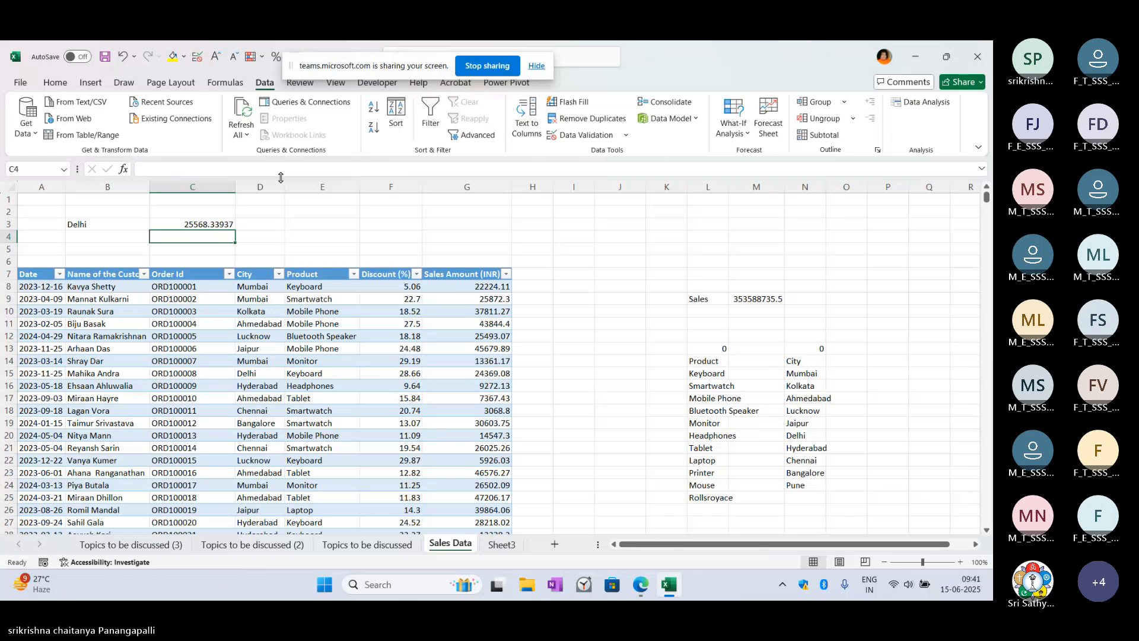
Step: Change the city in B3 to Jaipur and check the city-only average in C3
{"action": "left_click", "coordinate": [126, 215]}
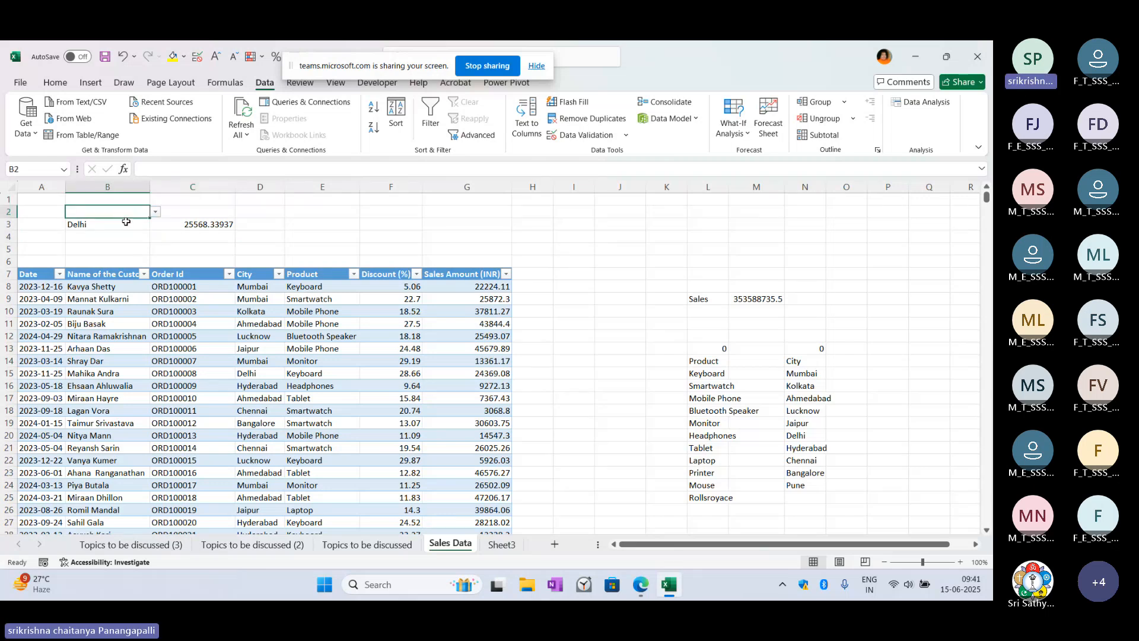
{"action": "left_click", "coordinate": [127, 222]}
{"action": "left_click", "coordinate": [157, 225]}
{"action": "left_click", "coordinate": [97, 251]}
{"action": "left_click", "coordinate": [216, 226]}
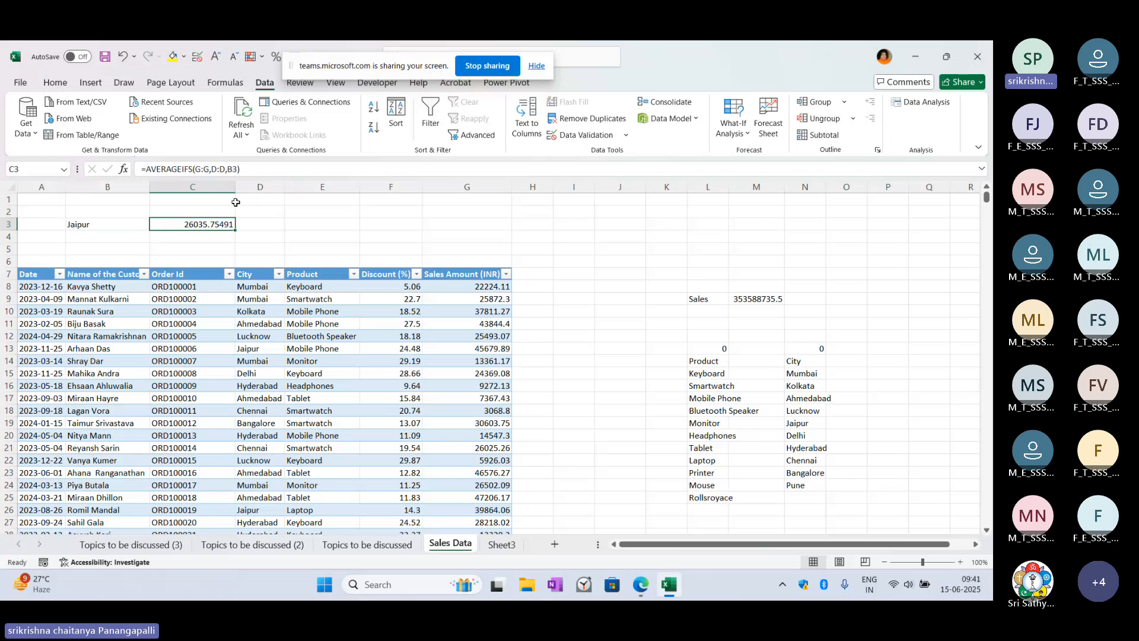
Step: Try to replace AVERAGE with SUM in C3's AVERAGEIFS formula, keeping the city criterion D:D,B3
{"action": "left_click", "coordinate": [183, 169]}
{"action": "left_click_drag", "start_coordinate": [183, 169], "coordinate": [146, 169]}
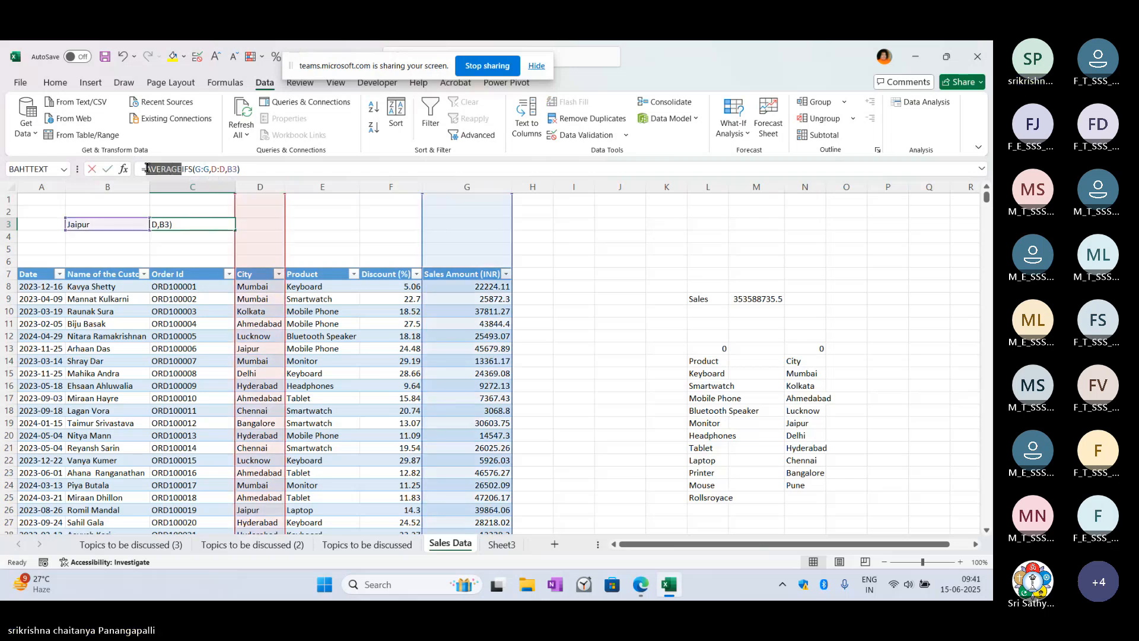
{"action": "type", "text": "SumI"}
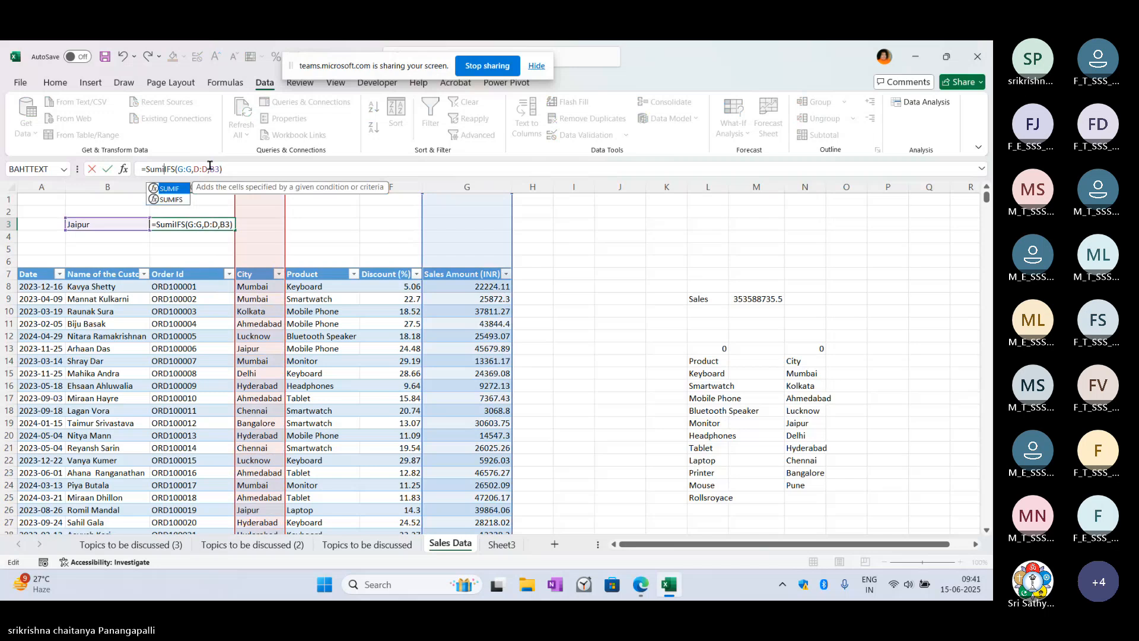
{"action": "key", "text": "Return"}
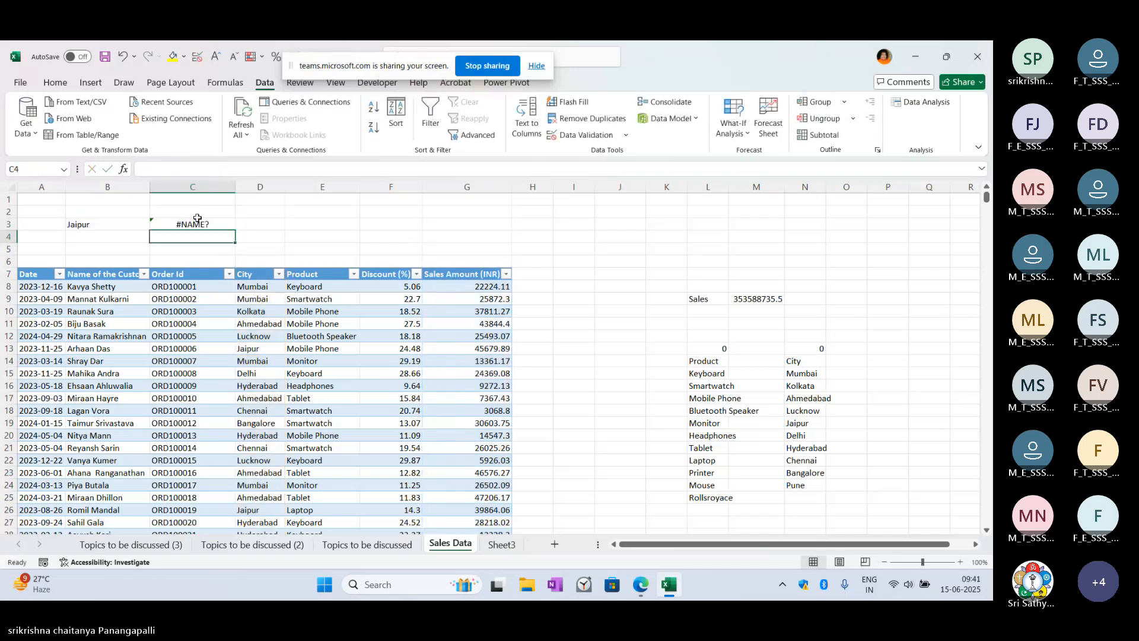
{"action": "left_click", "coordinate": [197, 219]}
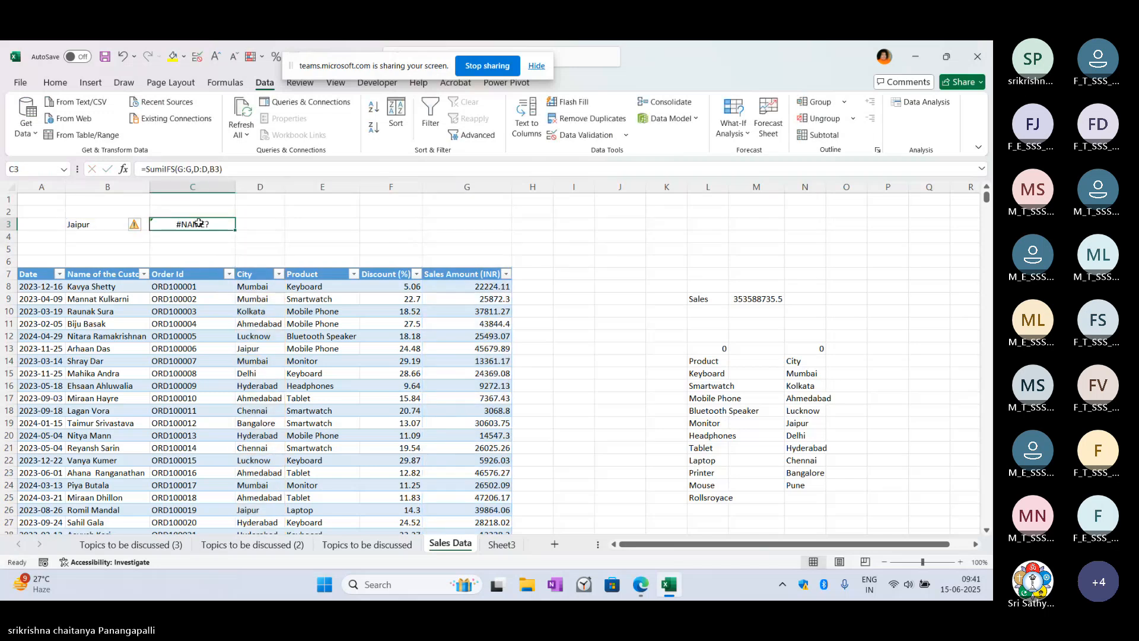
{"action": "left_click", "coordinate": [164, 169]}
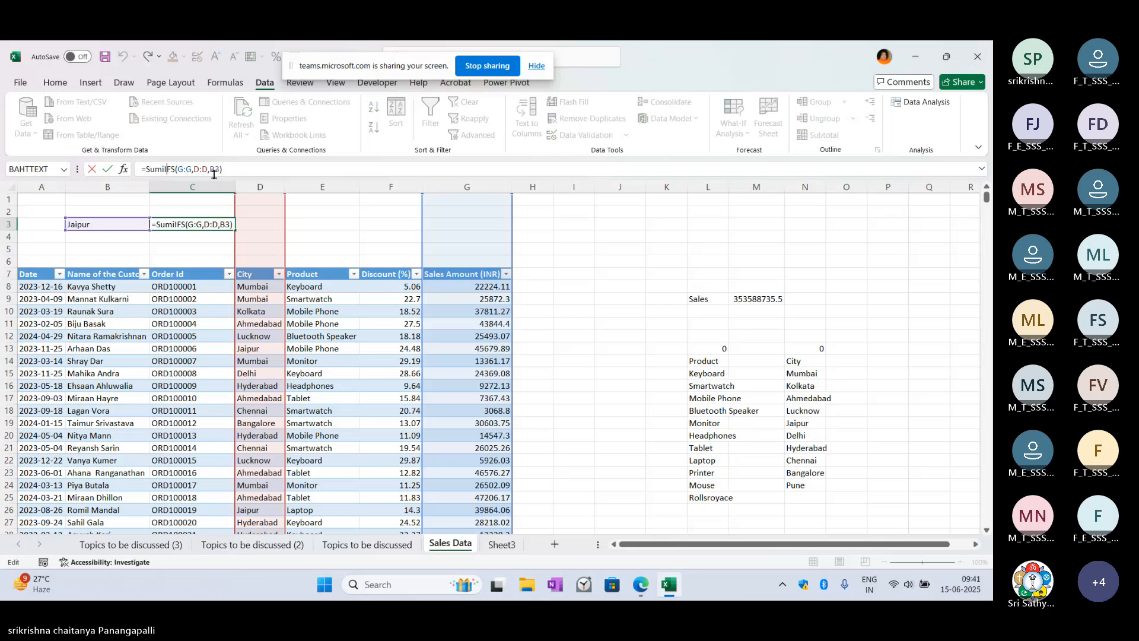
{"action": "key", "text": "ctrl+Return"}
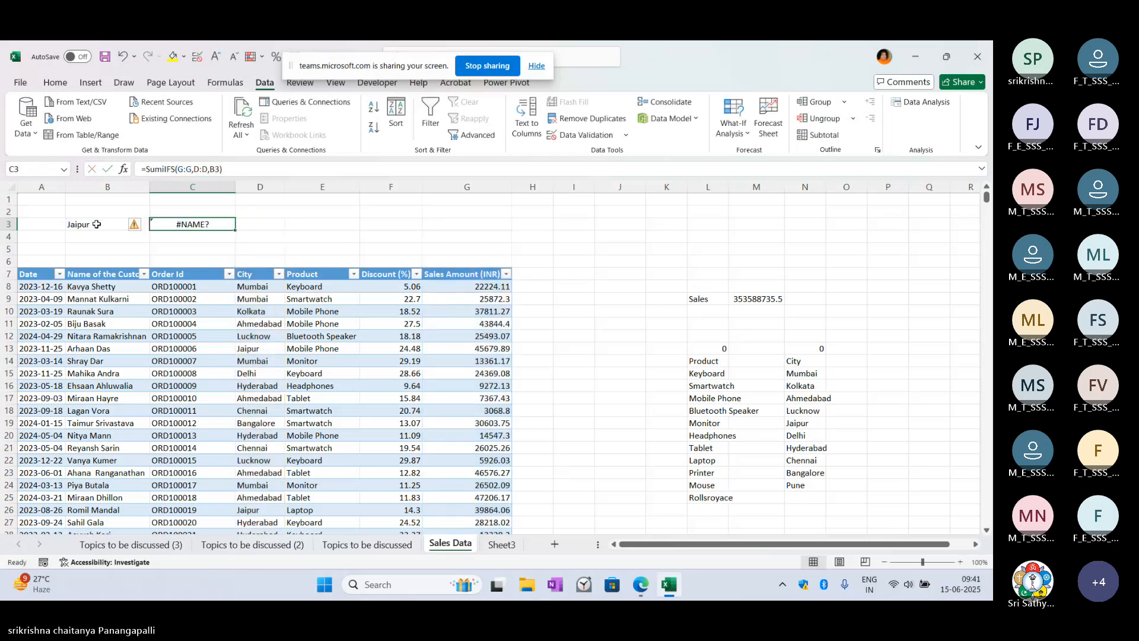
{"action": "left_click_drag", "start_coordinate": [96, 224], "coordinate": [208, 222]}
{"action": "left_click", "coordinate": [208, 221]}
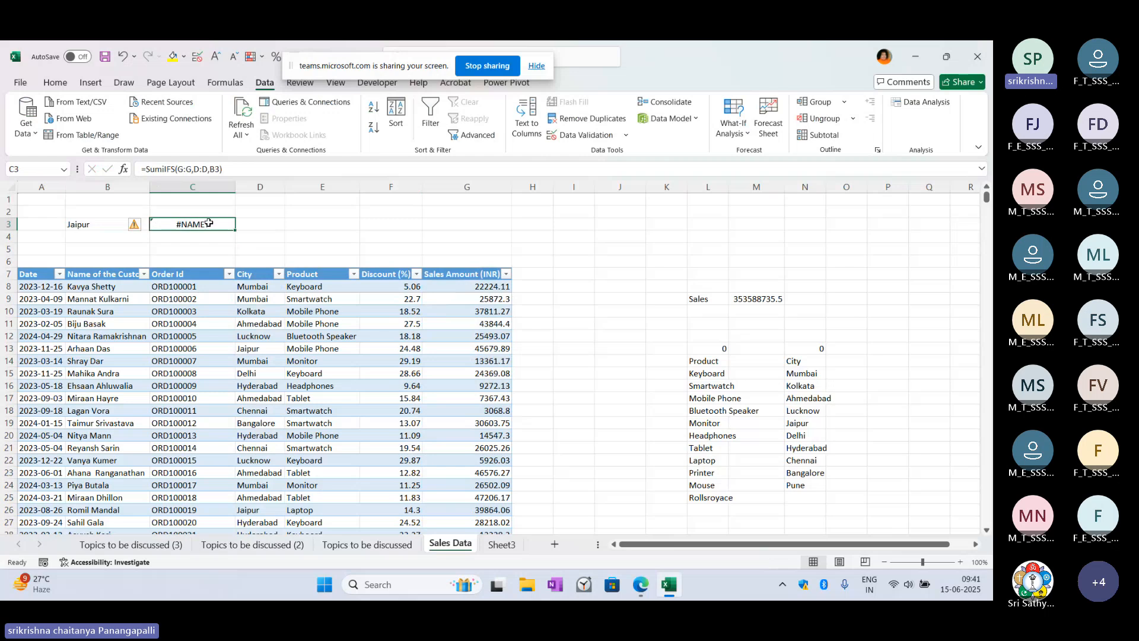
Step: Clear C3 and enter =SUMIFS(G:G,D:D,B3) to total the sales amount for the city in B3
{"action": "key", "text": "BackSpace"}
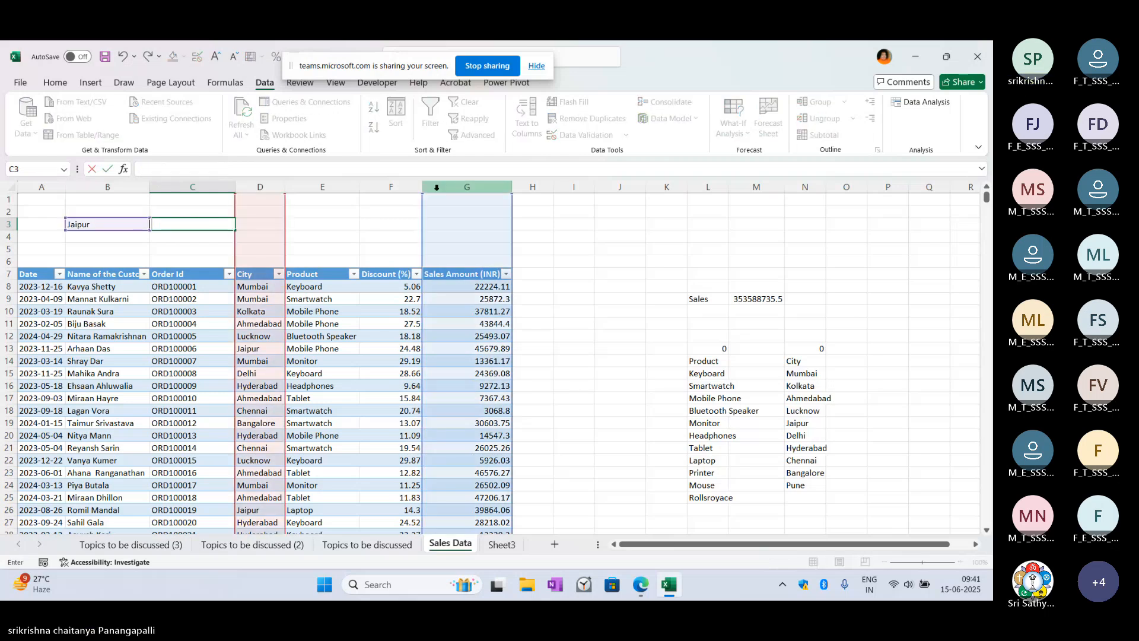
{"action": "left_click", "coordinate": [345, 235]}
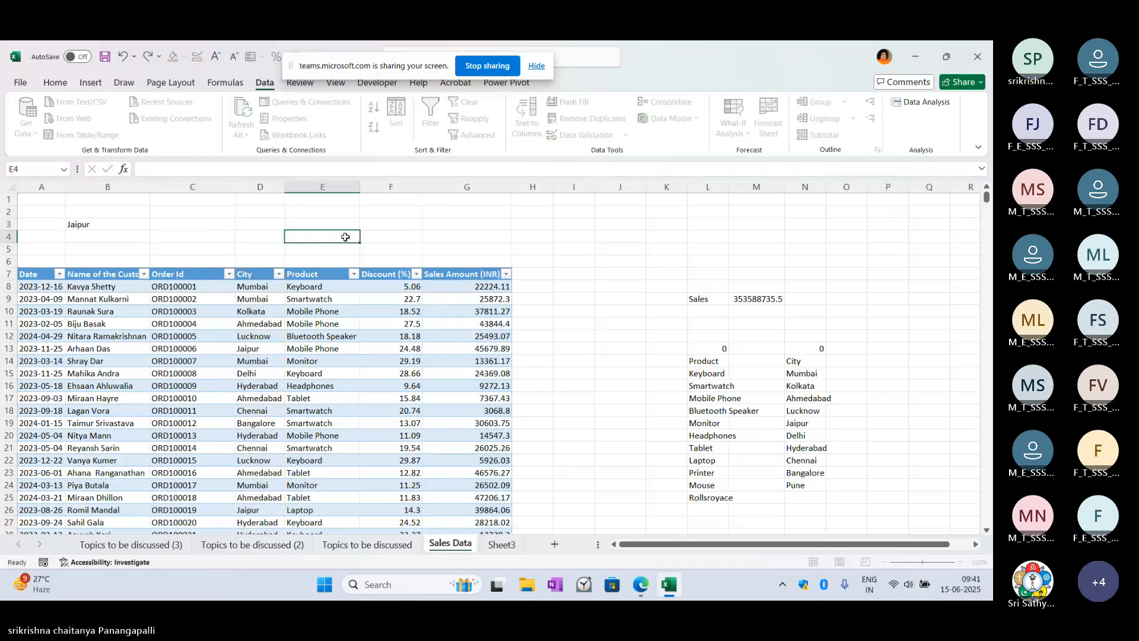
{"action": "left_click", "coordinate": [218, 226]}
{"action": "type", "text": "=sumifs"}
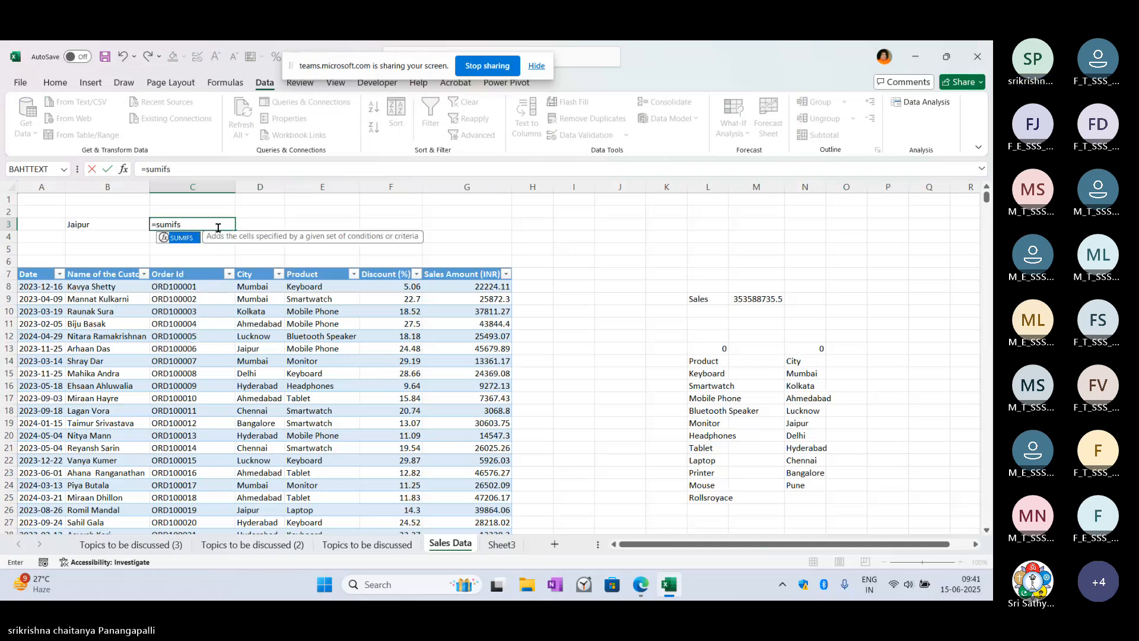
{"action": "type", "text": "("}
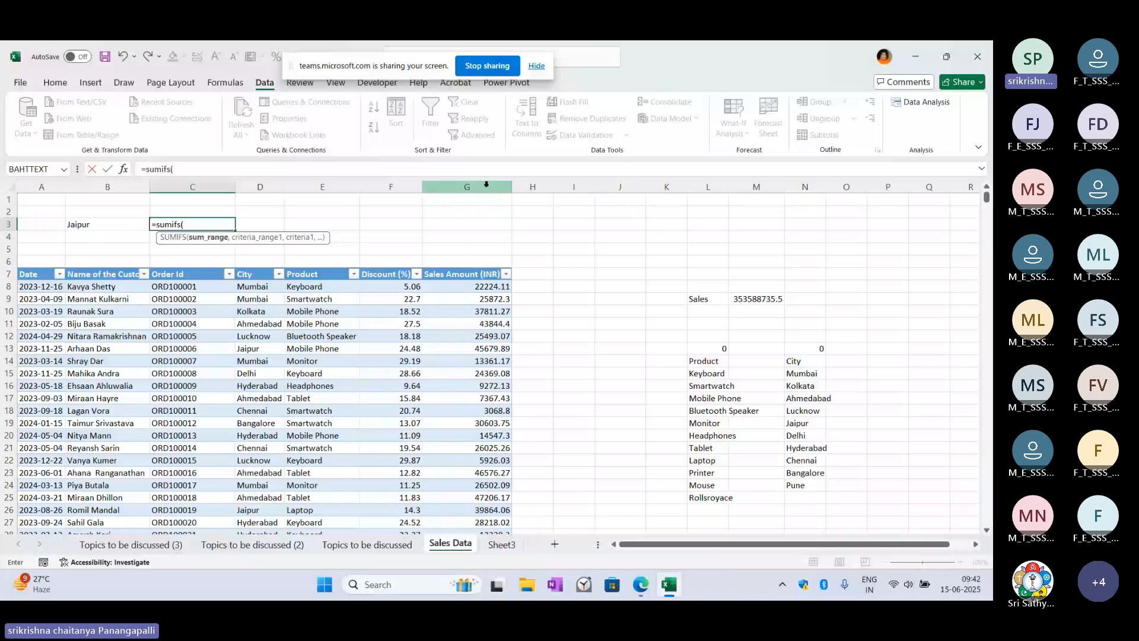
{"action": "left_click", "coordinate": [486, 185]}
{"action": "type", "text": ","}
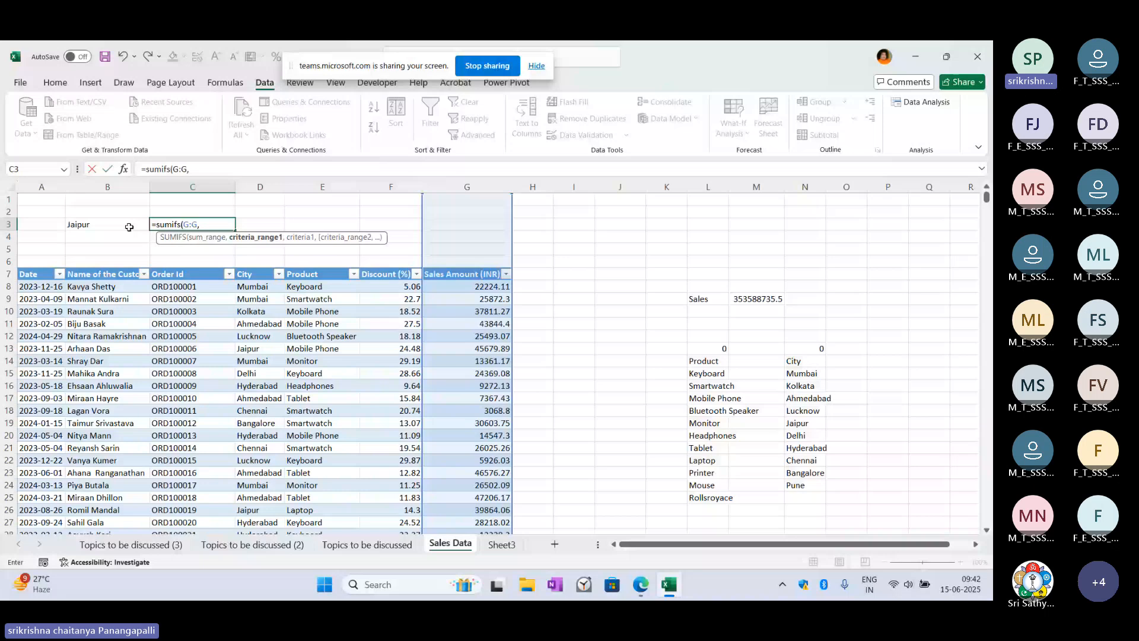
{"action": "type", "text": "D:D,"}
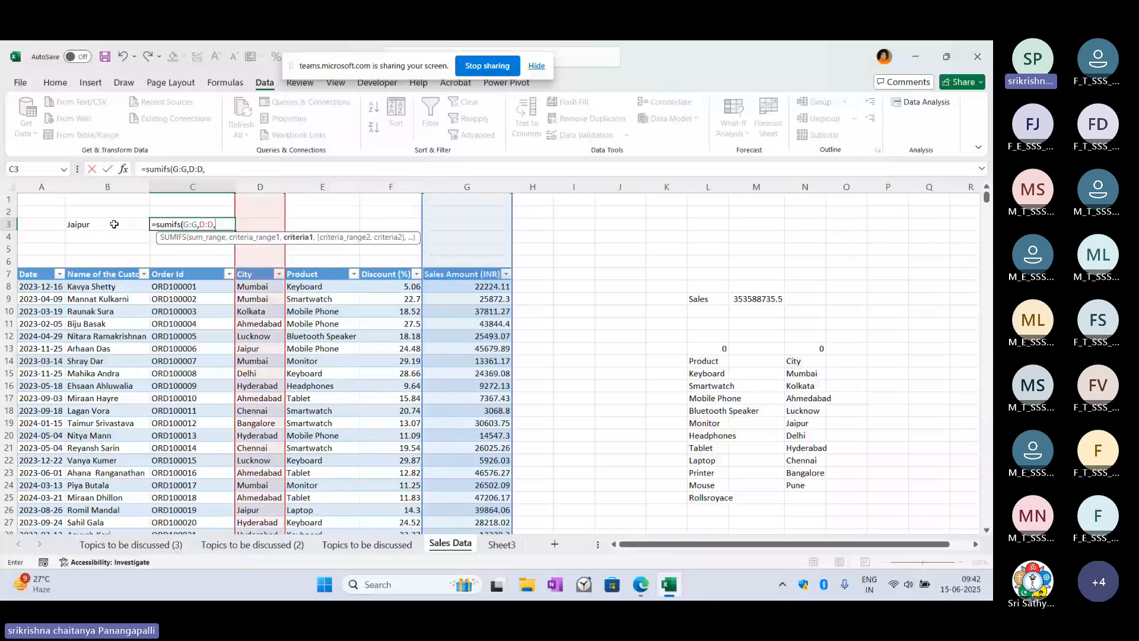
{"action": "left_click", "coordinate": [114, 224]}
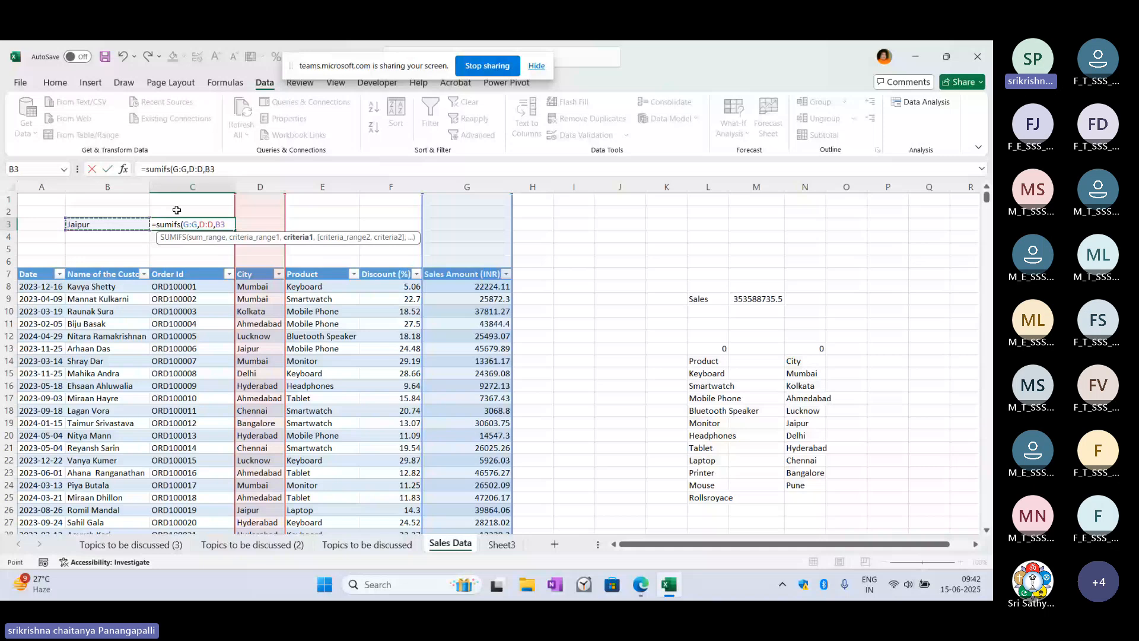
{"action": "key", "text": "Return"}
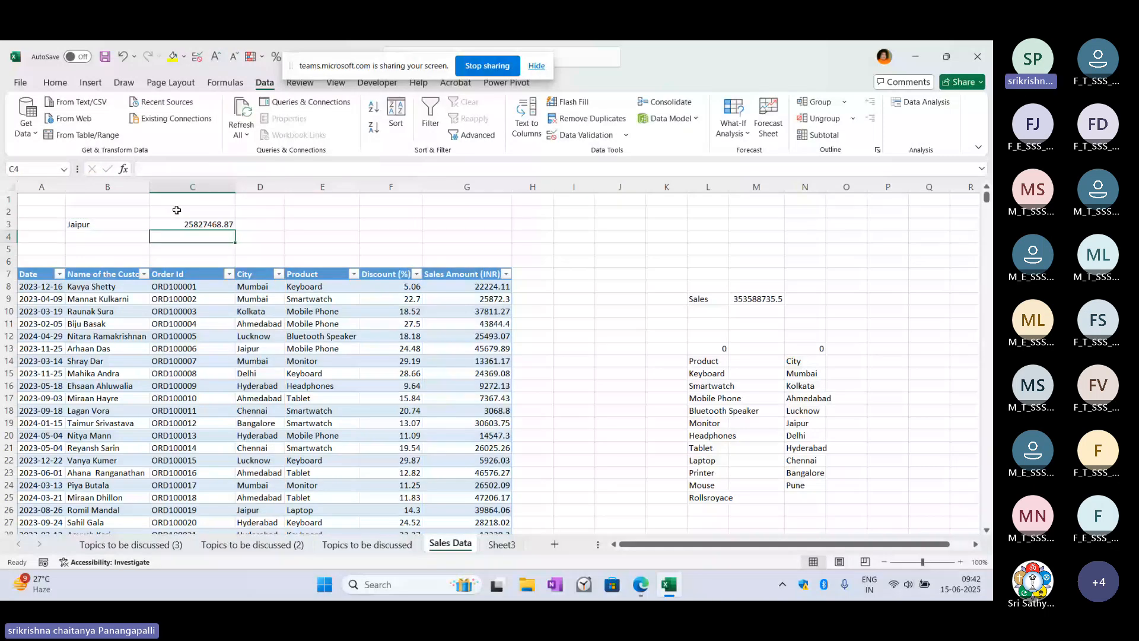
Step: Filter the table's City column to Jaipur and check the order IDs and sales amounts in the first rows
{"action": "left_click", "coordinate": [225, 221]}
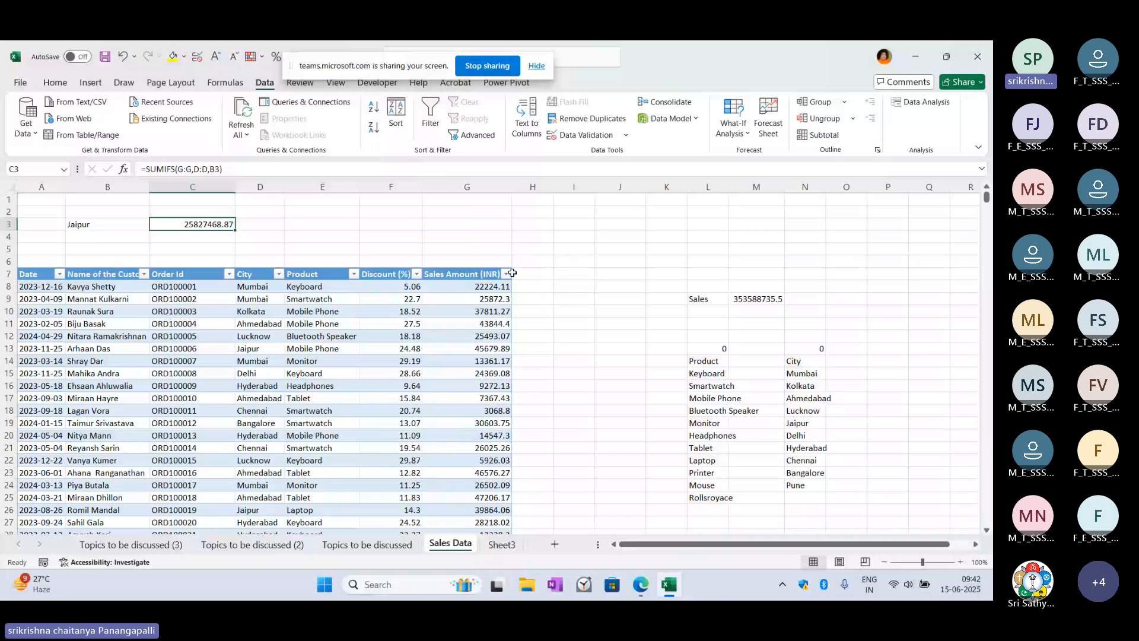
{"action": "left_click", "coordinate": [278, 274]}
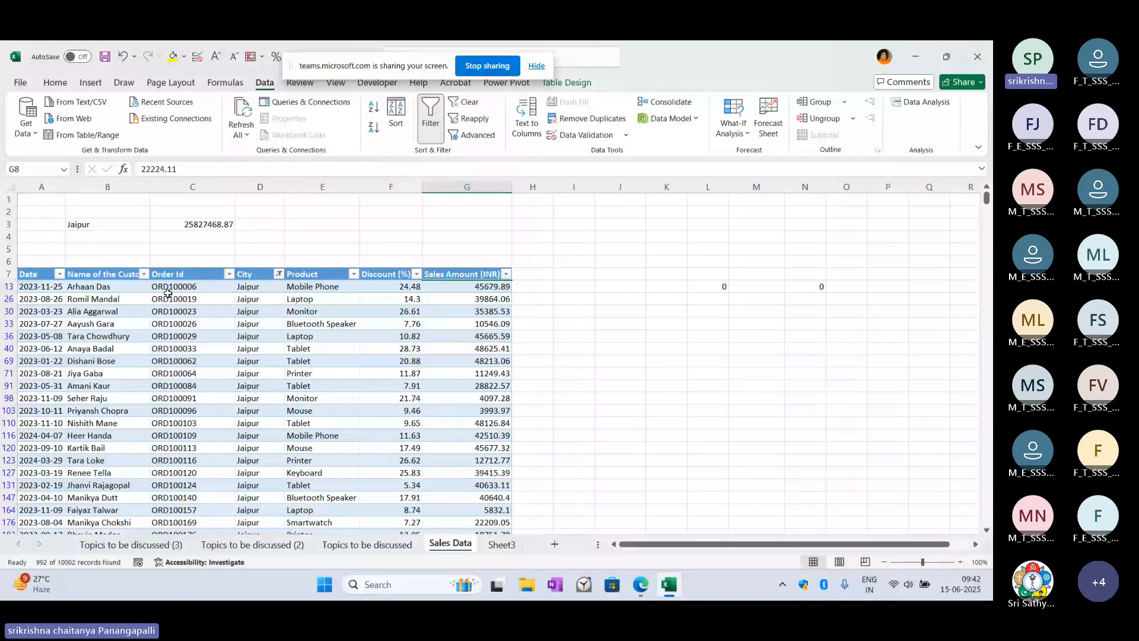
{"action": "left_click_drag", "start_coordinate": [168, 290], "coordinate": [196, 287]}
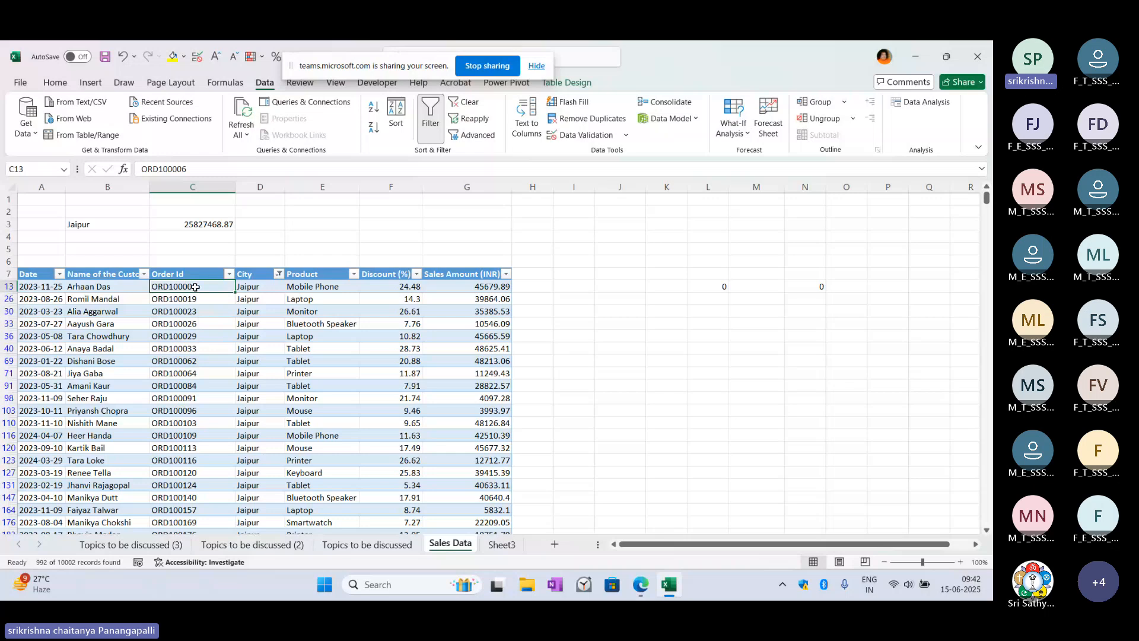
{"action": "left_click", "coordinate": [187, 325]}
{"action": "left_click", "coordinate": [483, 287]}
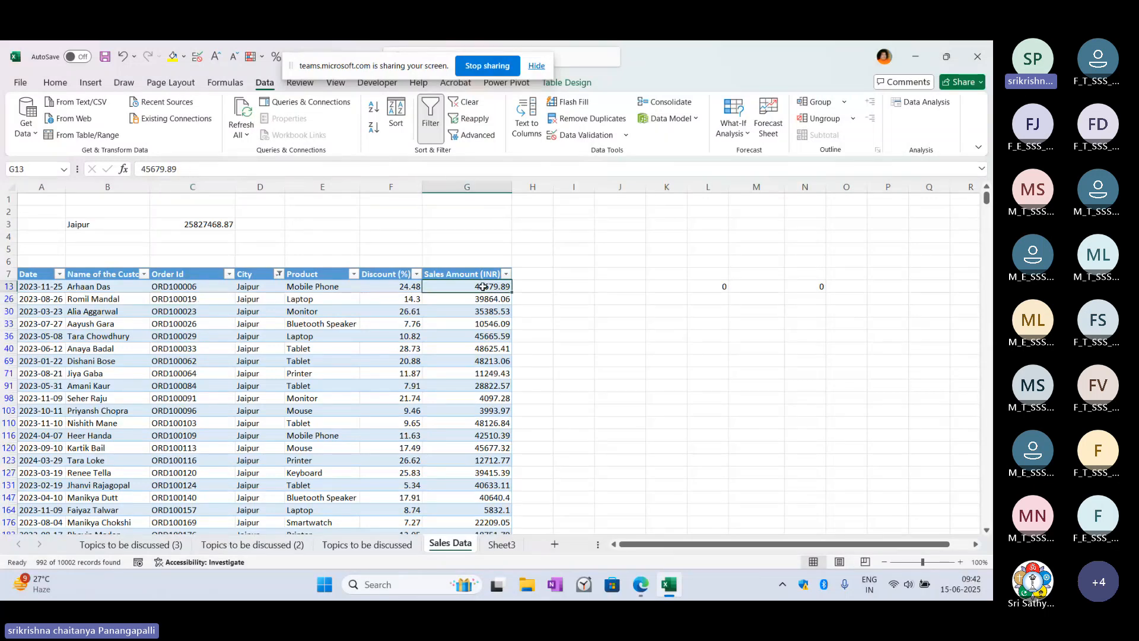
{"action": "left_click", "coordinate": [194, 289]}
{"action": "left_click", "coordinate": [439, 288]}
{"action": "left_click", "coordinate": [474, 301]}
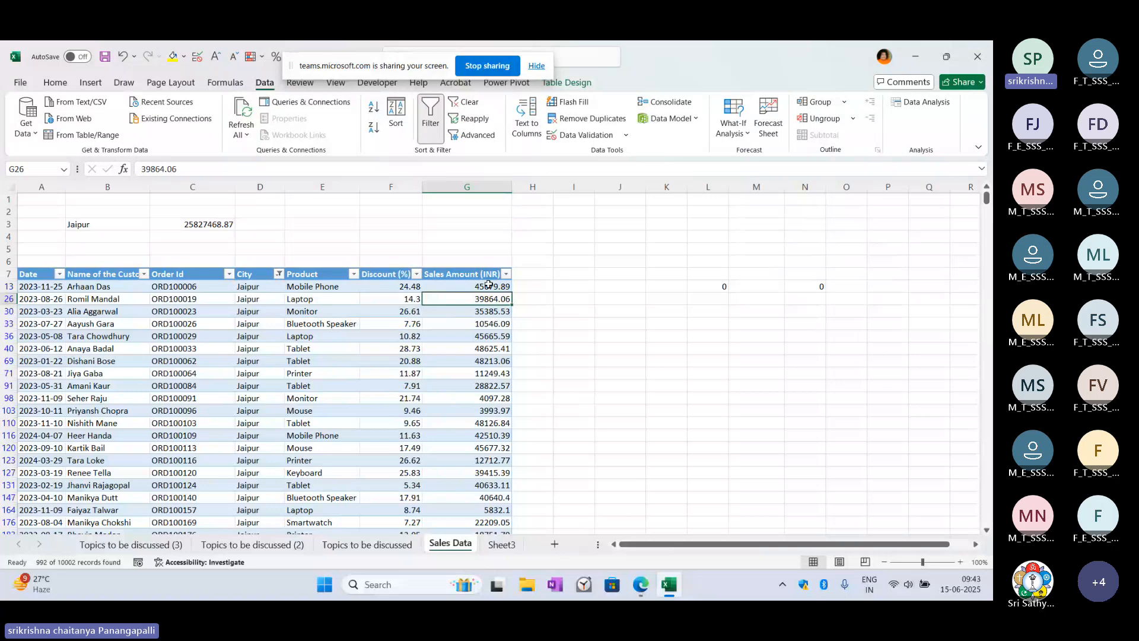
Step: Examine the individual sales amounts of the first five Jaipur orders
{"action": "left_click", "coordinate": [489, 320]}
{"action": "left_click", "coordinate": [490, 287]}
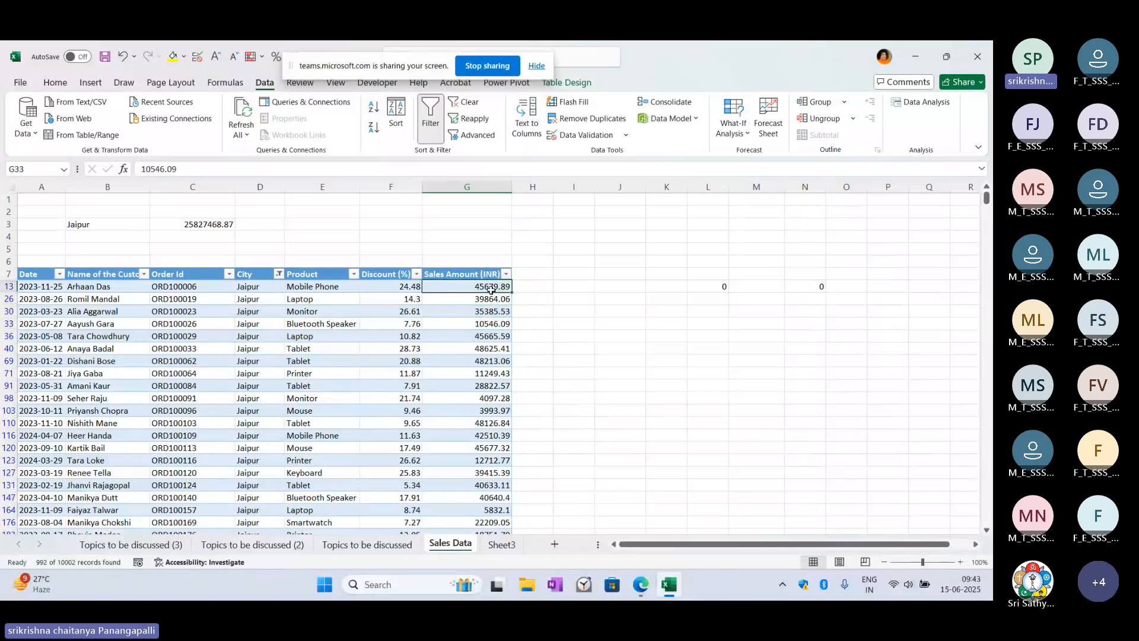
{"action": "left_click", "coordinate": [490, 303]}
{"action": "left_click", "coordinate": [489, 320]}
{"action": "left_click", "coordinate": [490, 288]}
{"action": "left_click", "coordinate": [488, 302]}
{"action": "left_click", "coordinate": [490, 312]}
{"action": "left_click", "coordinate": [492, 333]}
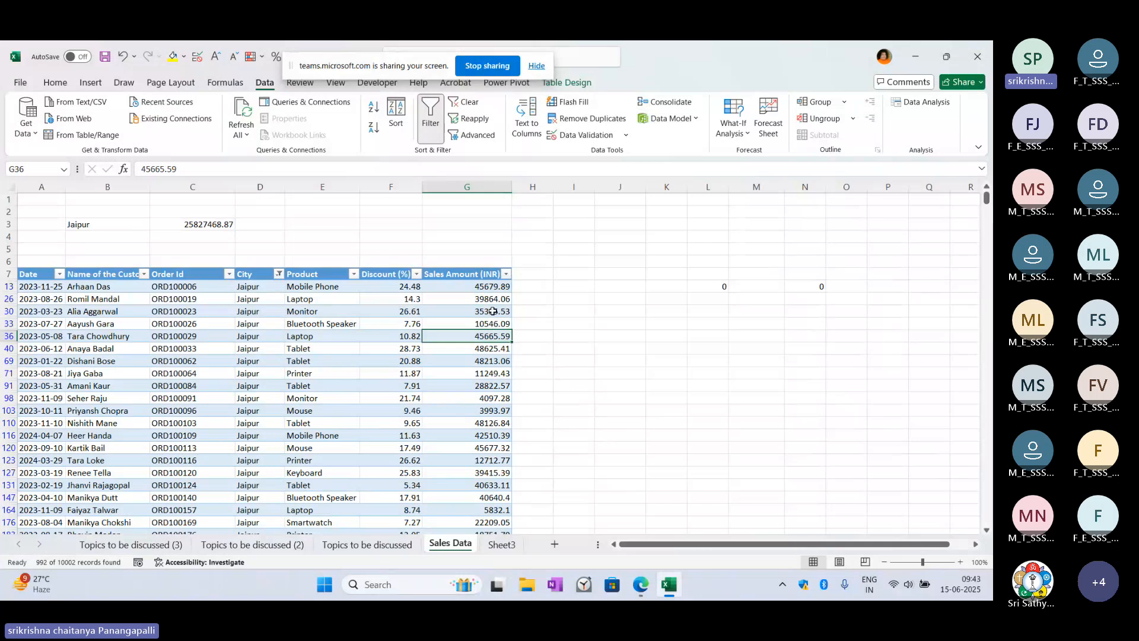
Step: Filter Sales Amount (INR) to values greater than 20000 and select the filtered amounts to read their sum
{"action": "left_click", "coordinate": [493, 284]}
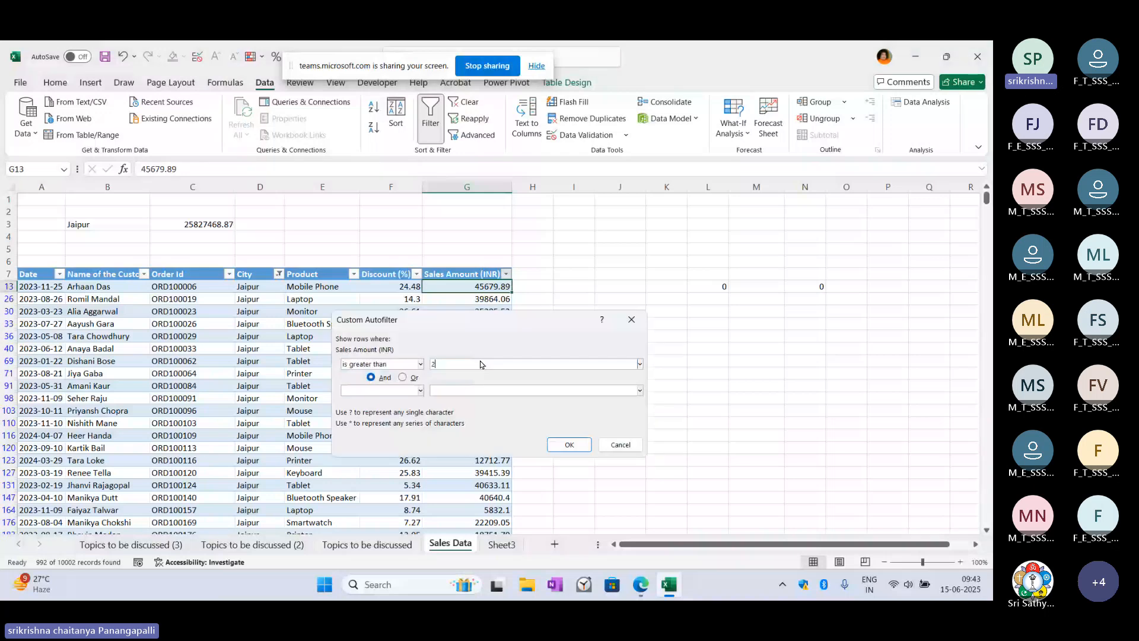
{"action": "type", "text": "0000"}
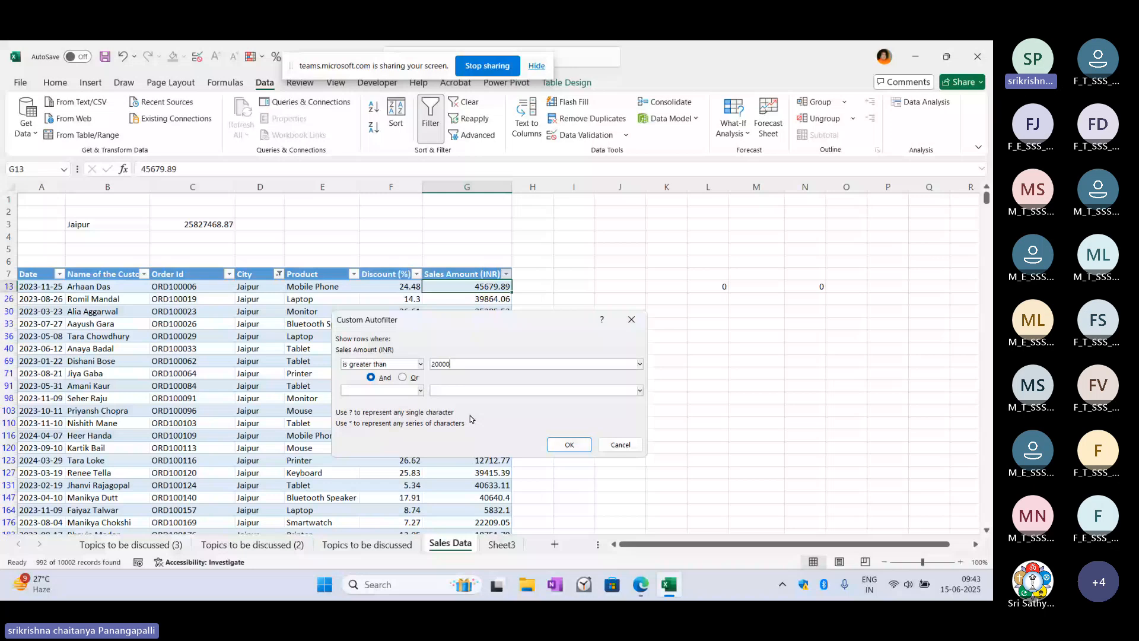
{"action": "key", "text": "Return"}
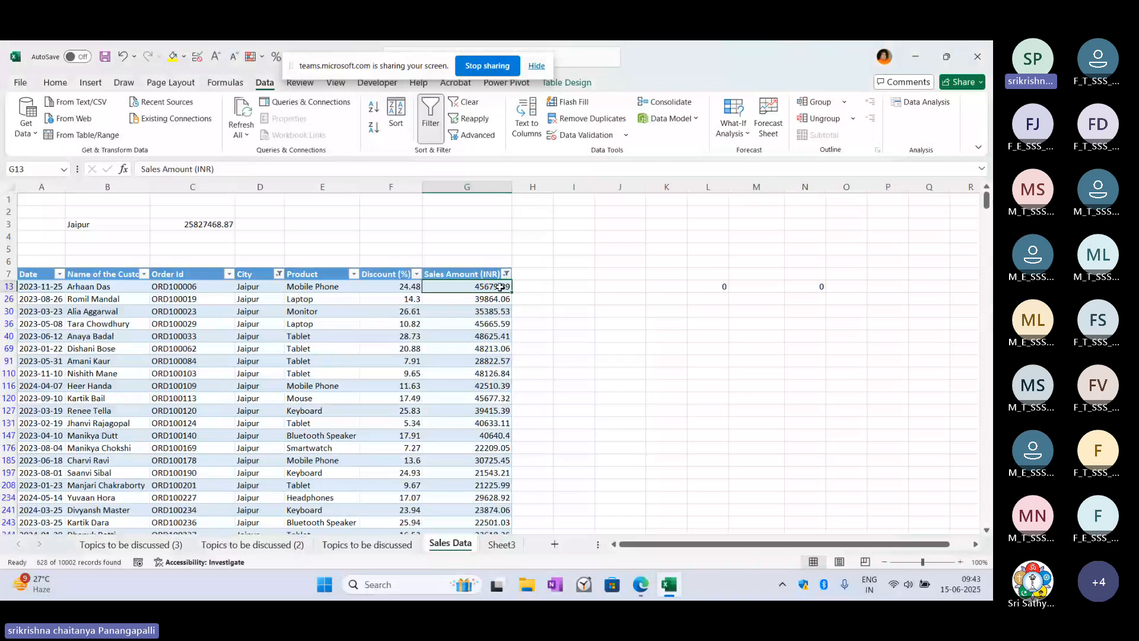
{"action": "key", "text": "ctrl+shift+Down"}
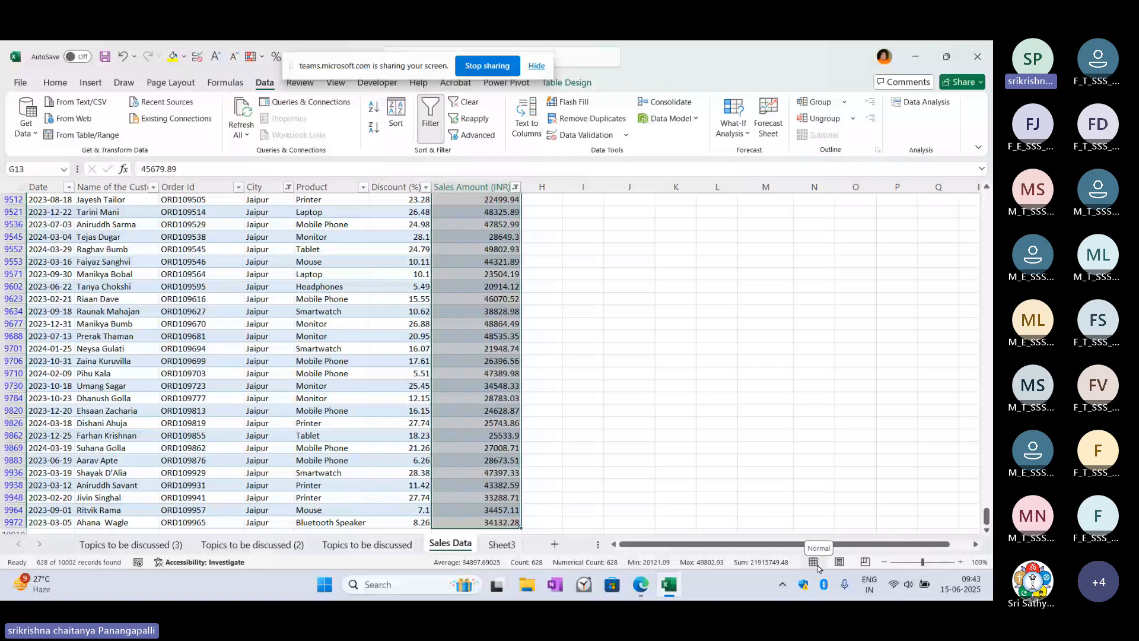
Step: Return to the SUMIFS formula in C3 and undo both the Sales Amount and City filters
{"action": "key", "text": "ctrl+Up"}
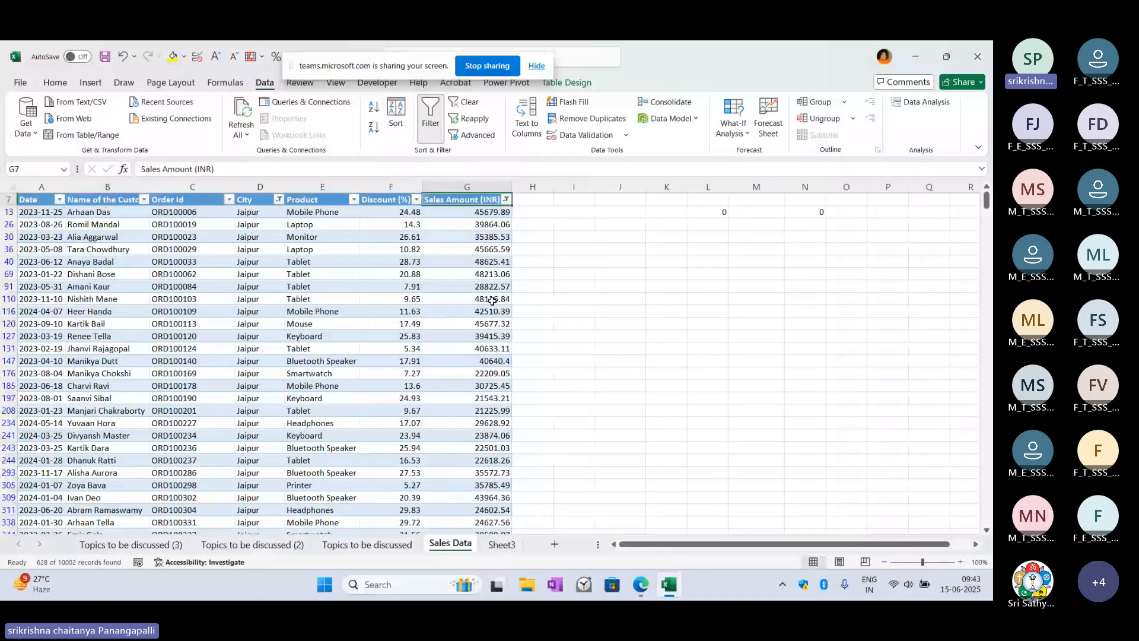
{"action": "key", "text": "Up"}
{"action": "key", "text": "Up"}
{"action": "key", "text": "Up"}
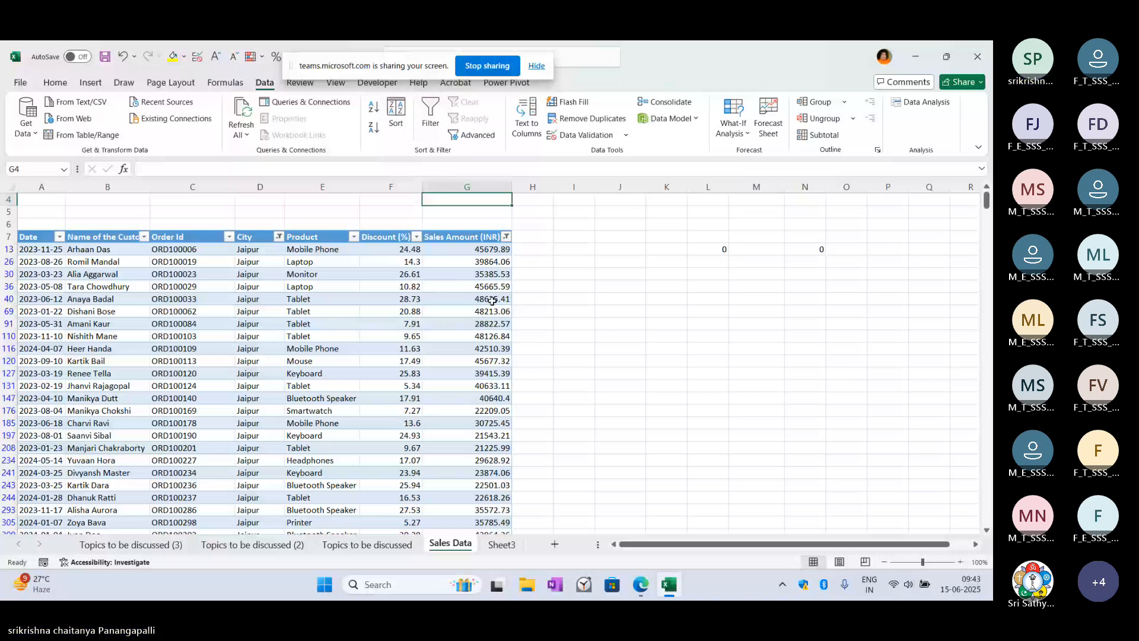
{"action": "key", "text": "Up"}
{"action": "key", "text": "Left"}
{"action": "key", "text": "Left"}
{"action": "key", "text": "Left"}
{"action": "key", "text": "Left"}
{"action": "scroll", "coordinate": [525, 354], "scroll_direction": "up", "scroll_amount": 1}
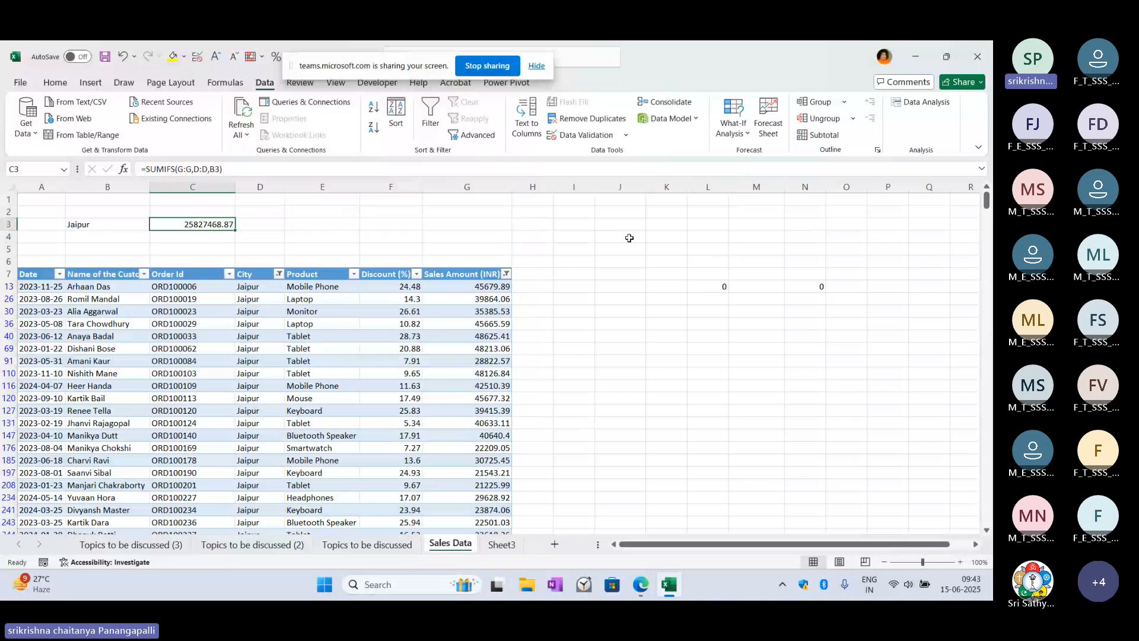
{"action": "key", "text": "ctrl+z"}
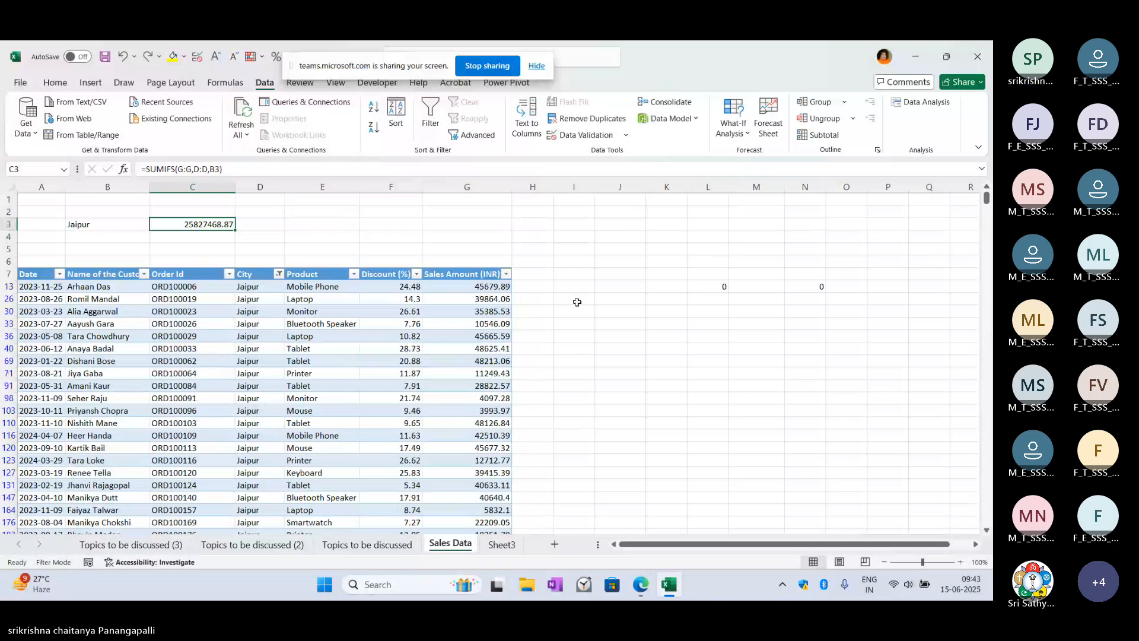
{"action": "key", "text": "ctrl+z"}
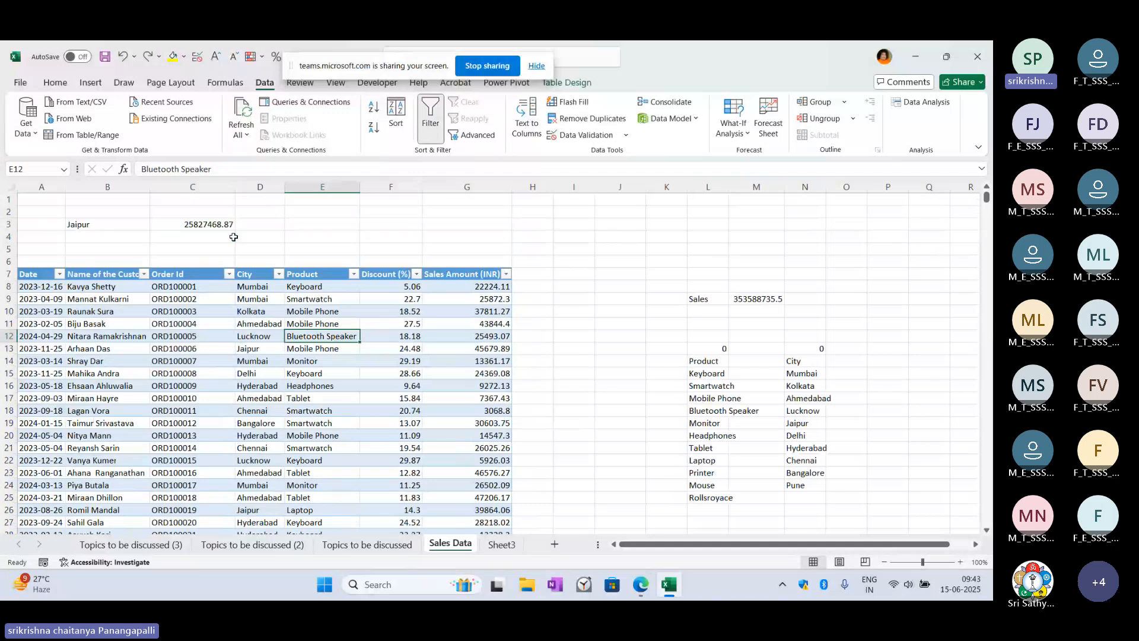
Step: Remove all arguments from the SUMIFS formula in C3, keeping only the function name and opening bracket
{"action": "left_click", "coordinate": [233, 236]}
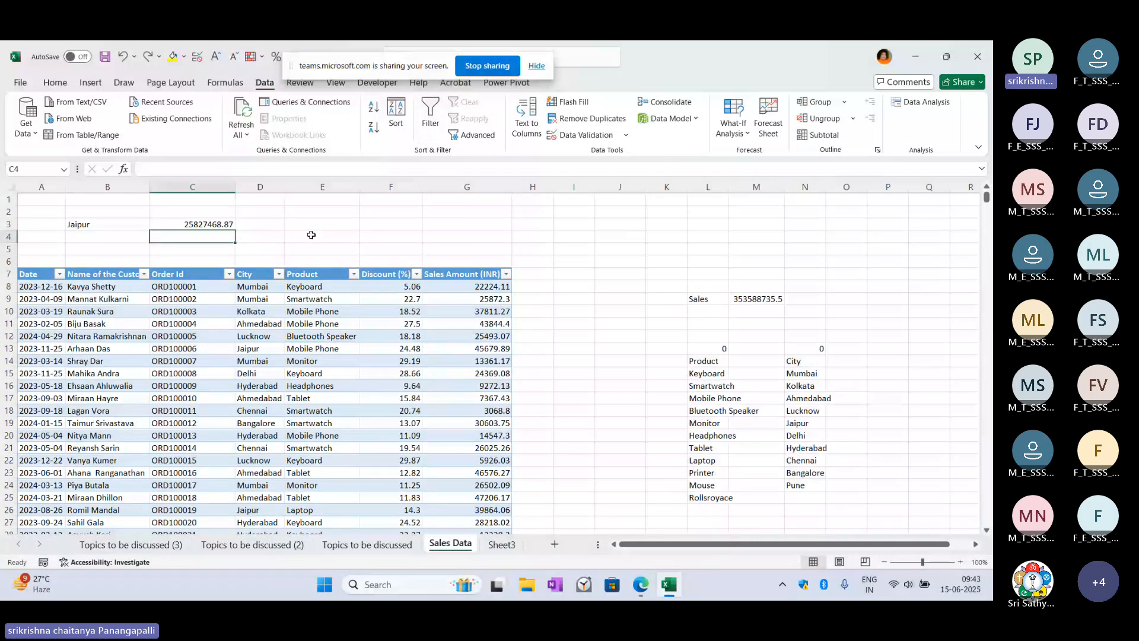
{"action": "key", "text": "Up"}
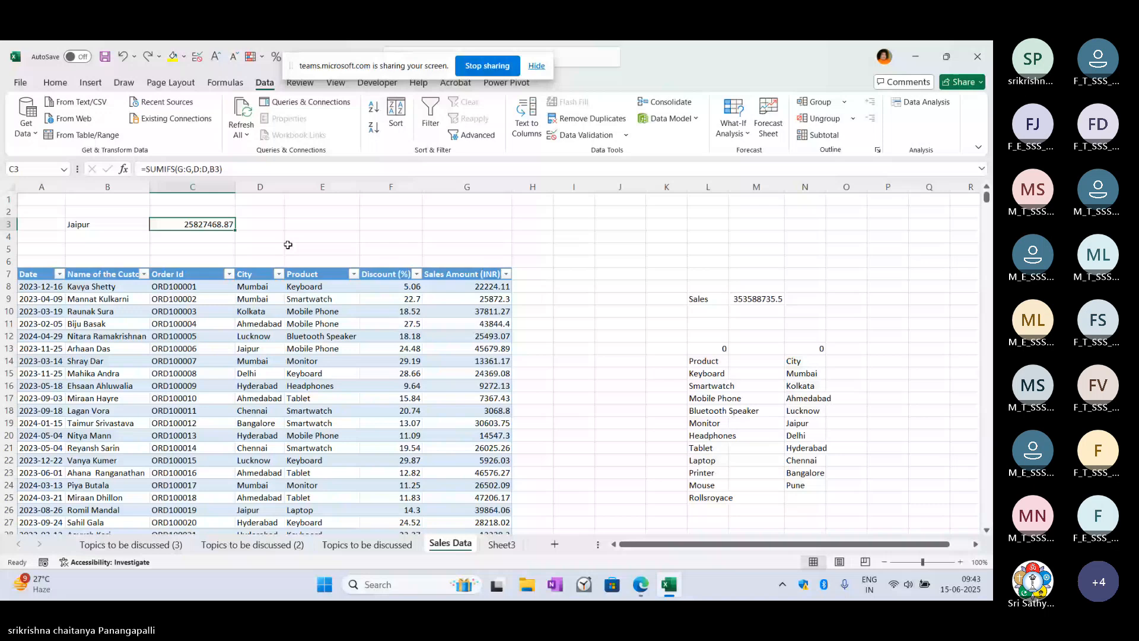
{"action": "left_click", "coordinate": [244, 169]}
{"action": "key", "text": "BackSpace"}
{"action": "key", "text": "BackSpace"}
{"action": "key", "text": "BackSpace"}
{"action": "key", "text": "BackSpace"}
{"action": "key", "text": "BackSpace"}
{"action": "key", "text": "BackSpace"}
{"action": "key", "text": "BackSpace"}
{"action": "key", "text": "BackSpace"}
{"action": "key", "text": "BackSpace"}
{"action": "key", "text": "BackSpace"}
{"action": "key", "text": "BackSpace"}
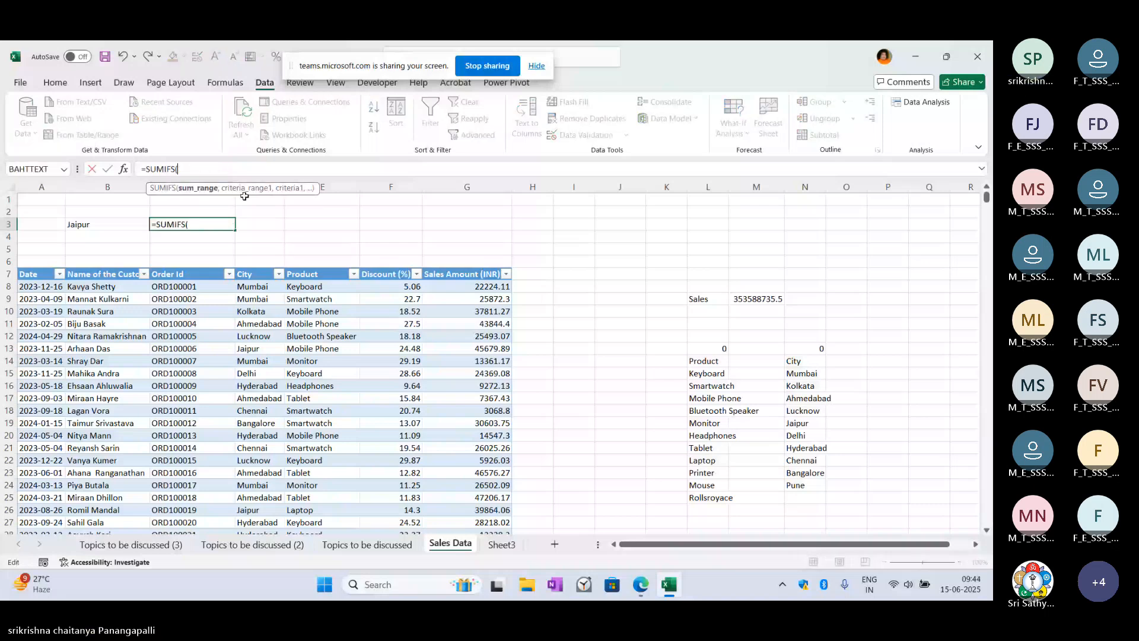
{"action": "left_click", "coordinate": [476, 187]}
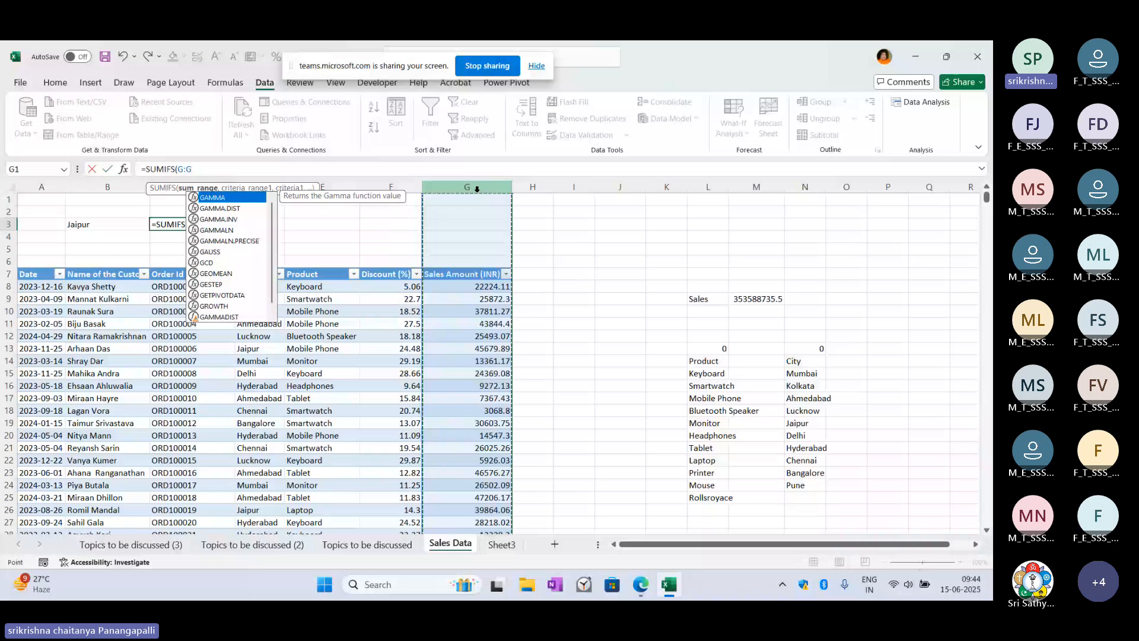
{"action": "type", "text": ","}
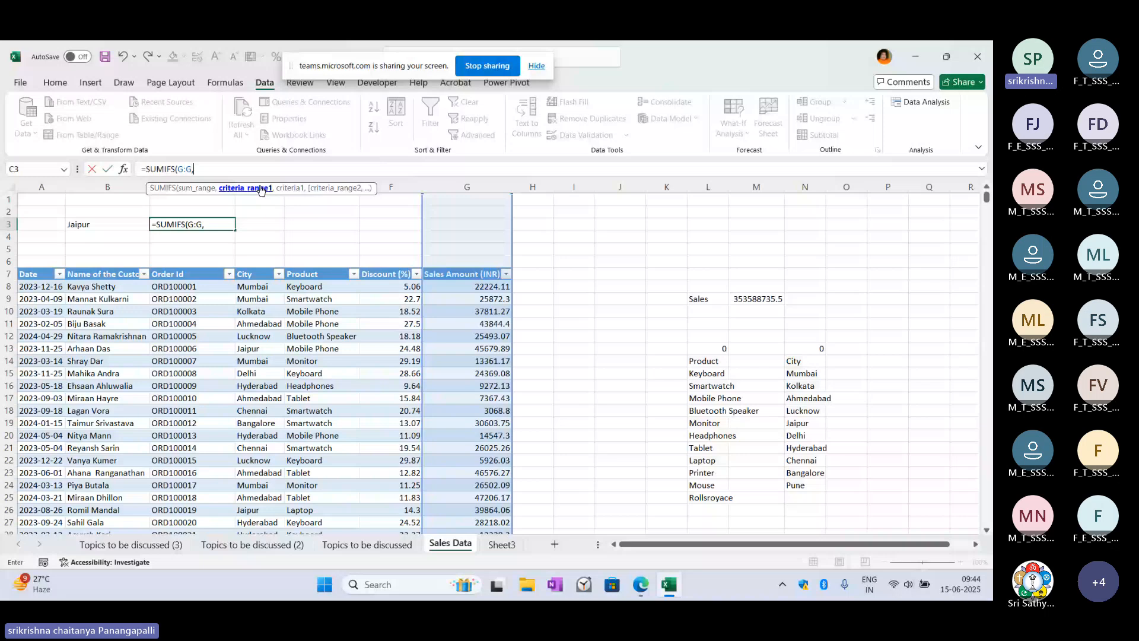
{"action": "left_click", "coordinate": [213, 222]}
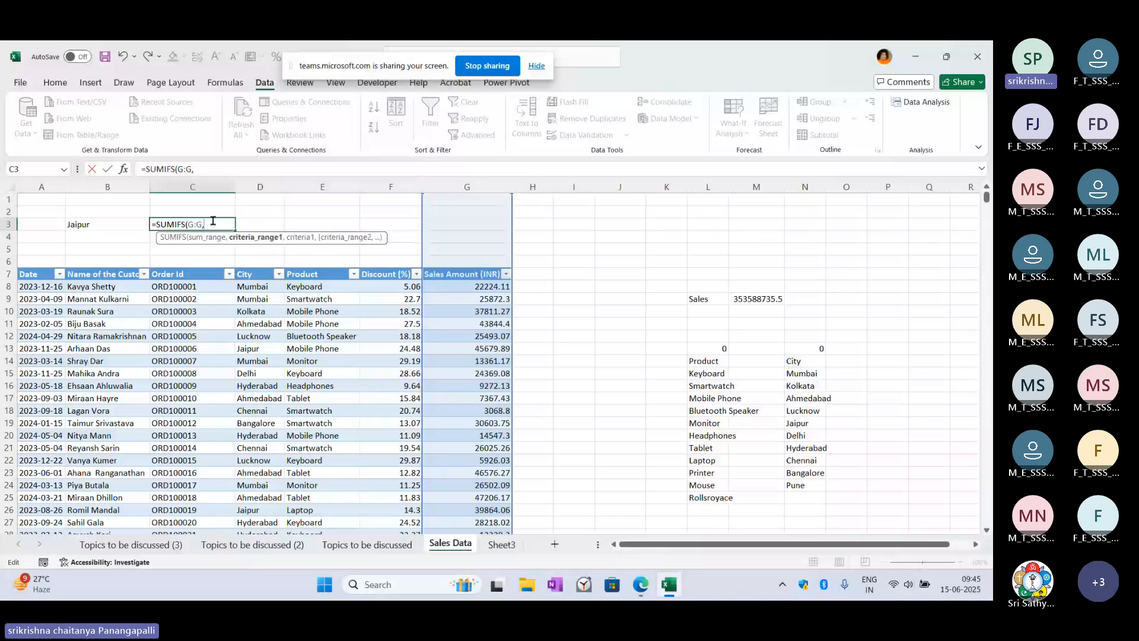
{"action": "key", "text": "BackSpace"}
{"action": "key", "text": "BackSpace"}
{"action": "key", "text": "BackSpace"}
{"action": "key", "text": "BackSpace"}
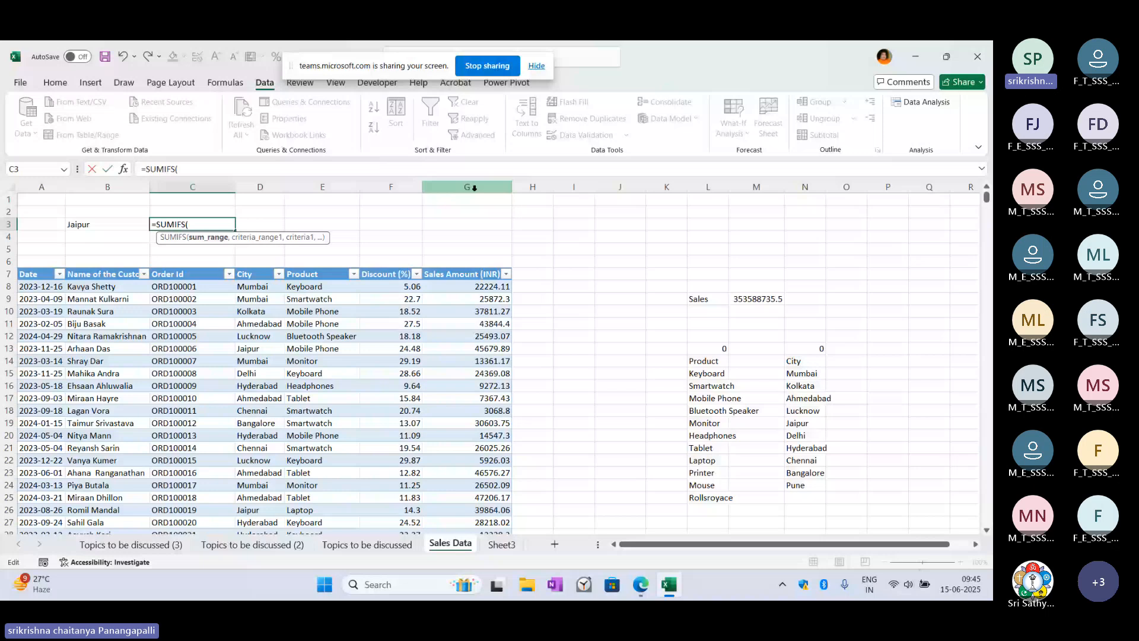
Step: Enter G:G as the SUMIFS sum range, D:D as the first criteria range and B3 as its criterion
{"action": "left_click", "coordinate": [474, 188]}
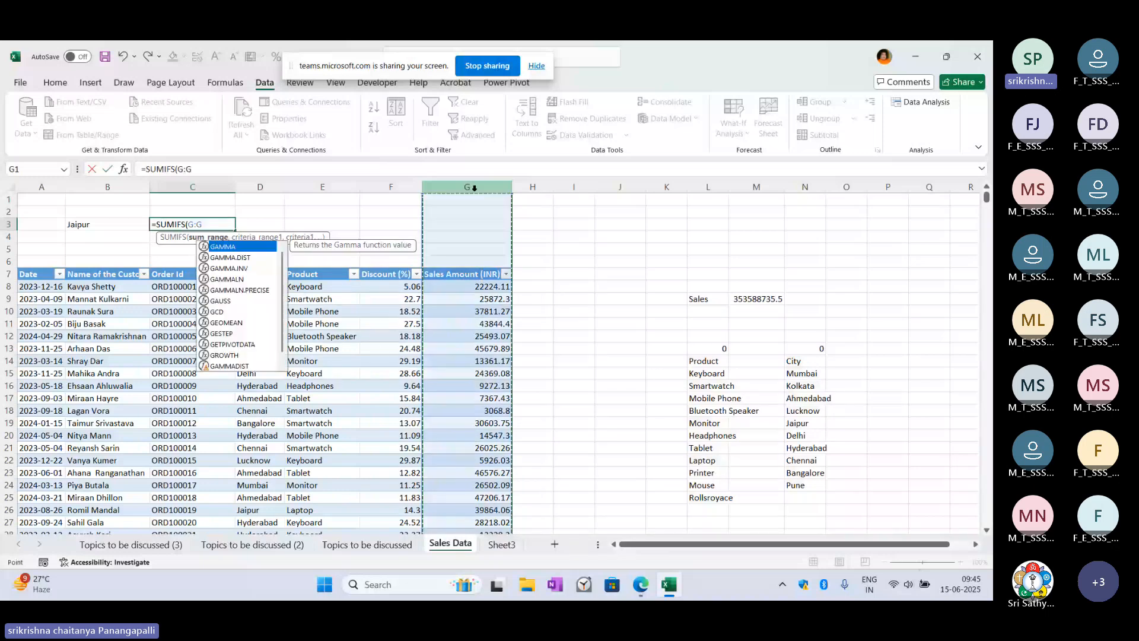
{"action": "type", "text": ","}
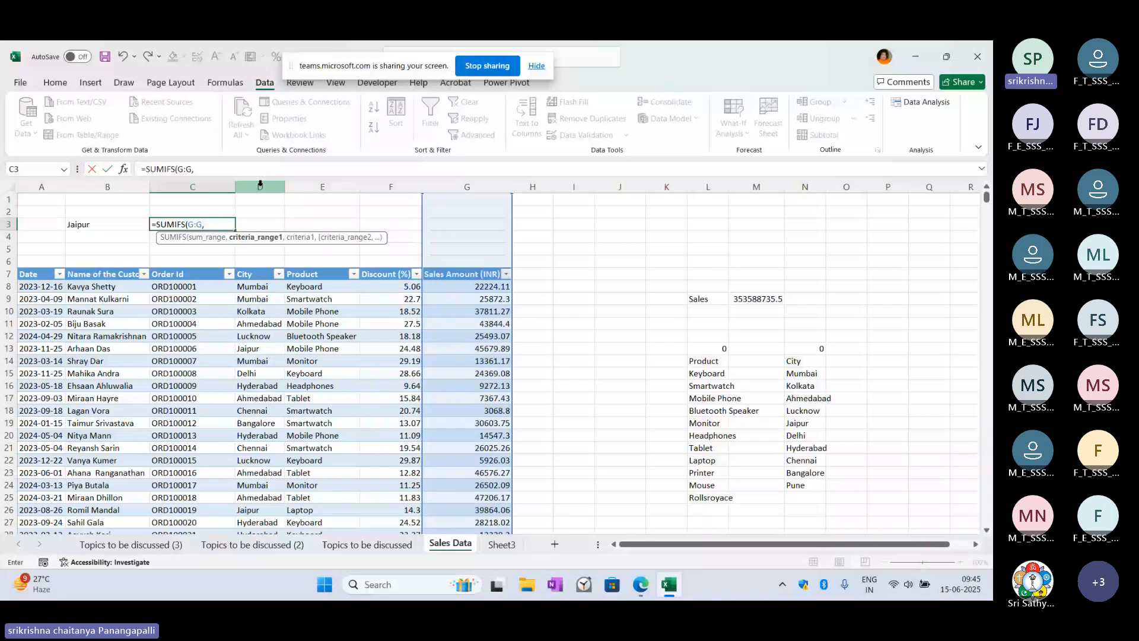
{"action": "left_click", "coordinate": [259, 184]}
{"action": "type", "text": ","}
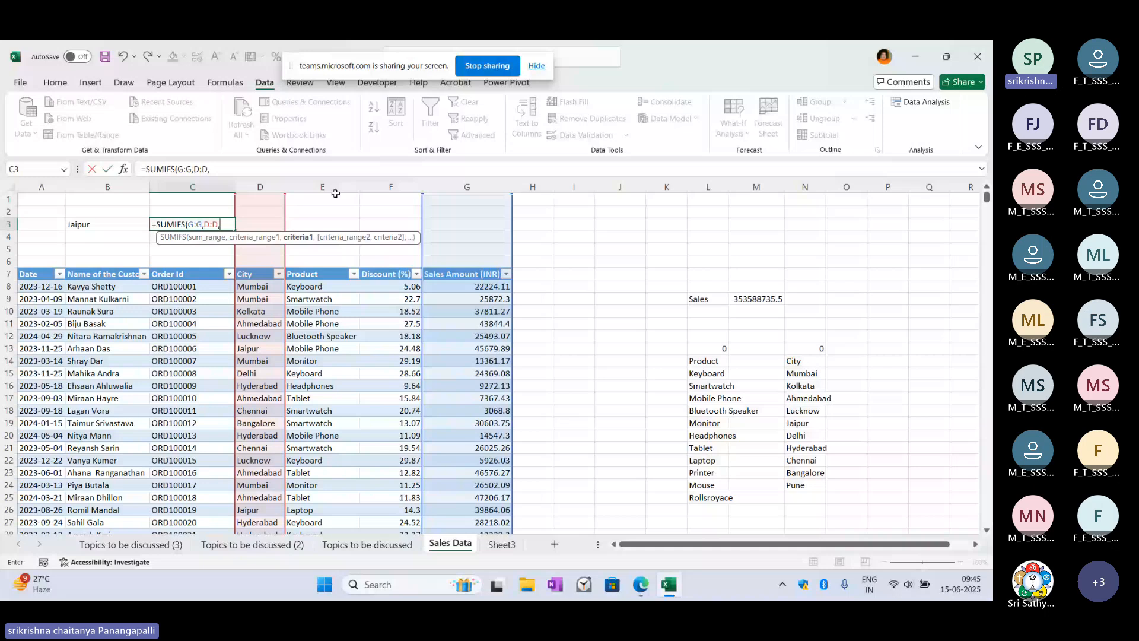
{"action": "left_click", "coordinate": [117, 226]}
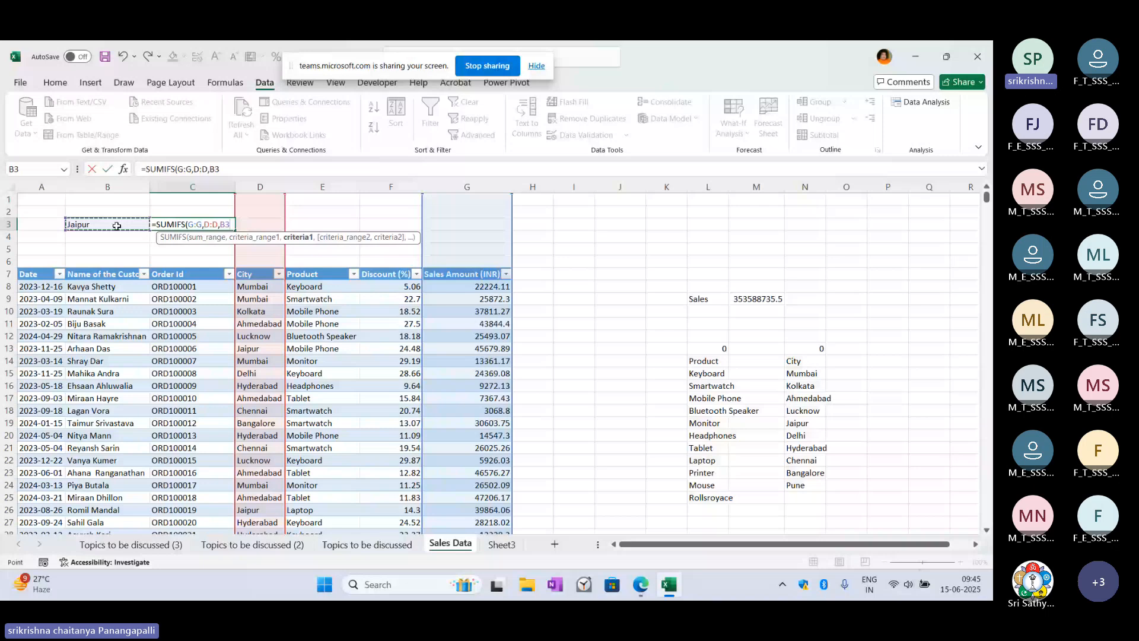
{"action": "type", "text": ","}
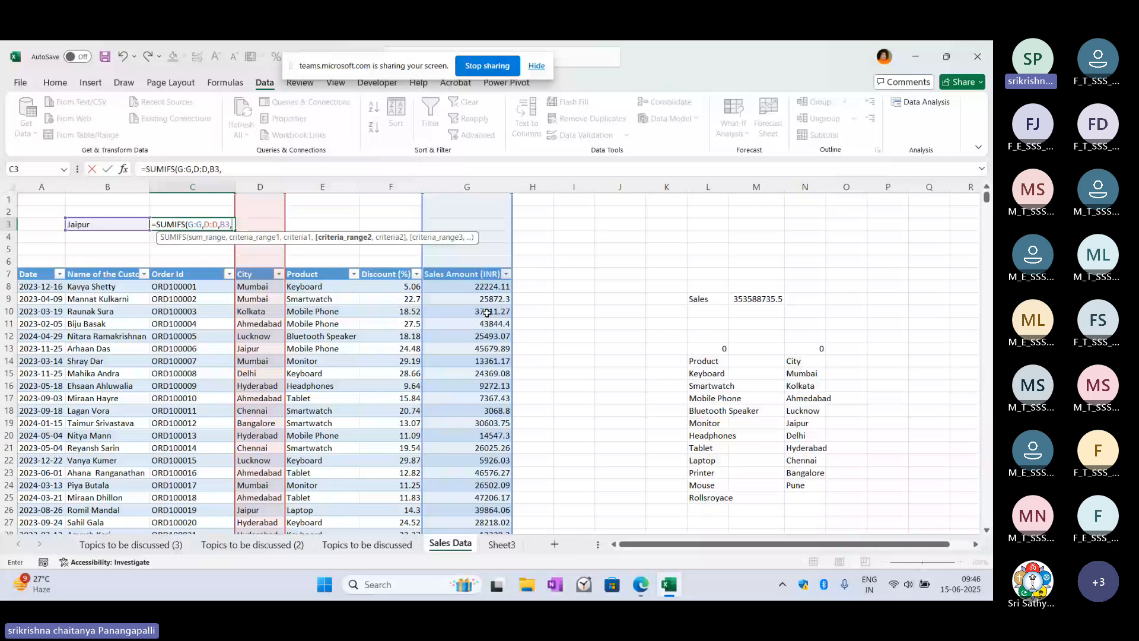
Step: Add a second SUMIFS condition on G:G for amounts greater than 20000 and finish the formula in C3
{"action": "left_click", "coordinate": [469, 187]}
{"action": "type", "text": ",\"."}
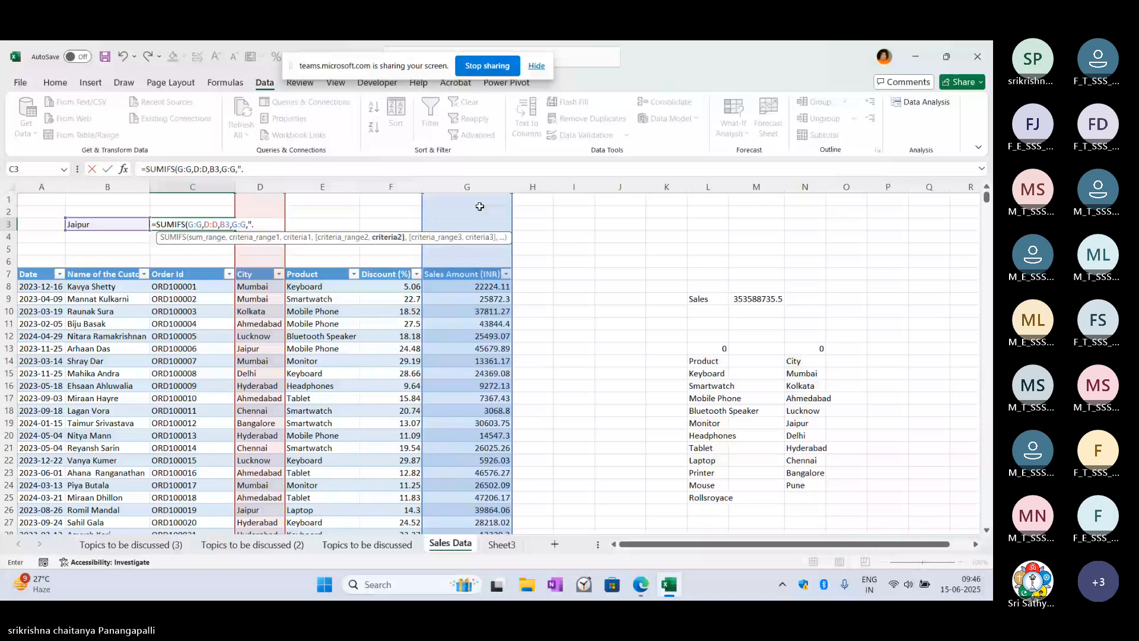
{"action": "type", "text": ">\"20000)"}
{"action": "key", "text": "Return"}
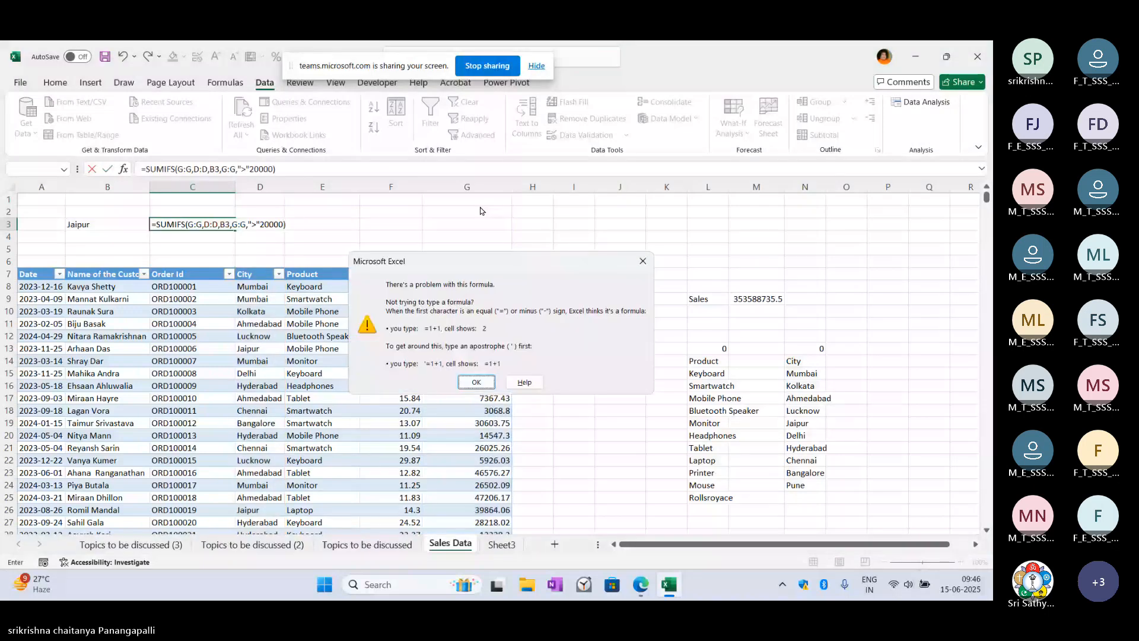
{"action": "left_click", "coordinate": [477, 383]}
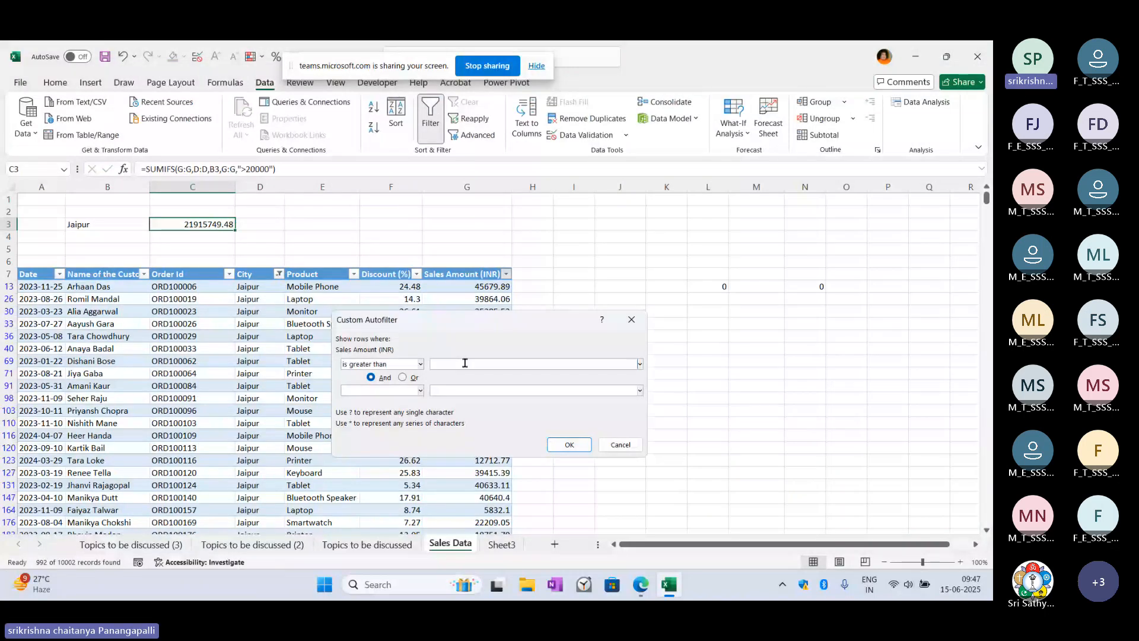
Step: Filter Sales Amount (INR) to values greater than 20000 and select all filtered amounts to check their sum
{"action": "type", "text": "20000"}
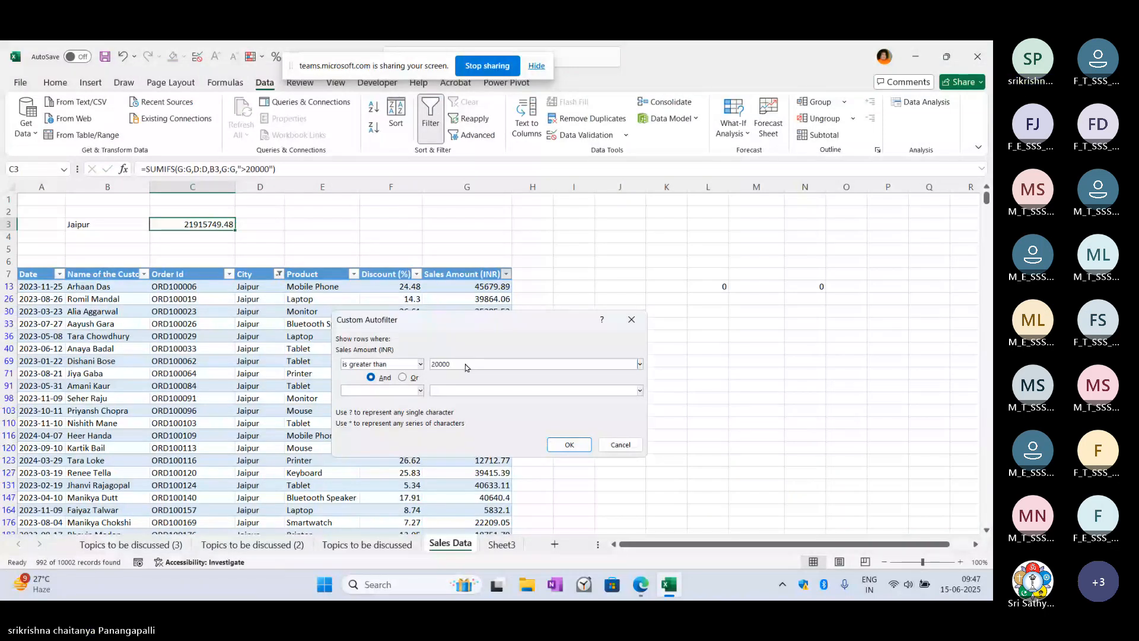
{"action": "key", "text": "Return"}
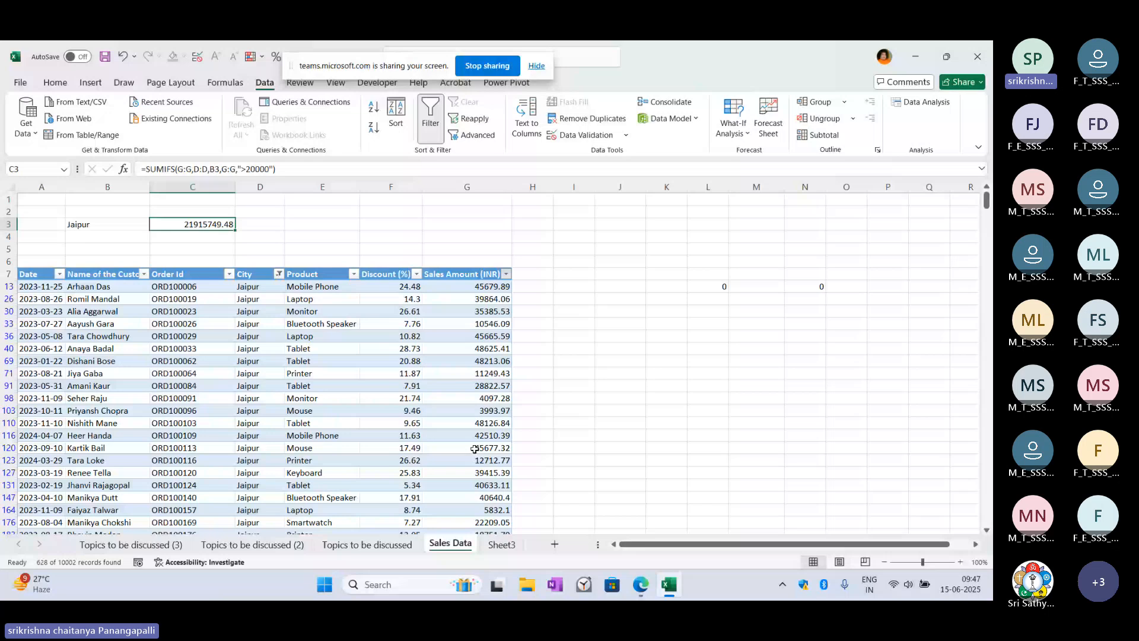
{"action": "left_click", "coordinate": [467, 287]}
{"action": "key", "text": "ctrl+shift+Down"}
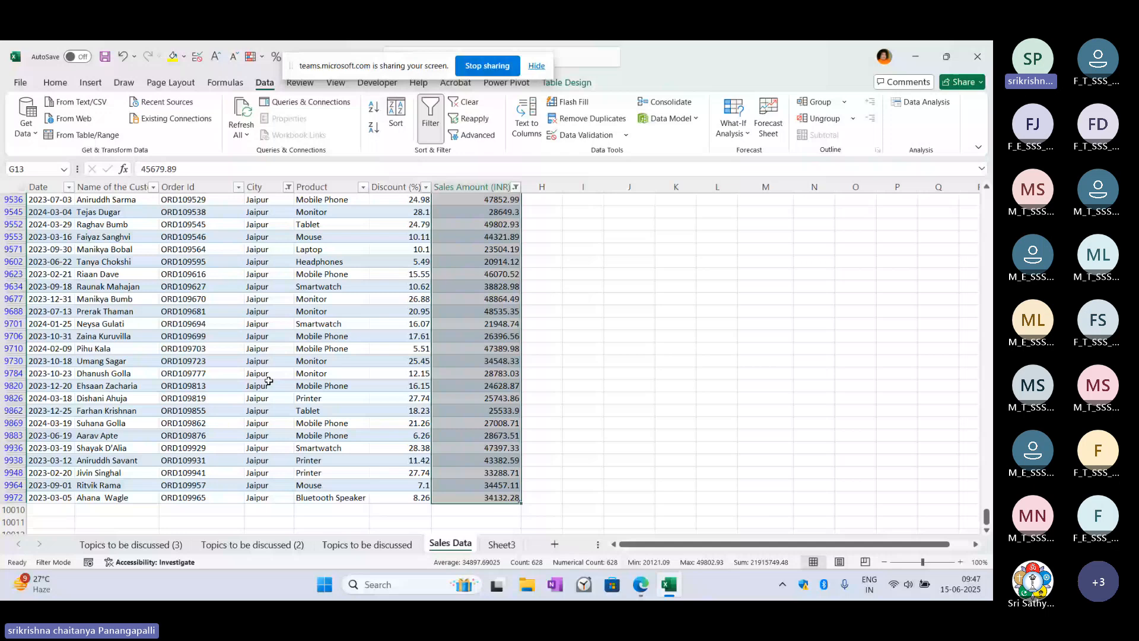
Step: Return to C3 and review the ranges and criteria of its SUMIFS formula
{"action": "key", "text": "ctrl+Home"}
{"action": "left_click", "coordinate": [192, 224]}
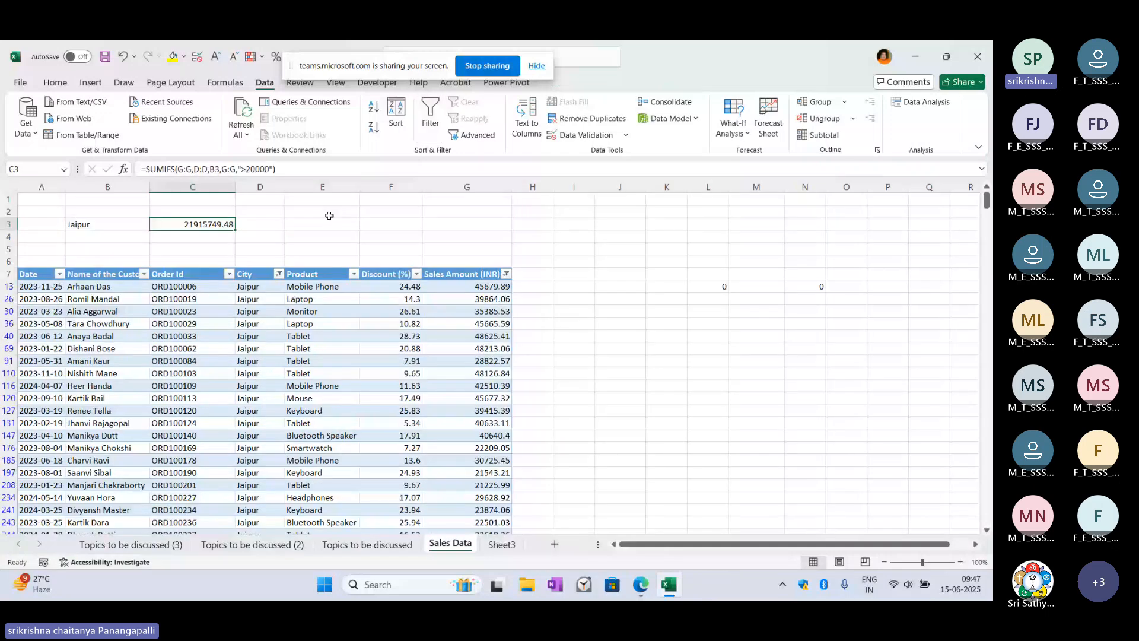
{"action": "key", "text": "F2"}
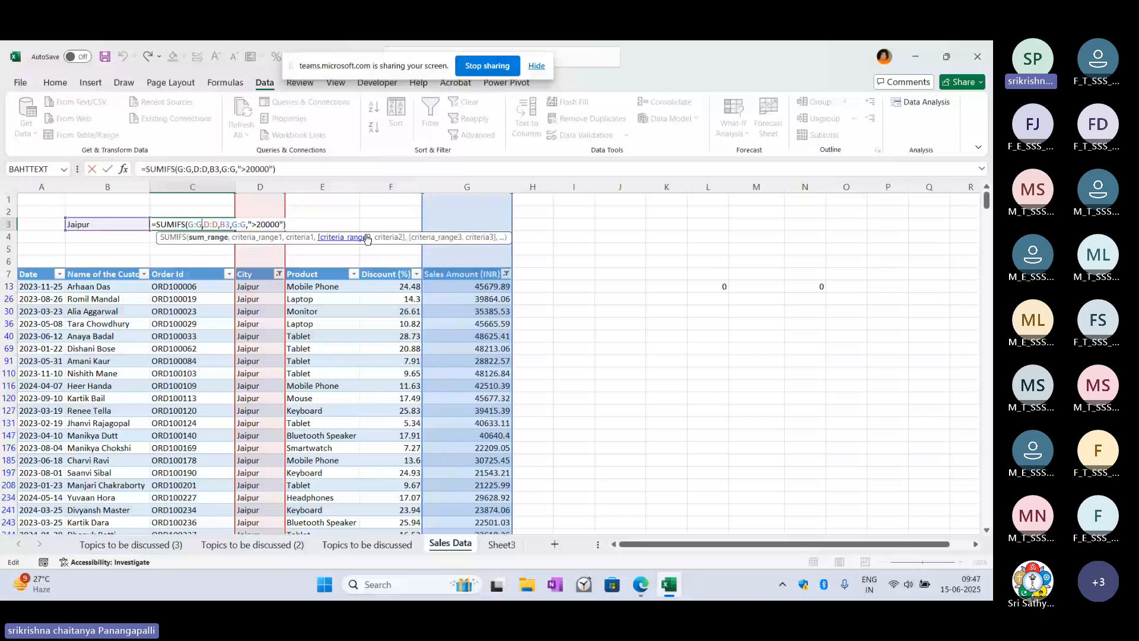
{"action": "left_click", "coordinate": [303, 214]}
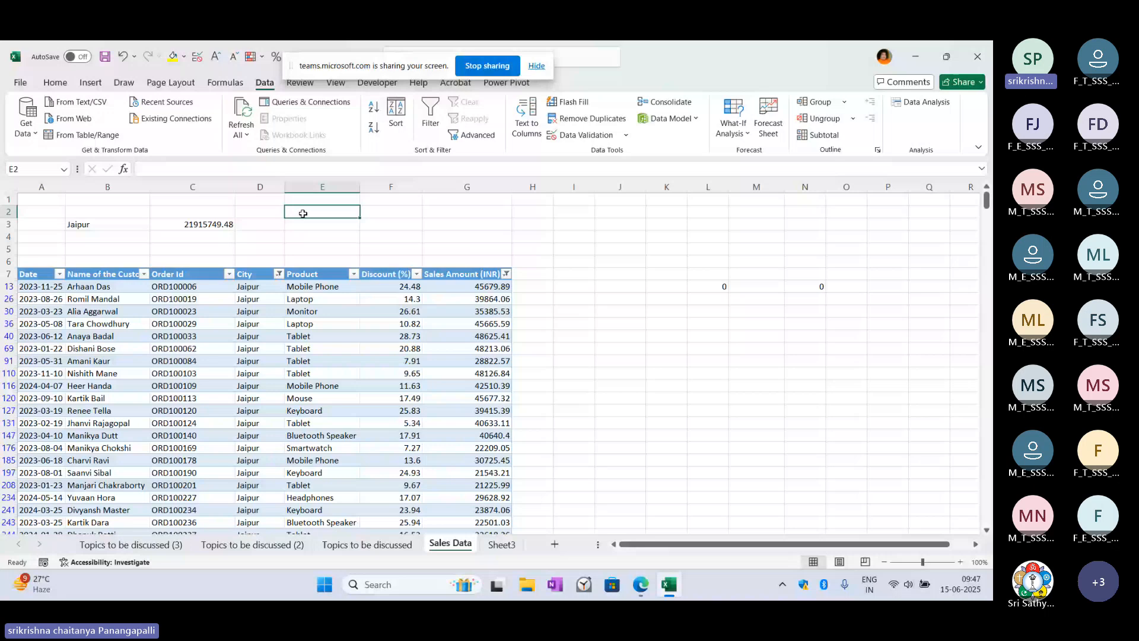
Step: Replace SUMIFS with AVERAGEIFS in the C3 formula, keeping the same ranges and criteria
{"action": "left_click", "coordinate": [192, 224]}
{"action": "left_click", "coordinate": [163, 169]}
{"action": "key", "text": "BackSpace"}
{"action": "key", "text": "BackSpace"}
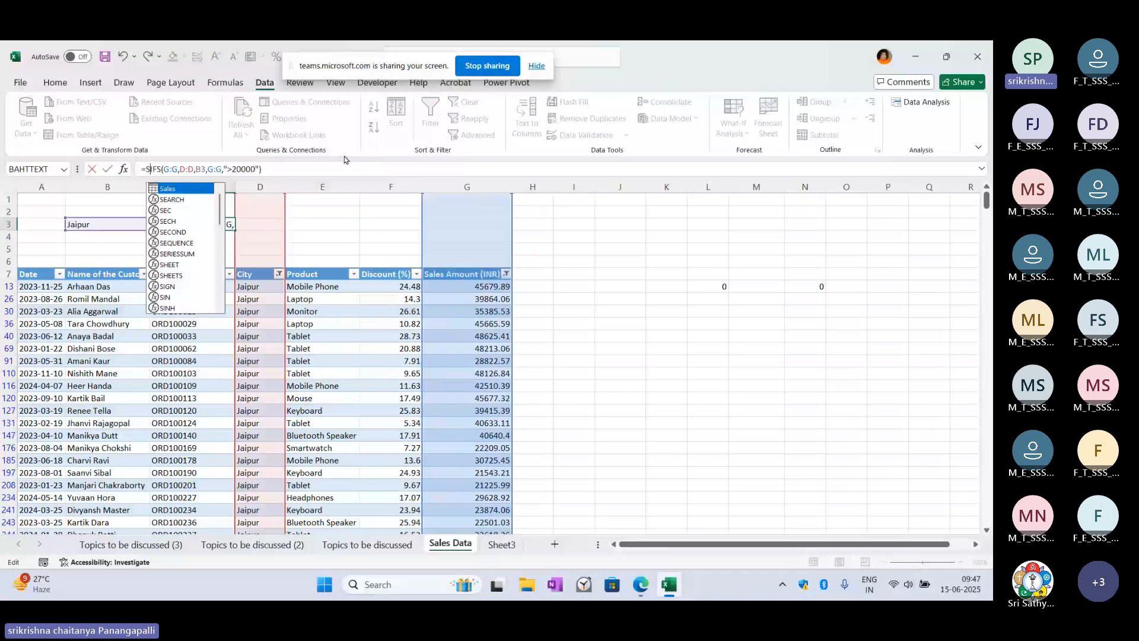
{"action": "key", "text": "BackSpace"}
{"action": "type", "text": "Aver"}
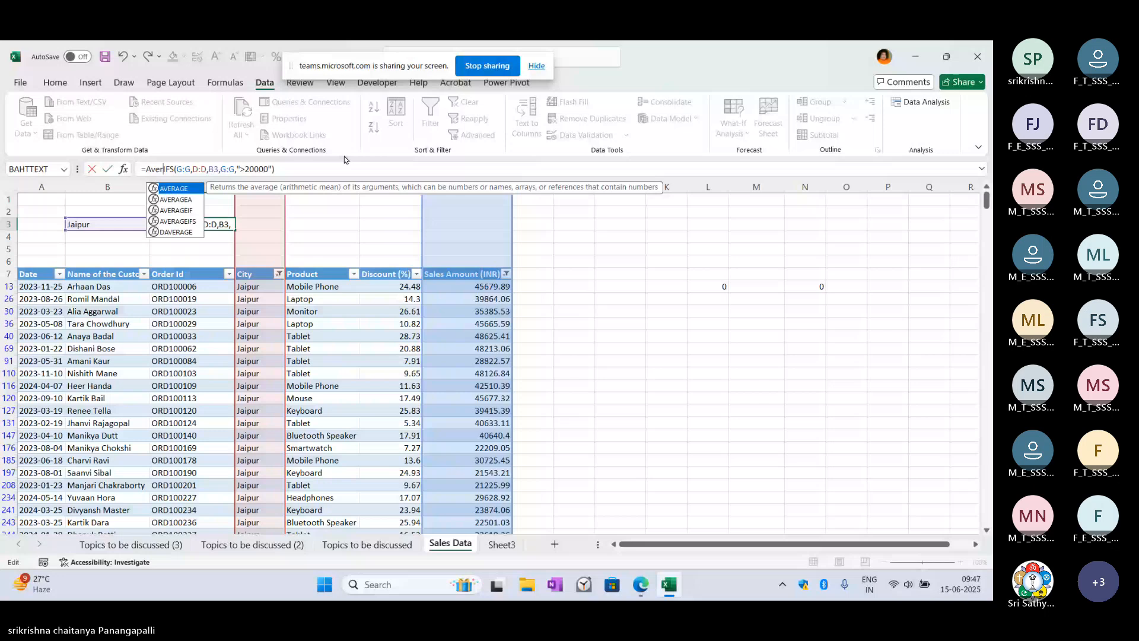
{"action": "type", "text": "age"}
{"action": "key", "text": "Return"}
{"action": "left_click", "coordinate": [207, 221]}
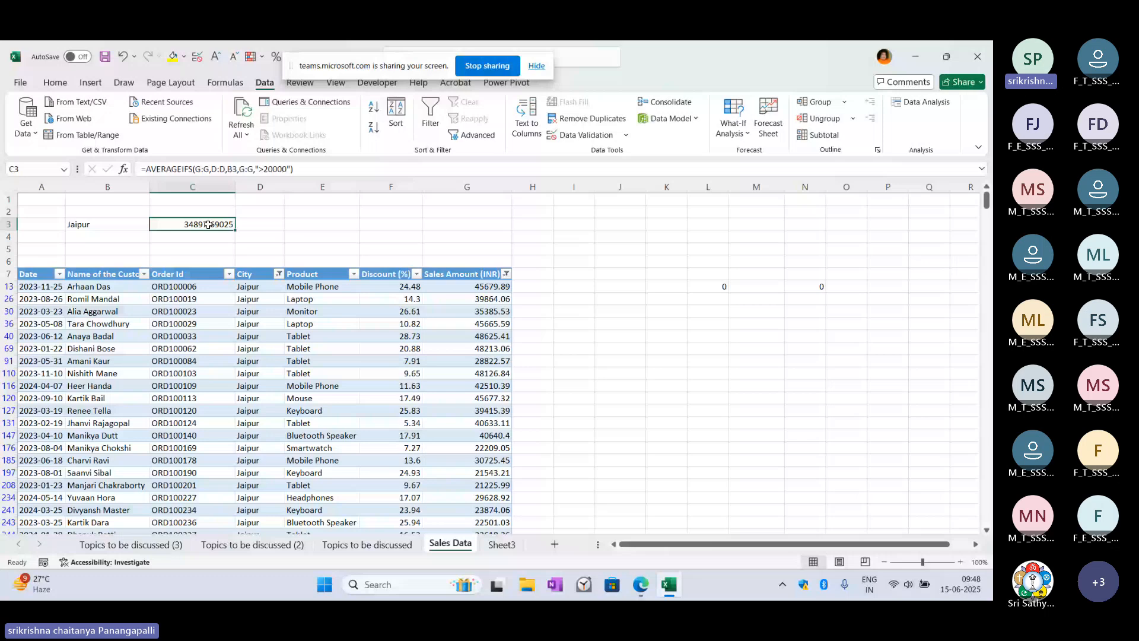
Step: Replace AVERAGEIFS with MAXIFS in the C3 formula, keeping the same ranges and criteria
{"action": "left_click", "coordinate": [181, 169]}
{"action": "key", "text": "BackSpace"}
{"action": "key", "text": "BackSpace"}
{"action": "key", "text": "BackSpace"}
{"action": "key", "text": "BackSpace"}
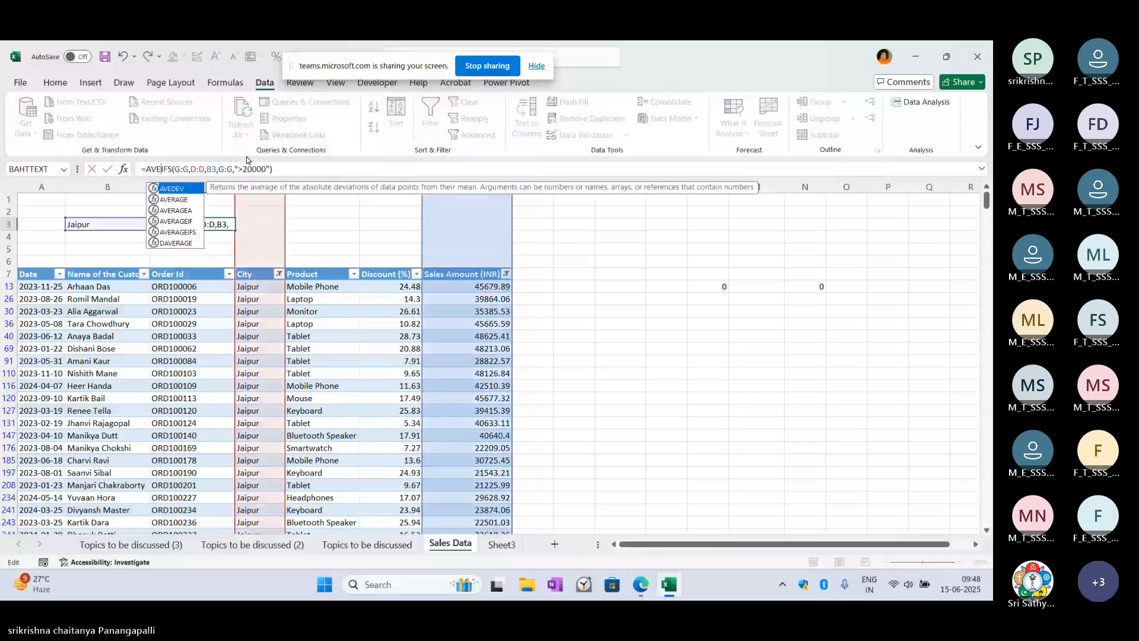
{"action": "key", "text": "BackSpace"}
{"action": "key", "text": "BackSpace"}
{"action": "key", "text": "BackSpace"}
{"action": "type", "text": "MA"}
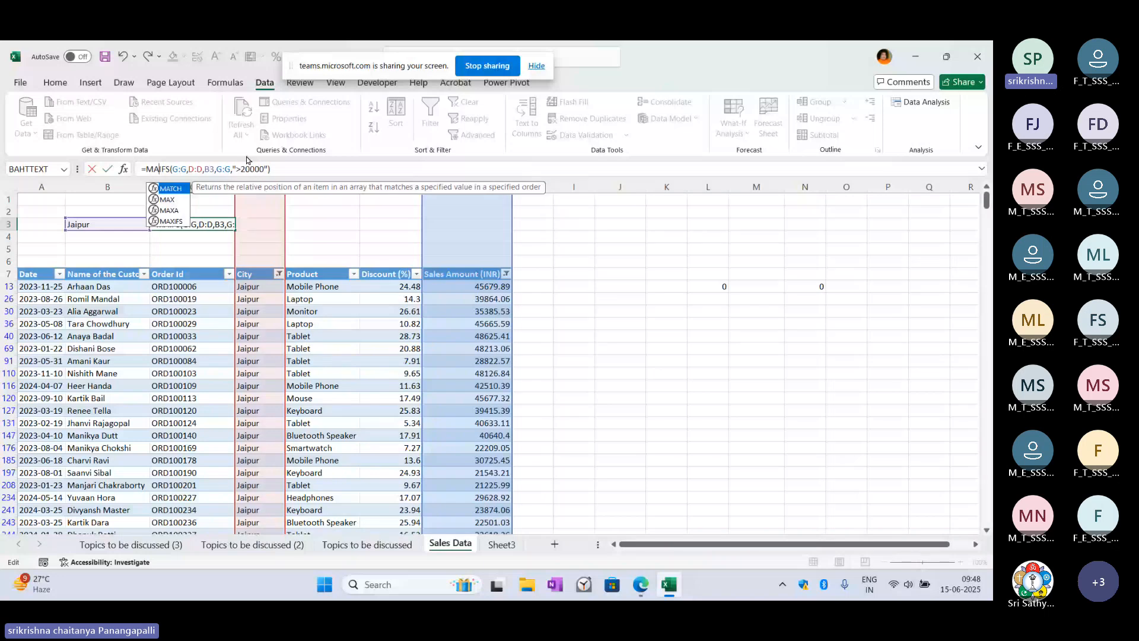
{"action": "type", "text": "X"}
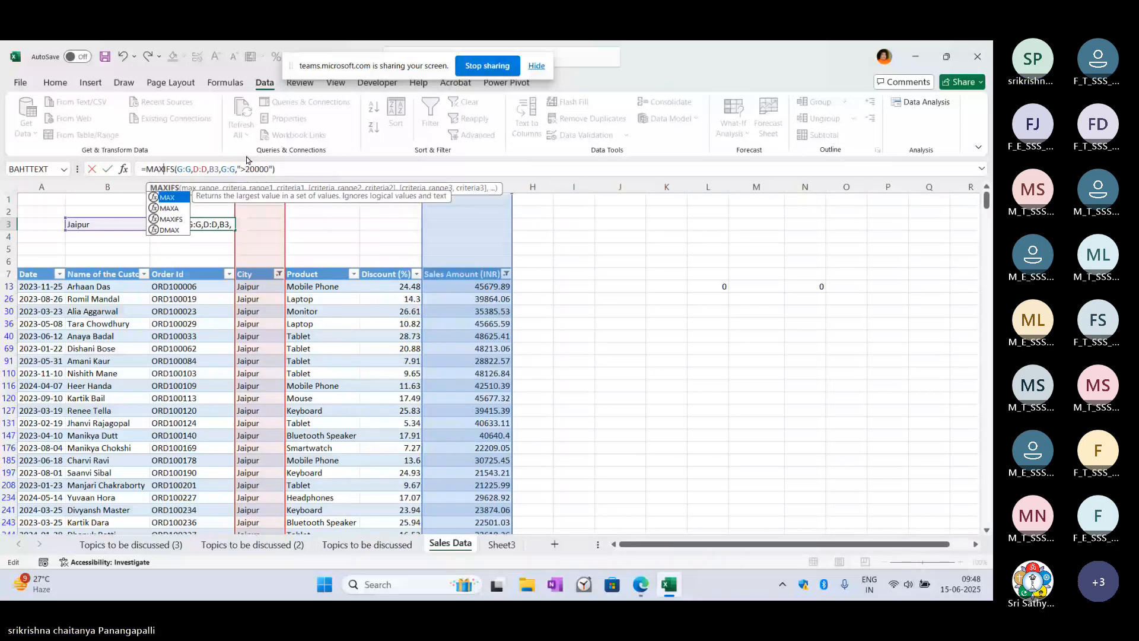
{"action": "key", "text": "Return"}
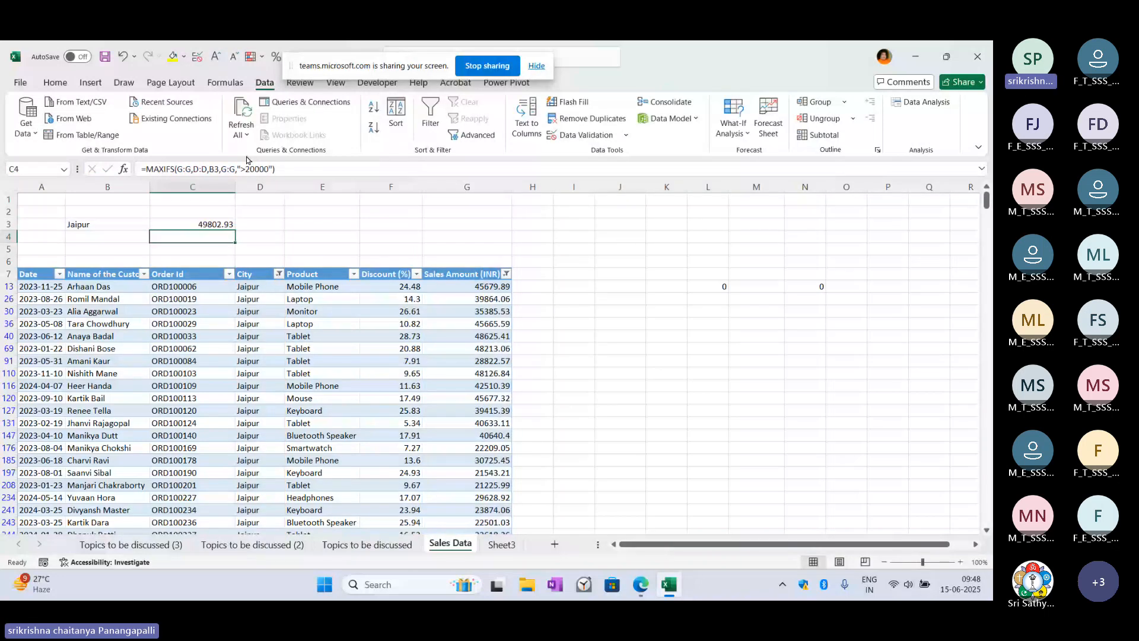
{"action": "key", "text": "Up"}
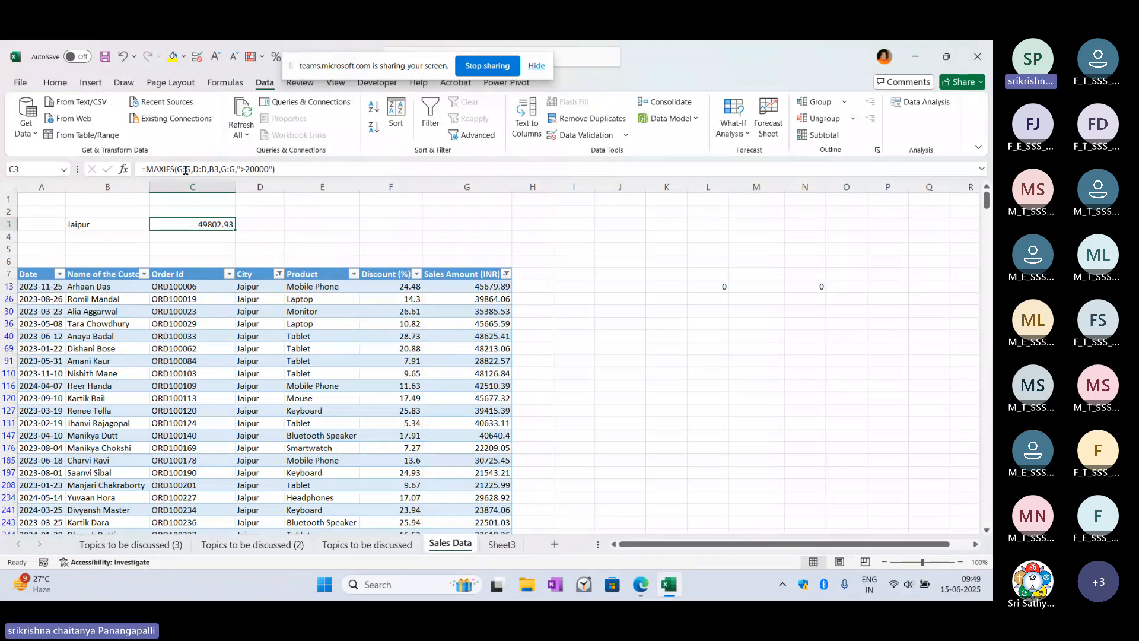
Step: Examine the ranges and criteria used by the MAXIFS formula in C3
{"action": "double_click", "coordinate": [202, 225]}
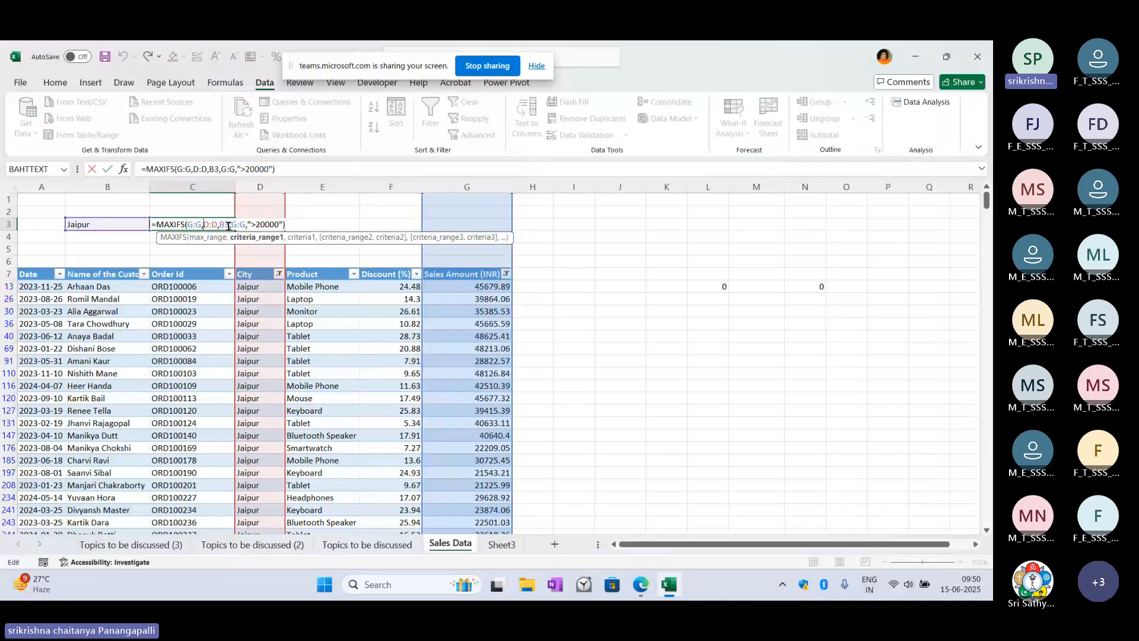
{"action": "key", "text": "Return"}
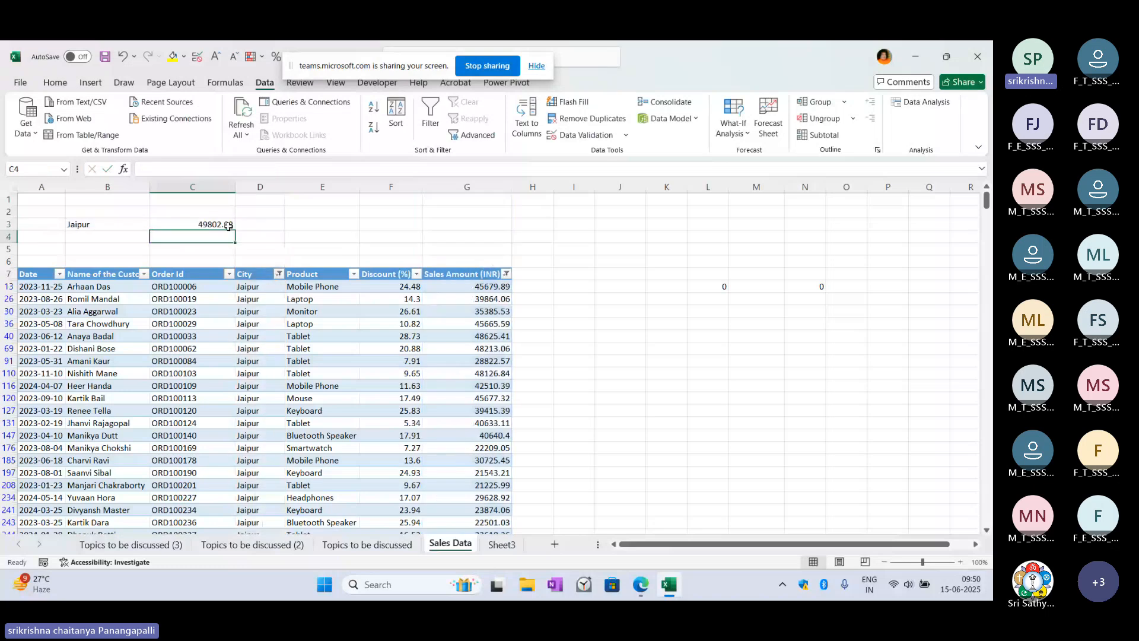
{"action": "key", "text": "Up"}
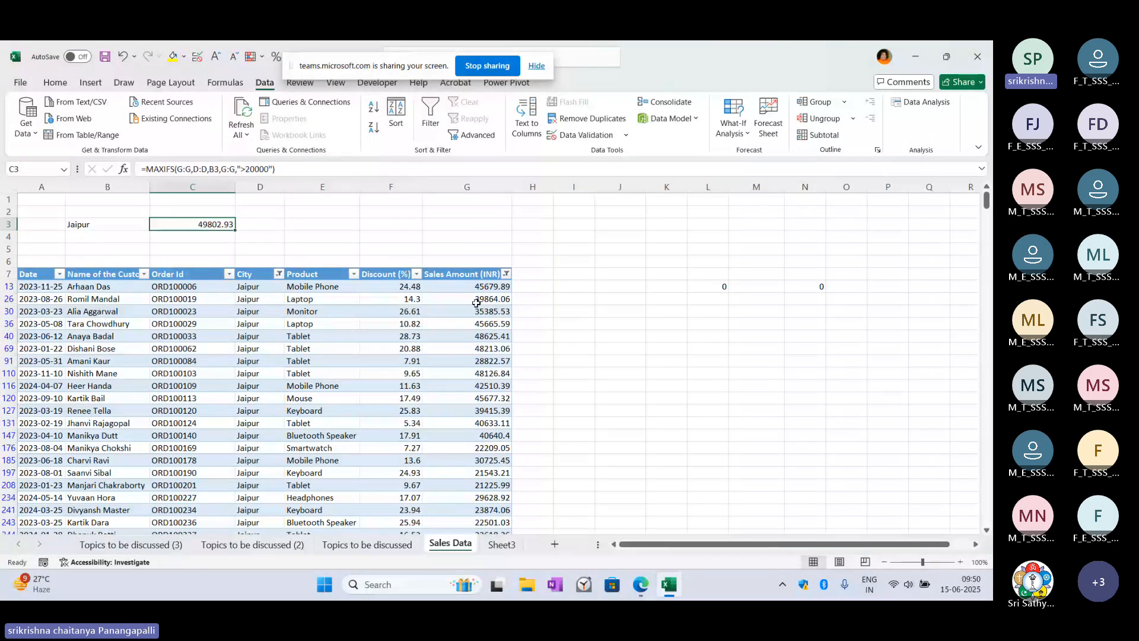
Step: Sort Sales Amount (INR) from largest to smallest and compare the first amount with the MAXIFS result in C3
{"action": "left_click", "coordinate": [506, 274]}
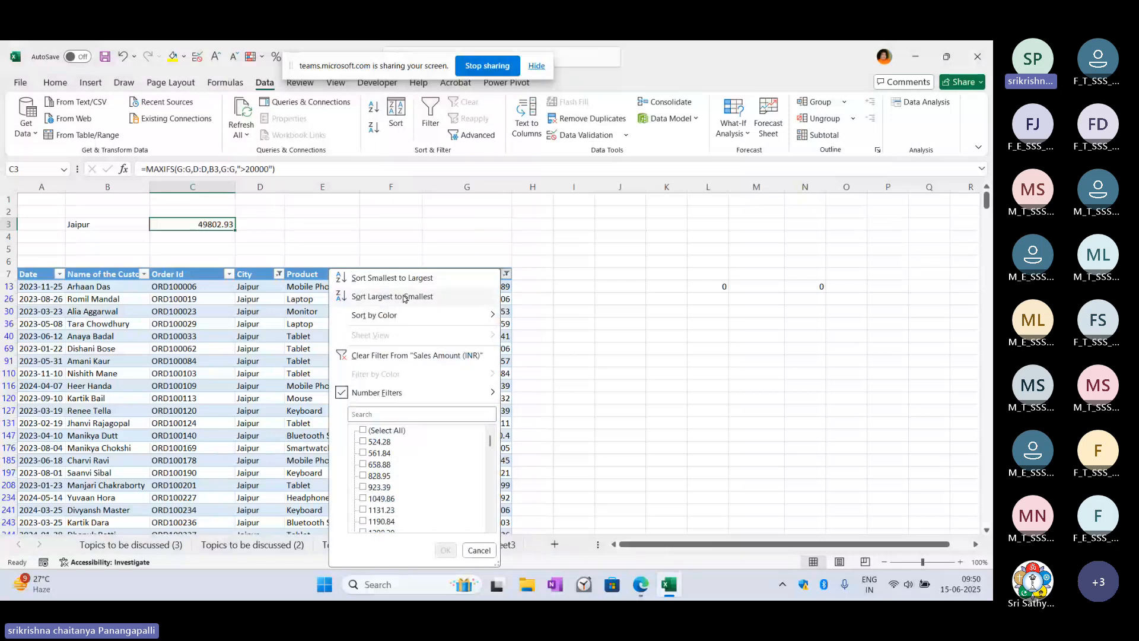
{"action": "left_click", "coordinate": [395, 298]}
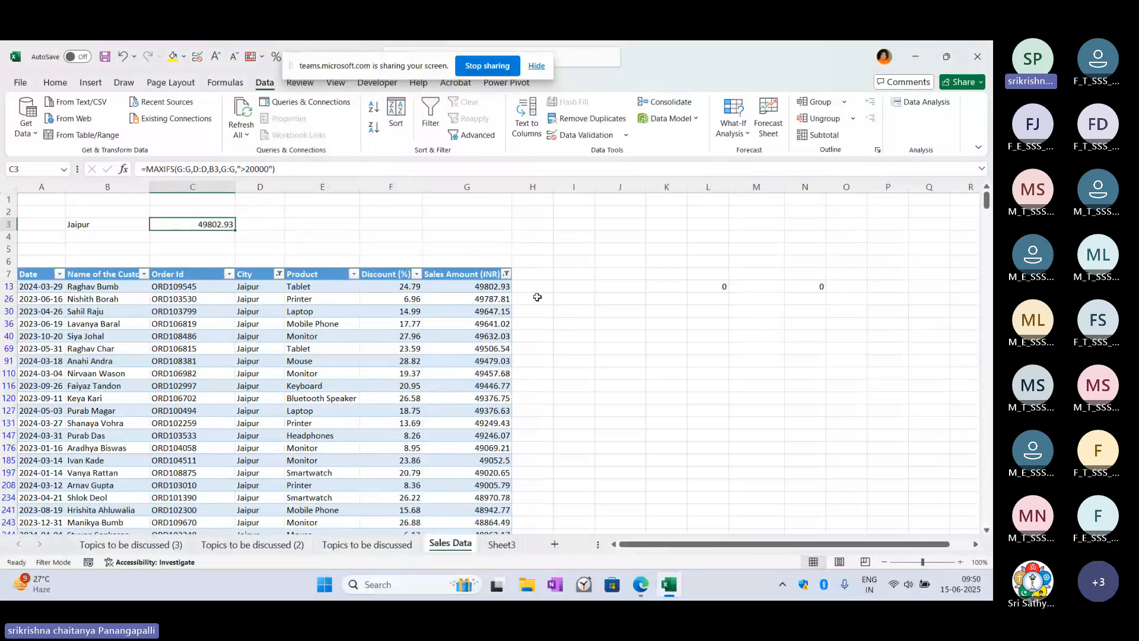
{"action": "left_click", "coordinate": [494, 287]}
{"action": "left_click", "coordinate": [220, 226]}
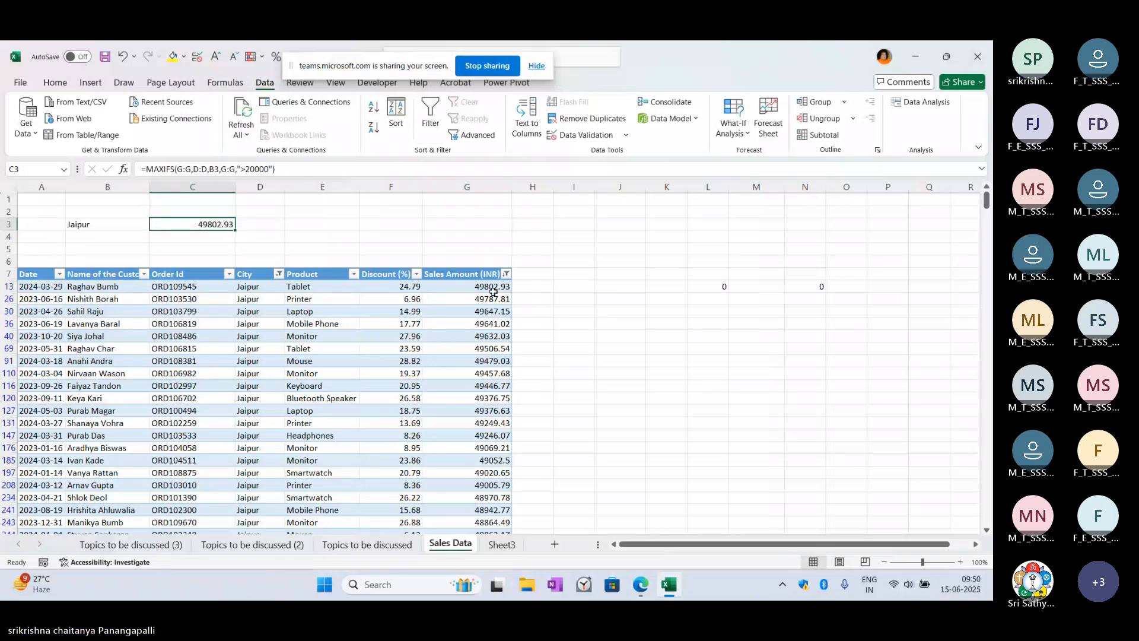
Step: Replace MAXIFS with MINIFS in the C3 formula, keeping the same ranges and criteria
{"action": "left_click", "coordinate": [494, 290]}
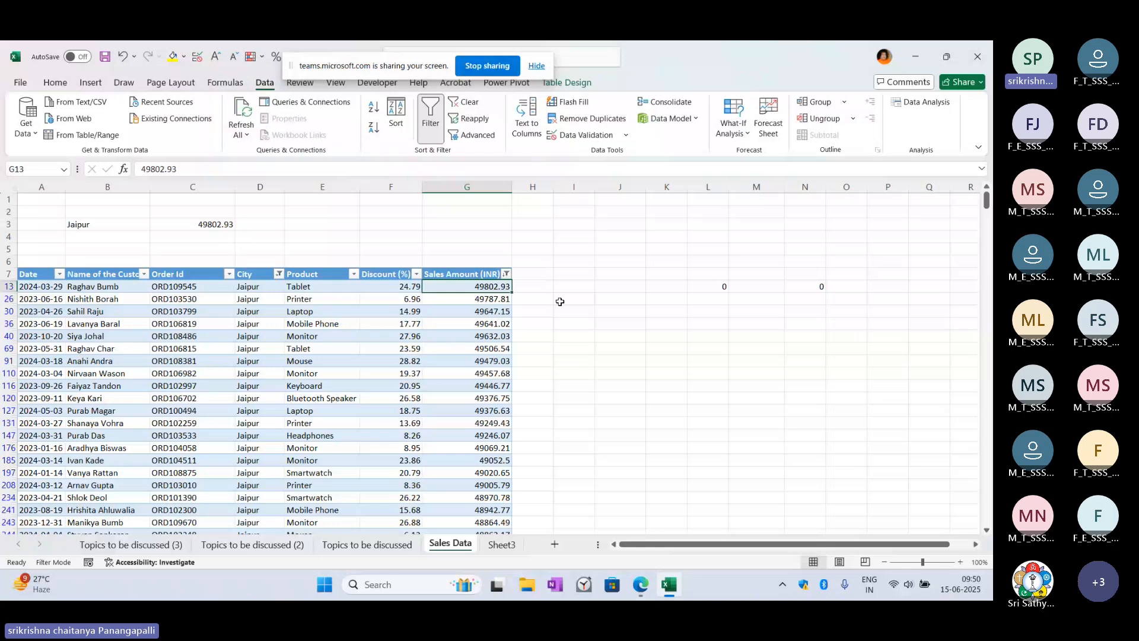
{"action": "left_click", "coordinate": [202, 224]}
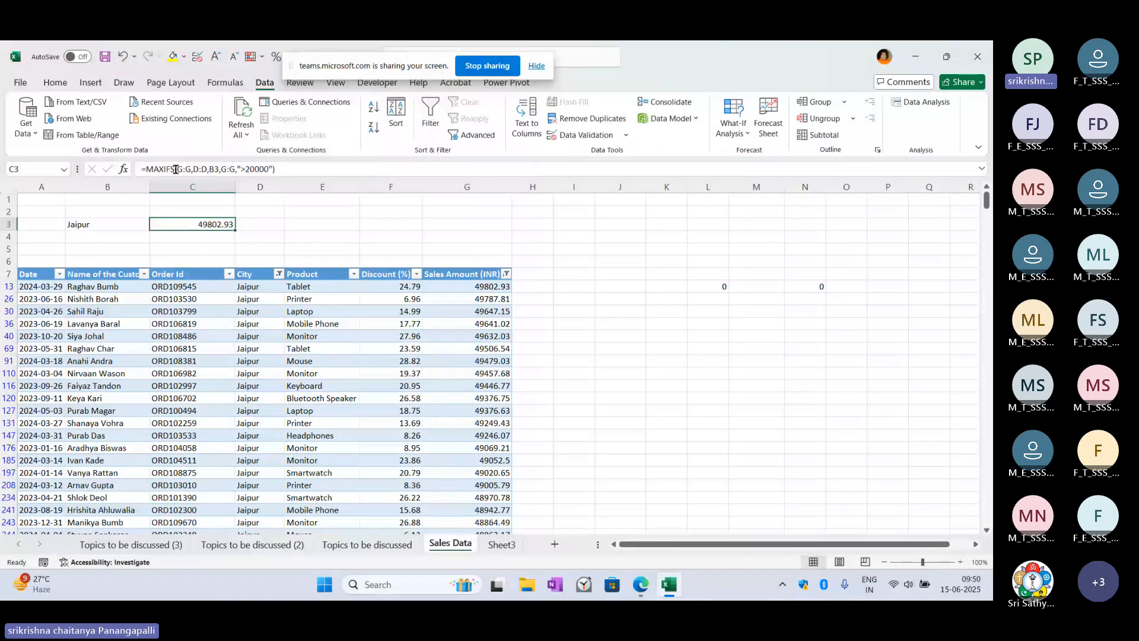
{"action": "left_click", "coordinate": [164, 169]}
{"action": "key", "text": "BackSpace"}
{"action": "key", "text": "BackSpace"}
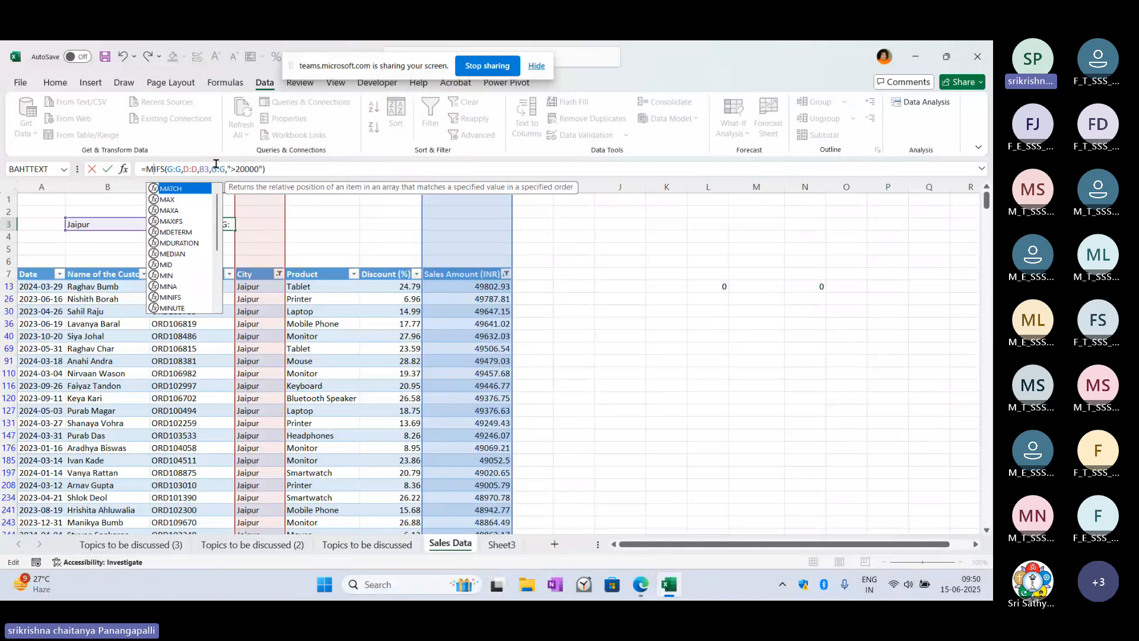
{"action": "type", "text": "n"}
{"action": "key", "text": "BackSpace"}
{"action": "type", "text": "IN"}
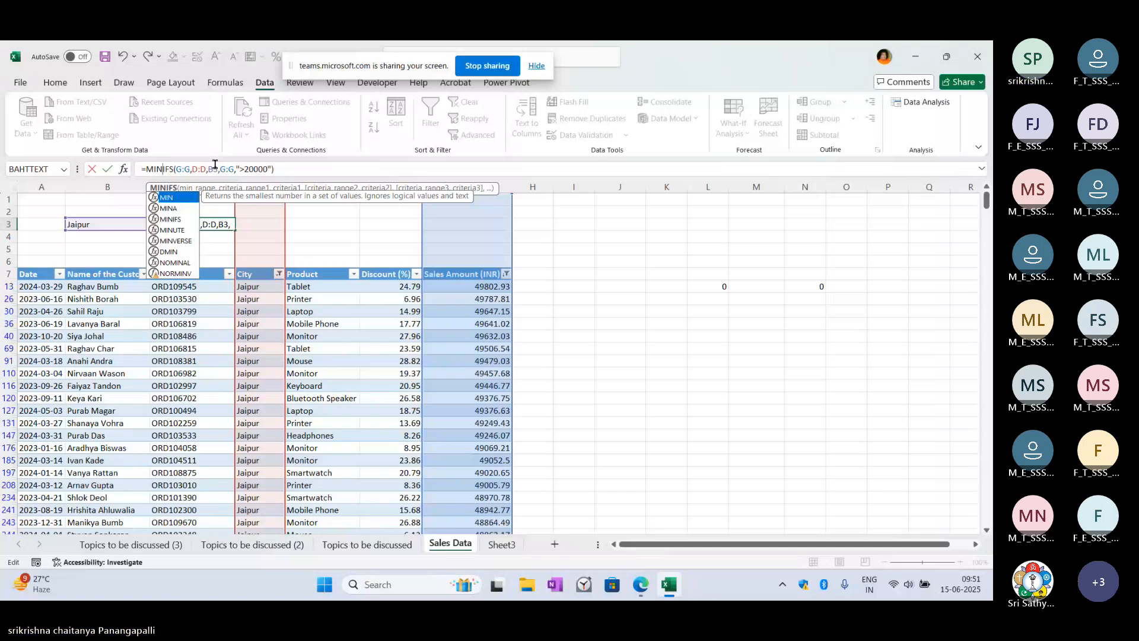
{"action": "key", "text": "Escape"}
{"action": "key", "text": "Escape"}
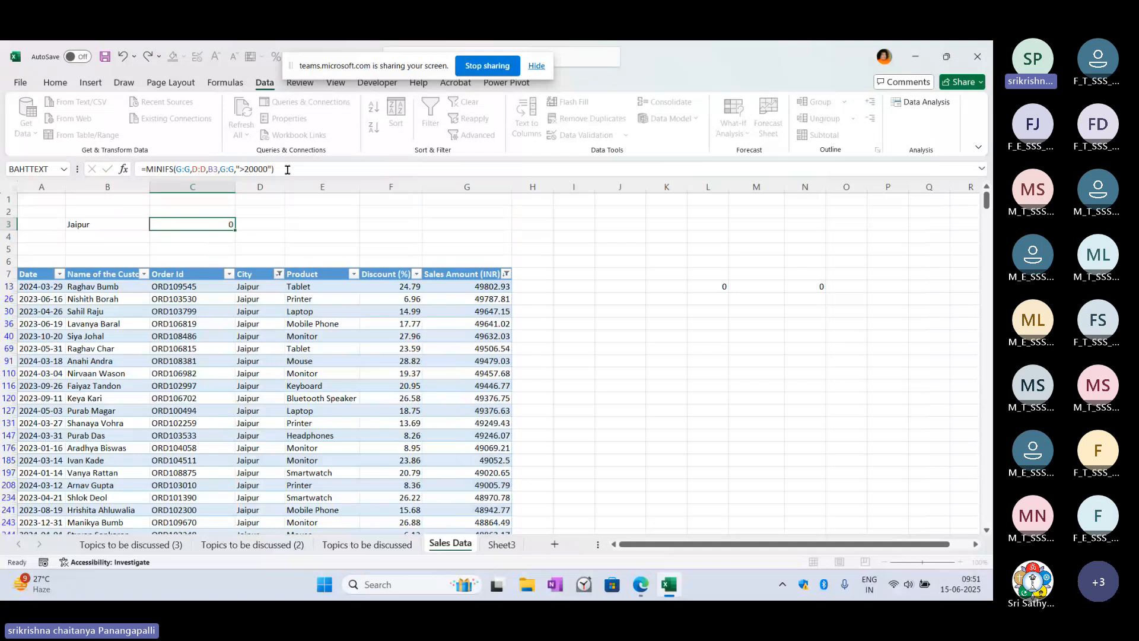
{"action": "left_click", "coordinate": [215, 225]}
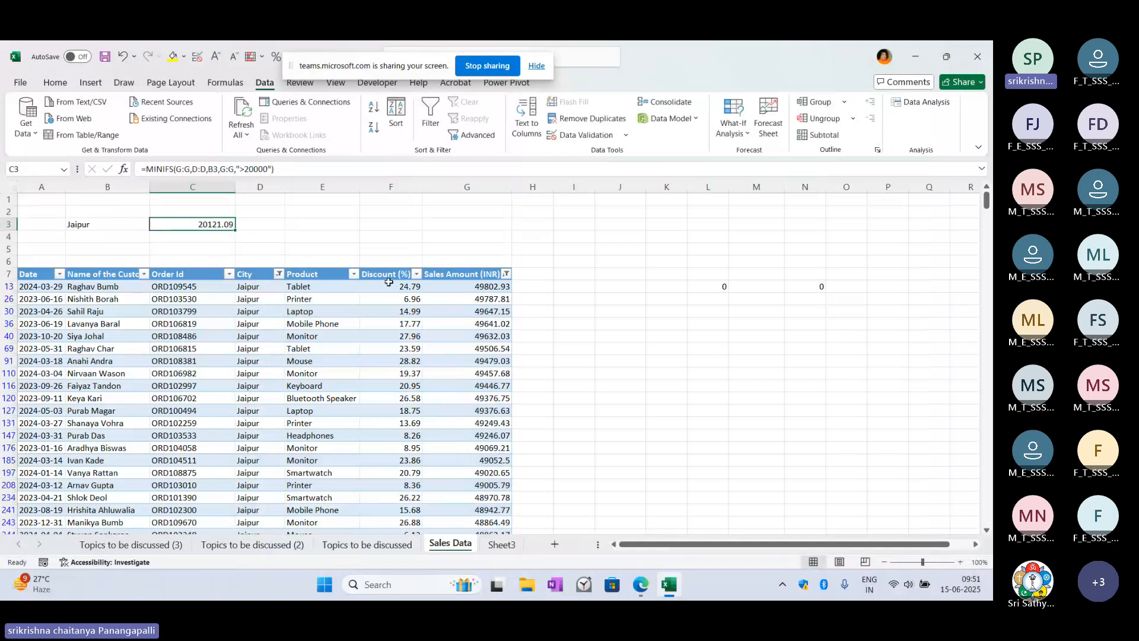
Step: Sort the filtered table by Sales Amount (INR) from smallest to largest to check the MINIFS result in C3
{"action": "left_click", "coordinate": [81, 225]}
{"action": "left_click", "coordinate": [204, 225]}
{"action": "left_click", "coordinate": [505, 273]}
{"action": "left_click", "coordinate": [383, 277]}
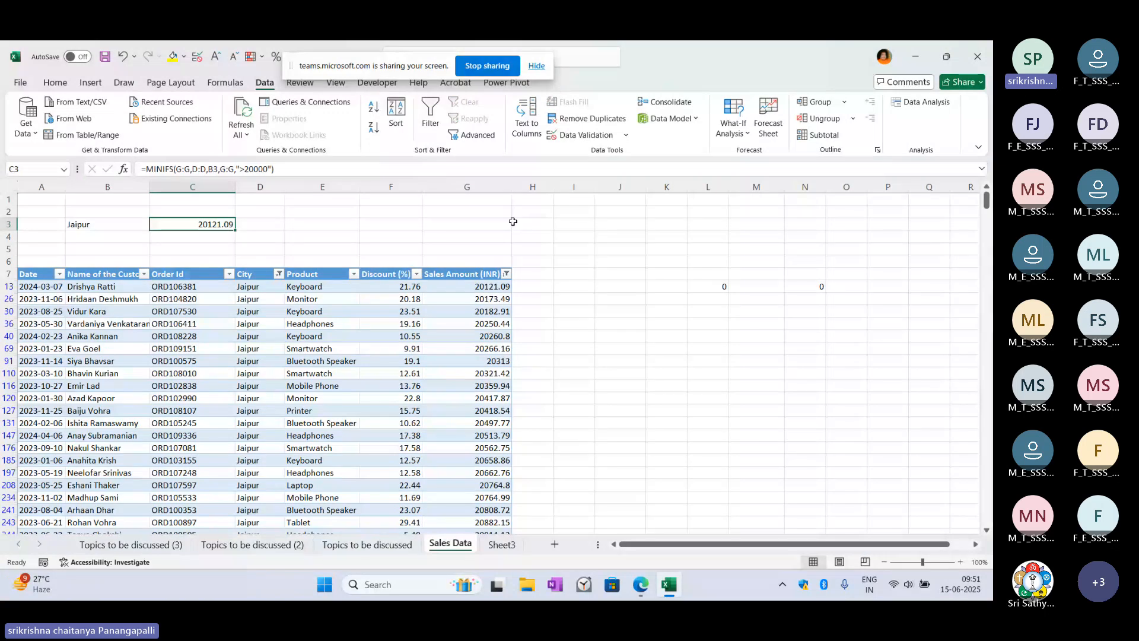
Step: Examine the city criterion in B3 and the ranges and criteria used by the MINIFS formula in C3
{"action": "left_click", "coordinate": [71, 228]}
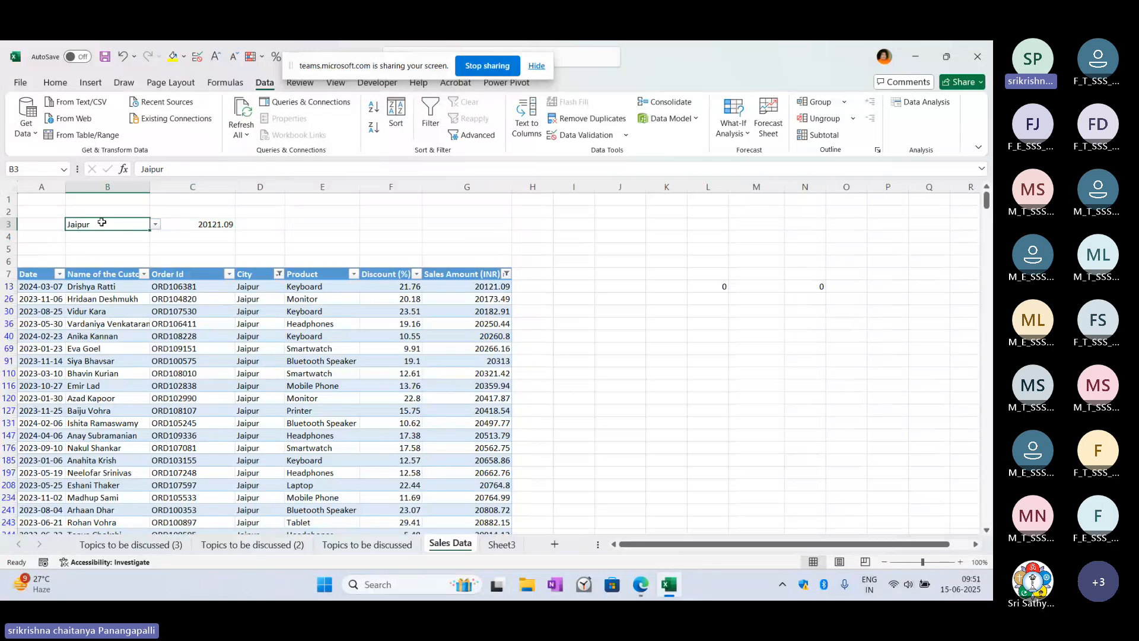
{"action": "left_click", "coordinate": [226, 223]}
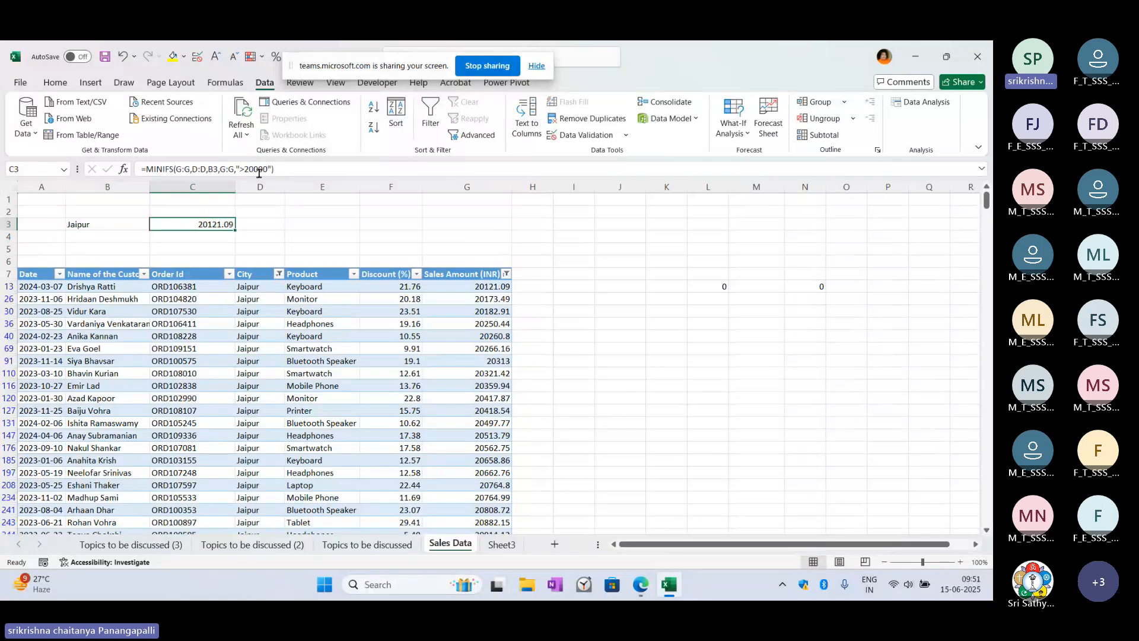
{"action": "left_click", "coordinate": [356, 173]}
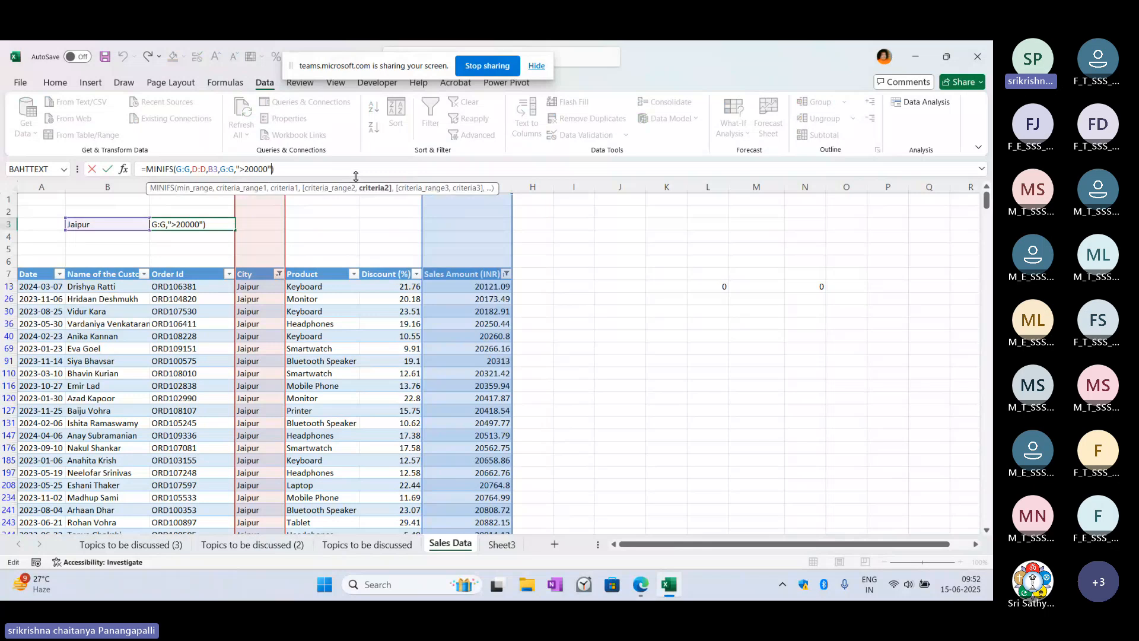
{"action": "left_click", "coordinate": [184, 254]}
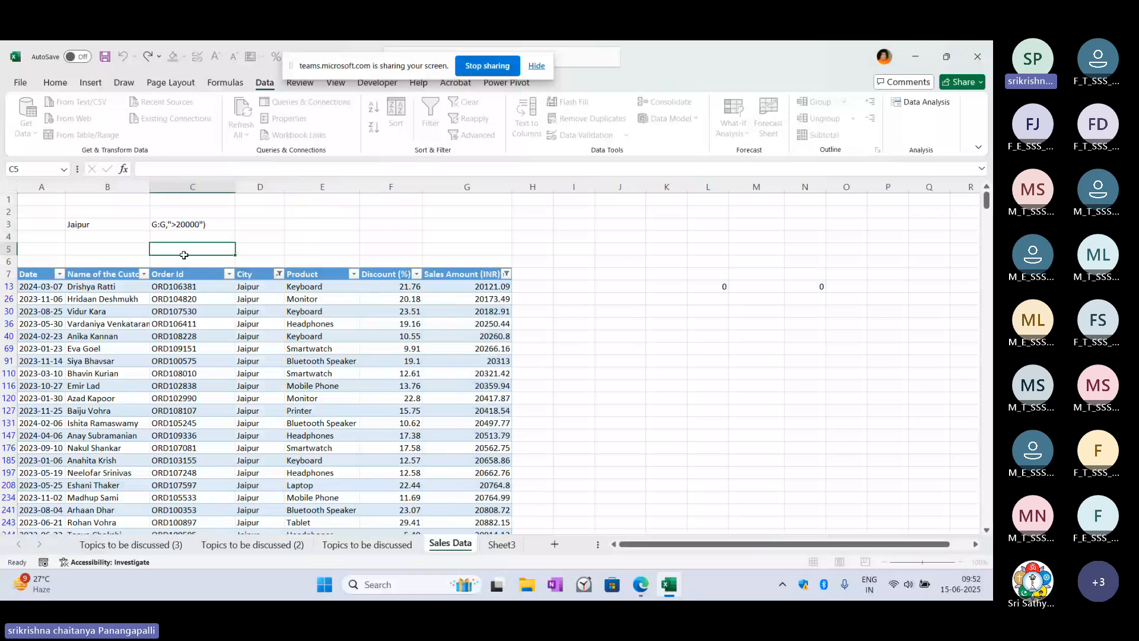
{"action": "key", "text": "Up"}
{"action": "key", "text": "Up"}
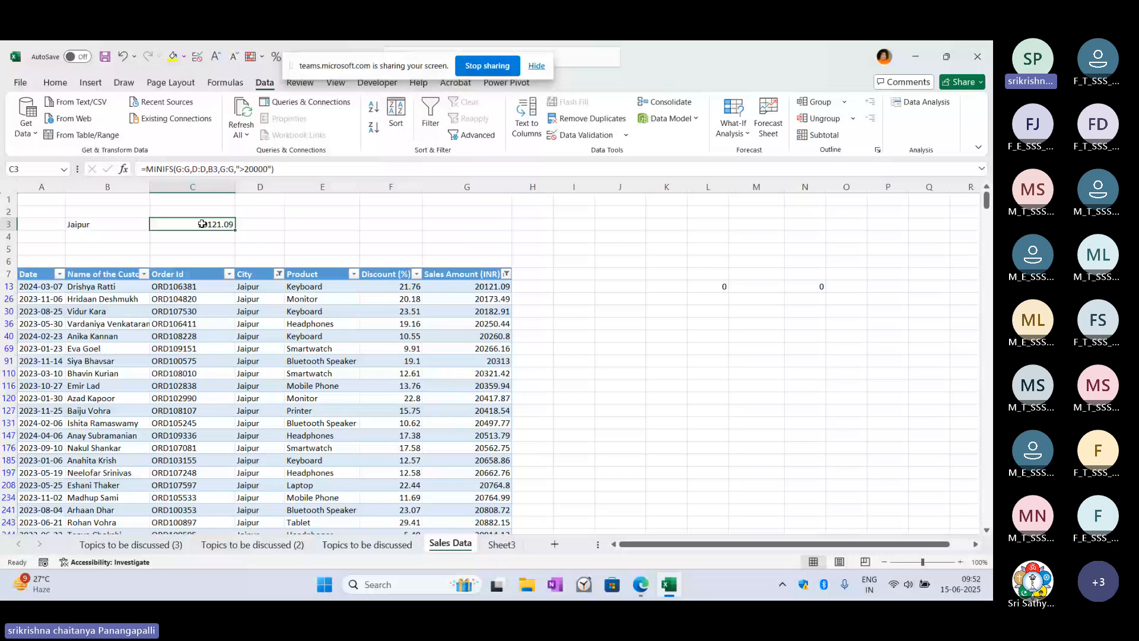
Step: Enter =COUNTIFS(D:D,B3) in C3 to count the records for the city in B3
{"action": "type", "text": "="}
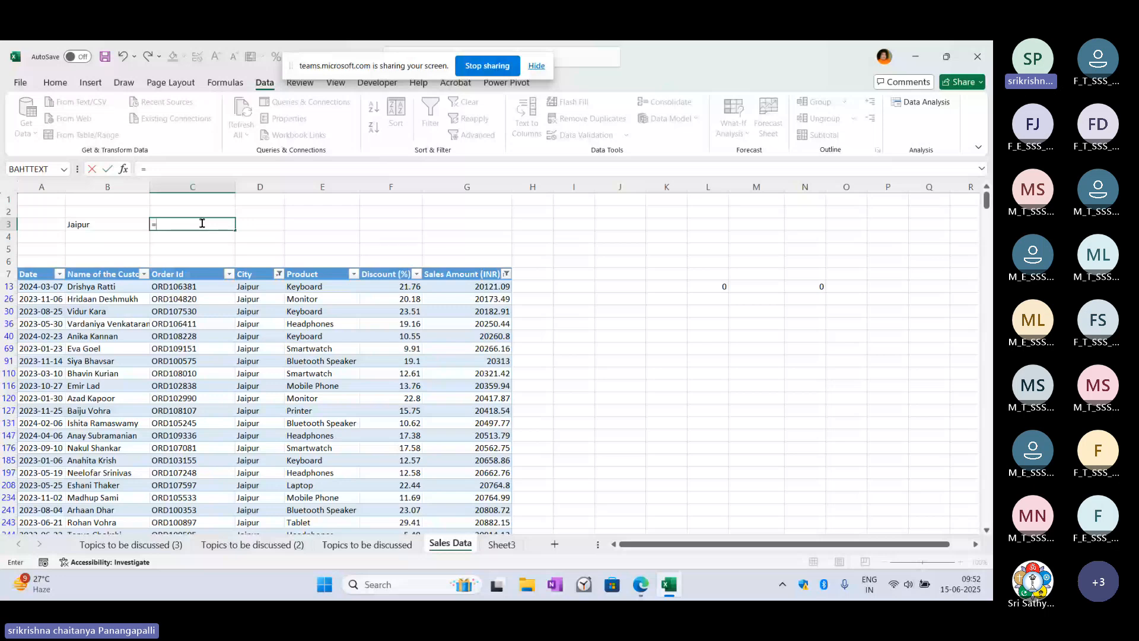
{"action": "type", "text": "countifs"}
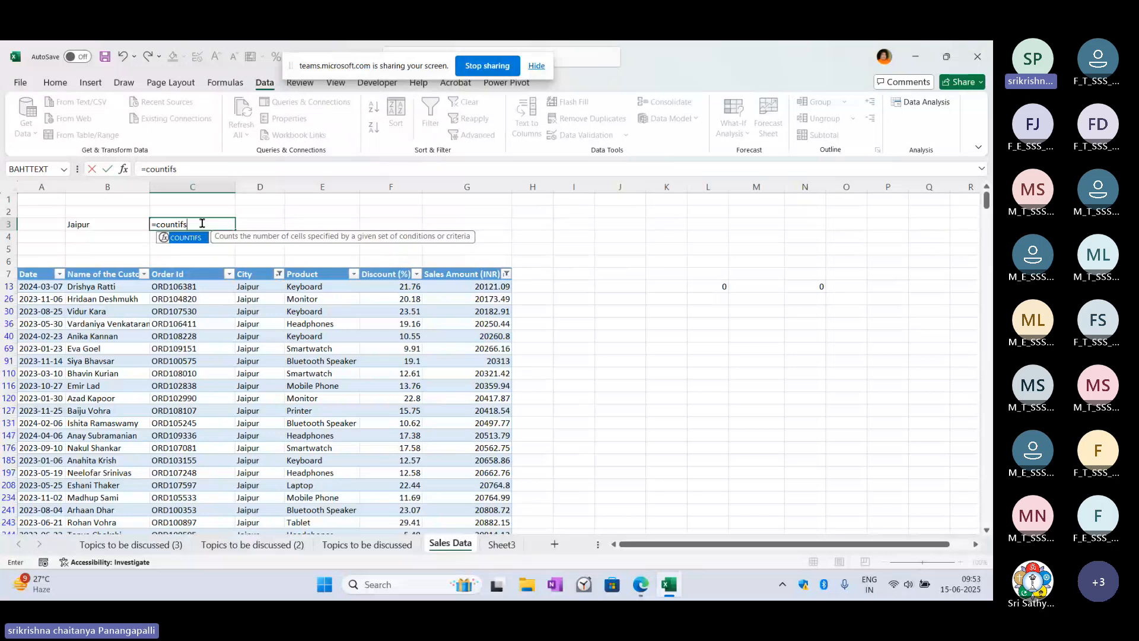
{"action": "type", "text": "("}
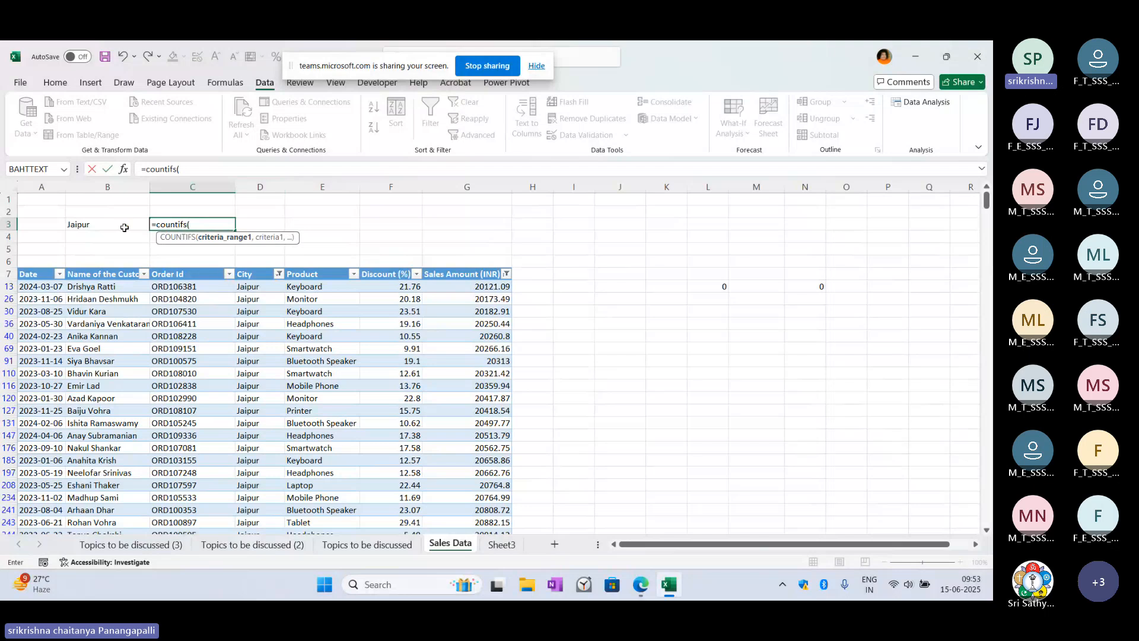
{"action": "left_click", "coordinate": [259, 187]}
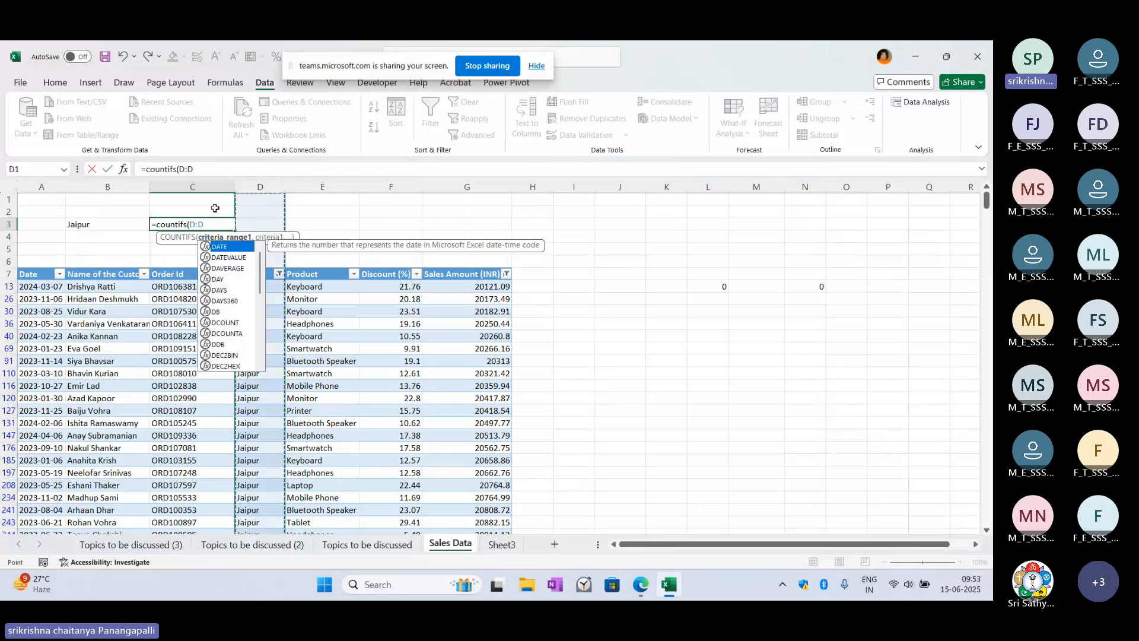
{"action": "type", "text": ","}
{"action": "left_click", "coordinate": [86, 225]}
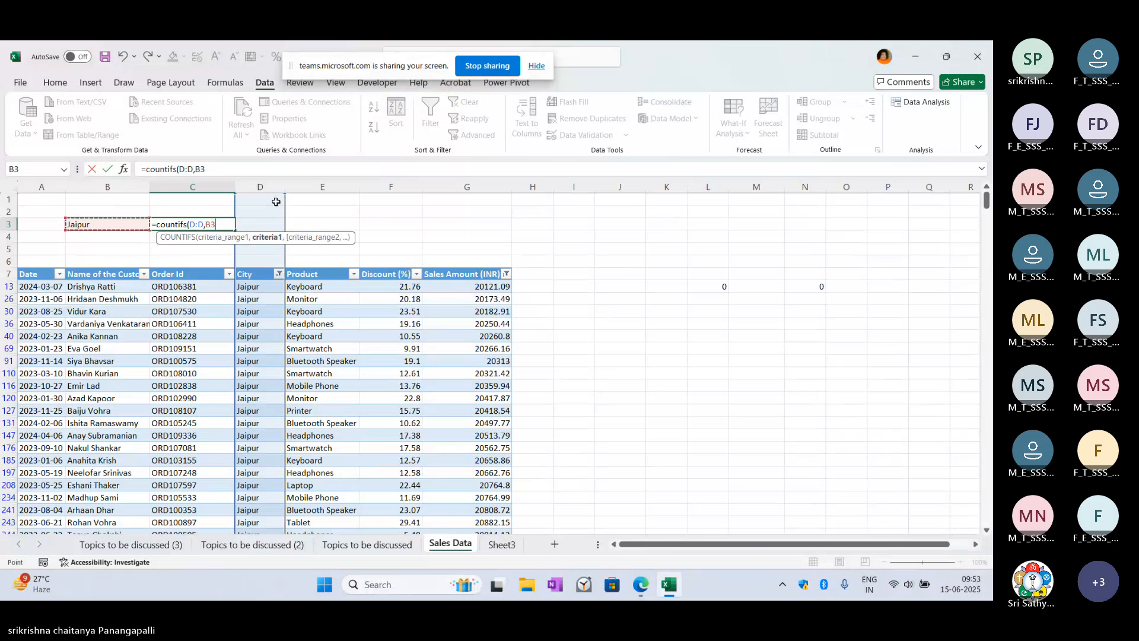
{"action": "type", "text": ")"}
{"action": "key", "text": "Return"}
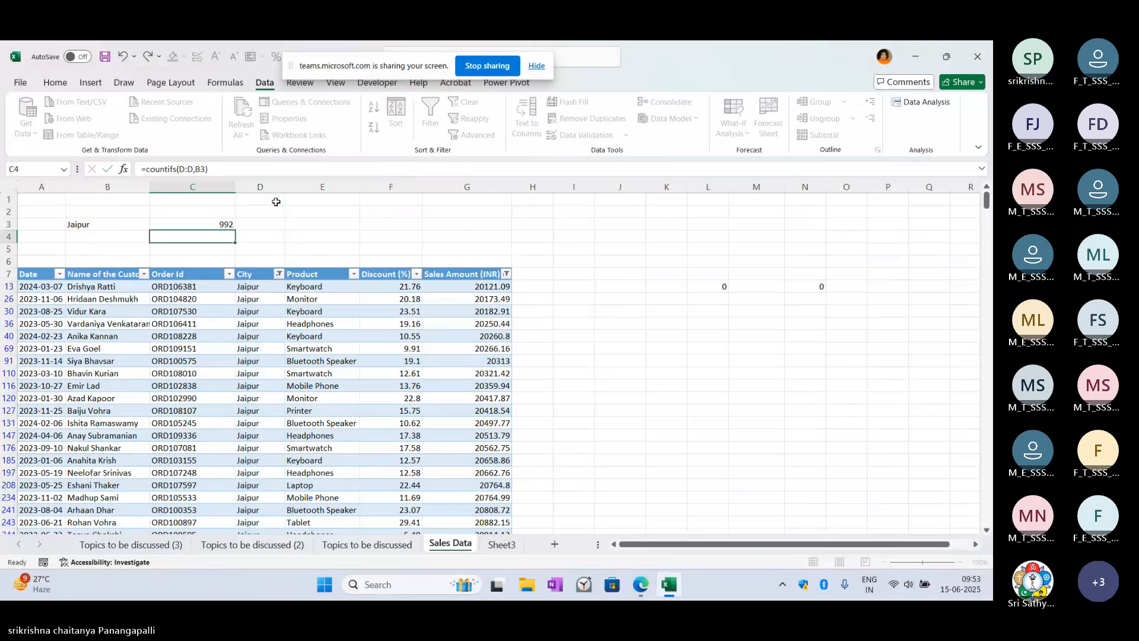
Step: Review the COUNTIFS formula and its result in C3 alongside the city in B3
{"action": "key", "text": "Up"}
{"action": "key", "text": "Up"}
{"action": "key", "text": "Down"}
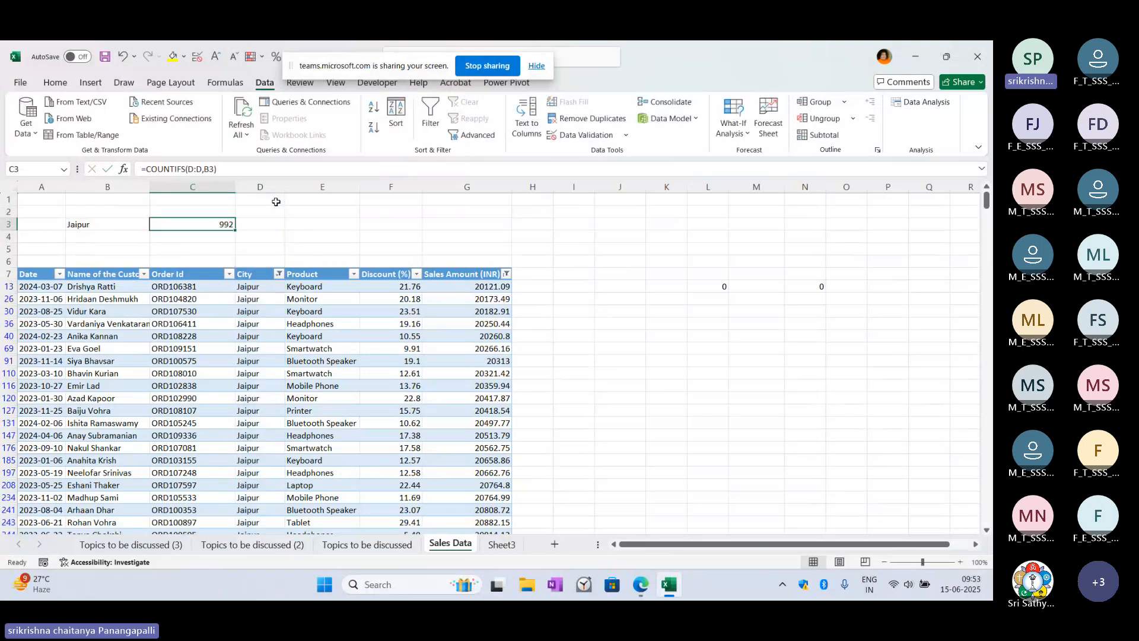
{"action": "key", "text": "Down"}
{"action": "key", "text": "Down"}
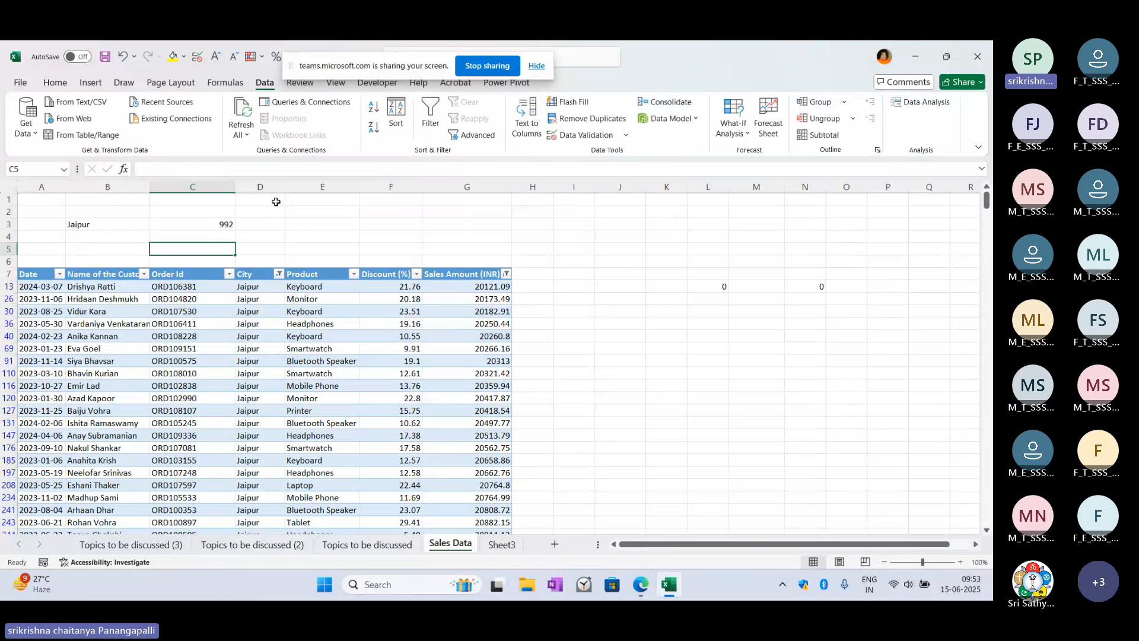
{"action": "key", "text": "Up"}
{"action": "key", "text": "Up"}
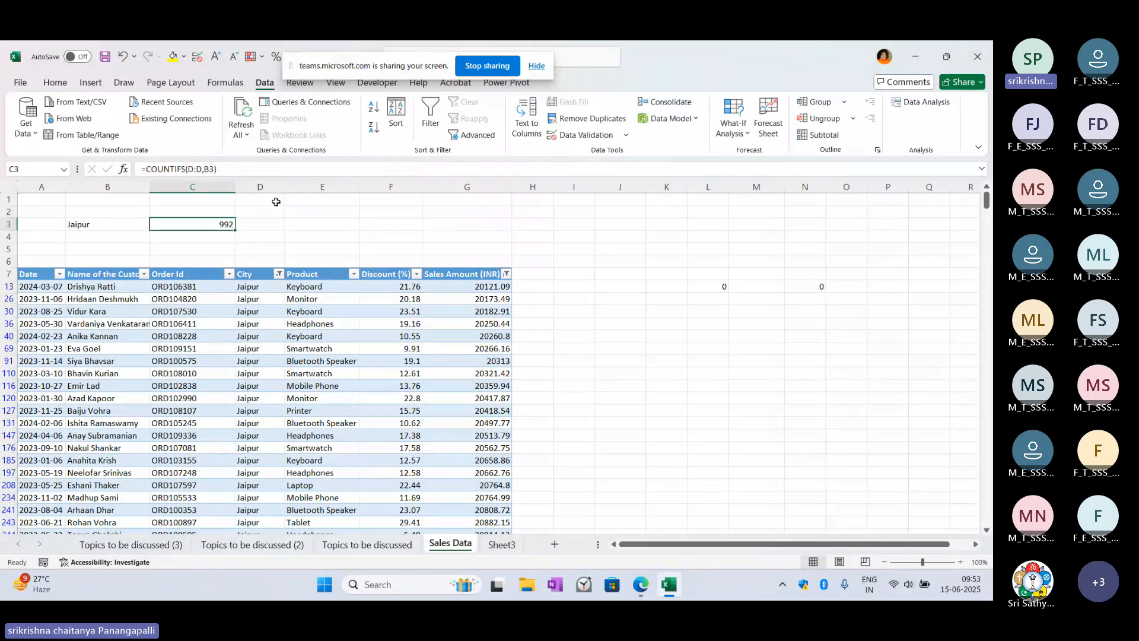
{"action": "key", "text": "Left"}
{"action": "left_click", "coordinate": [670, 347]}
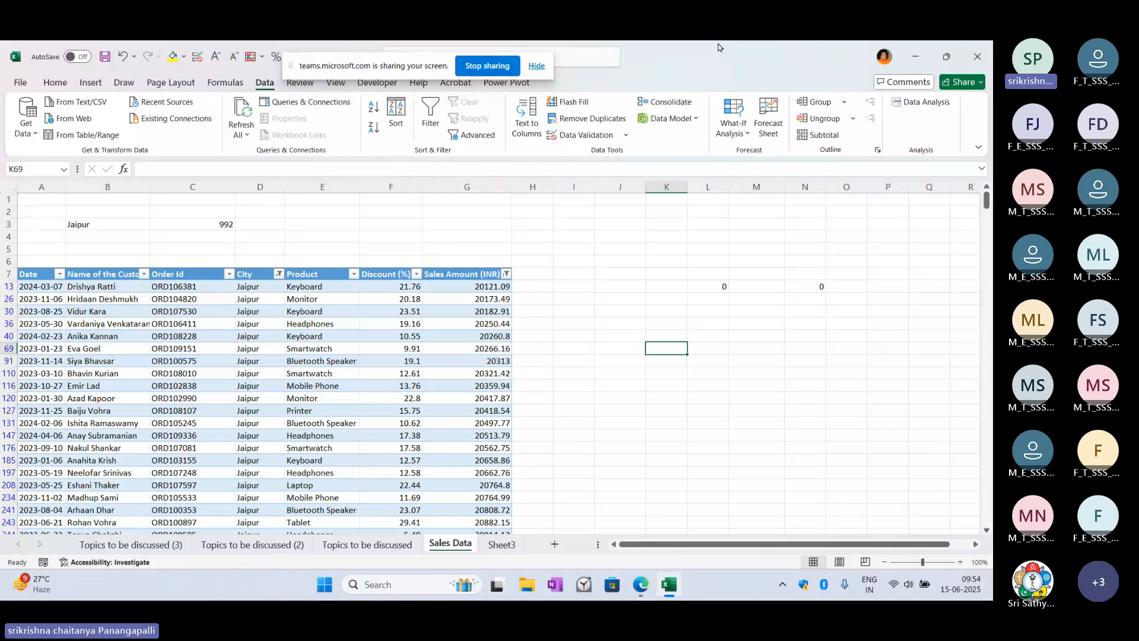
Step: Switch to the Teams meeting, dismiss the recording notice and look through the meeting chat
{"action": "key", "text": "alt+Tab"}
{"action": "key", "text": "alt+Tab"}
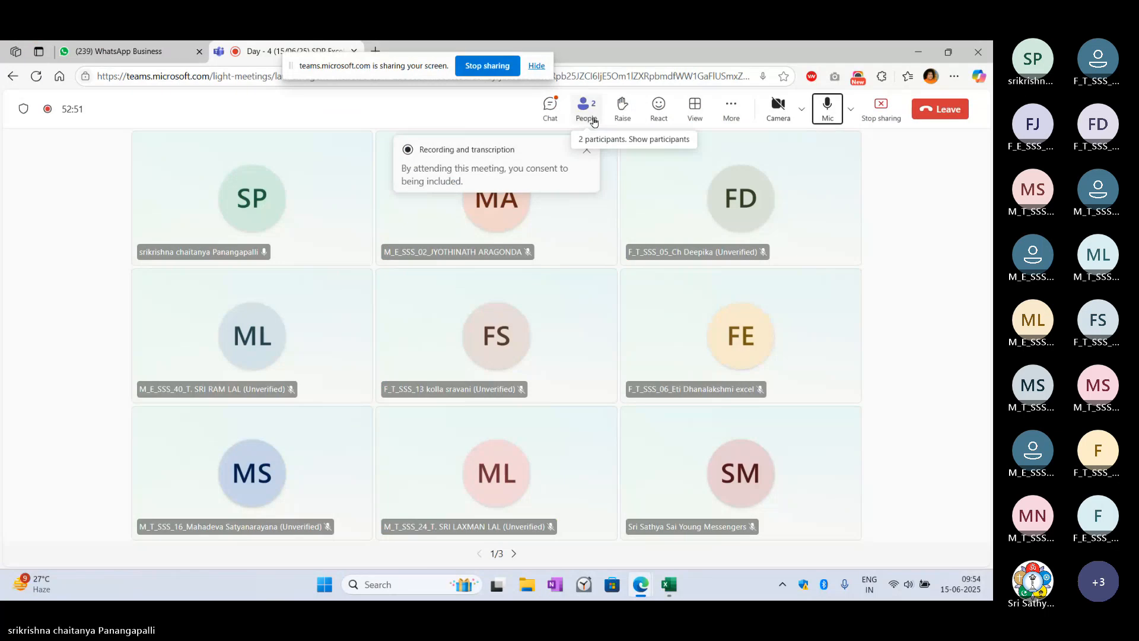
{"action": "left_click", "coordinate": [589, 153]}
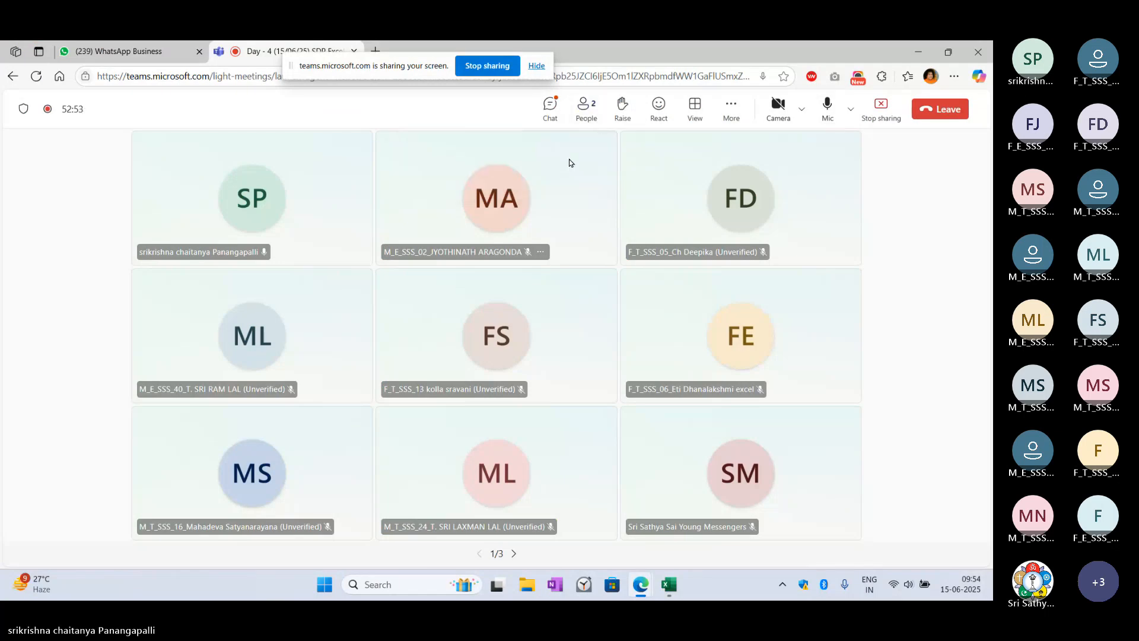
{"action": "left_click", "coordinate": [546, 115]}
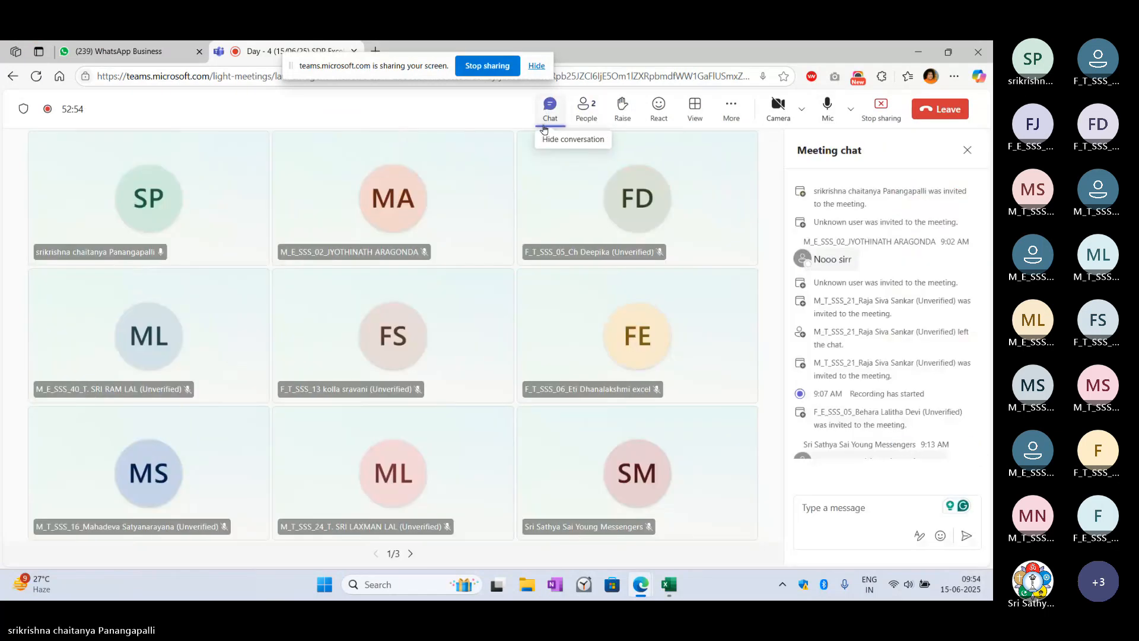
{"action": "scroll", "coordinate": [881, 331], "scroll_direction": "down", "scroll_amount": 3}
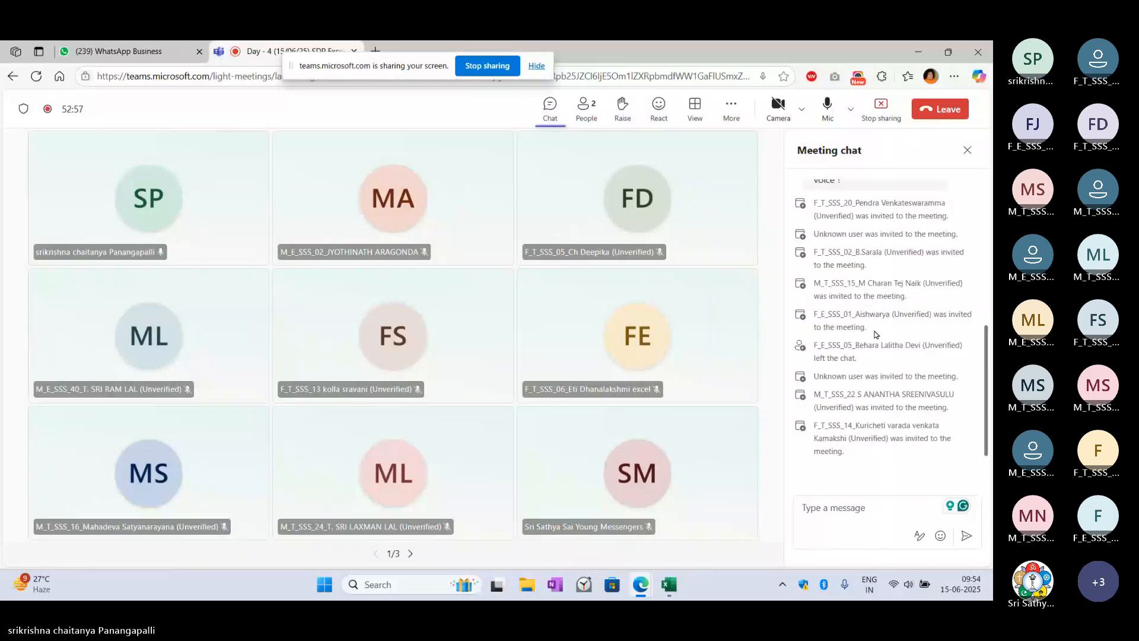
{"action": "scroll", "coordinate": [872, 371], "scroll_direction": "up", "scroll_amount": 3}
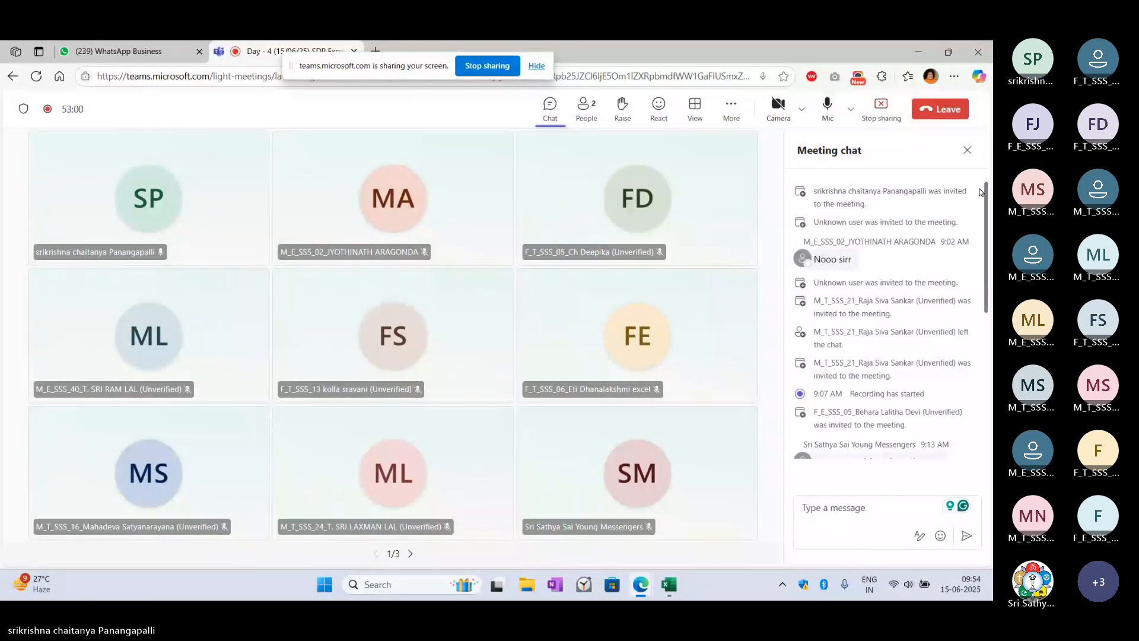
{"action": "left_click", "coordinate": [967, 150]}
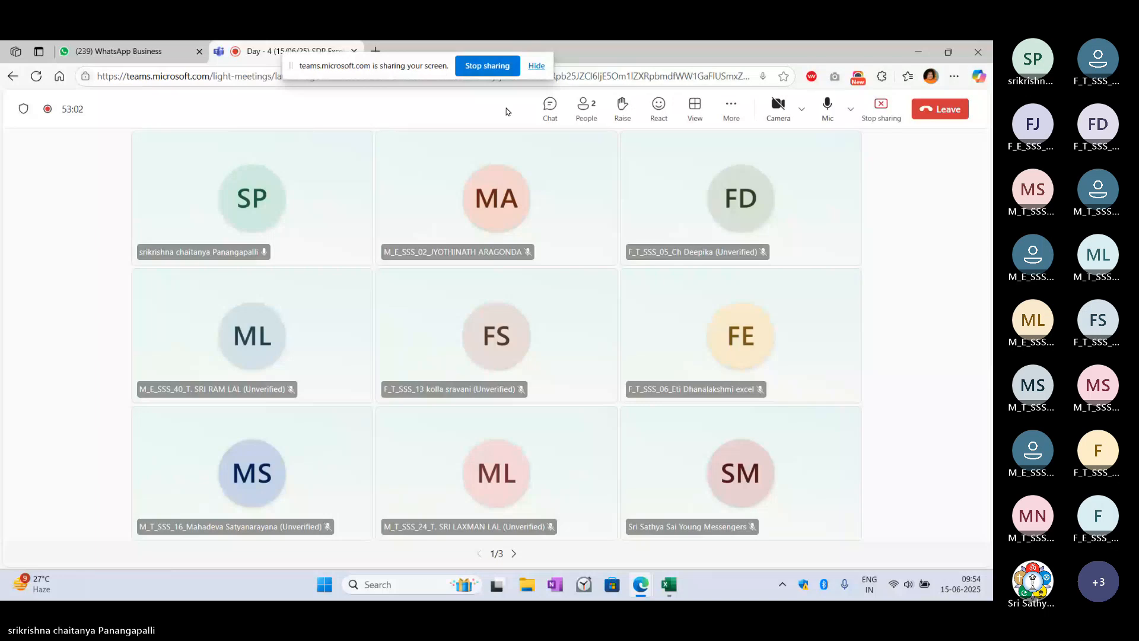
Step: Check the meeting's participants list and mute the microphone
{"action": "left_click", "coordinate": [591, 110]}
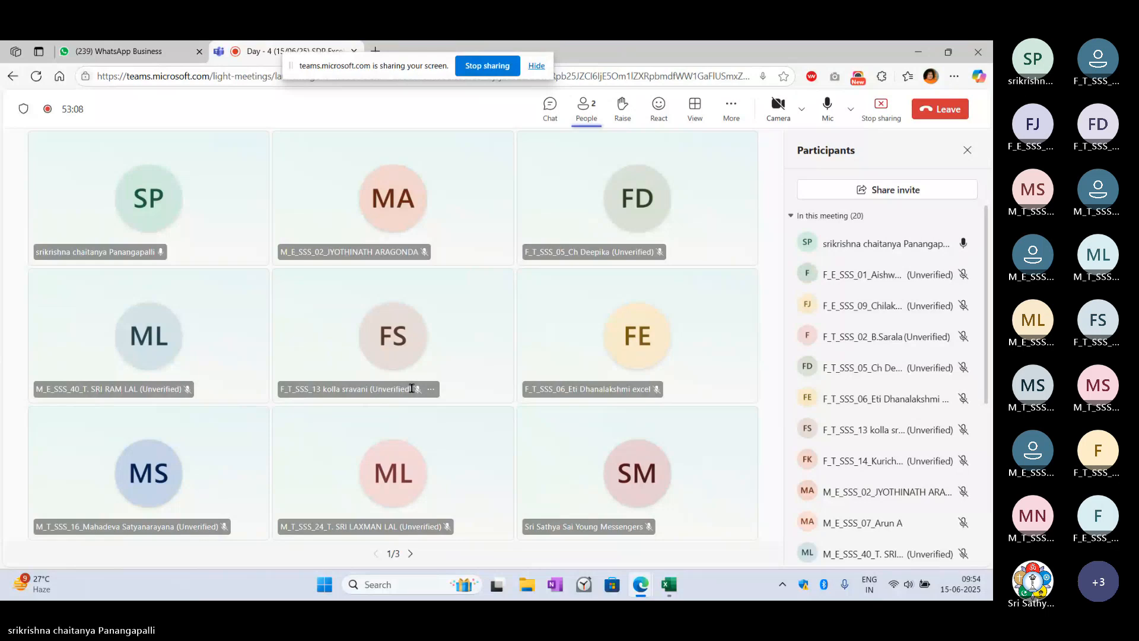
{"action": "left_click", "coordinate": [966, 151]}
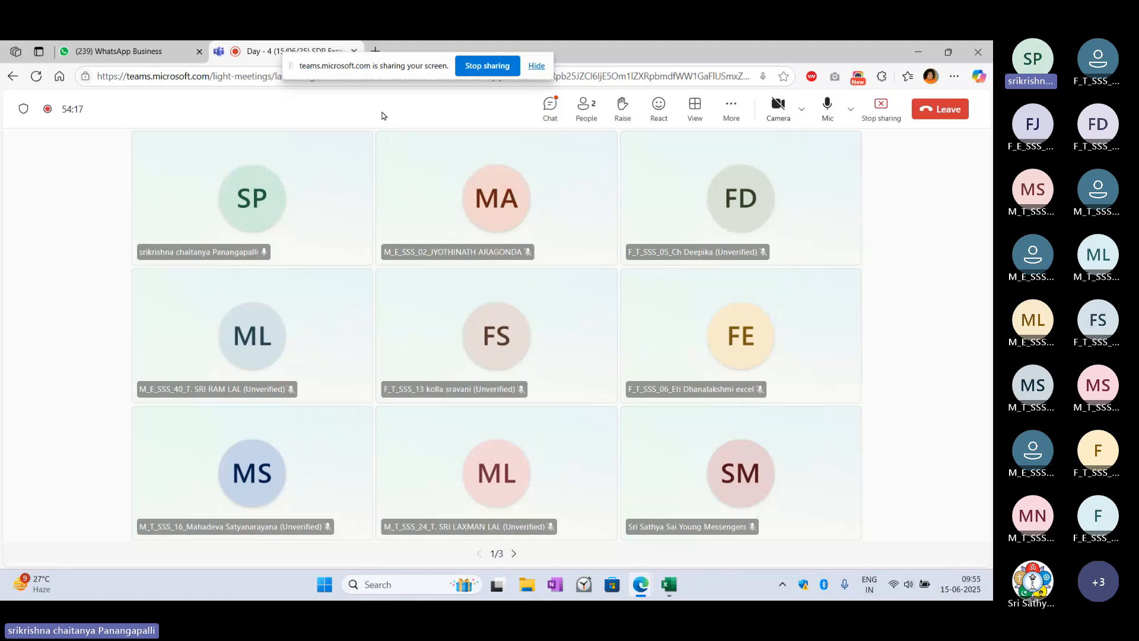
{"action": "left_click", "coordinate": [834, 111]}
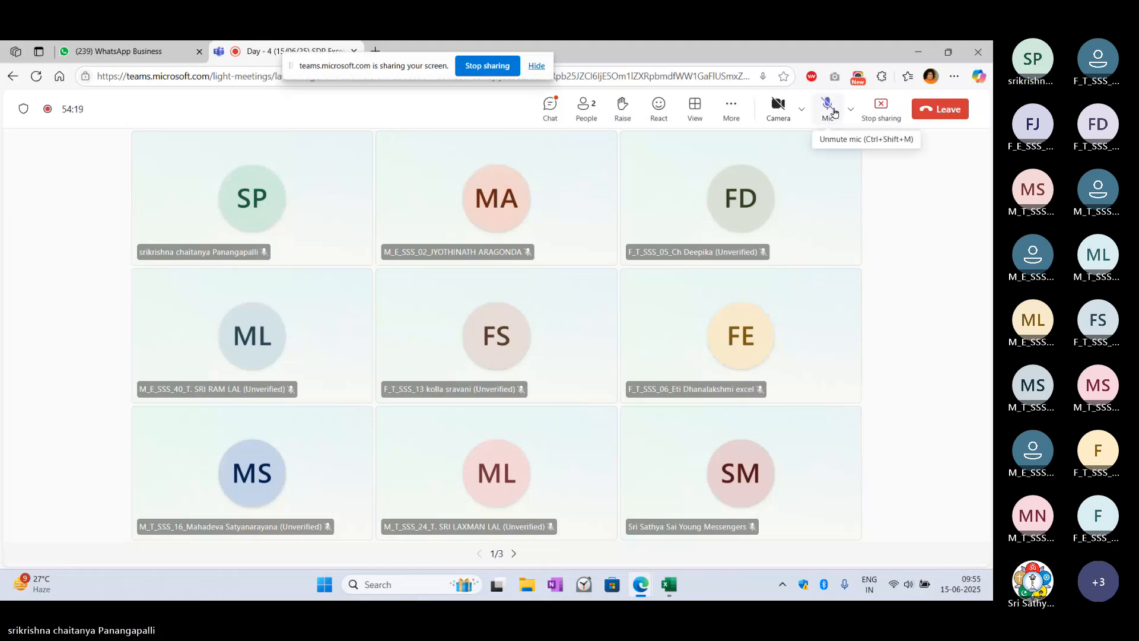
Step: Read the newest messages in the meeting chat and return to the Sales Data sheet in Excel
{"action": "left_click", "coordinate": [548, 117]}
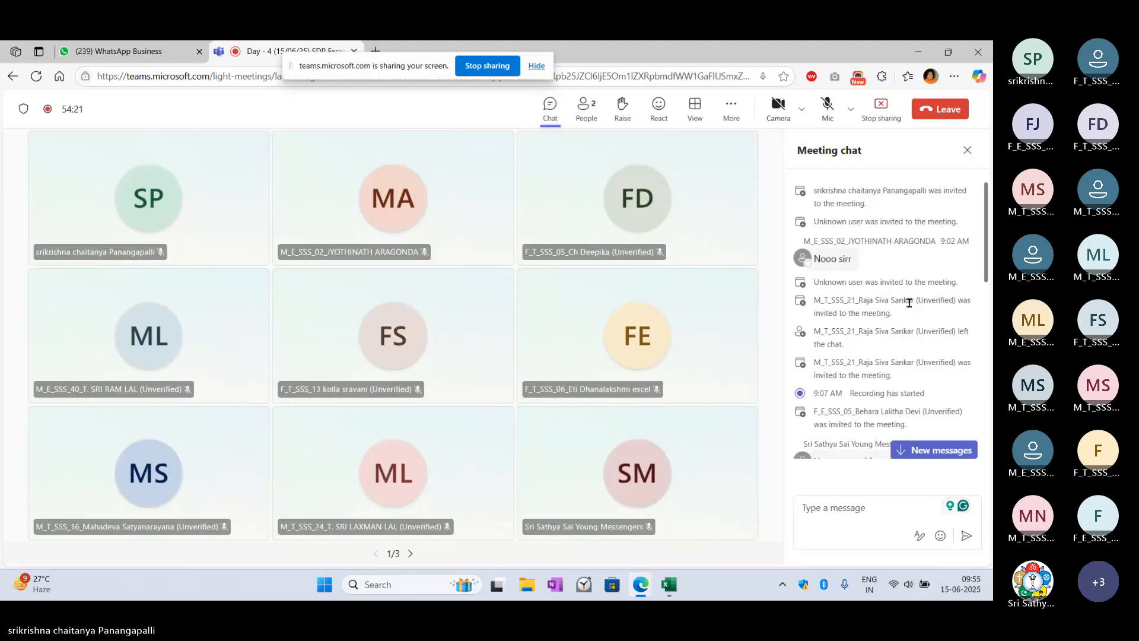
{"action": "scroll", "coordinate": [909, 304], "scroll_direction": "down", "scroll_amount": 10}
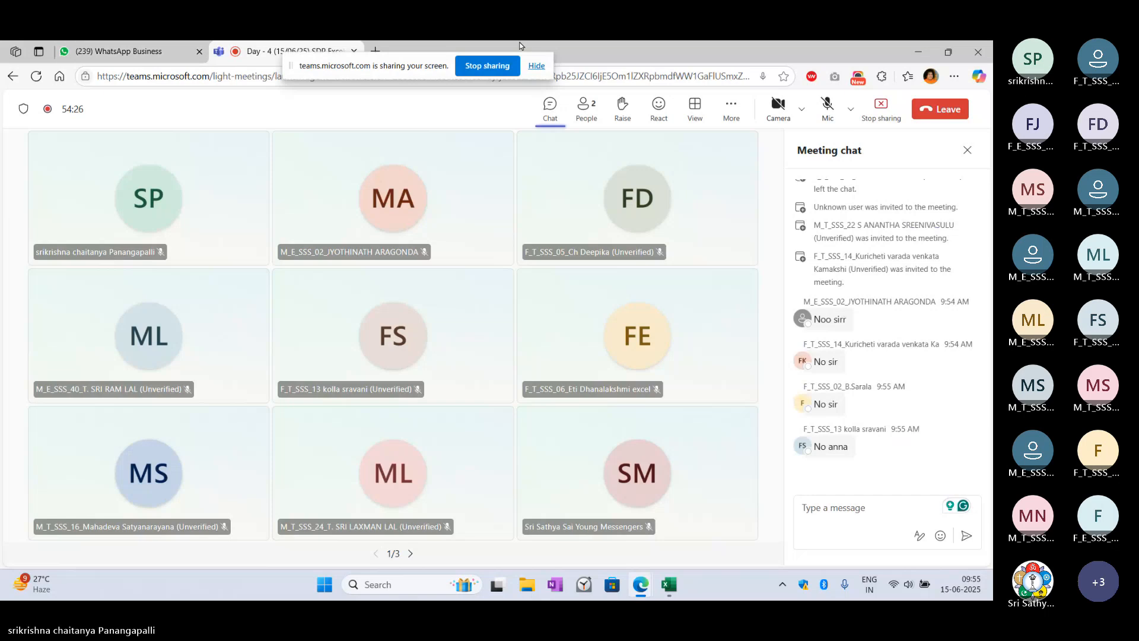
{"action": "left_click", "coordinate": [917, 48]}
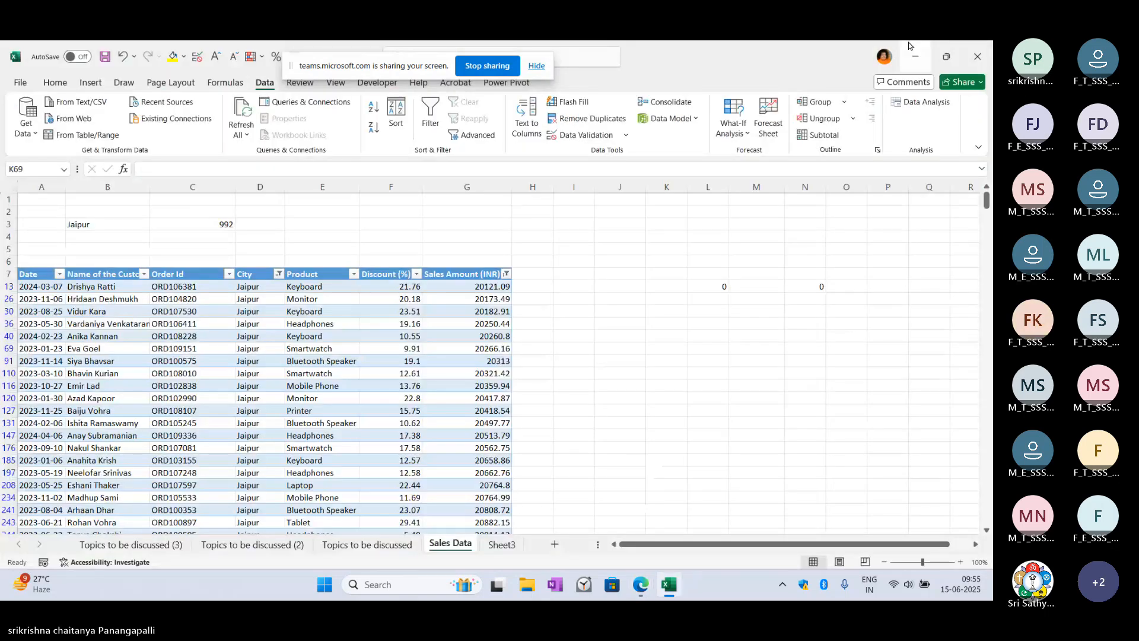
{"action": "left_click", "coordinate": [533, 348]}
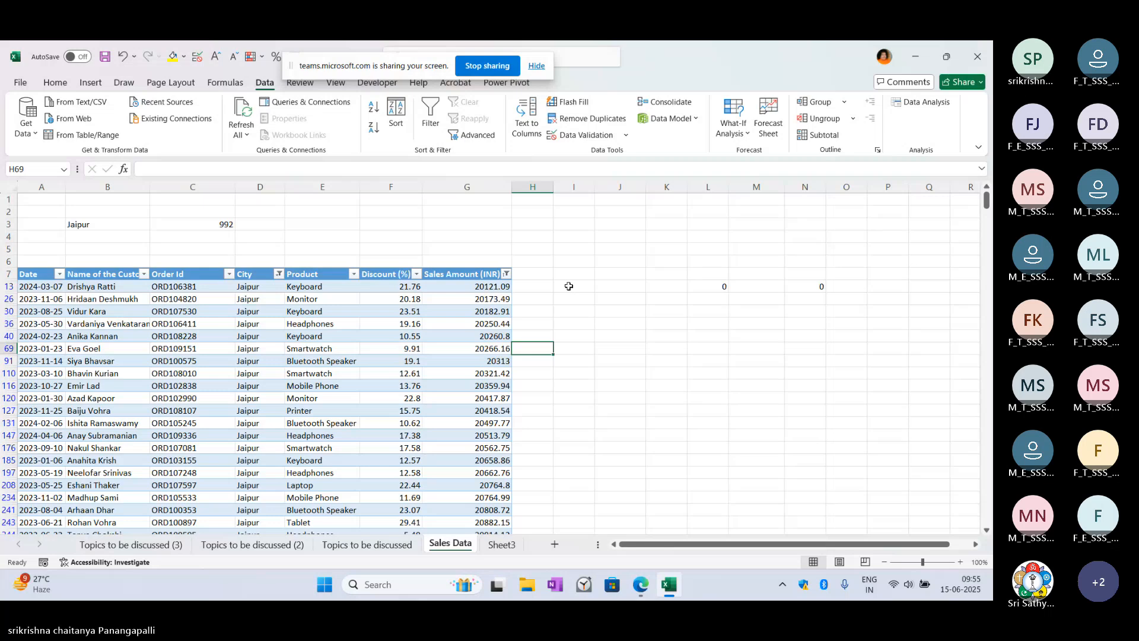
Step: Switch to the Teams meeting and look through all three pages of participant tiles, returning to the first page
{"action": "left_click", "coordinate": [573, 261]}
{"action": "key", "text": "alt+Tab"}
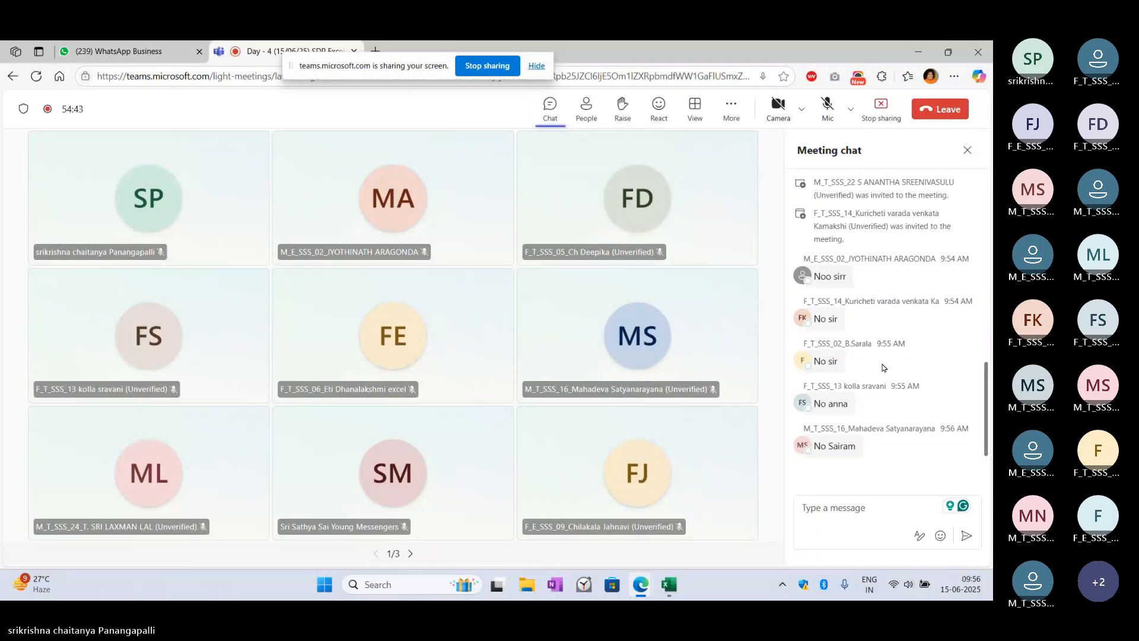
{"action": "left_click", "coordinate": [411, 553]}
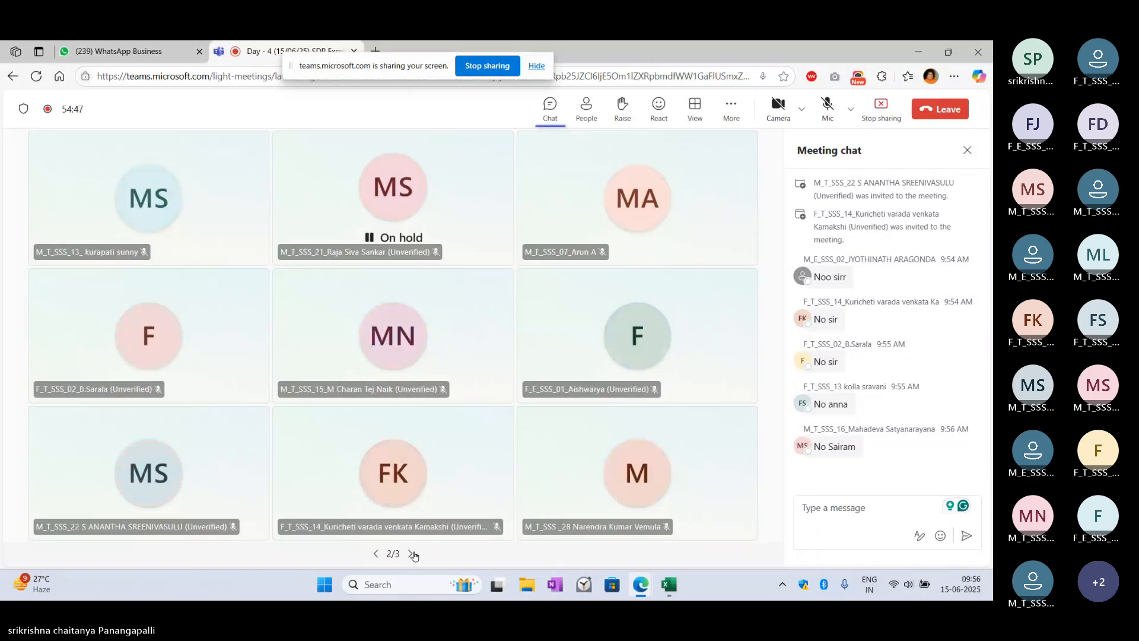
{"action": "left_click", "coordinate": [410, 554]}
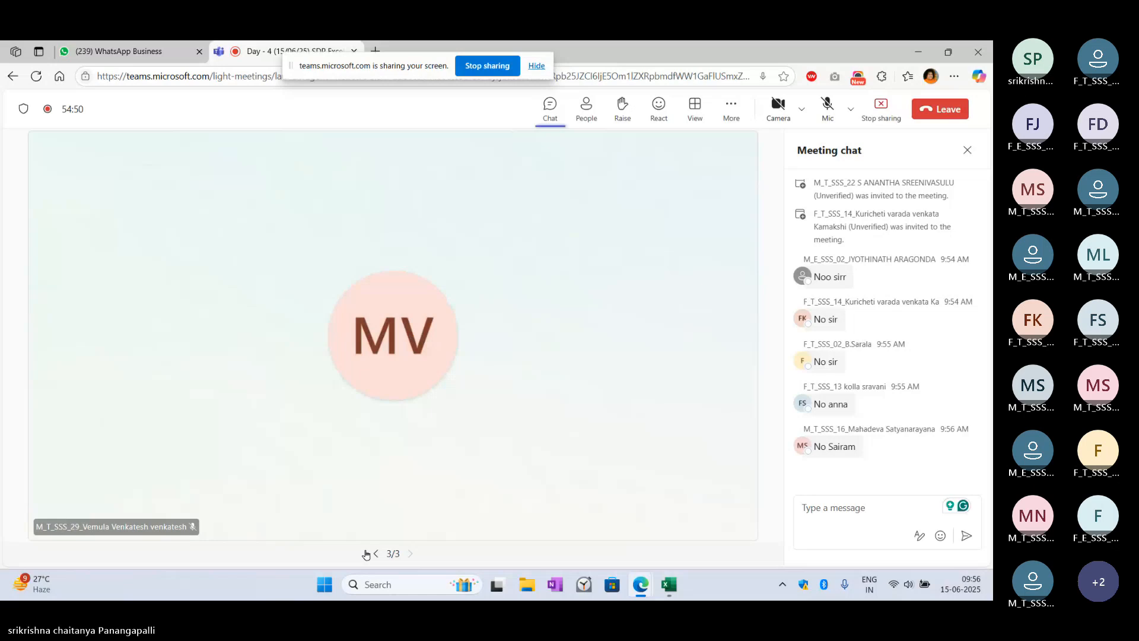
{"action": "double_click", "coordinate": [375, 552]}
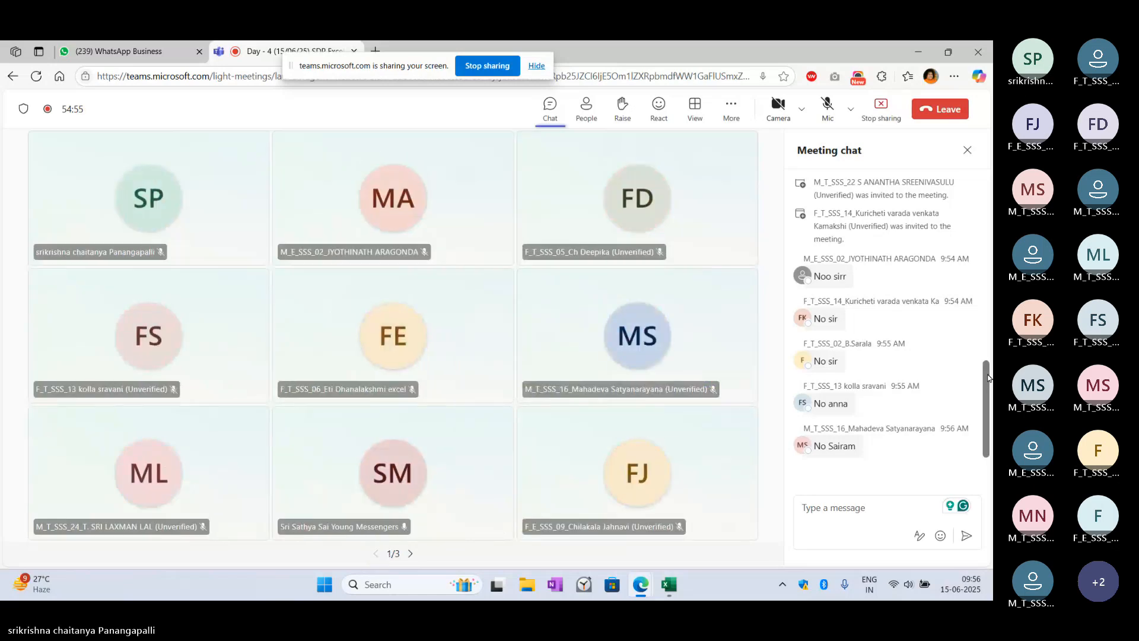
Step: Check the latest messages in the meeting chat and unmute the microphone
{"action": "mouse_move", "coordinate": [989, 380]}
{"action": "left_mouse_down"}
{"action": "mouse_move", "coordinate": [992, 237]}
{"action": "mouse_move", "coordinate": [991, 378]}
{"action": "left_mouse_up"}
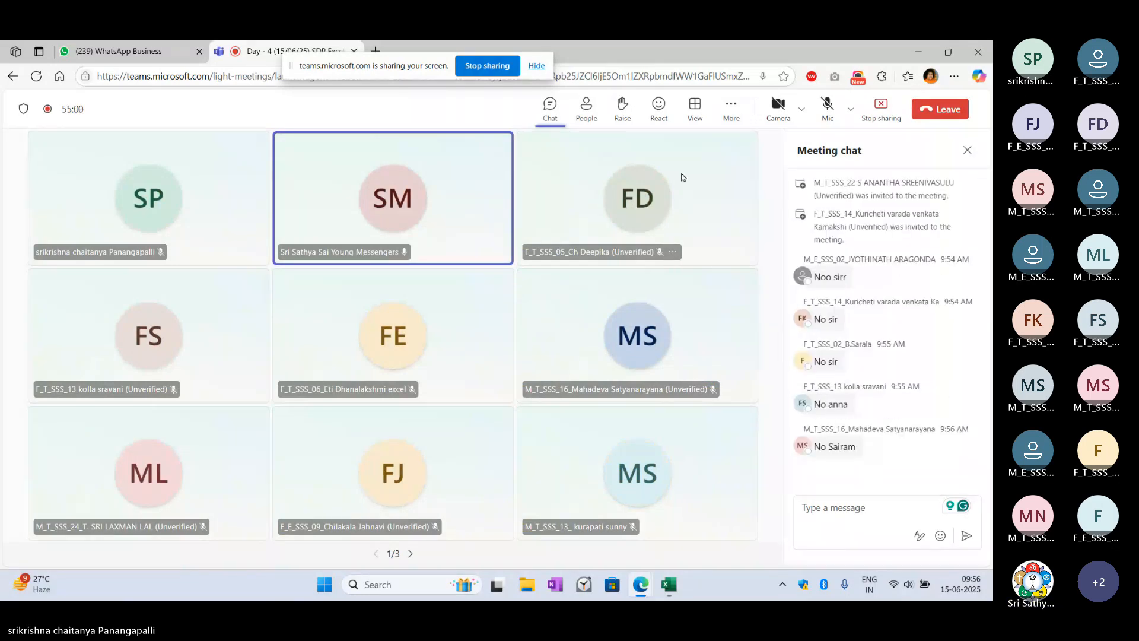
{"action": "key", "text": "ctrl+shift+m"}
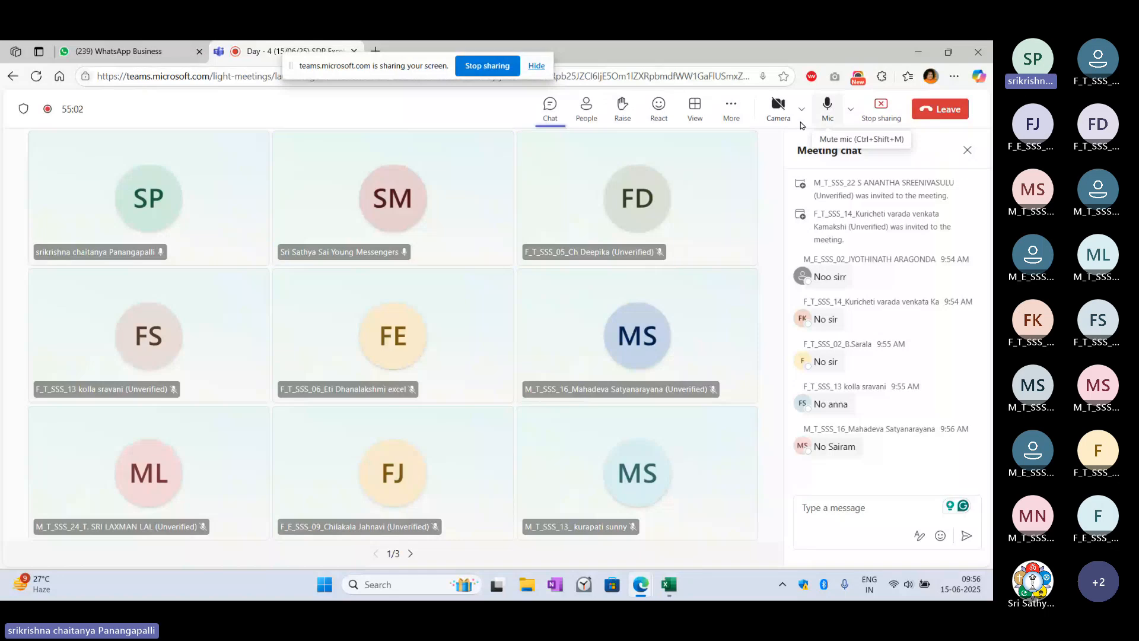